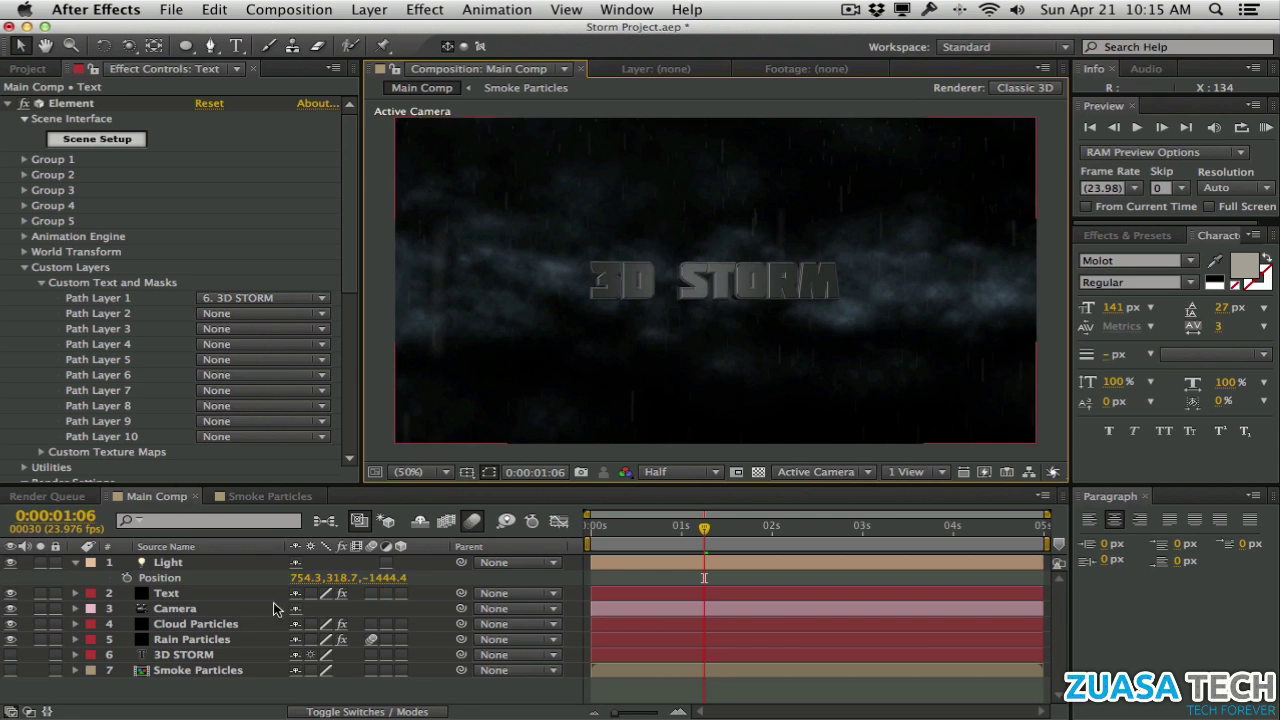
# Apply the Curves and Tint colour correction effects to the Text layer, leaving Tint switched off
pyautogui.click(195, 598)
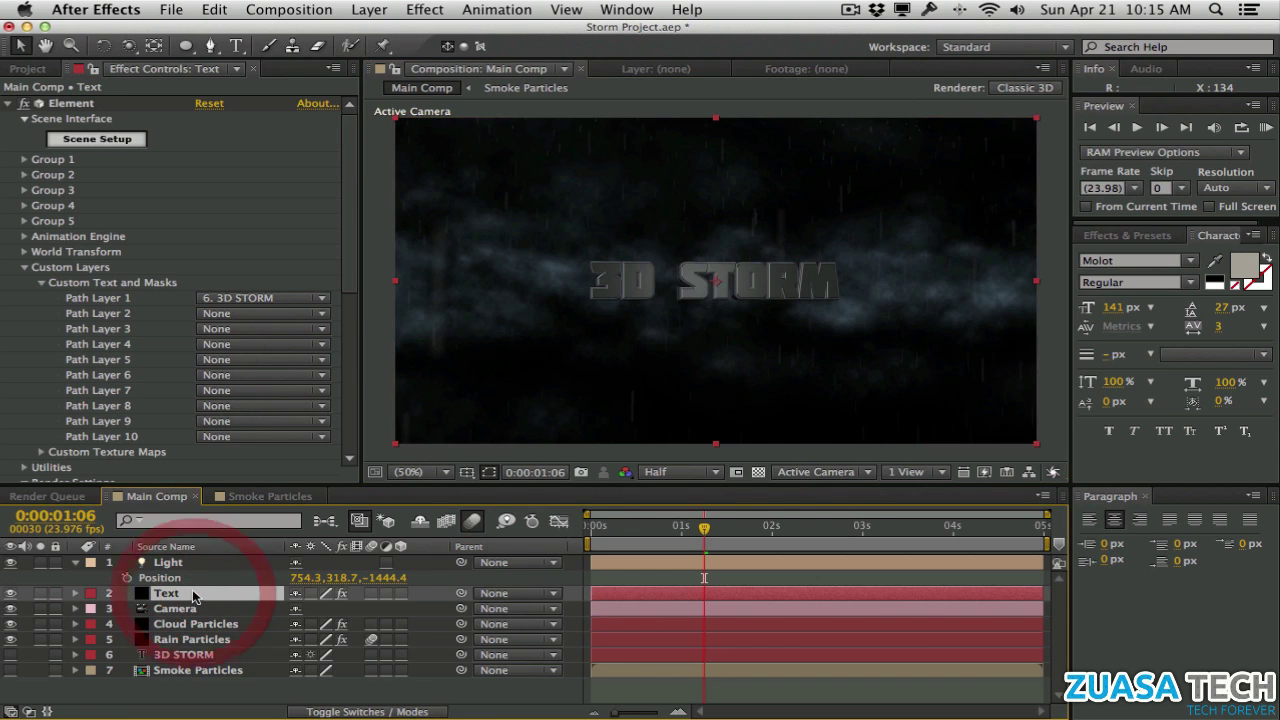
pyautogui.scroll(-5, 240, 275)
pyautogui.click(424, 10)
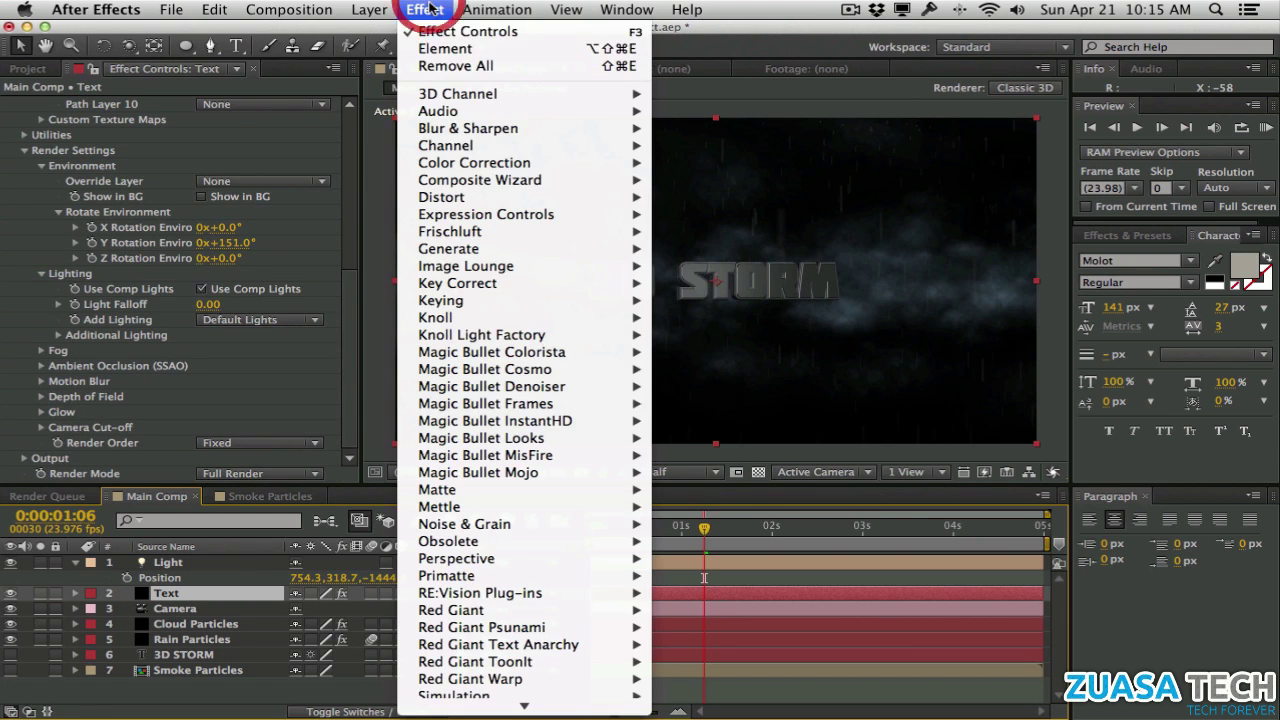
pyautogui.moveTo(476, 163)
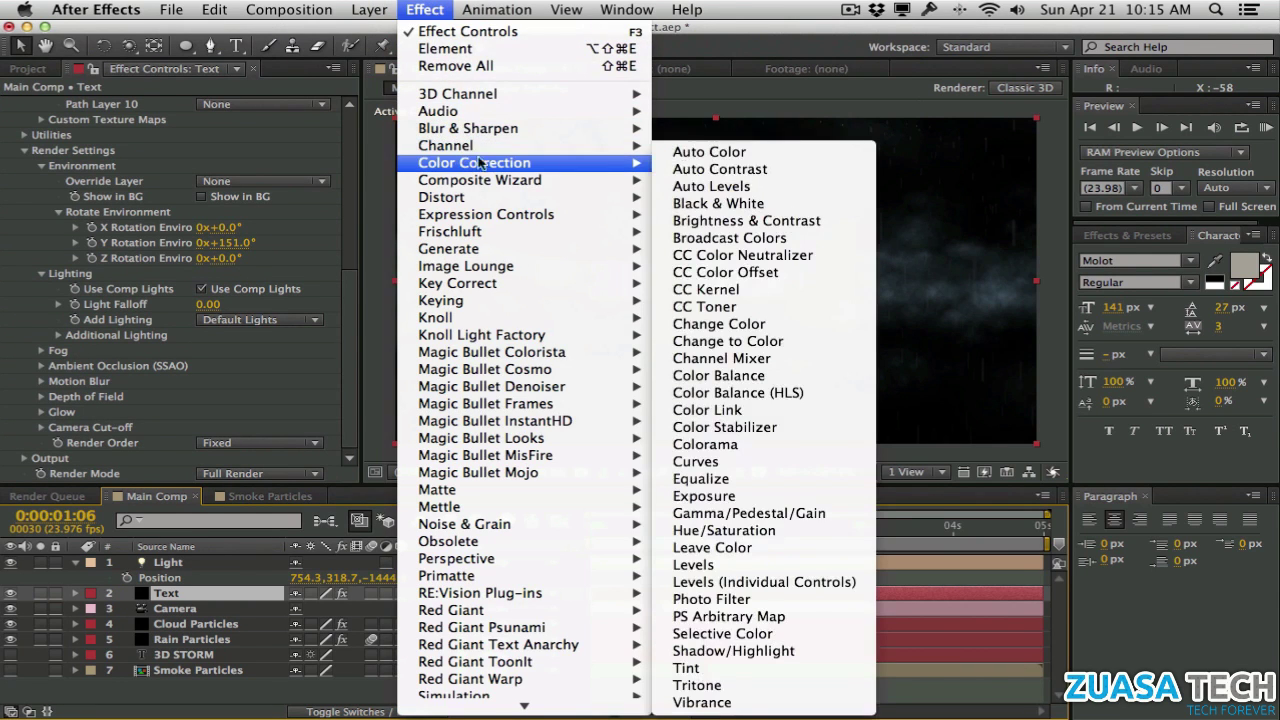
pyautogui.click(745, 455)
pyautogui.click(424, 10)
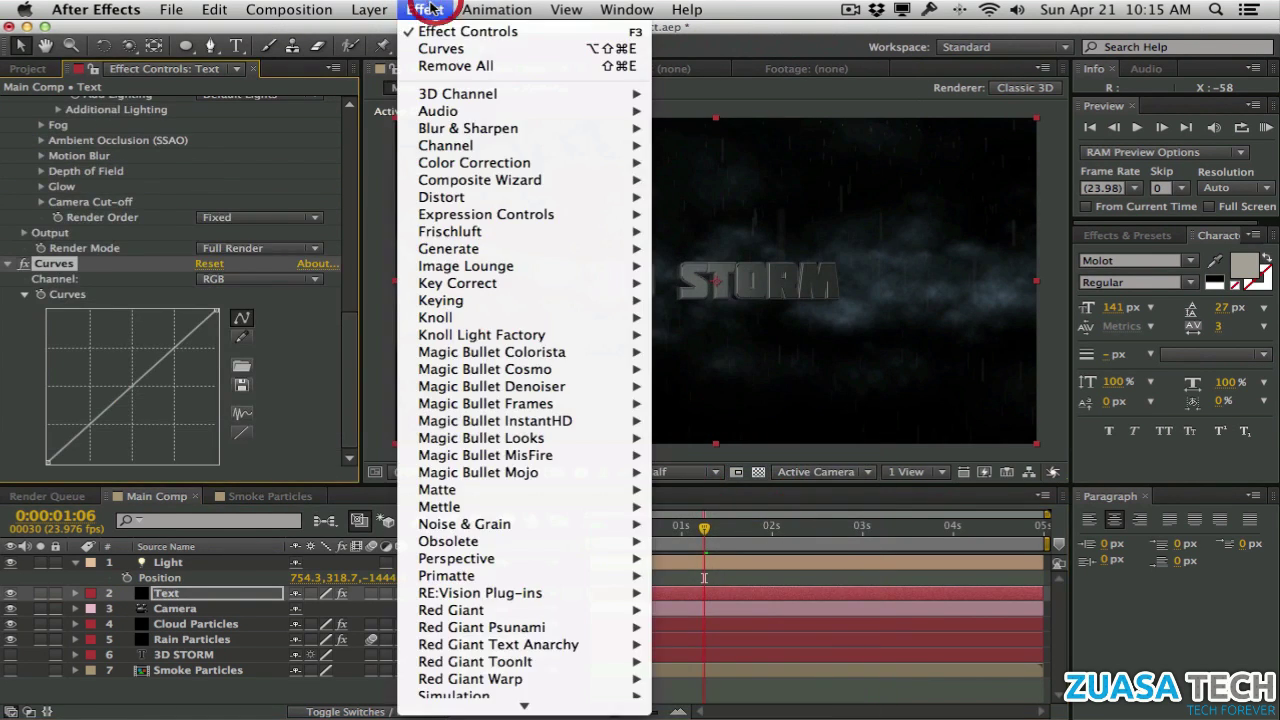
pyautogui.moveTo(528, 167)
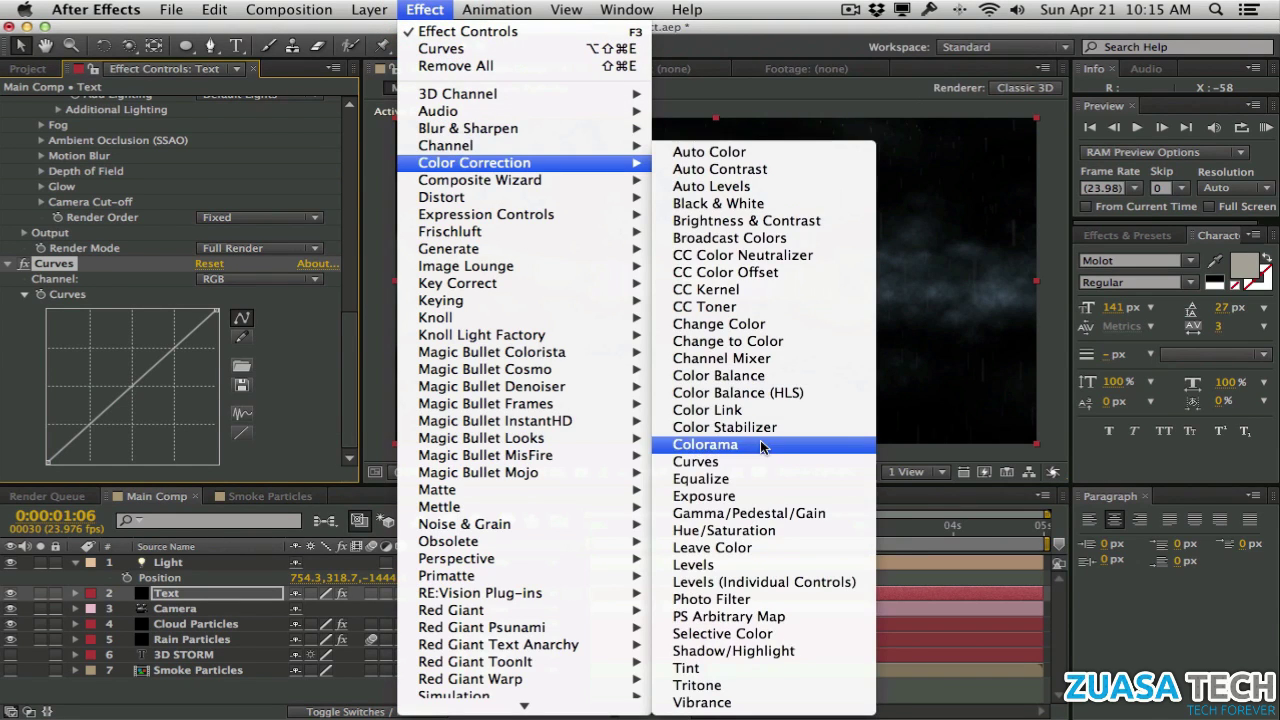
pyautogui.click(690, 668)
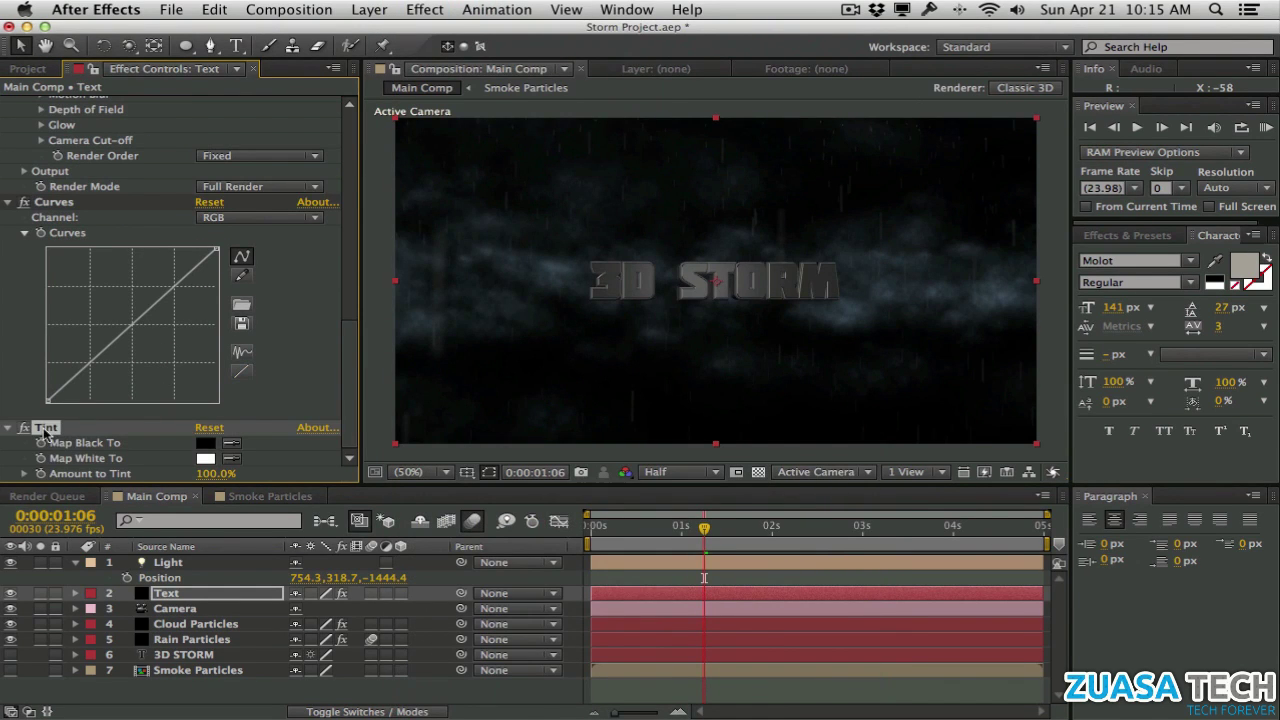
pyautogui.click(24, 428)
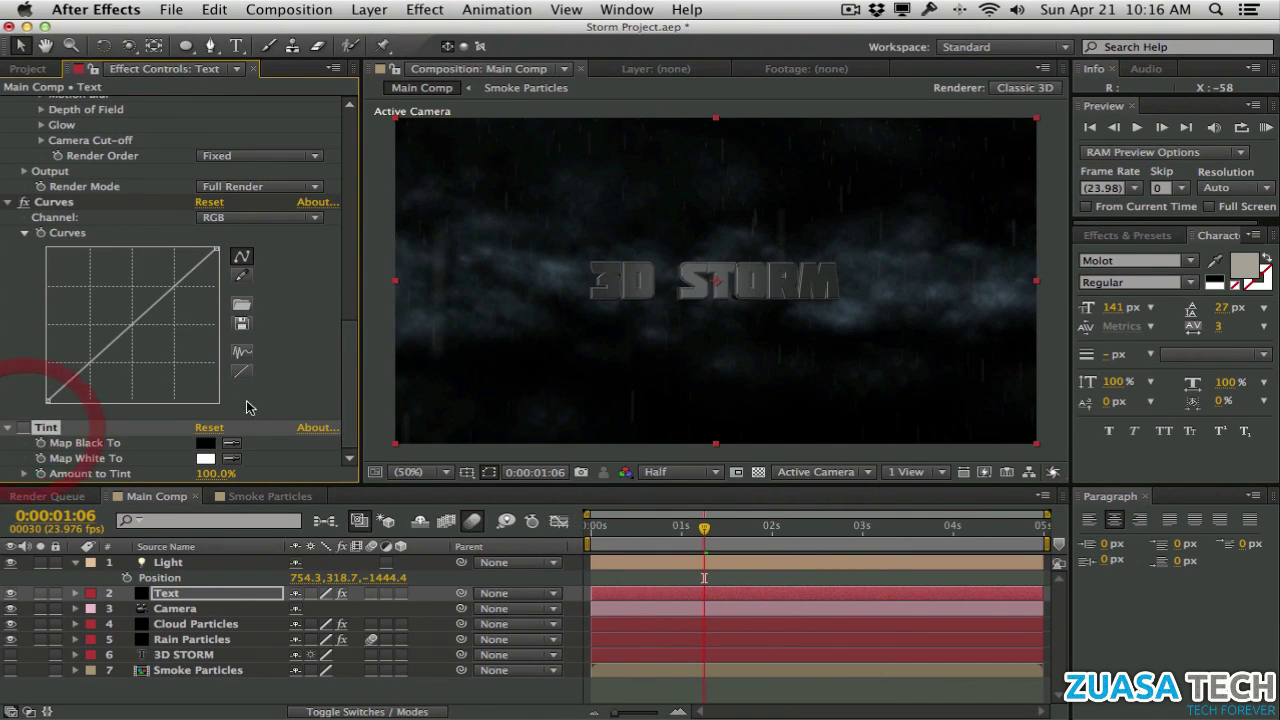
# On the Text layer's blue curve, raise the highlights slightly and pull the shadows slightly down
pyautogui.click(245, 224)
pyautogui.click(251, 288)
pyautogui.moveTo(166, 297); pyautogui.dragTo(165, 294)
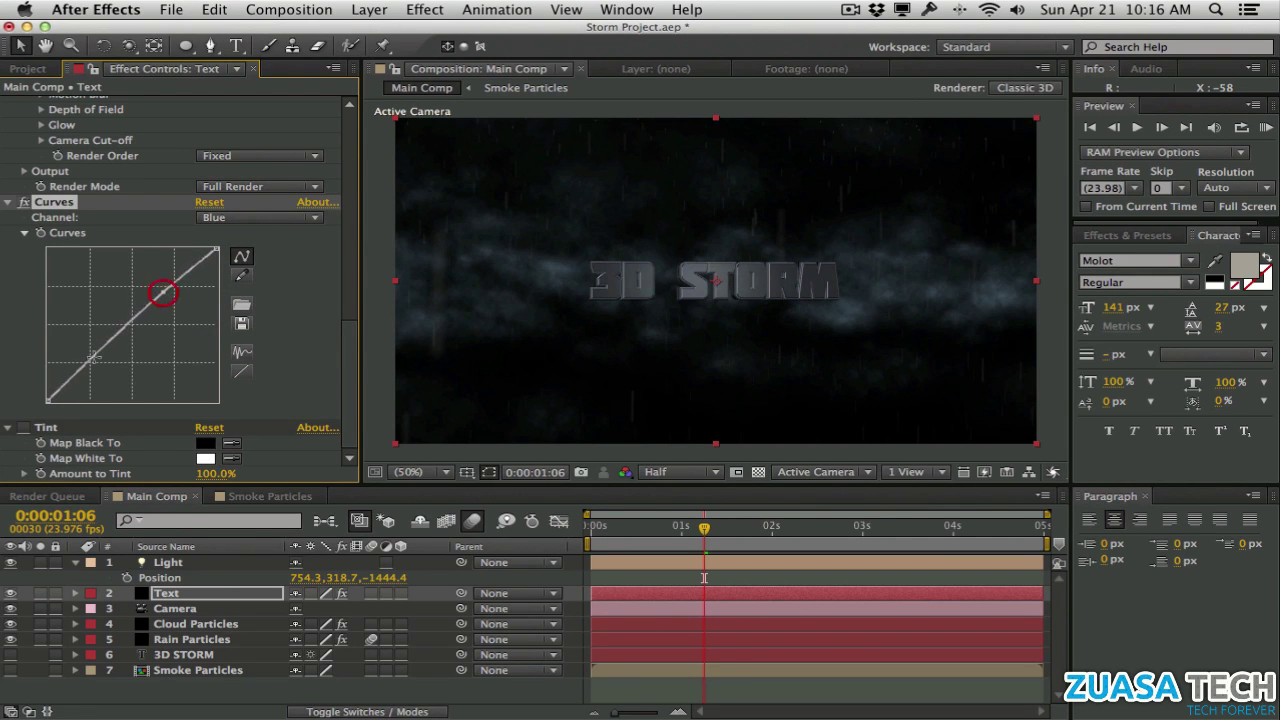
pyautogui.moveTo(92, 359); pyautogui.dragTo(90, 368)
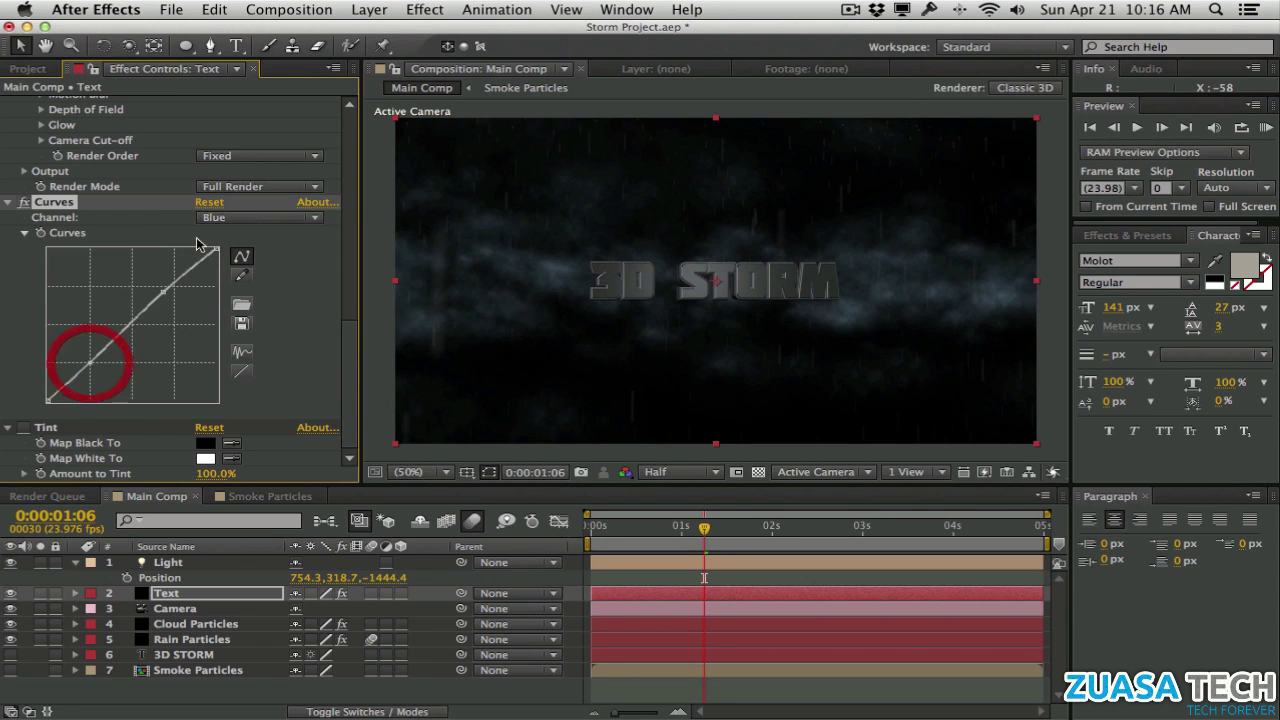
# Add a midpoint to the green curve and a slightly lowered midpoint to the red curve, toggling Curves to compare the look
pyautogui.click(235, 217)
pyautogui.click(236, 270)
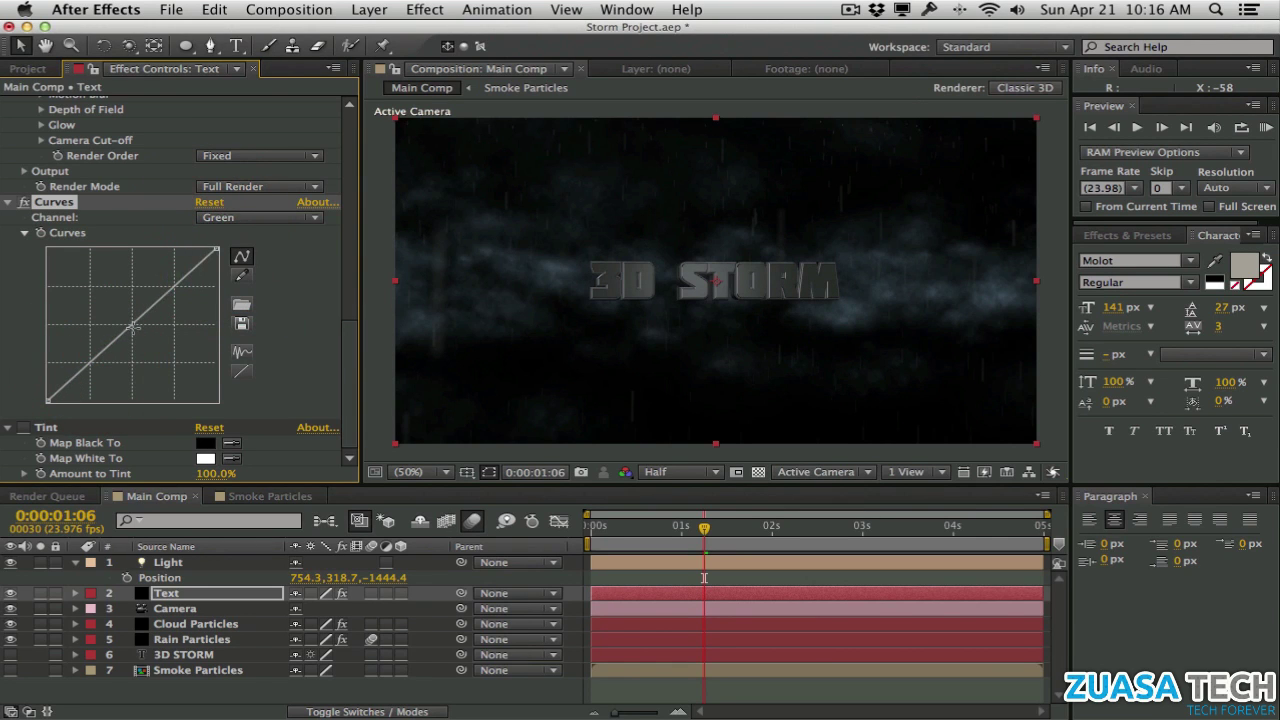
pyautogui.click(133, 327)
pyautogui.click(237, 217)
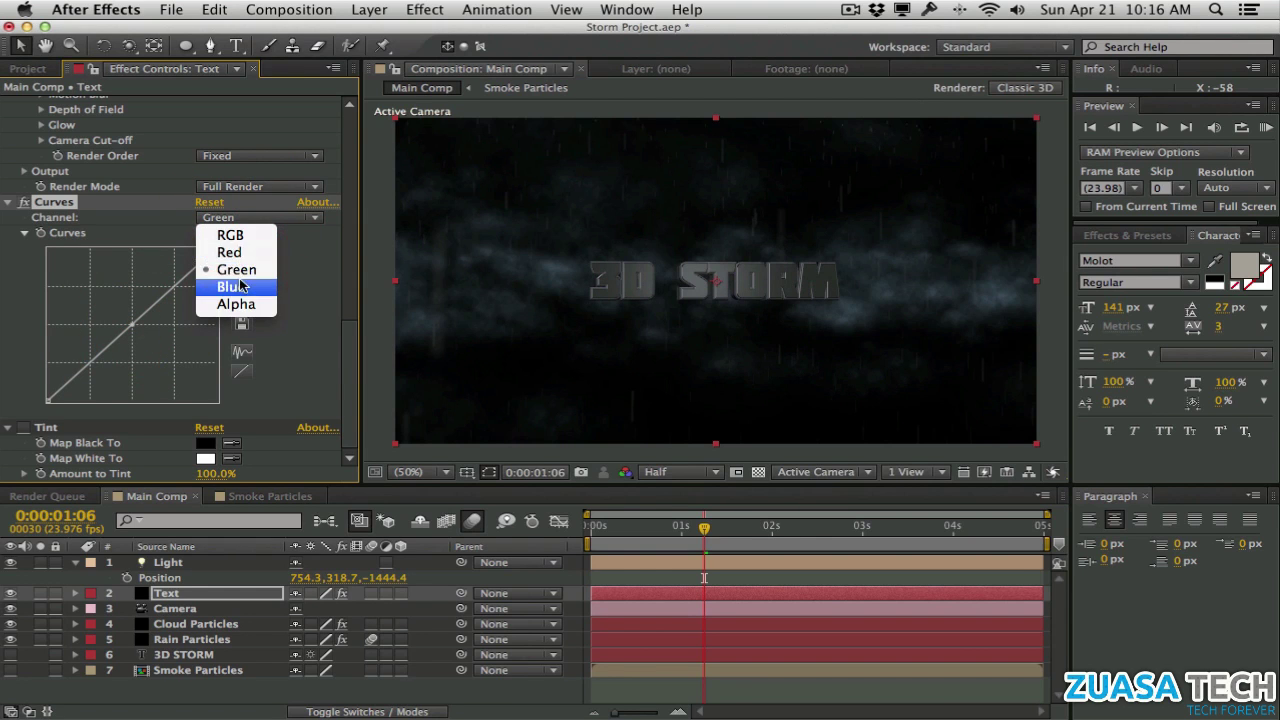
pyautogui.click(131, 331)
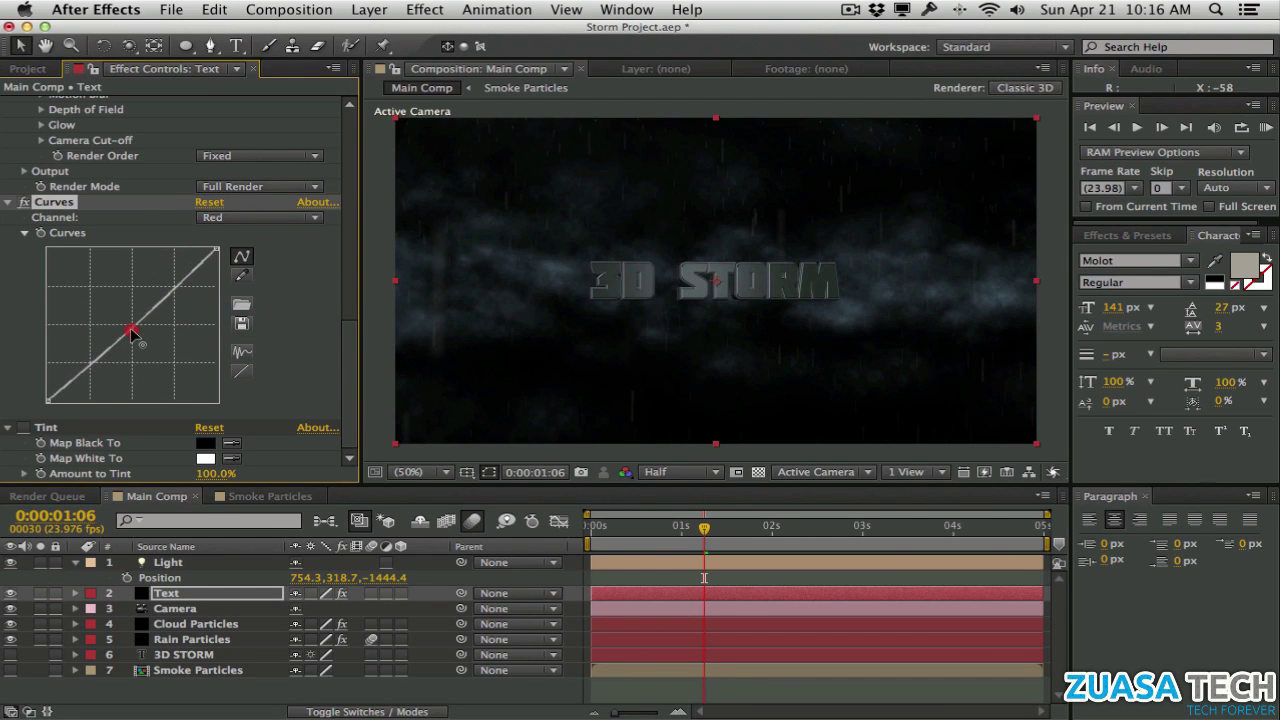
pyautogui.click(22, 204)
pyautogui.click(22, 204)
pyautogui.click(22, 204)
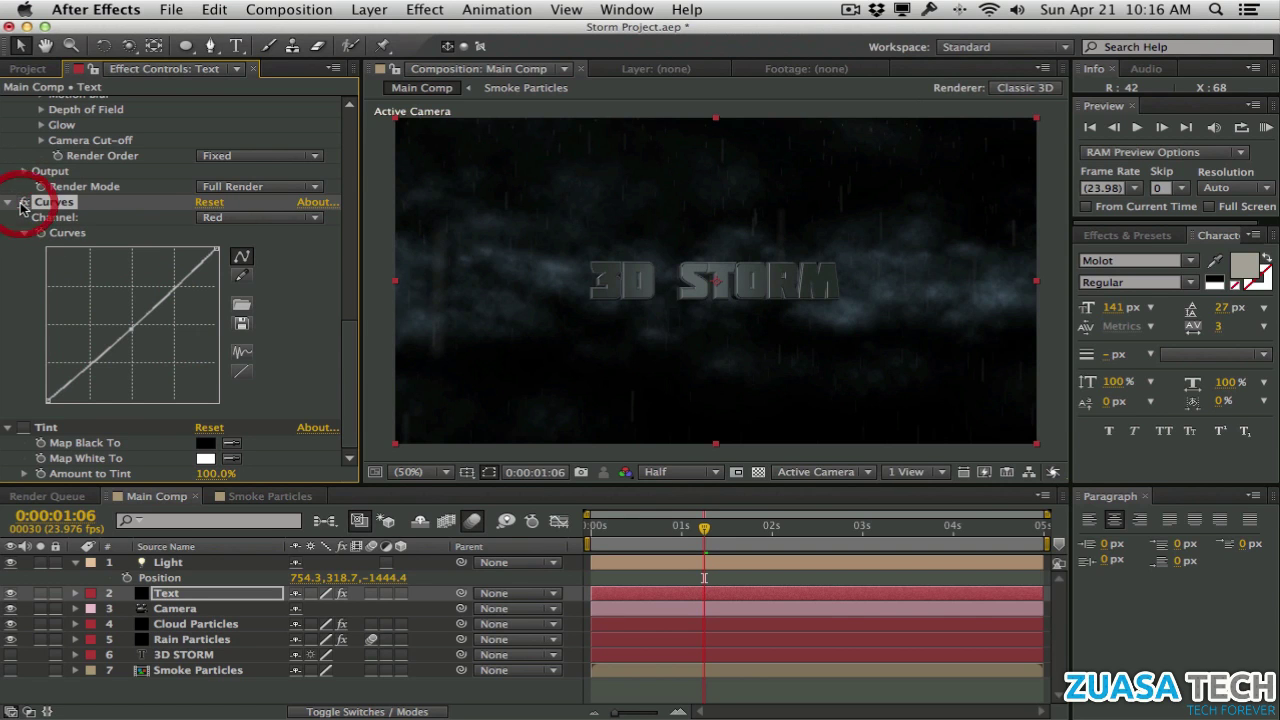
# Shape the RGB curve into a gentle S by lowering the shadows and lifting the highlights slightly for more contrast
pyautogui.click(247, 218)
pyautogui.click(249, 233)
pyautogui.click(88, 370)
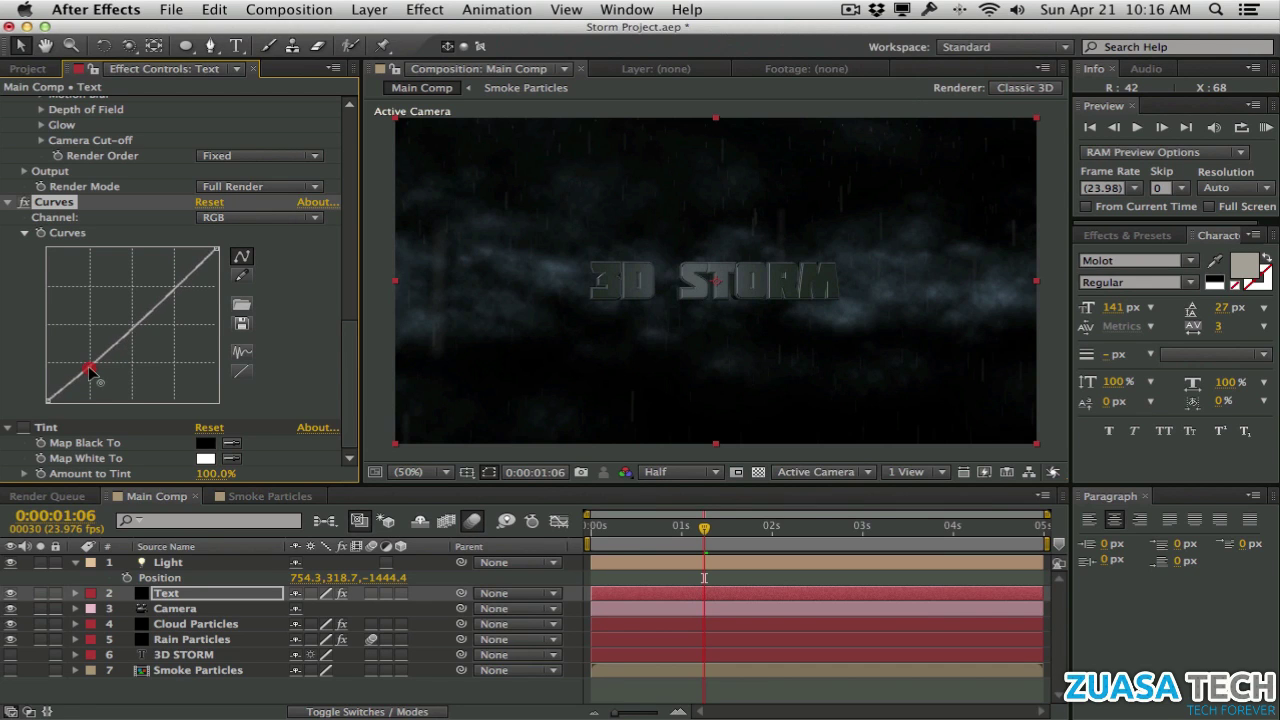
pyautogui.click(88, 370)
pyautogui.click(172, 289)
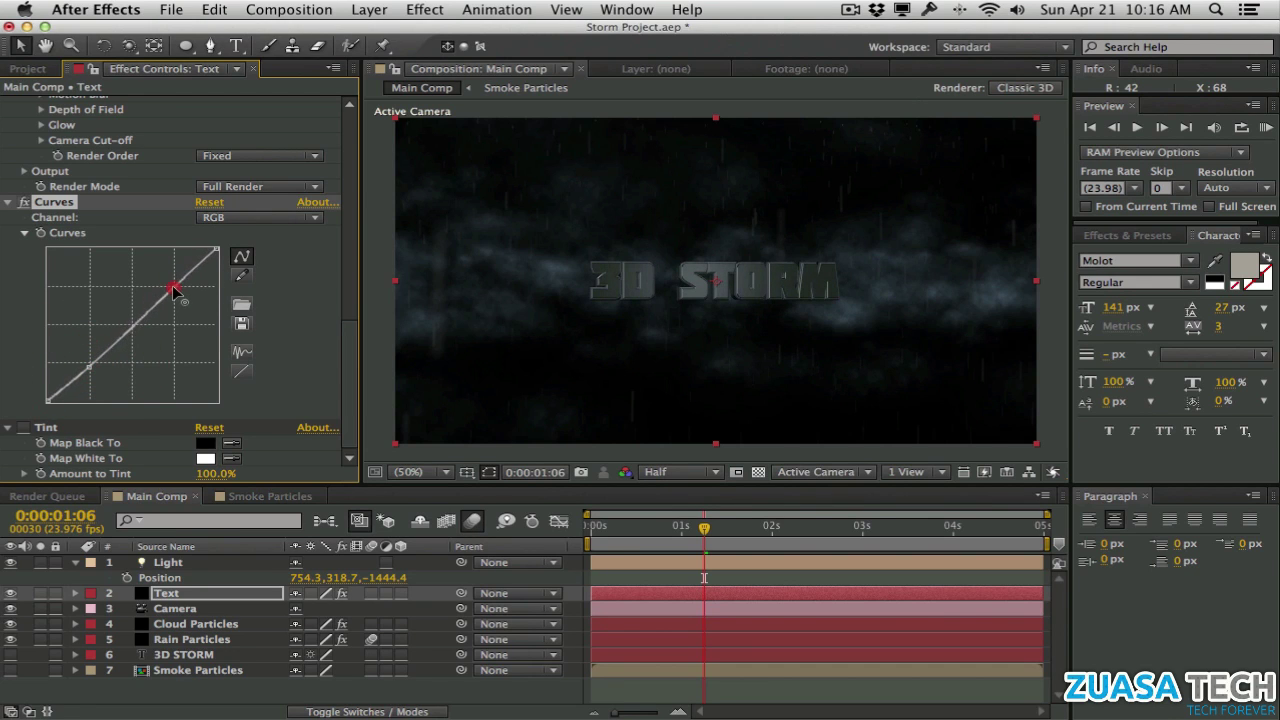
pyautogui.moveTo(173, 287); pyautogui.dragTo(174, 285)
pyautogui.moveTo(89, 367); pyautogui.dragTo(88, 371)
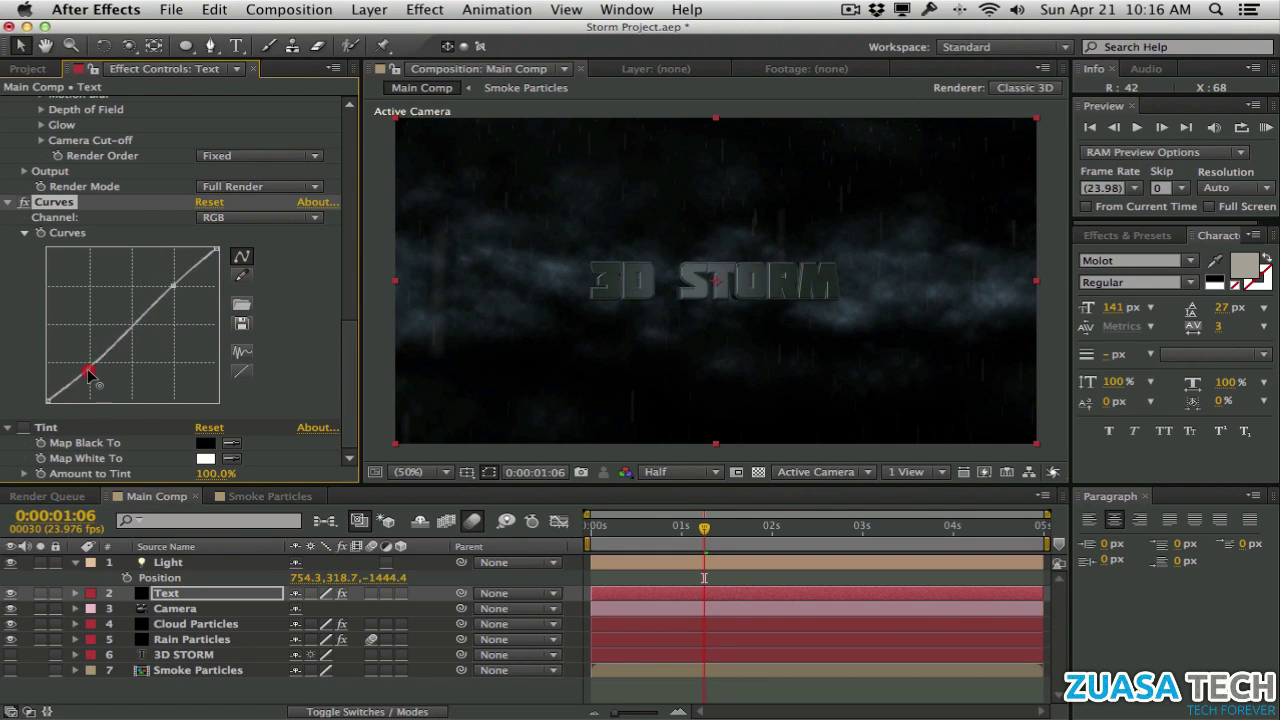
pyautogui.click(88, 372)
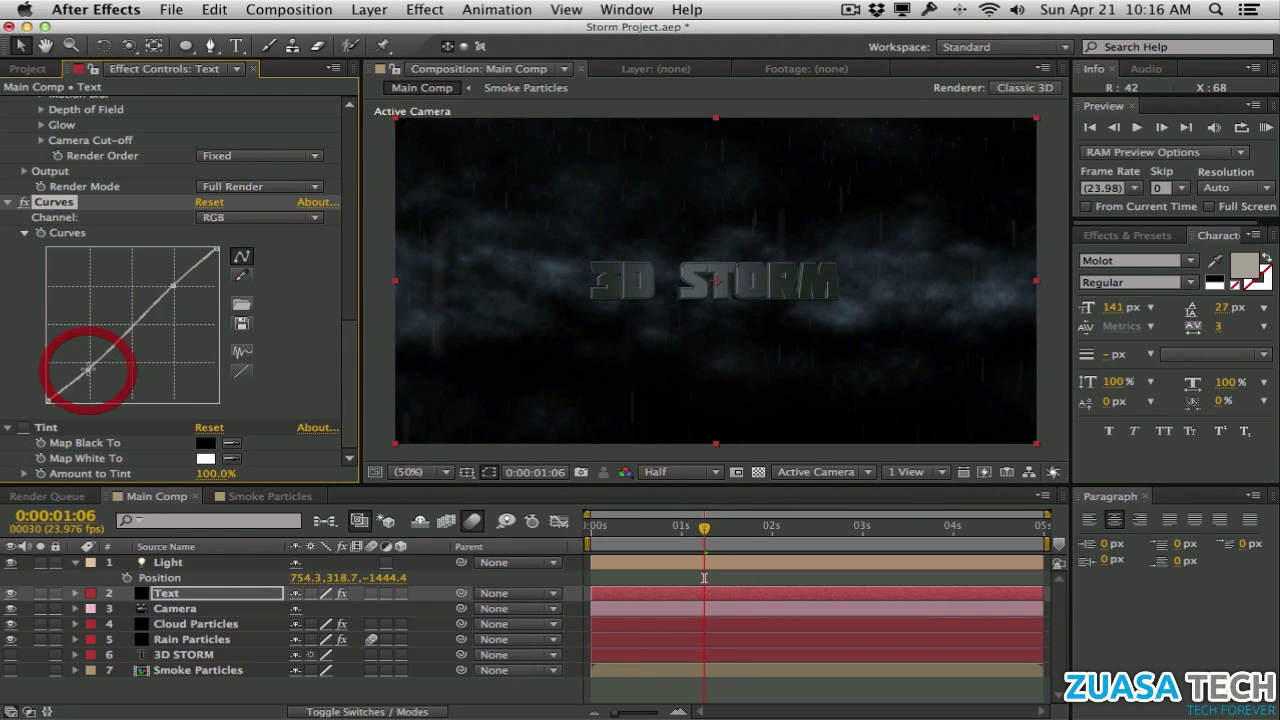
# Switch the Tint effect back on and reduce its Amount to Tint
pyautogui.click(27, 430)
pyautogui.moveTo(213, 473); pyautogui.dragTo(113, 477)
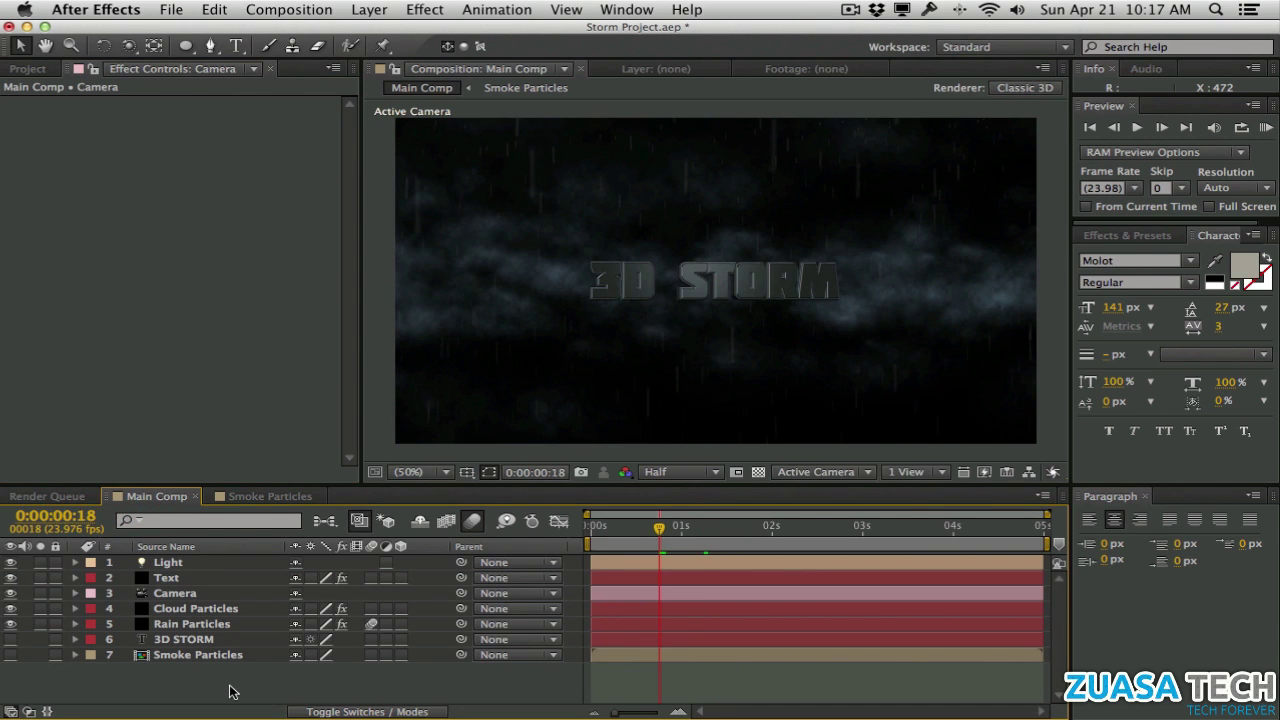
# Keyframe the Camera's Point of Interest and Position at 0:00, and orbit it to a position of about -294, 601, -2098
pyautogui.click(175, 593)
pyautogui.click(74, 594)
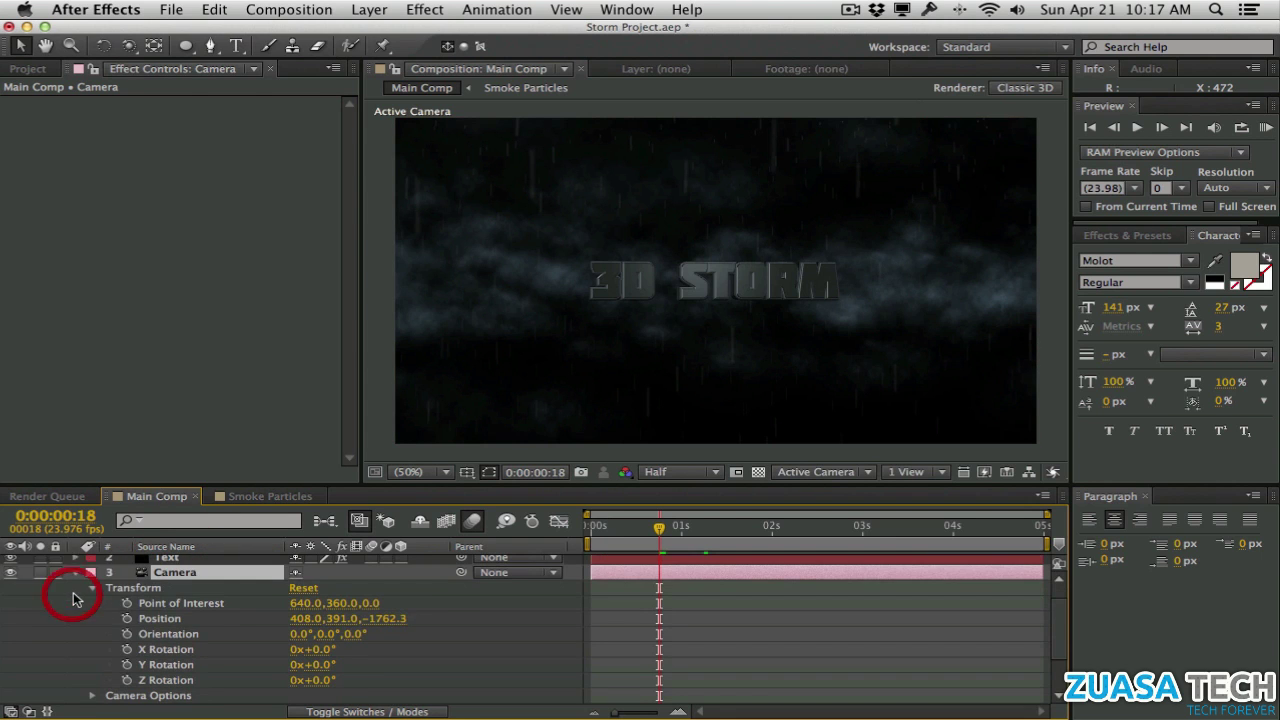
pyautogui.moveTo(603, 540); pyautogui.dragTo(524, 529)
pyautogui.click(126, 603)
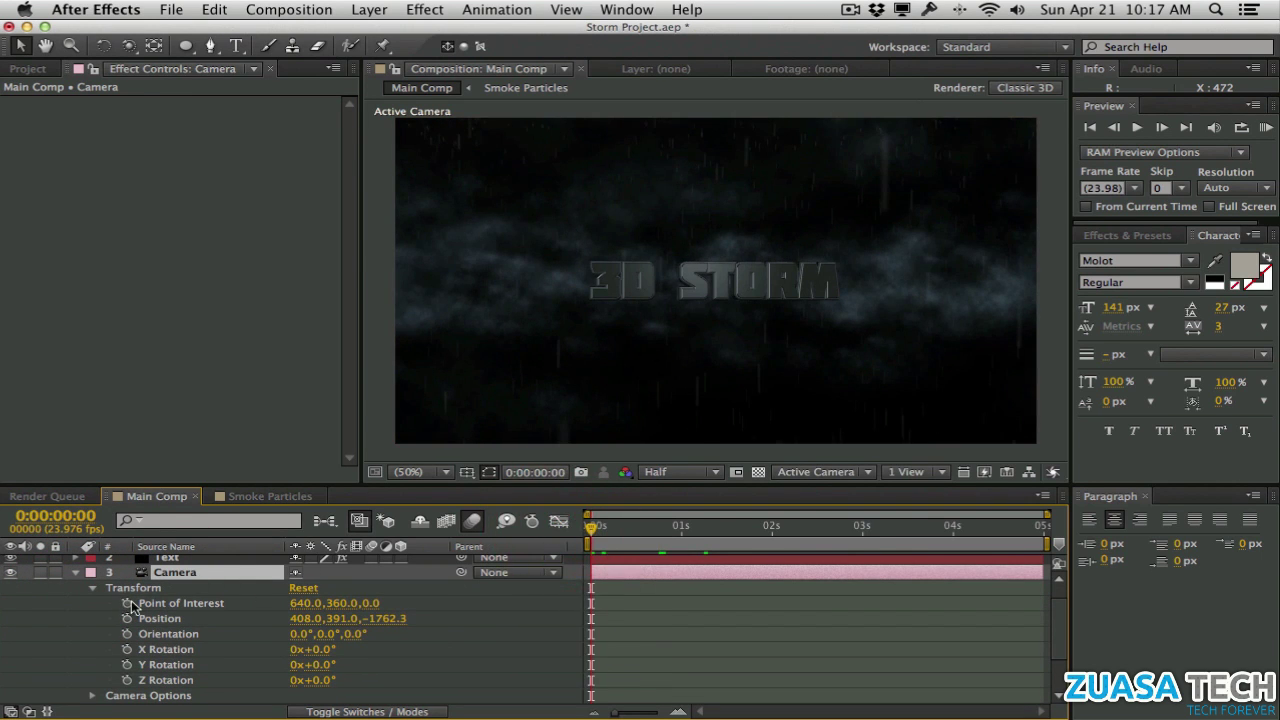
pyautogui.click(126, 618)
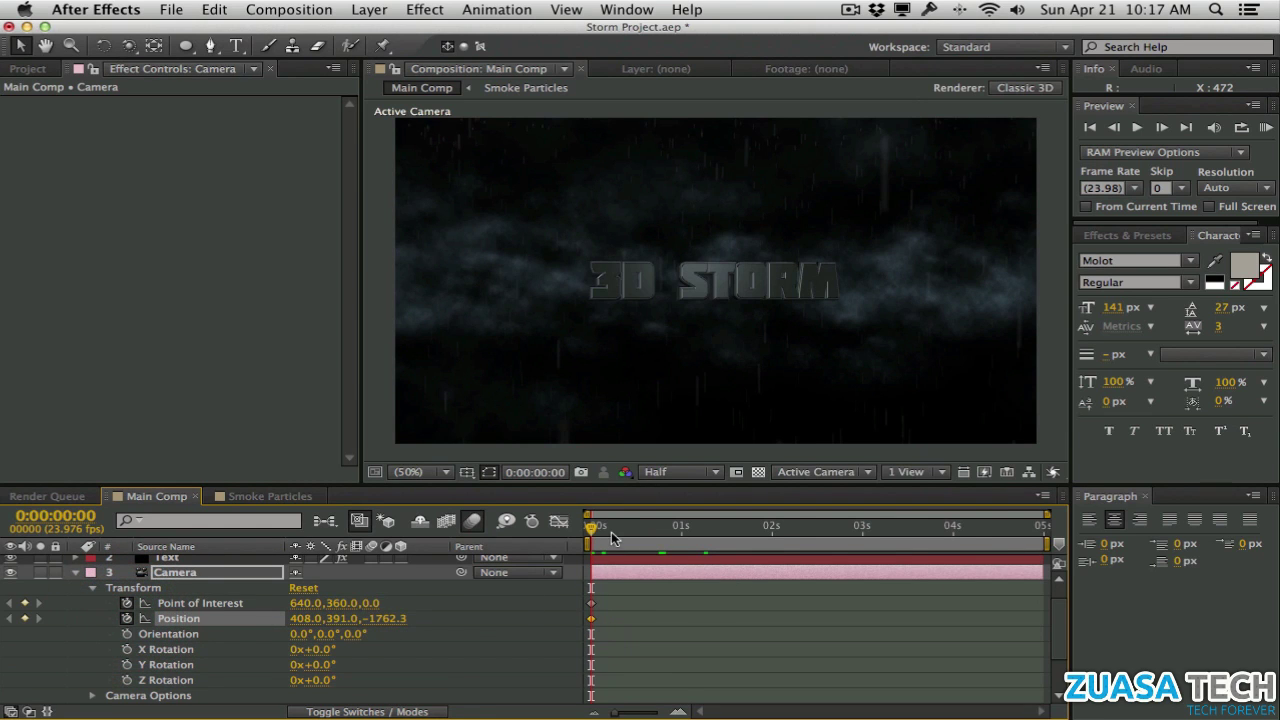
pyautogui.press('c')
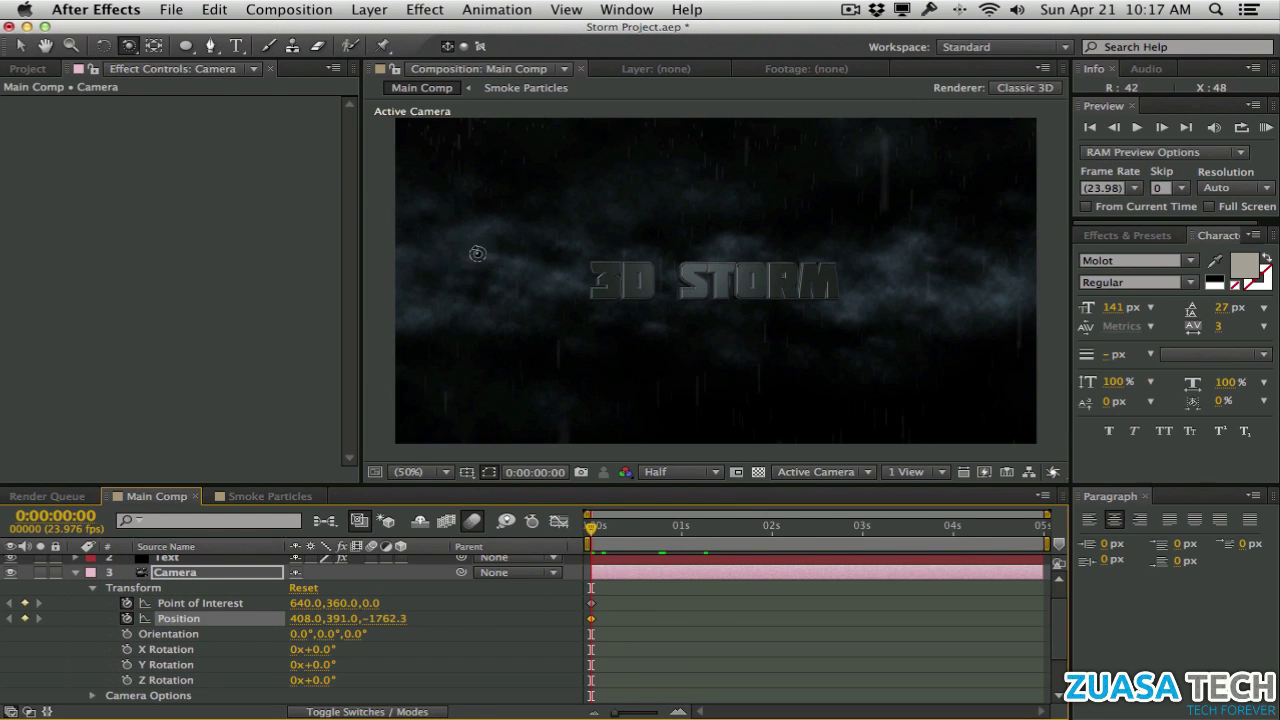
pyautogui.moveTo(537, 334)
pyautogui.mouseDown()
pyautogui.moveTo(601, 323)
pyautogui.moveTo(567, 325)
pyautogui.moveTo(578, 305)
pyautogui.moveTo(586, 323)
pyautogui.moveTo(568, 333)
pyautogui.moveTo(587, 322)
pyautogui.moveTo(580, 268)
pyautogui.moveTo(587, 327)
pyautogui.mouseUp()
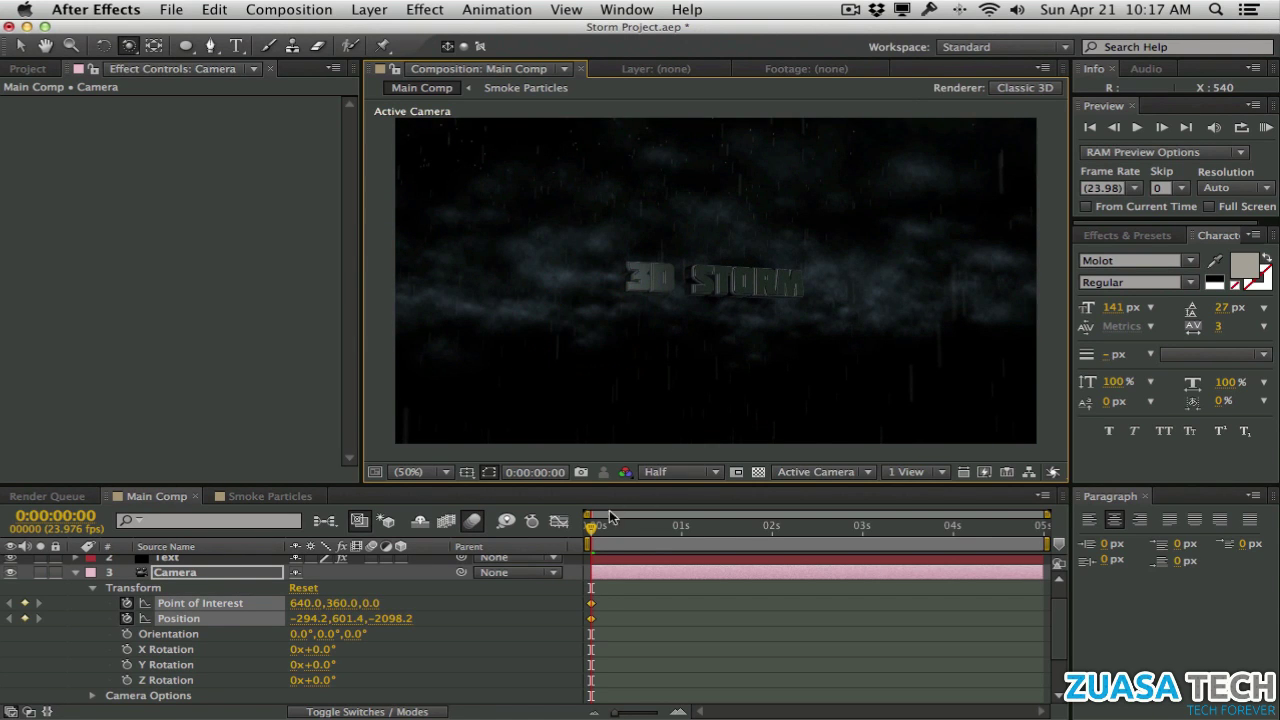
# At 0:00:04:23, orbit the camera to a position of about 1291, 317, -1498 and review the animated move
pyautogui.moveTo(820, 528); pyautogui.dragTo(1086, 528)
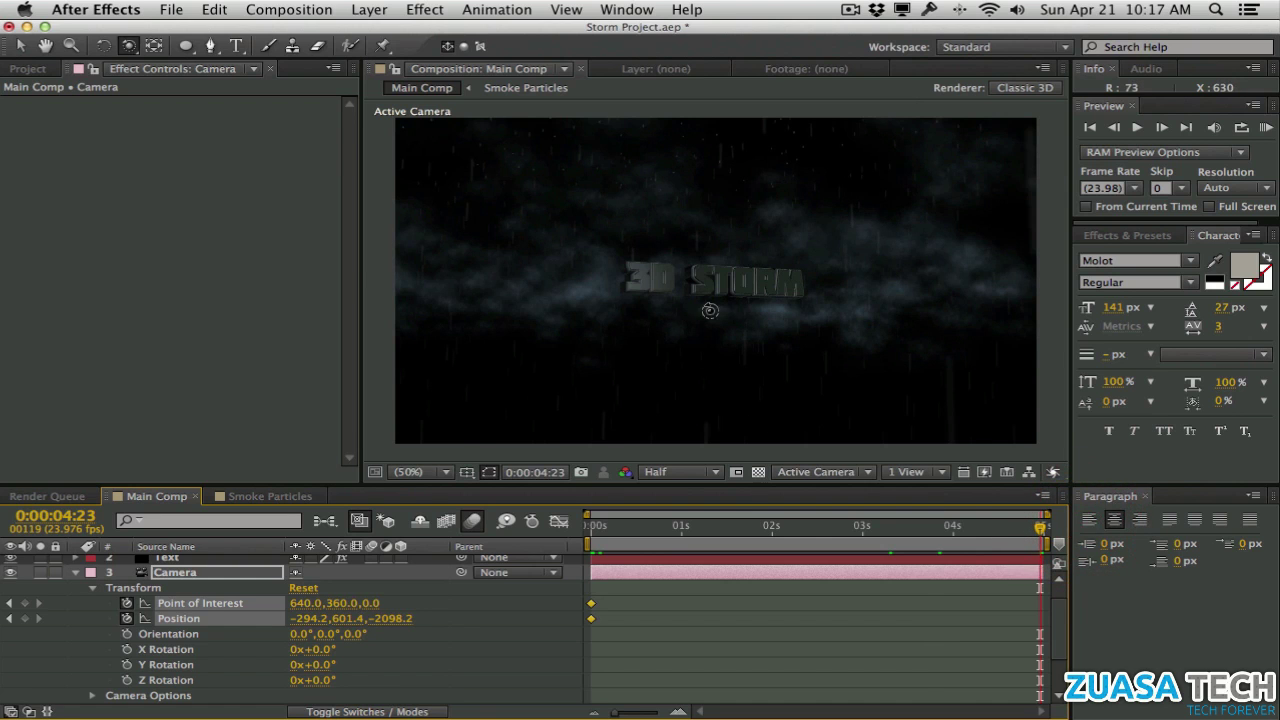
pyautogui.moveTo(709, 311); pyautogui.dragTo(606, 330)
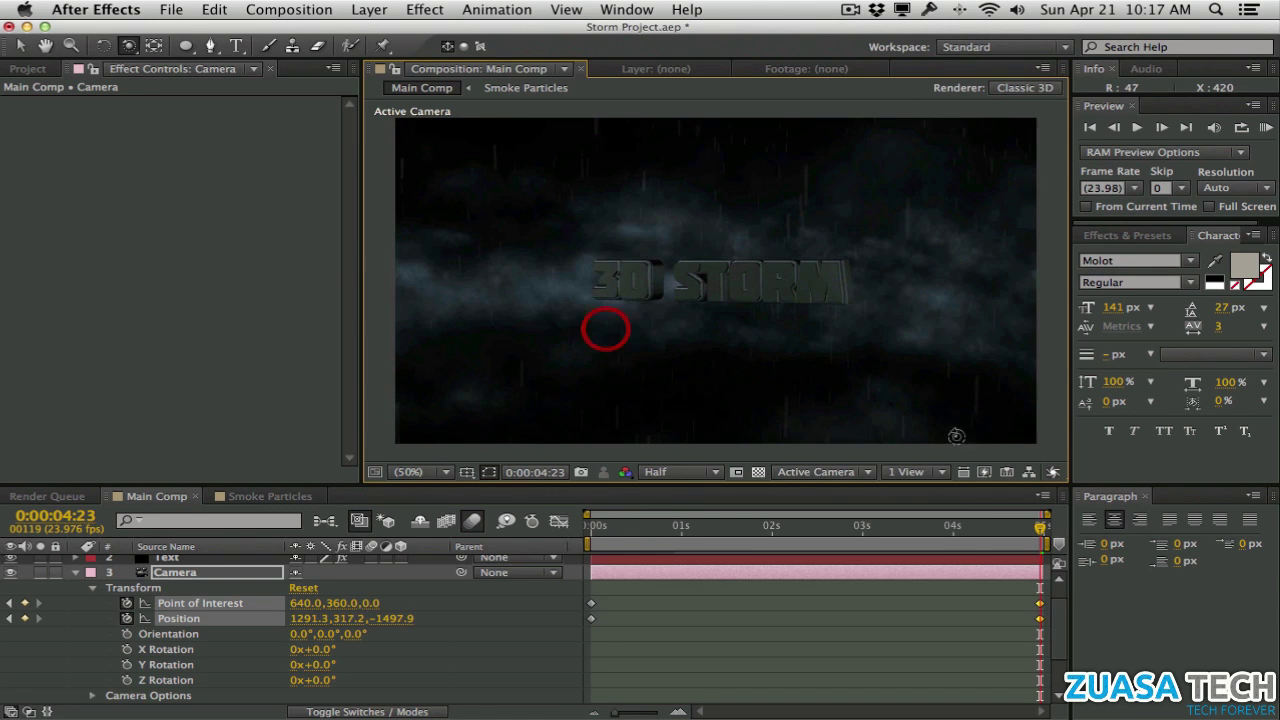
pyautogui.click(1020, 527)
pyautogui.moveTo(590, 535)
pyautogui.mouseDown()
pyautogui.moveTo(1057, 537)
pyautogui.moveTo(572, 547)
pyautogui.mouseUp()
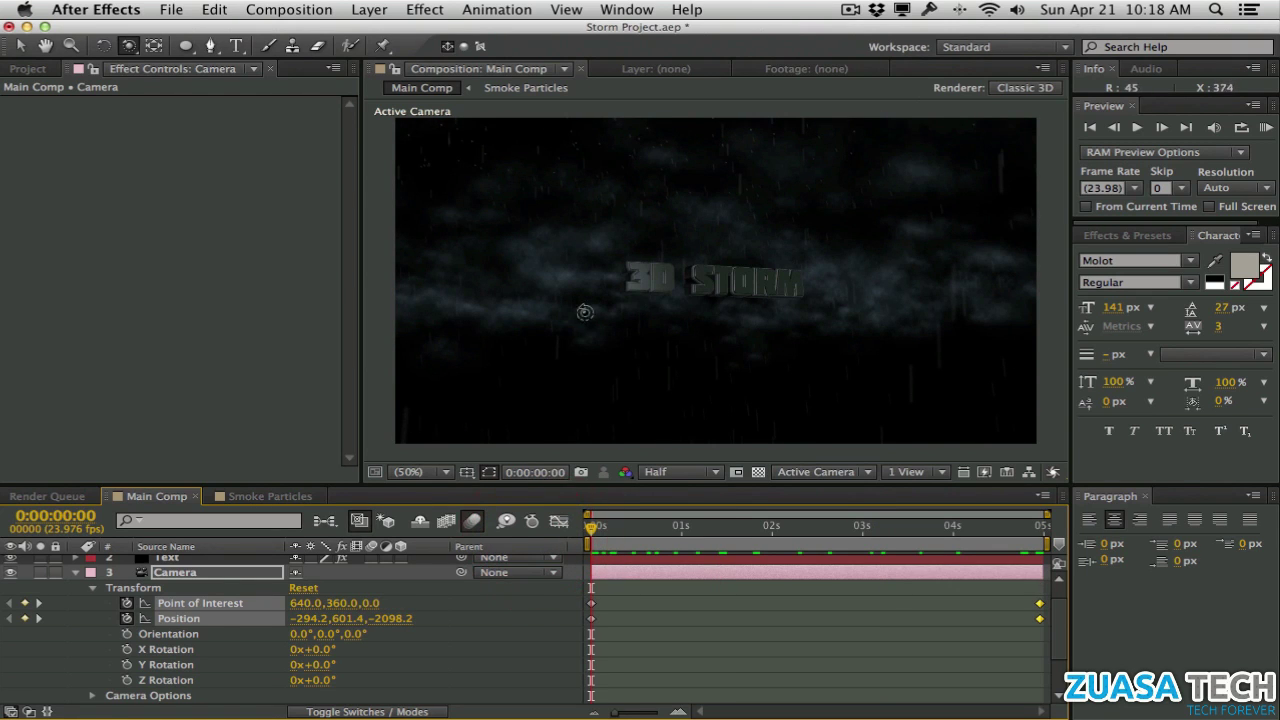
# Set the Cloud Particles emitter size to X 2680, Y 252 and Z 3330, with Position Z at -470
pyautogui.scroll(2, 199, 615)
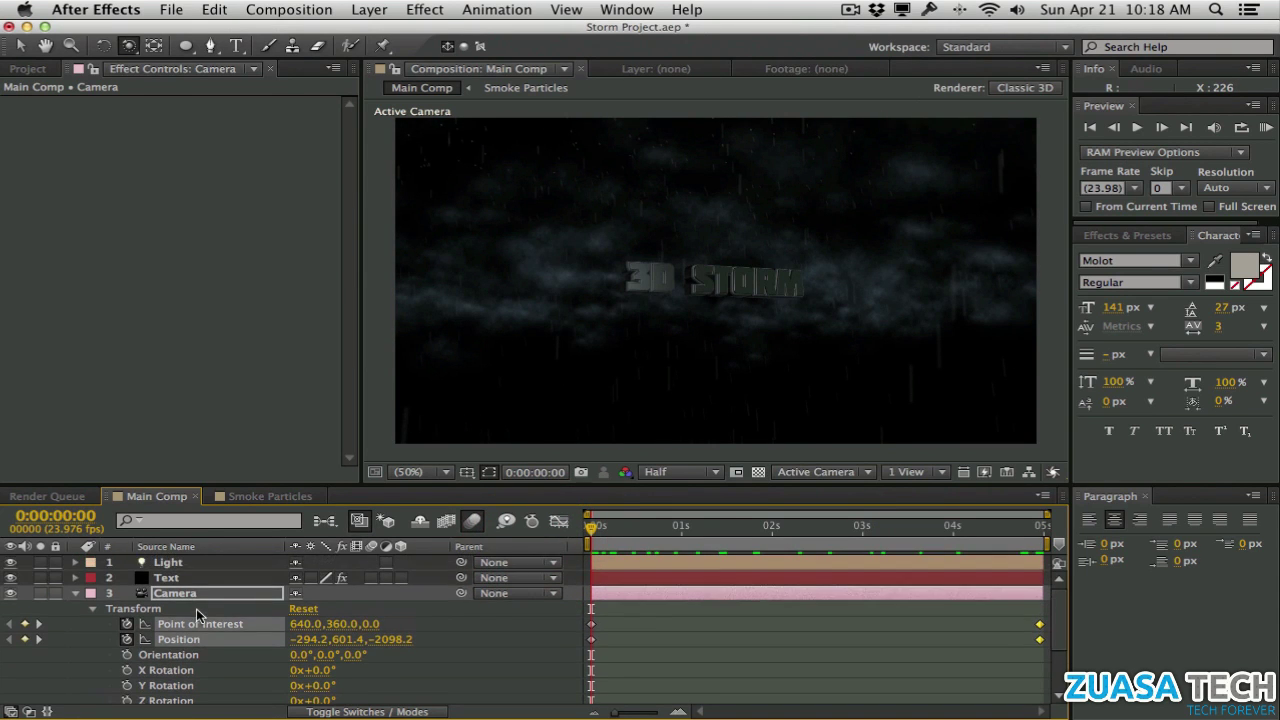
pyautogui.click(120, 578)
pyautogui.click(76, 593)
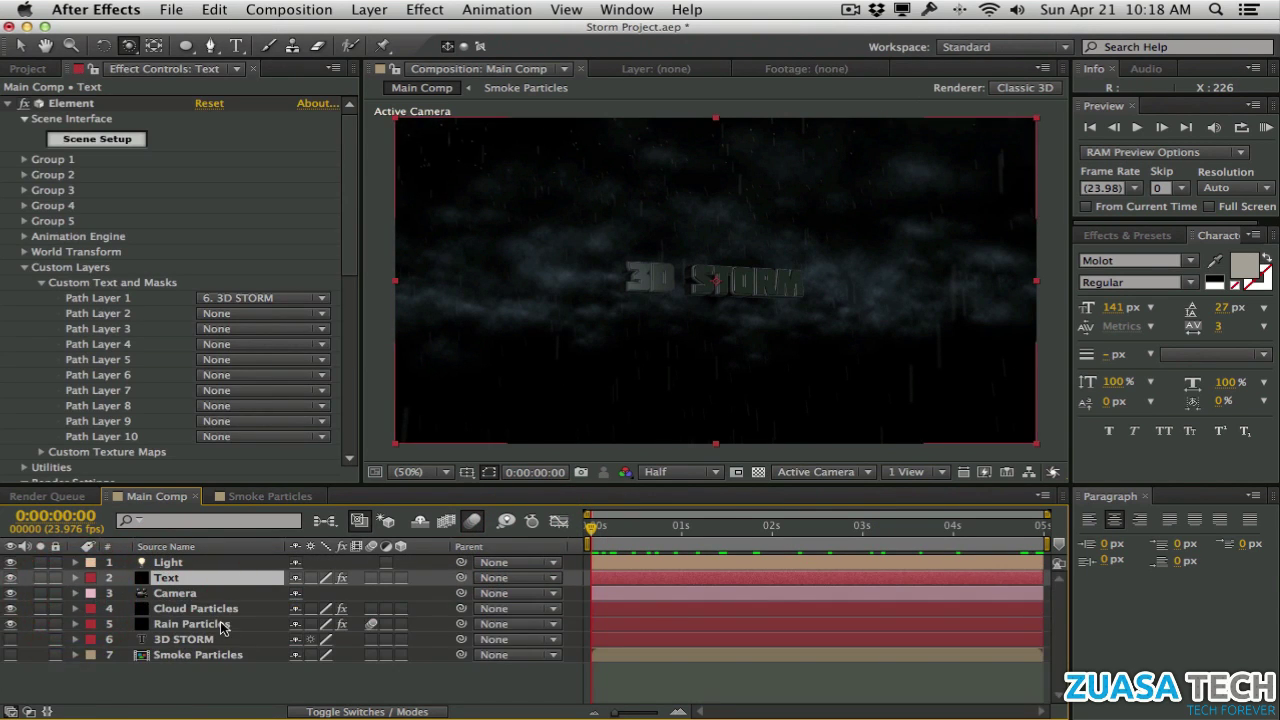
pyautogui.click(190, 624)
pyautogui.click(195, 608)
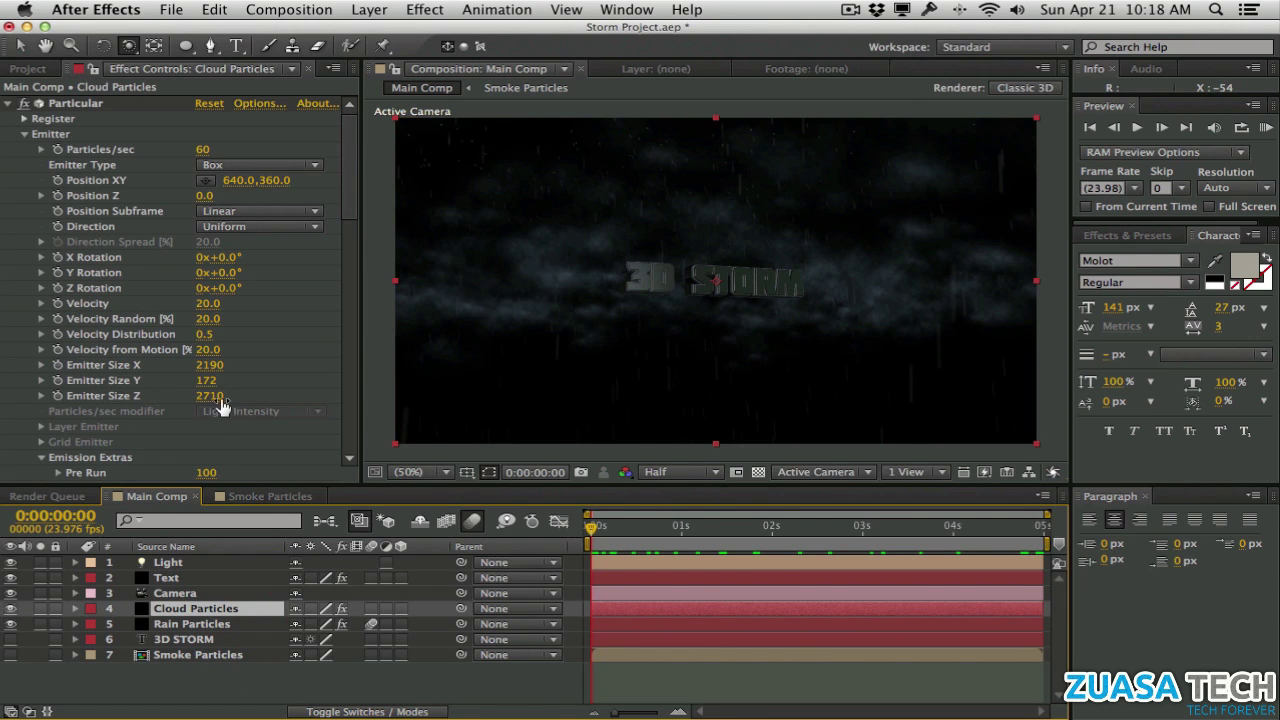
pyautogui.moveTo(220, 396); pyautogui.dragTo(423, 371)
pyautogui.moveTo(279, 389); pyautogui.dragTo(277, 389)
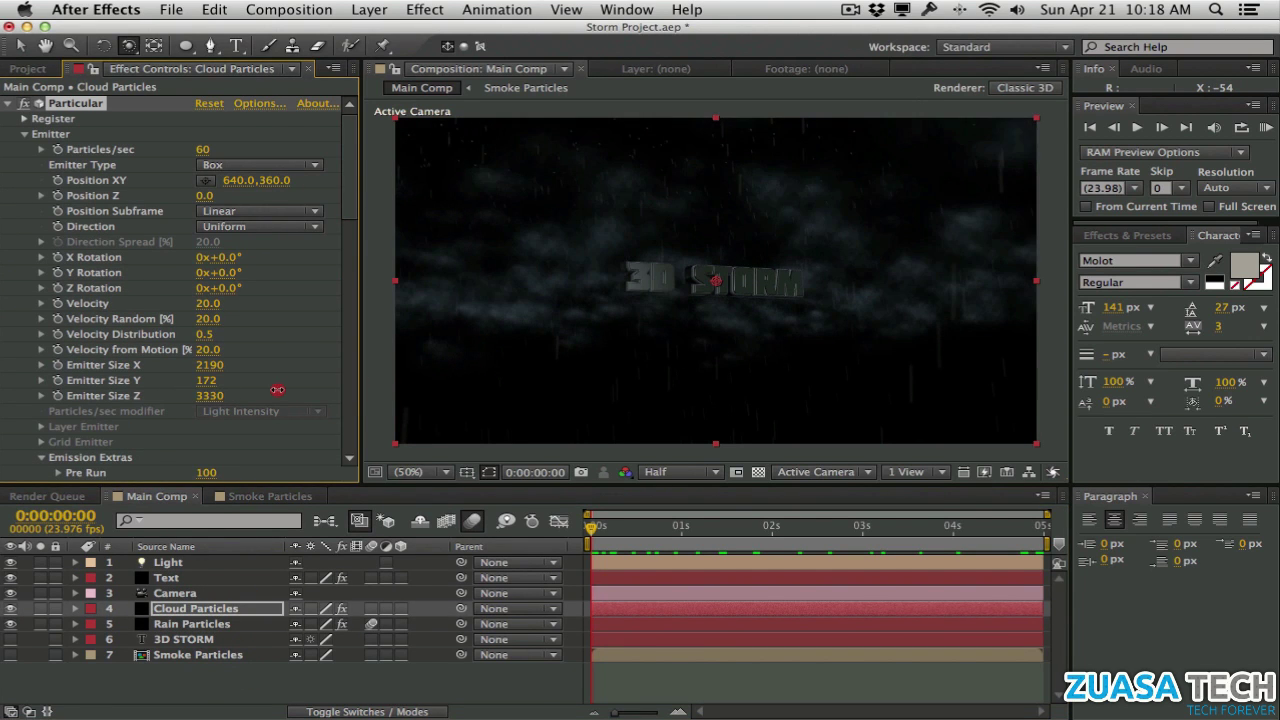
pyautogui.moveTo(339, 352); pyautogui.dragTo(250, 380)
pyautogui.moveTo(207, 203); pyautogui.dragTo(162, 203)
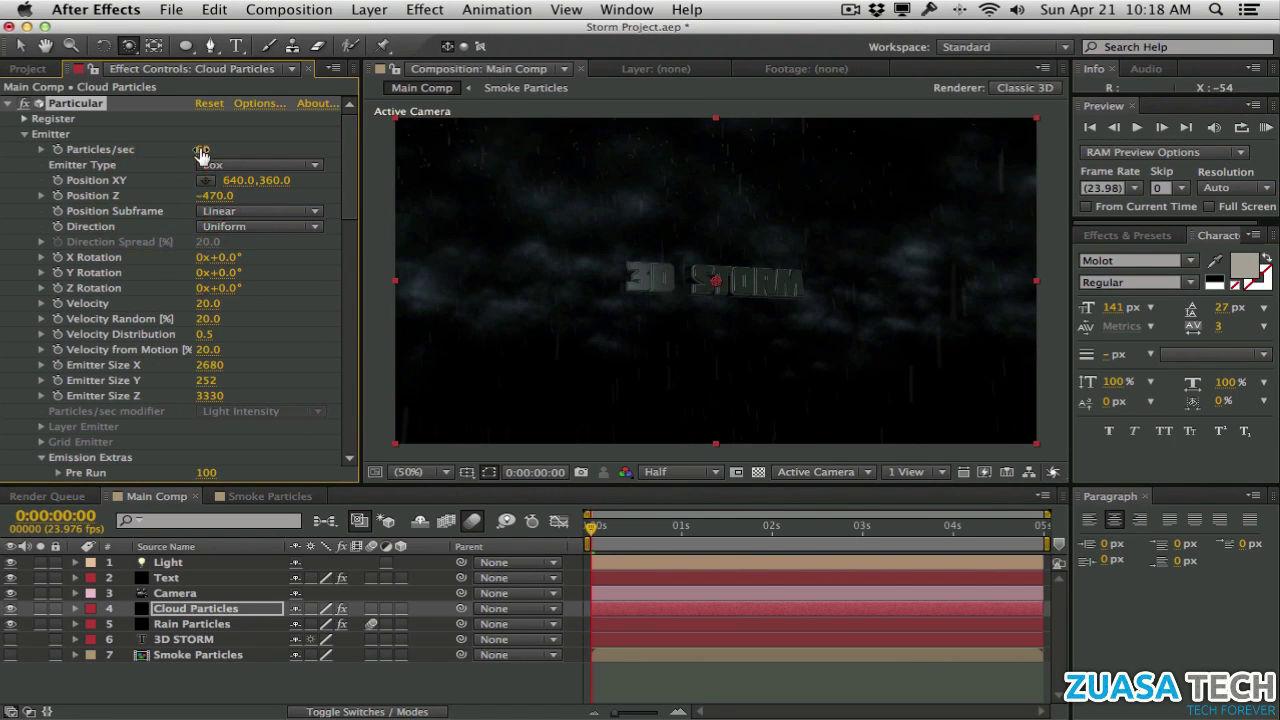
# Set the Cloud Particles rate to 110 particles per second and scrub through the timeline to review the clouds
pyautogui.moveTo(209, 147); pyautogui.dragTo(203, 147)
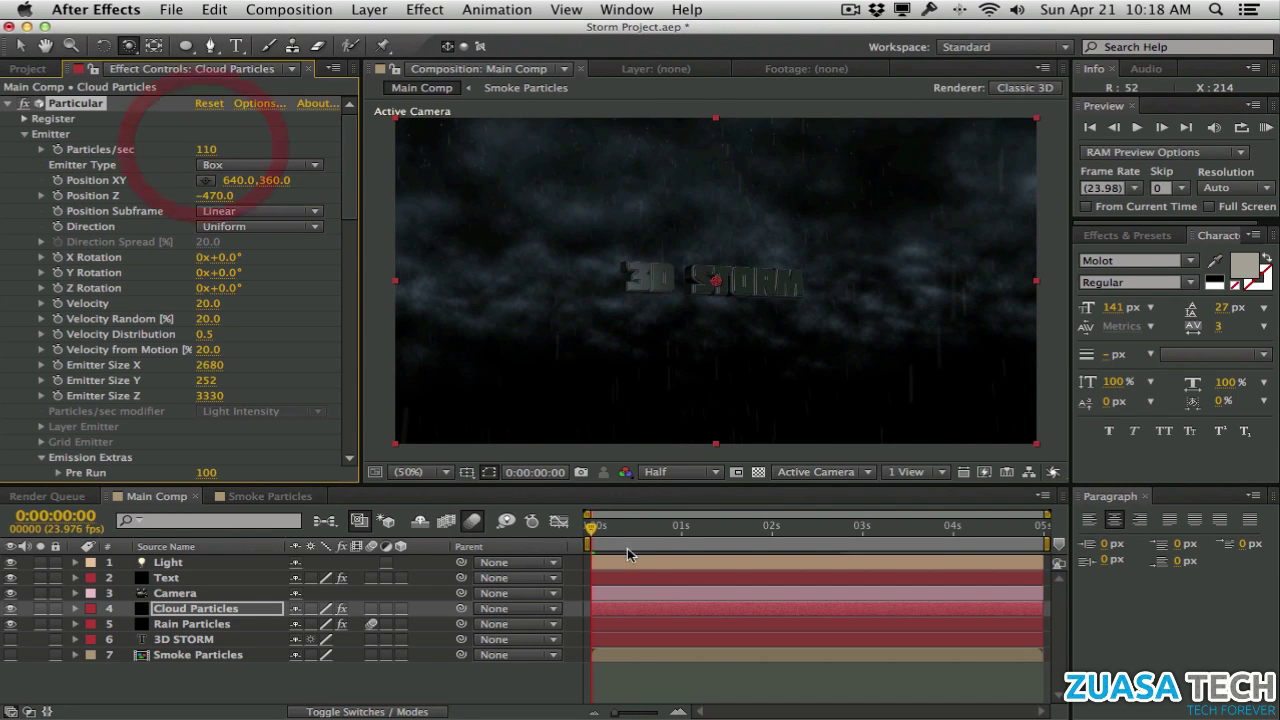
pyautogui.moveTo(600, 526); pyautogui.dragTo(972, 527)
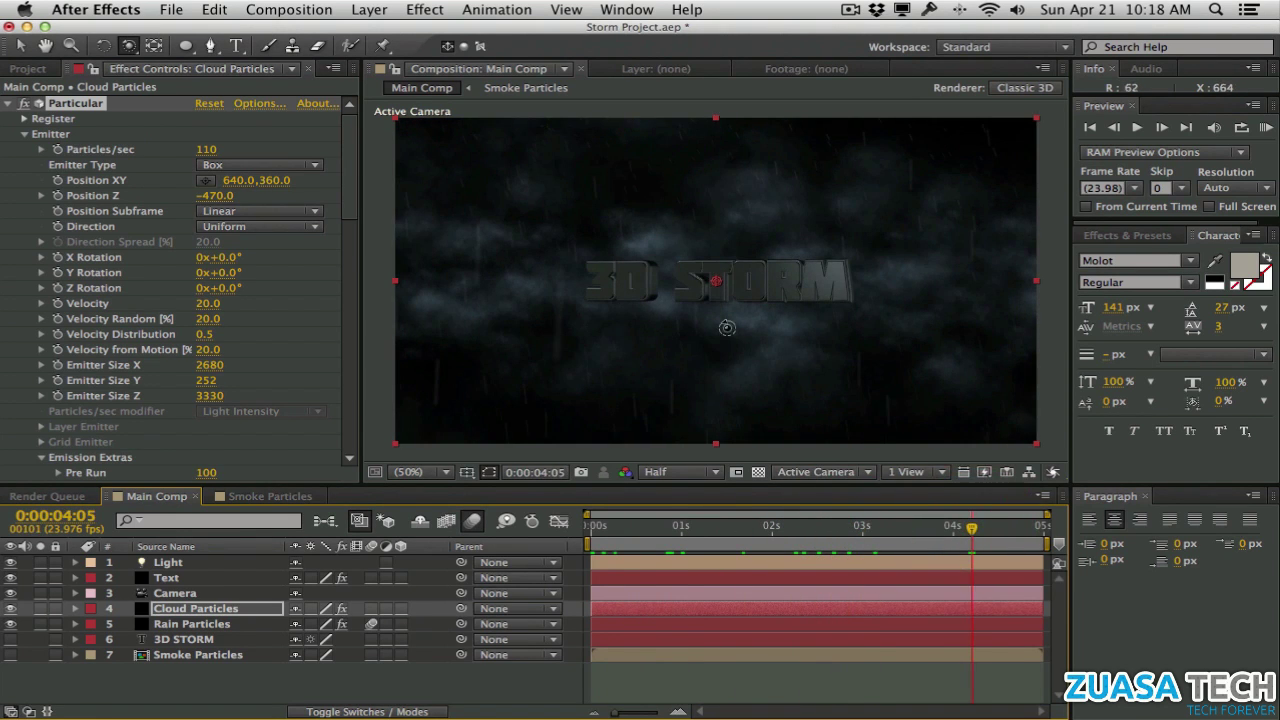
pyautogui.moveTo(658, 537); pyautogui.dragTo(603, 538)
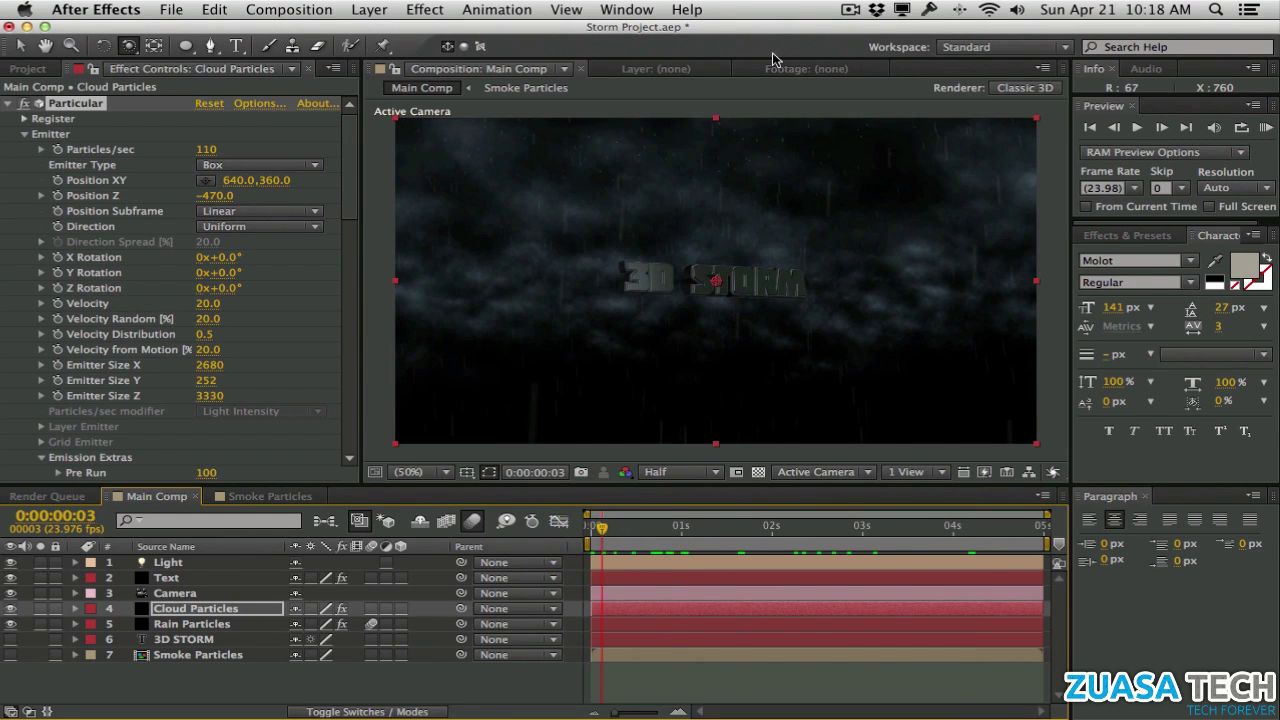
# Set the Rain Particles emitter to 4800 particles per second and its Y position to -1750
pyautogui.click(216, 624)
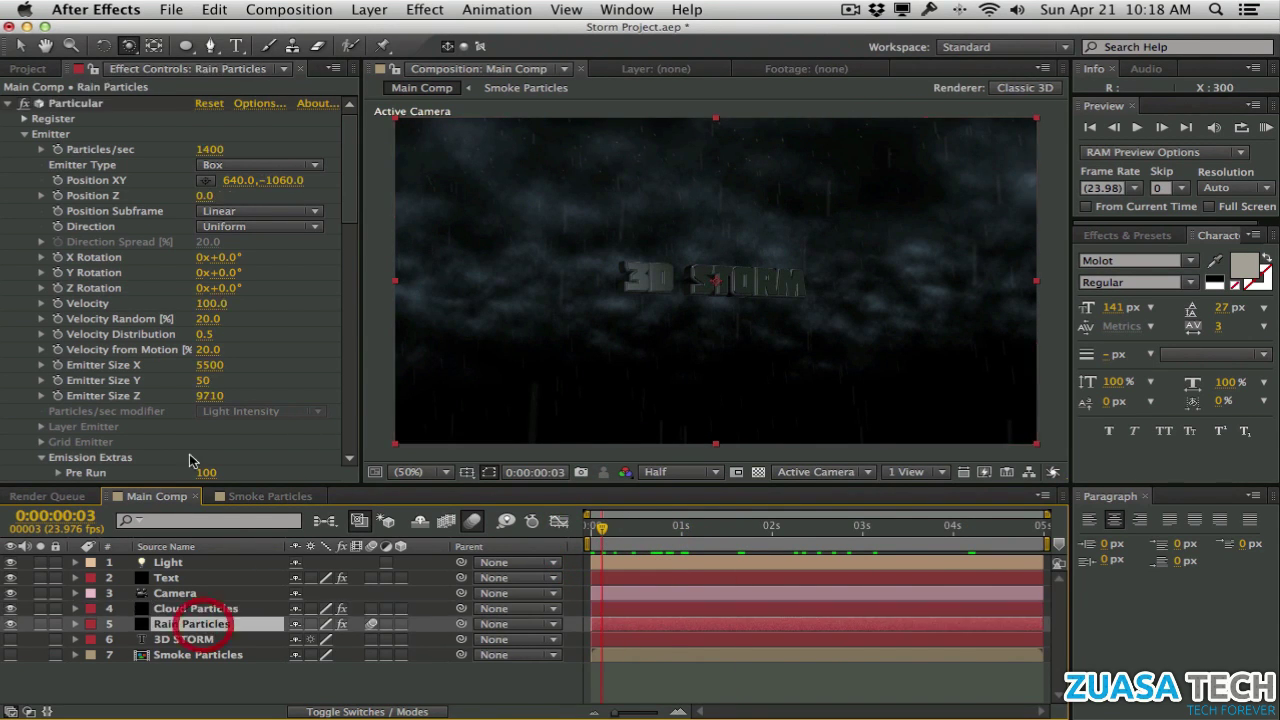
pyautogui.click(288, 180)
pyautogui.moveTo(289, 180); pyautogui.dragTo(272, 180)
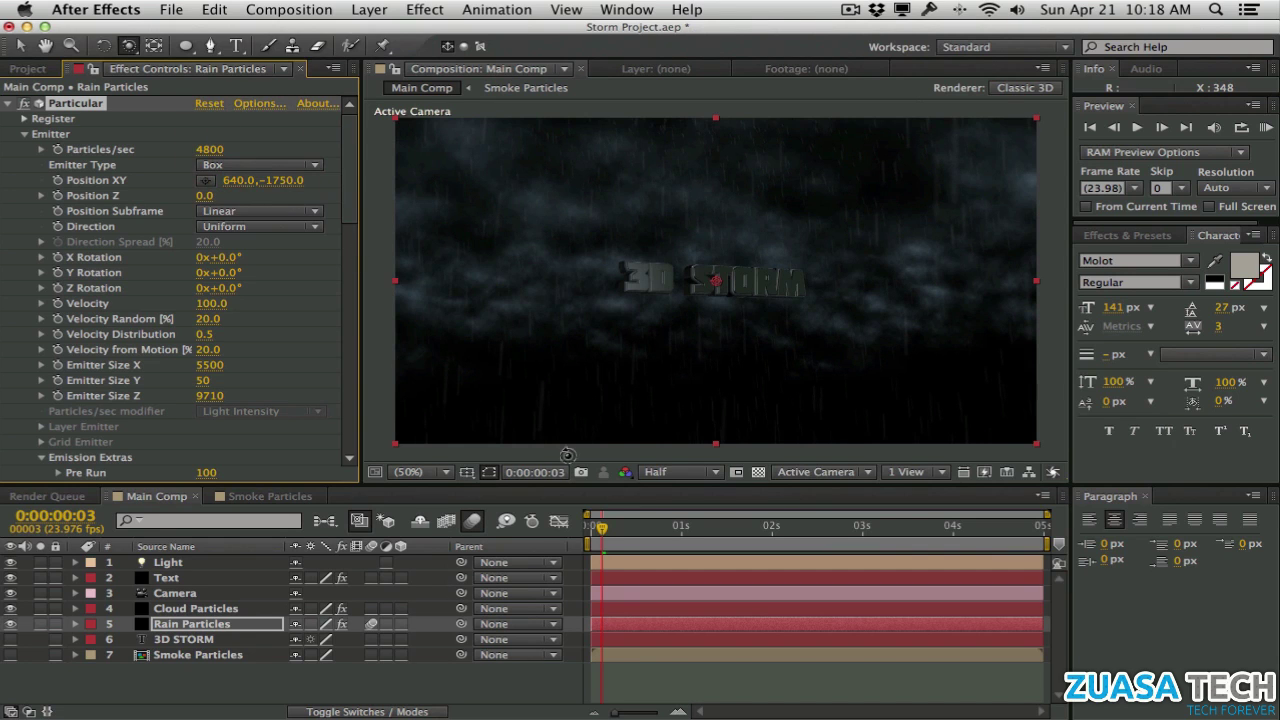
# At 0:00, reveal the Camera's keyframes and orbit the camera to a position of about -296, 541, -2103
pyautogui.moveTo(604, 528); pyautogui.dragTo(545, 530)
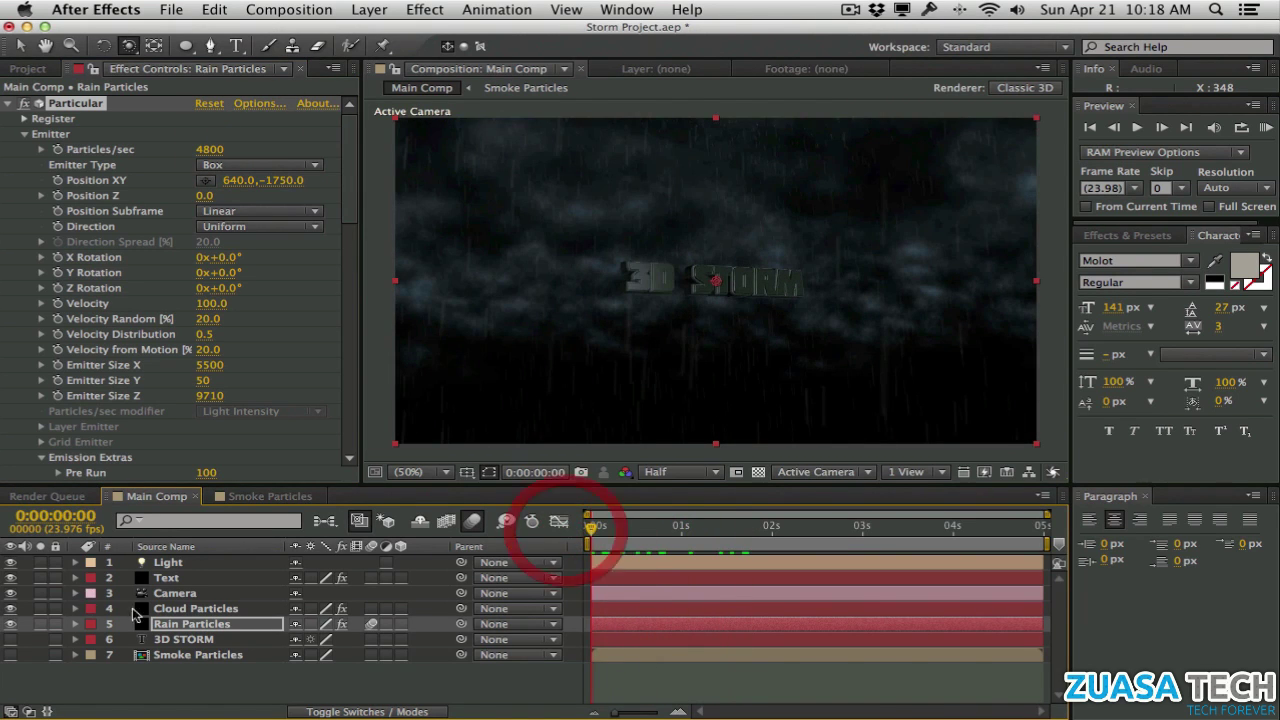
pyautogui.click(168, 594)
pyautogui.press('u')
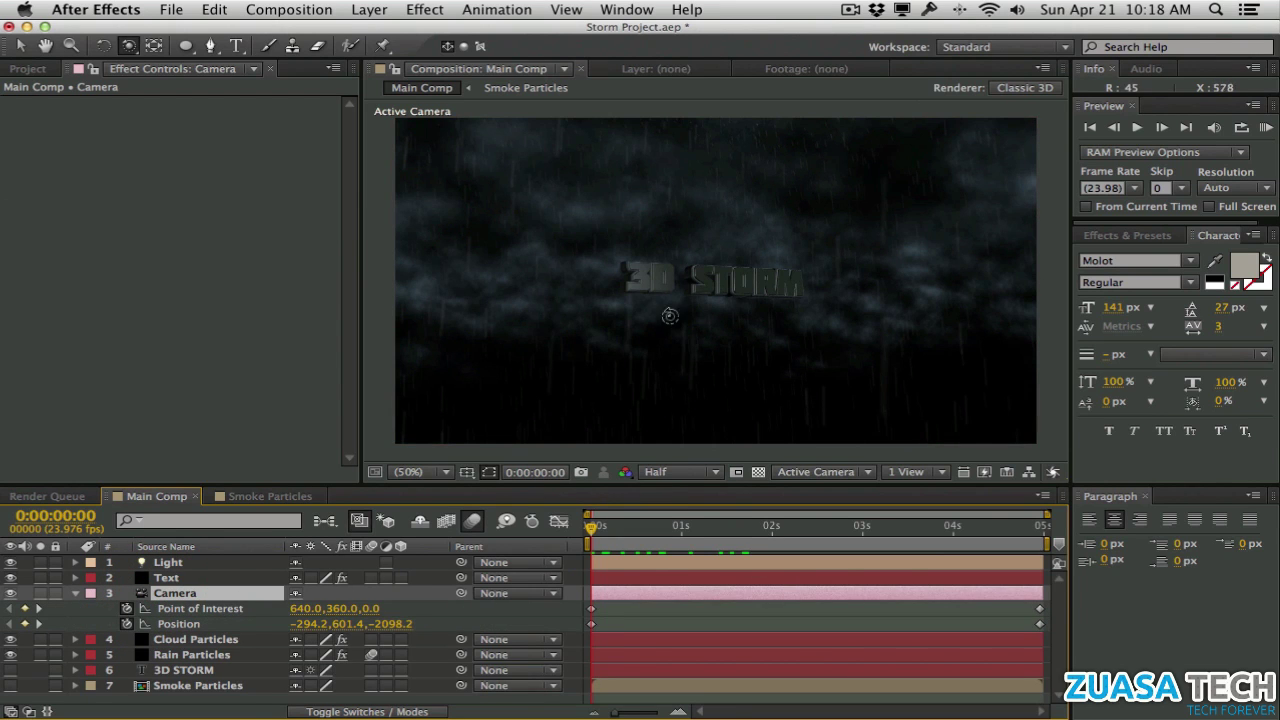
pyautogui.moveTo(632, 332); pyautogui.dragTo(633, 335)
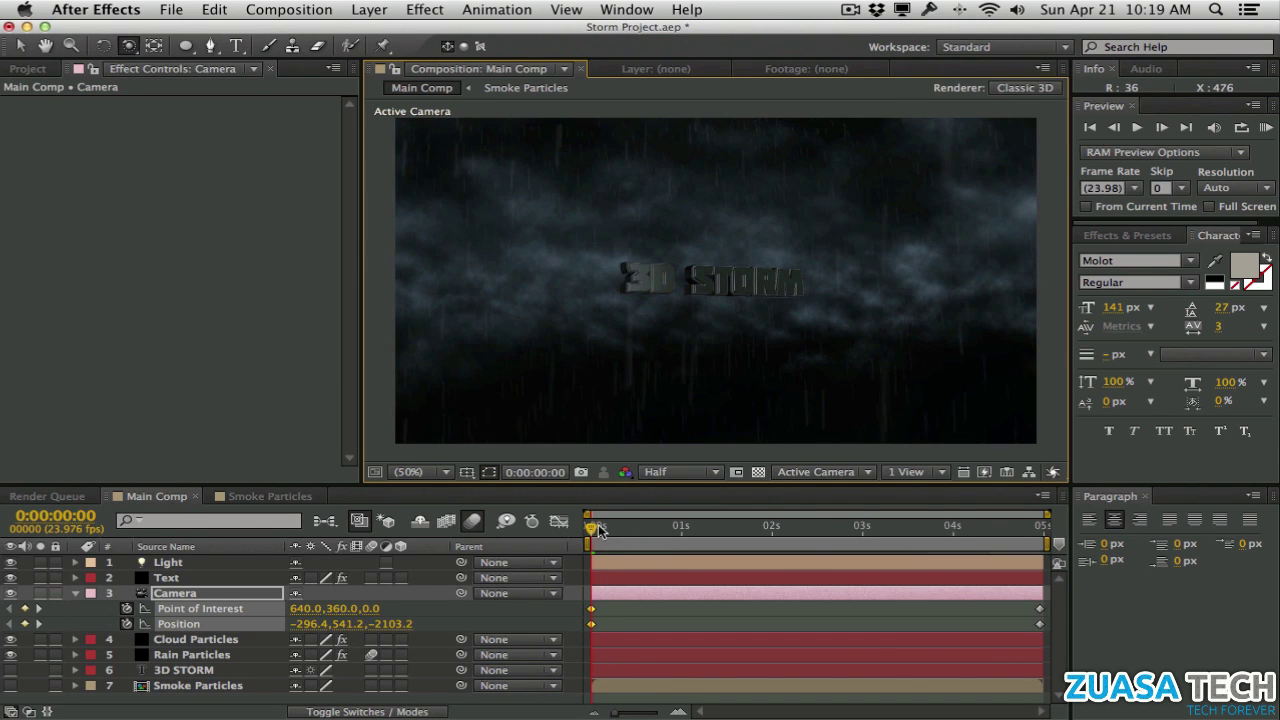
# Select the Camera's Point of Interest and Position keyframes, show their speed graph and give the Position keyframes adjustable easing handles
pyautogui.moveTo(594, 527); pyautogui.dragTo(862, 527)
pyautogui.click(618, 614)
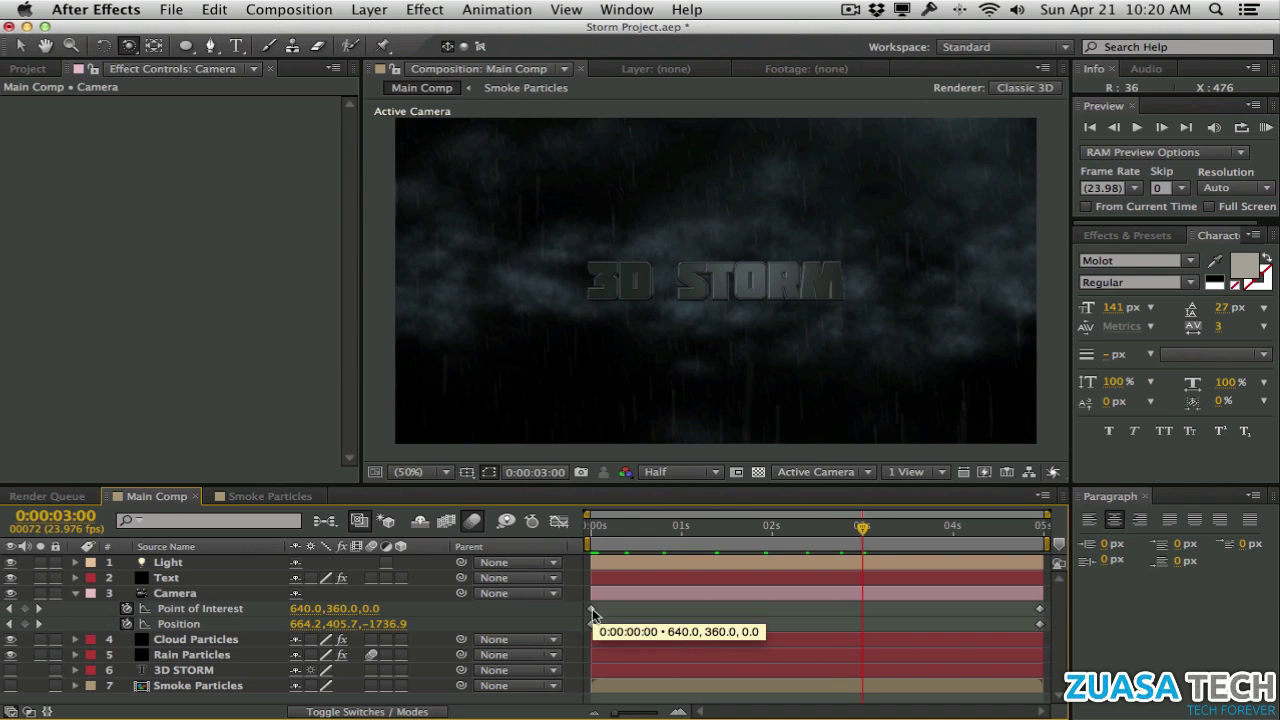
pyautogui.moveTo(584, 600); pyautogui.dragTo(596, 628)
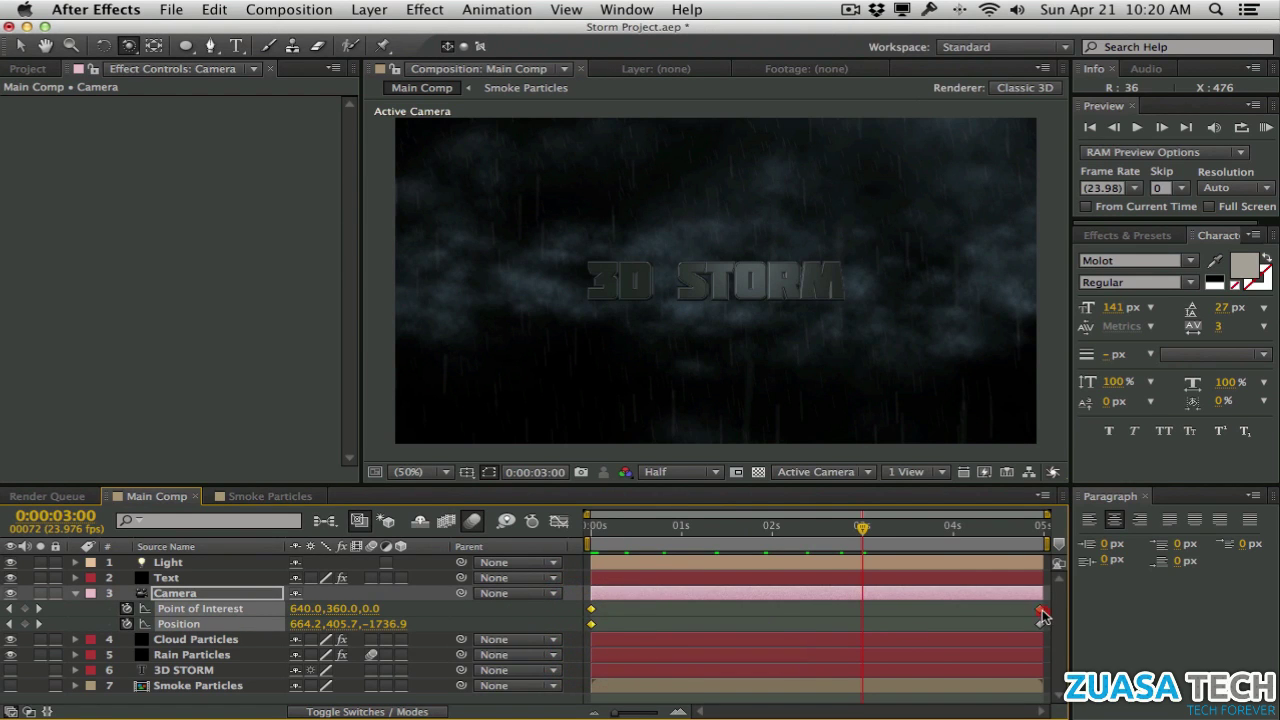
pyautogui.click(556, 524)
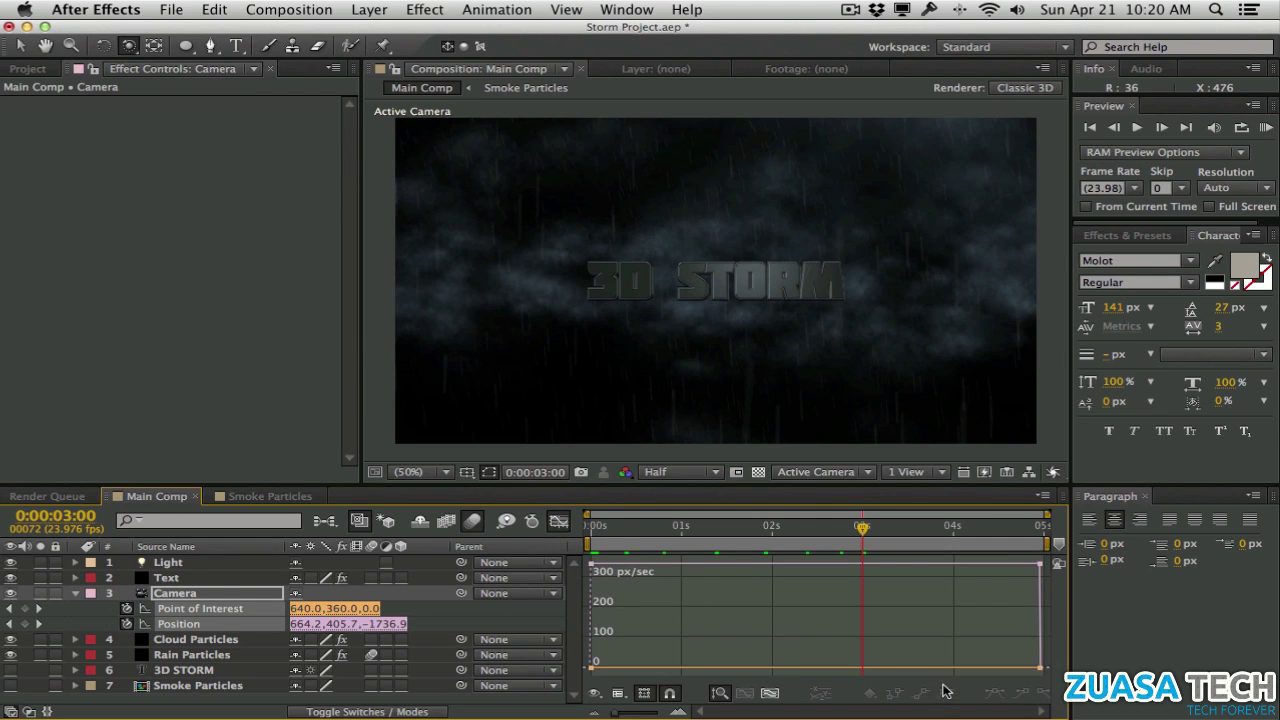
pyautogui.click(592, 565)
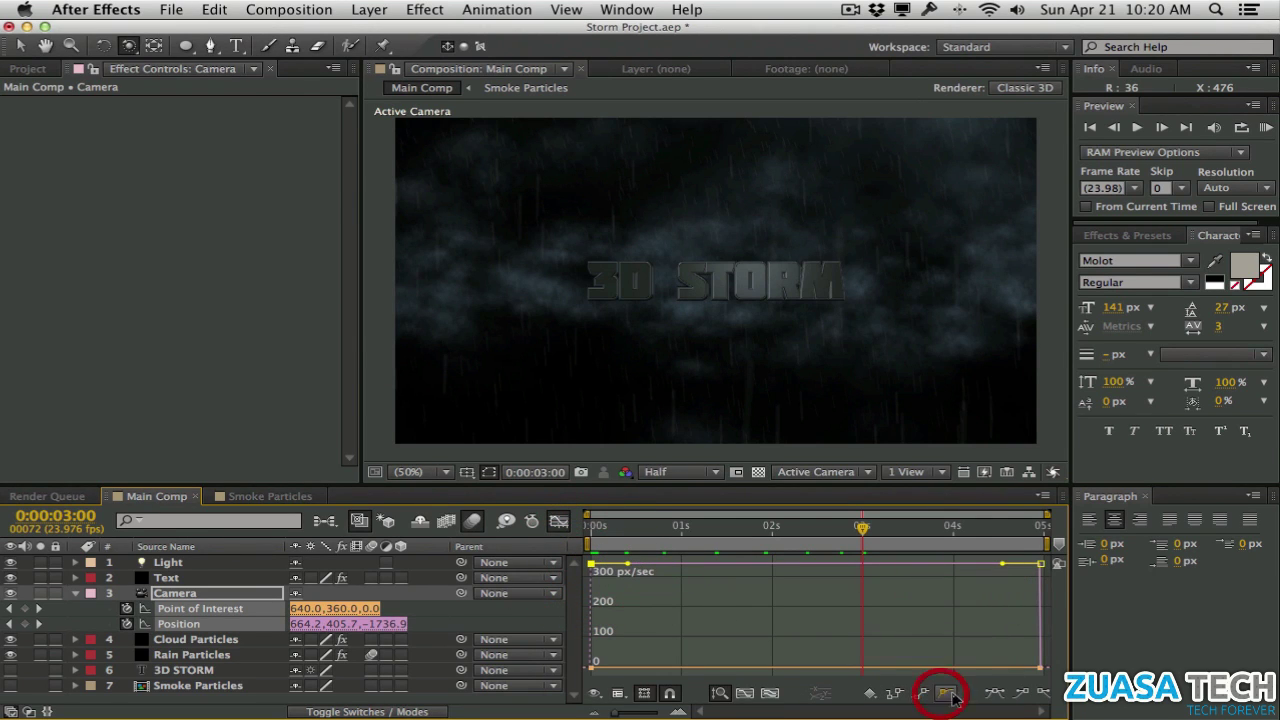
# Reshape the camera Position speed curve to peak just before 1 second and slow gradually towards the last keyframe, and scrub through the result
pyautogui.moveTo(1003, 565); pyautogui.dragTo(955, 622)
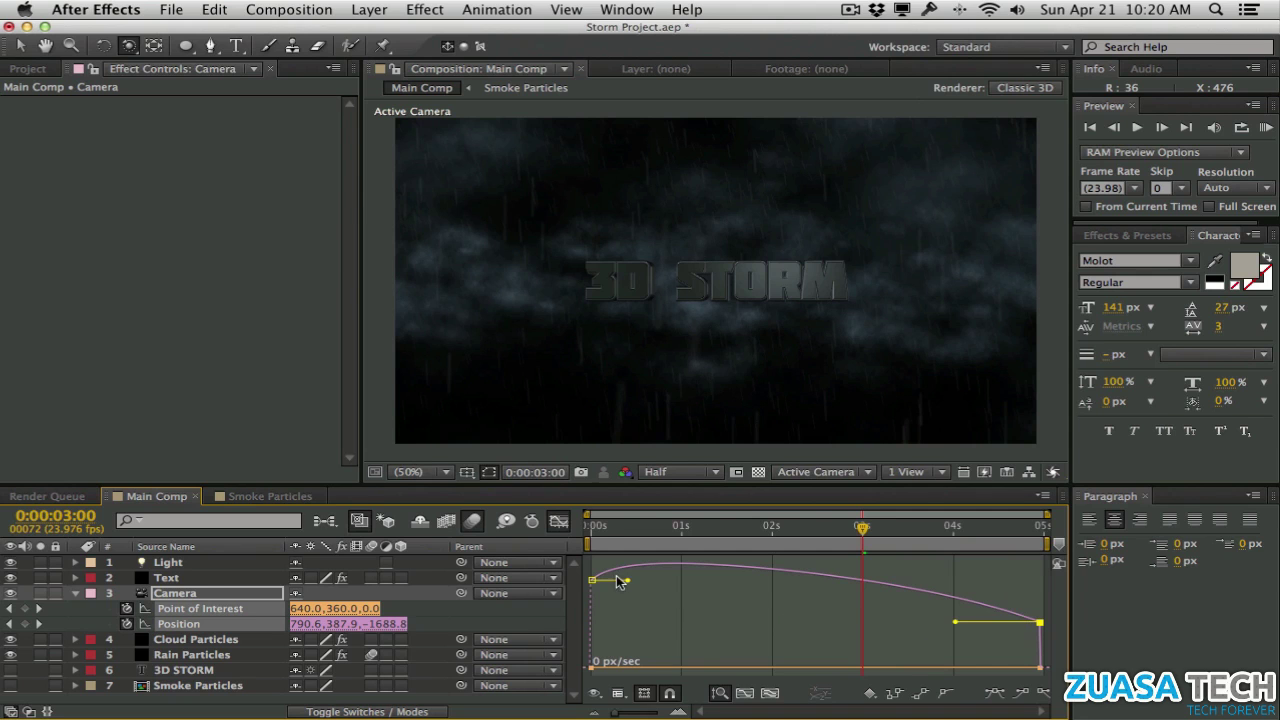
pyautogui.moveTo(628, 580); pyautogui.dragTo(646, 580)
pyautogui.moveTo(955, 622); pyautogui.dragTo(904, 624)
pyautogui.moveTo(646, 596)
pyautogui.mouseDown()
pyautogui.moveTo(660, 598)
pyautogui.moveTo(645, 596)
pyautogui.mouseUp()
pyautogui.moveTo(904, 631); pyautogui.dragTo(857, 641)
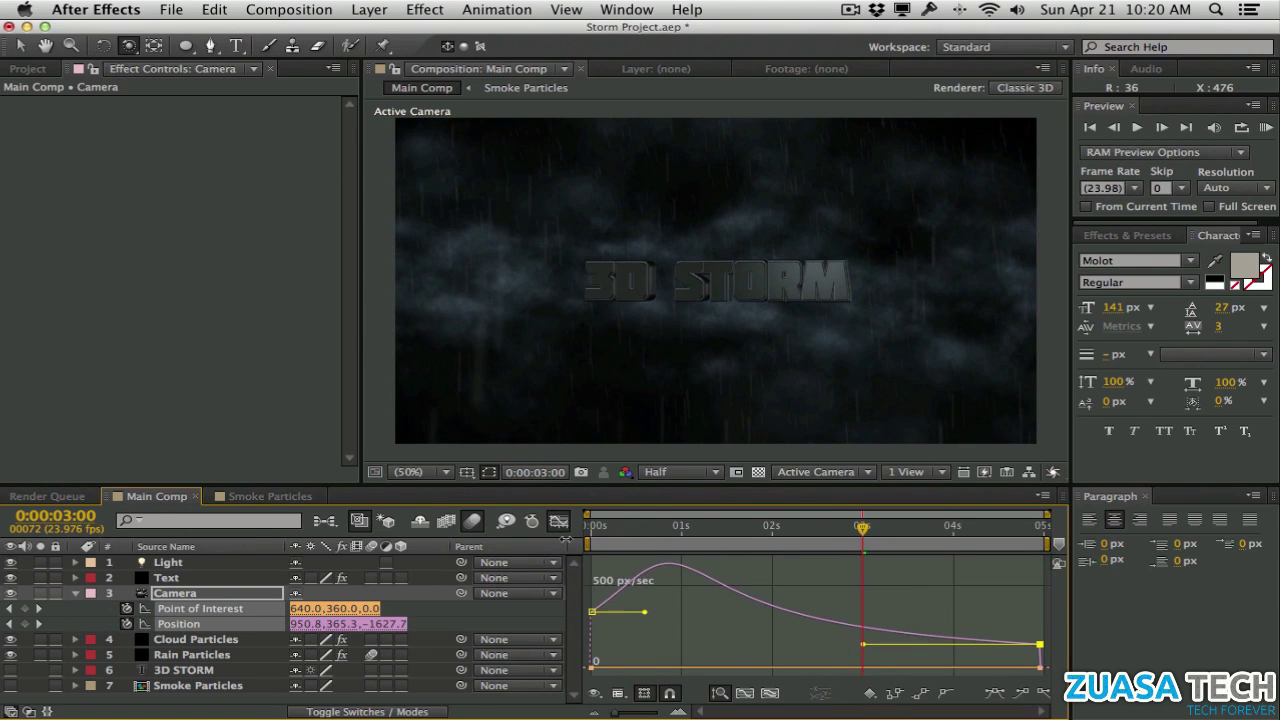
pyautogui.moveTo(592, 527); pyautogui.dragTo(928, 525)
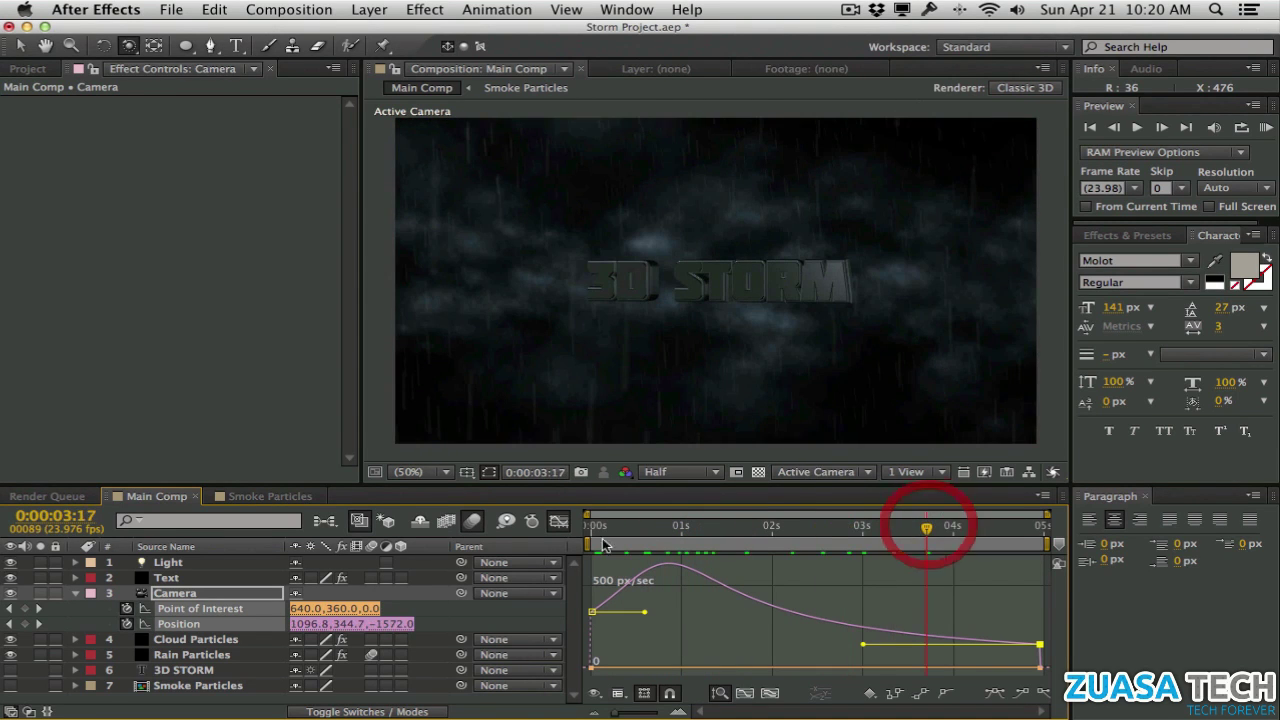
pyautogui.click(561, 524)
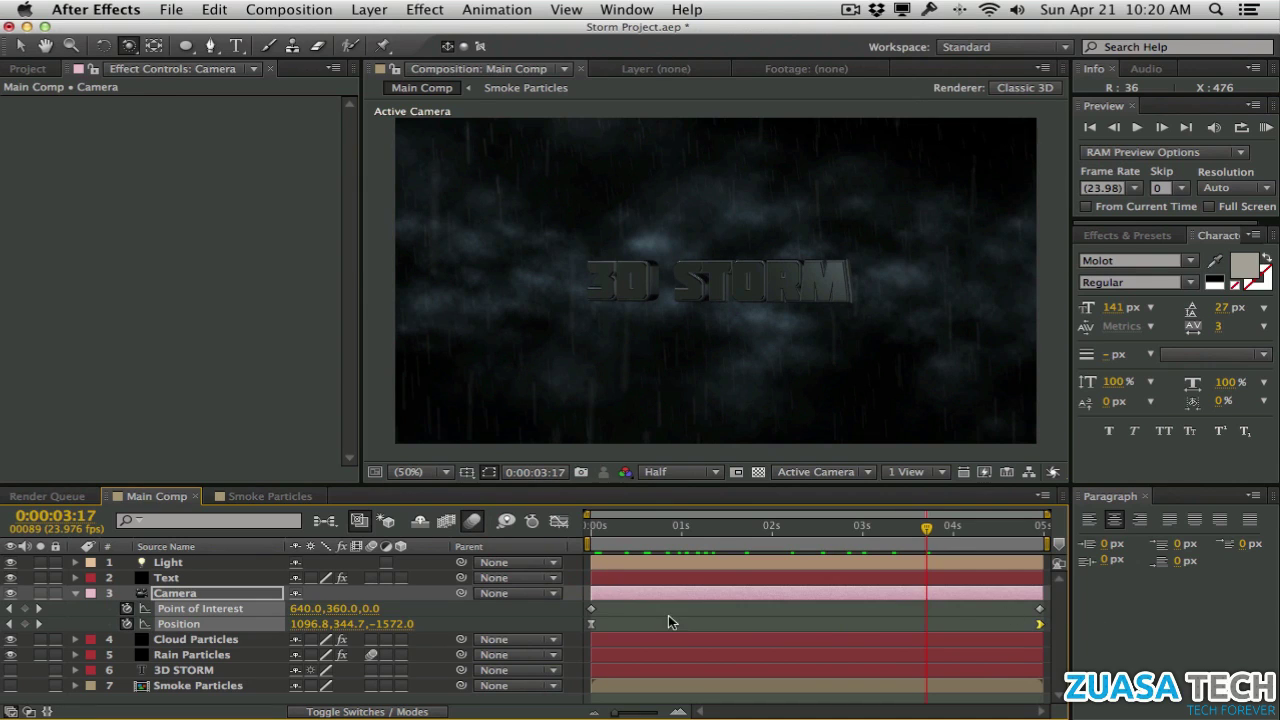
# Apply Easy Ease to both Point of Interest keyframes of the Camera and play a RAM preview of the move
pyautogui.click(669, 618)
pyautogui.click(591, 609)
pyautogui.keyDown('shift'); pyautogui.click(1041, 610); pyautogui.keyUp('shift')
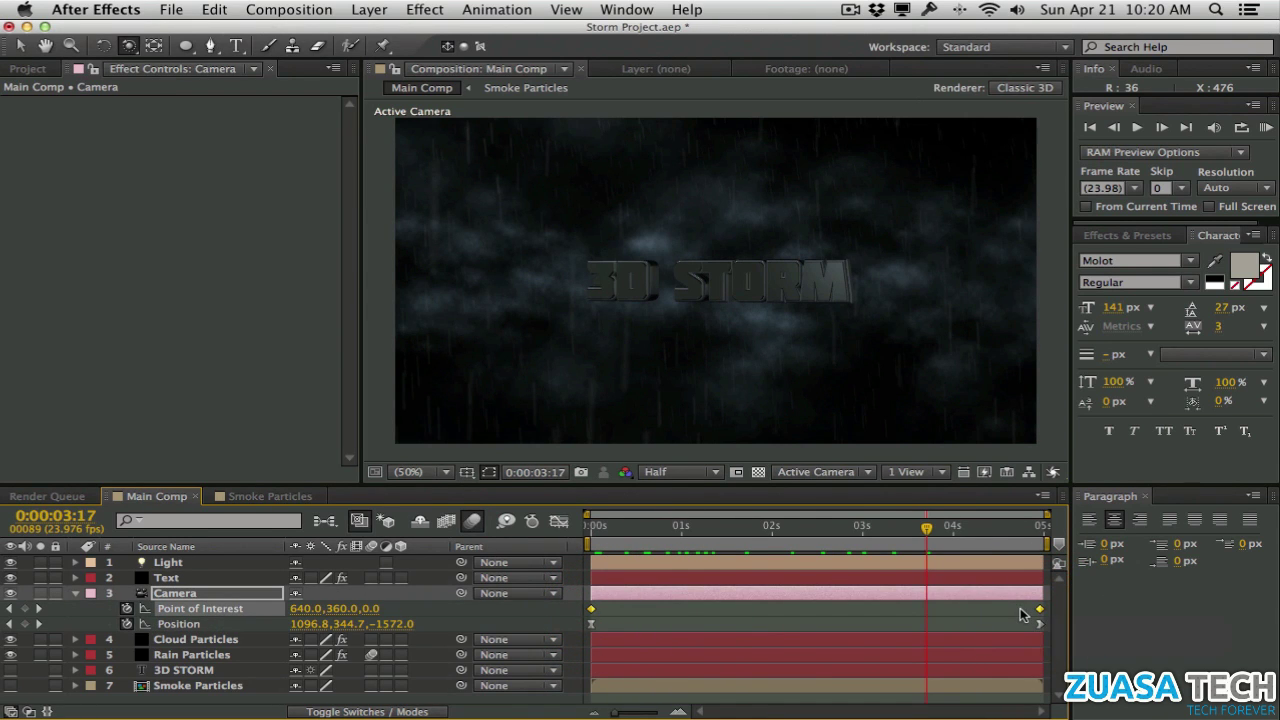
pyautogui.moveTo(605, 527); pyautogui.dragTo(663, 530)
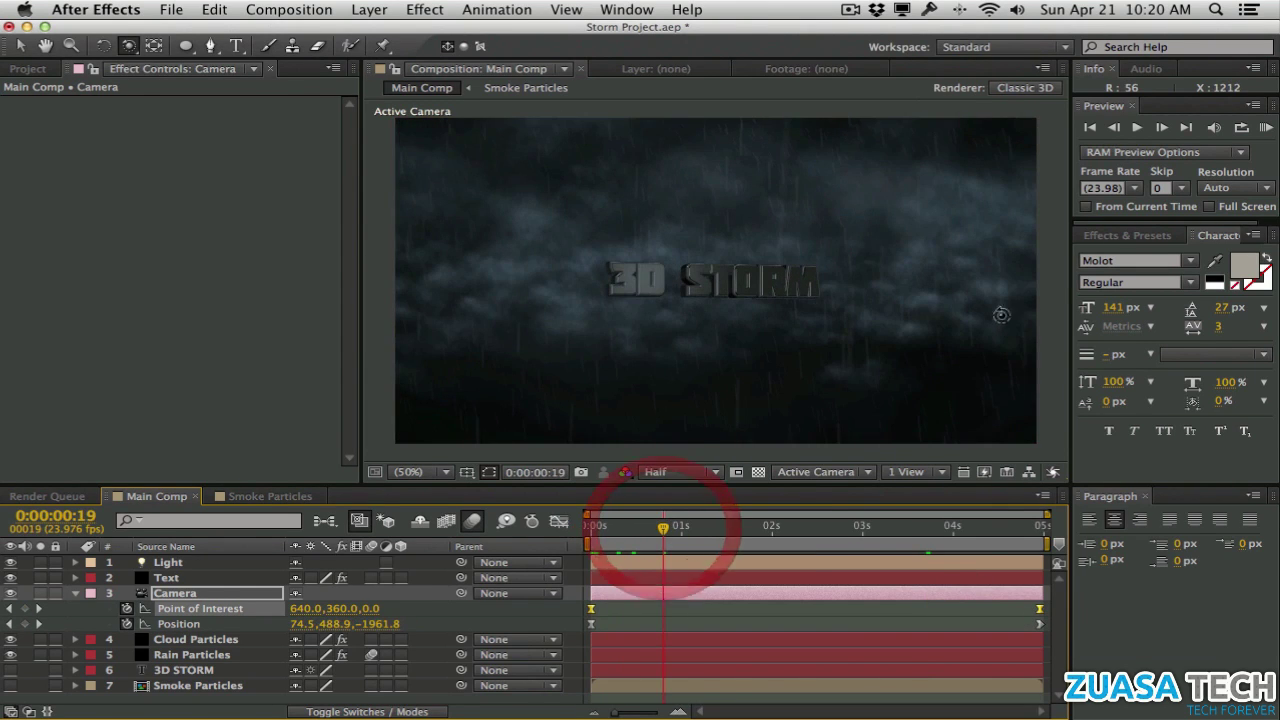
pyautogui.click(1266, 128)
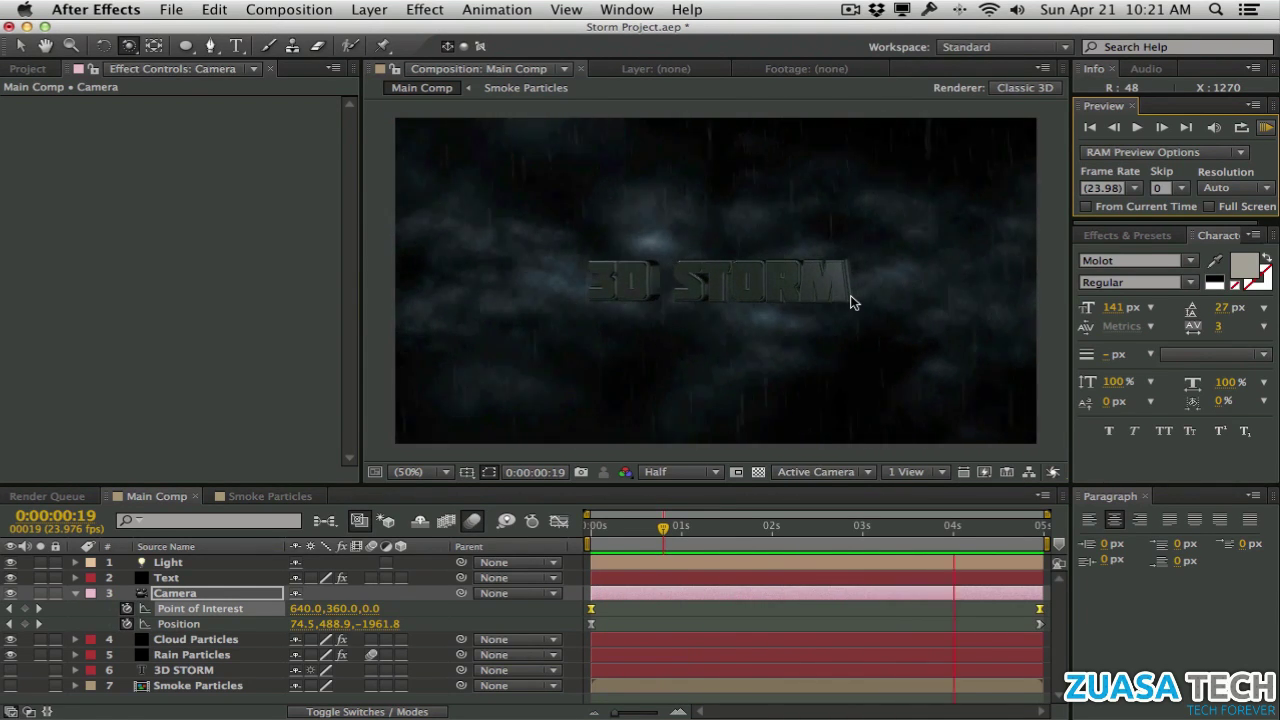
pyautogui.click(849, 299)
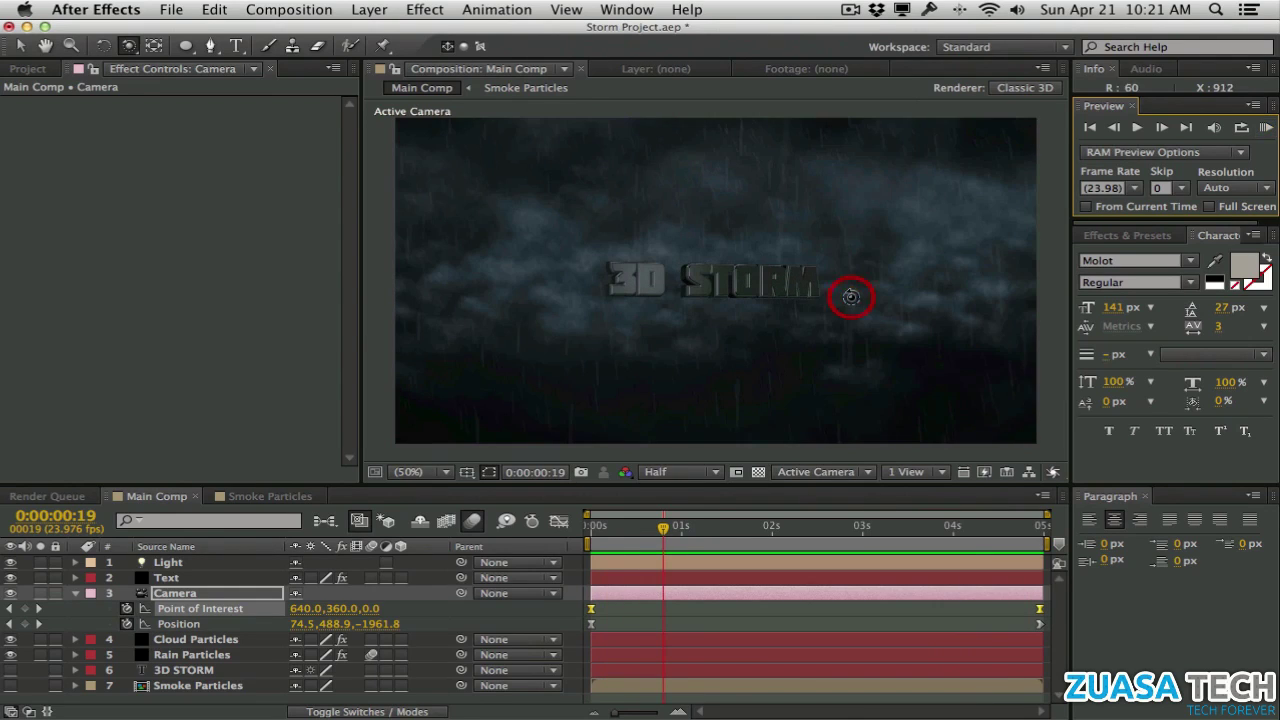
# Collapse the Camera's properties and move the Text layer directly below the Camera layer
pyautogui.moveTo(666, 530); pyautogui.dragTo(734, 528)
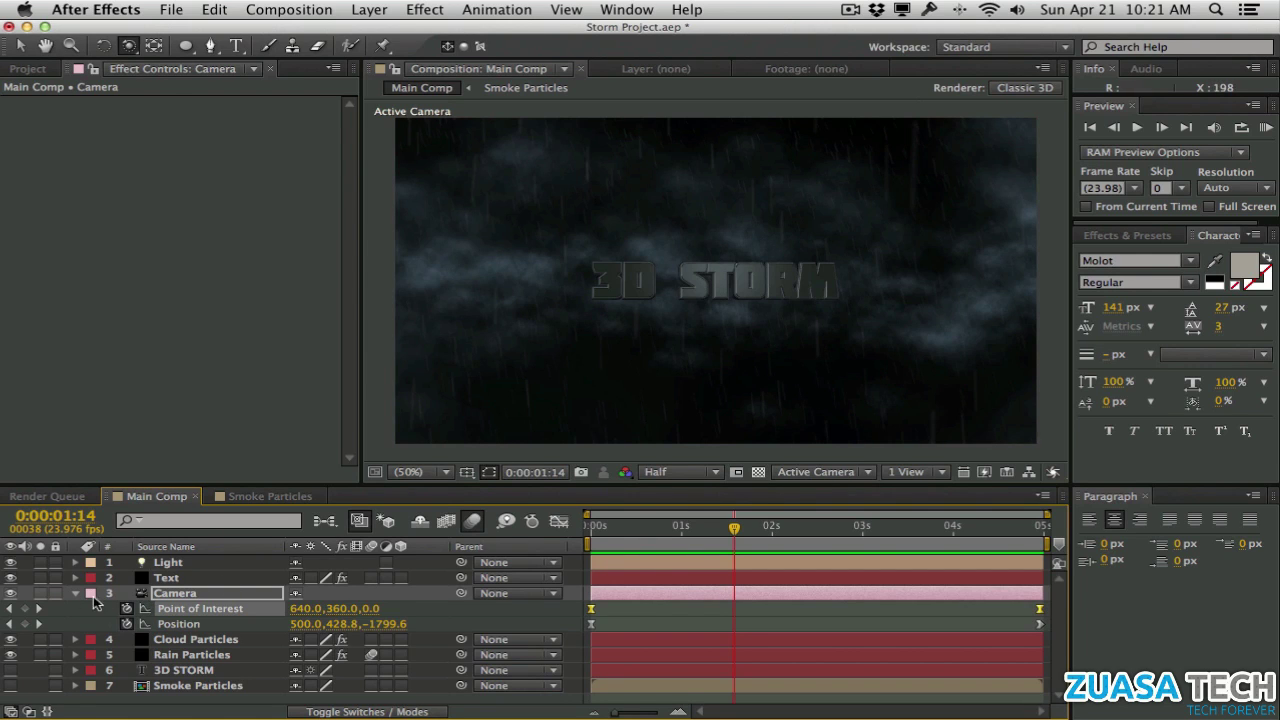
pyautogui.click(75, 593)
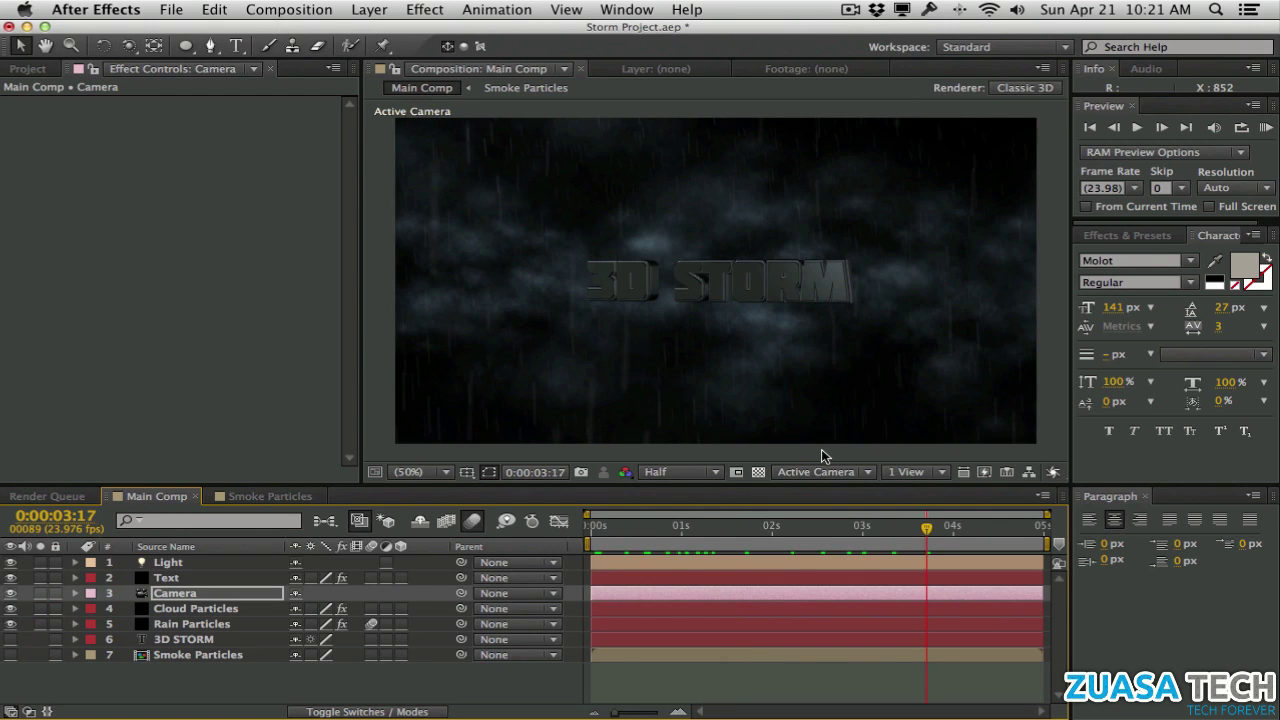
pyautogui.moveTo(904, 530); pyautogui.dragTo(768, 530)
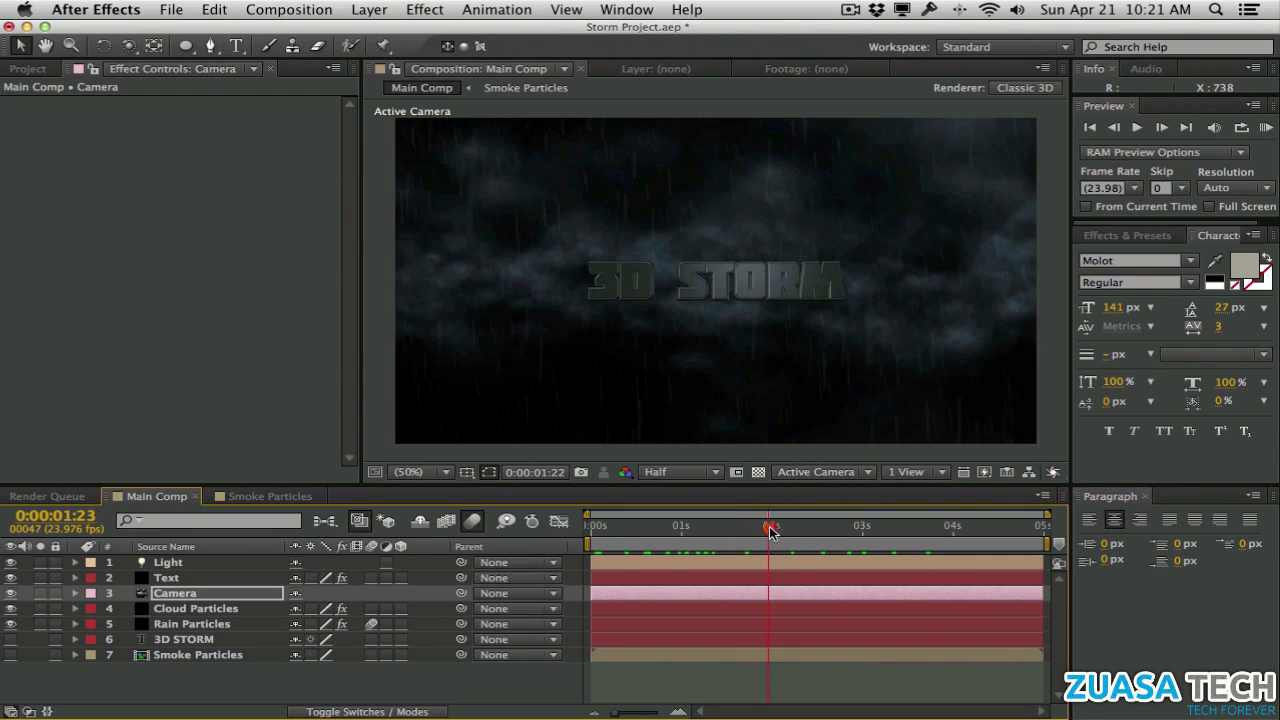
pyautogui.click(165, 579)
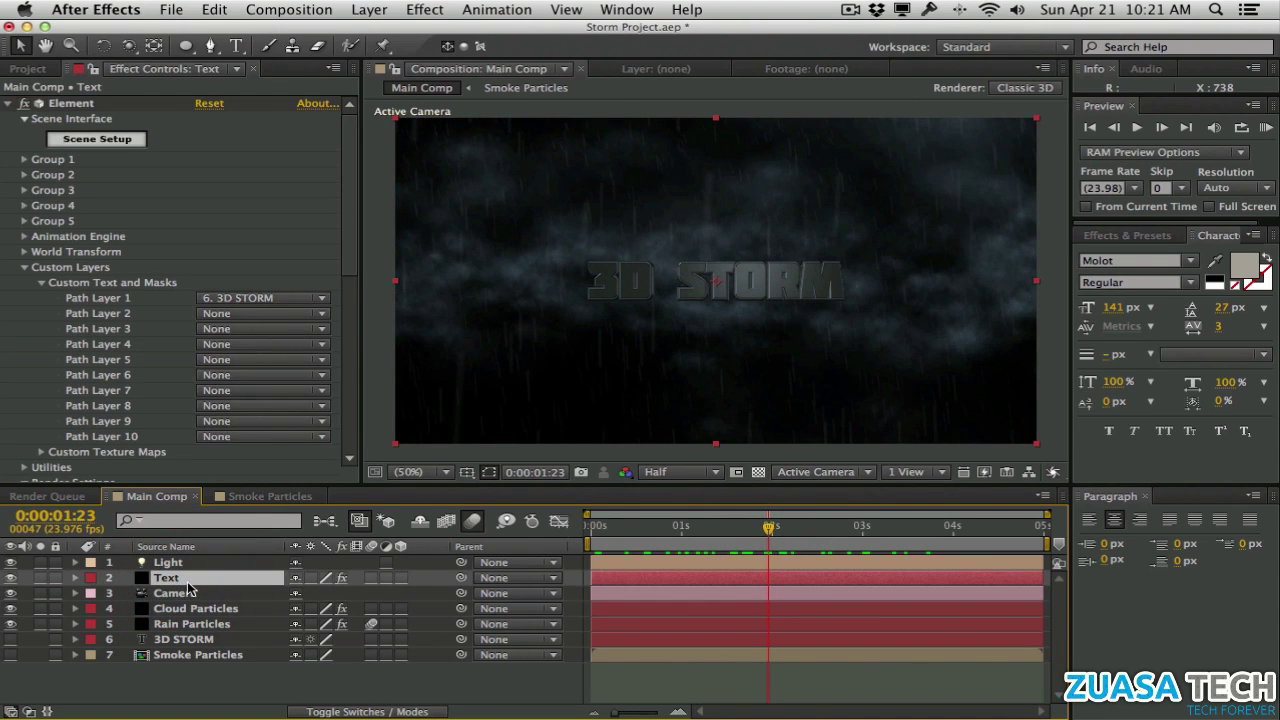
pyautogui.moveTo(187, 581); pyautogui.dragTo(200, 596)
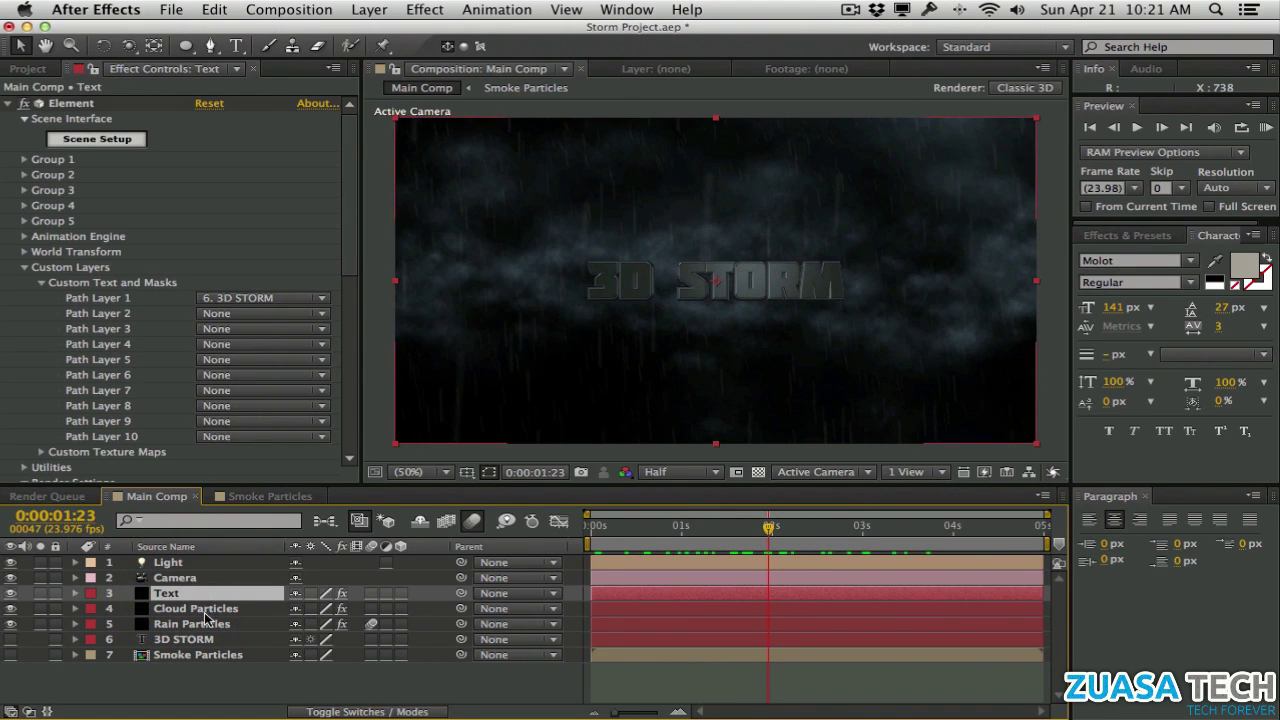
# Select the Cloud Particles layer and scrub between about 1:09 and 1:18 to examine how the clouds sit around the text
pyautogui.click(203, 610)
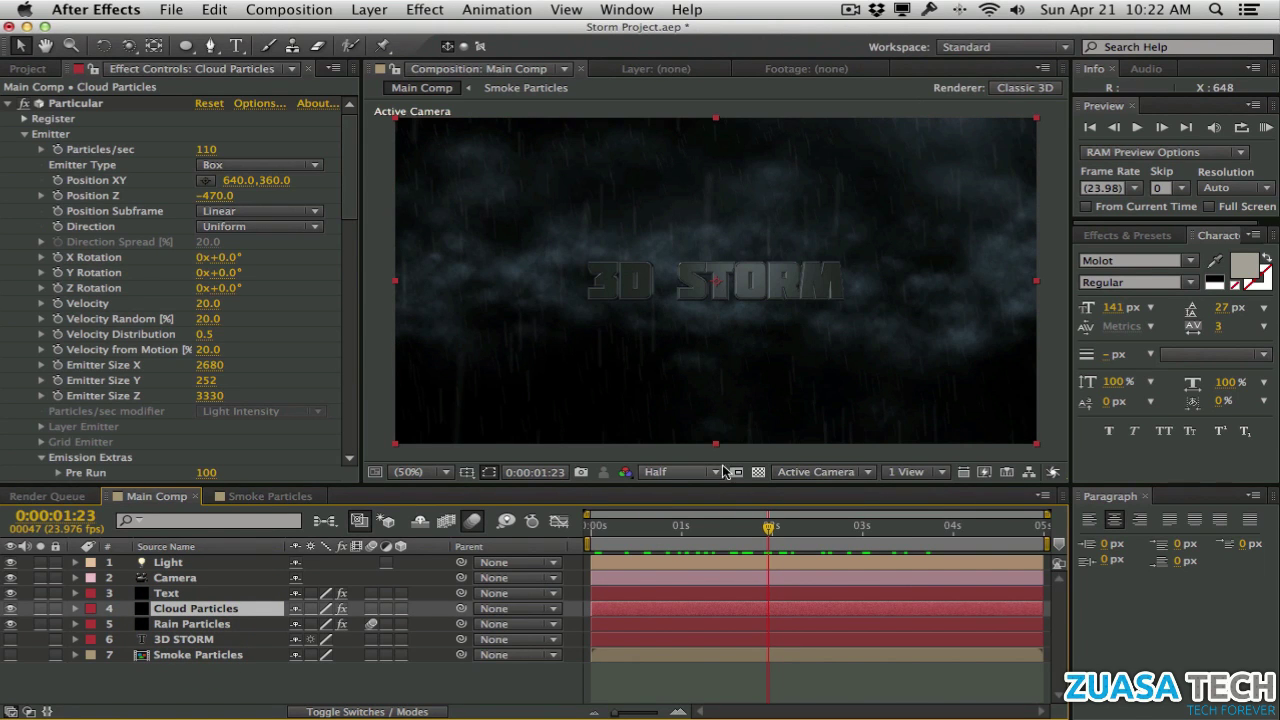
pyautogui.moveTo(733, 527)
pyautogui.mouseDown()
pyautogui.moveTo(674, 527)
pyautogui.moveTo(727, 527)
pyautogui.mouseUp()
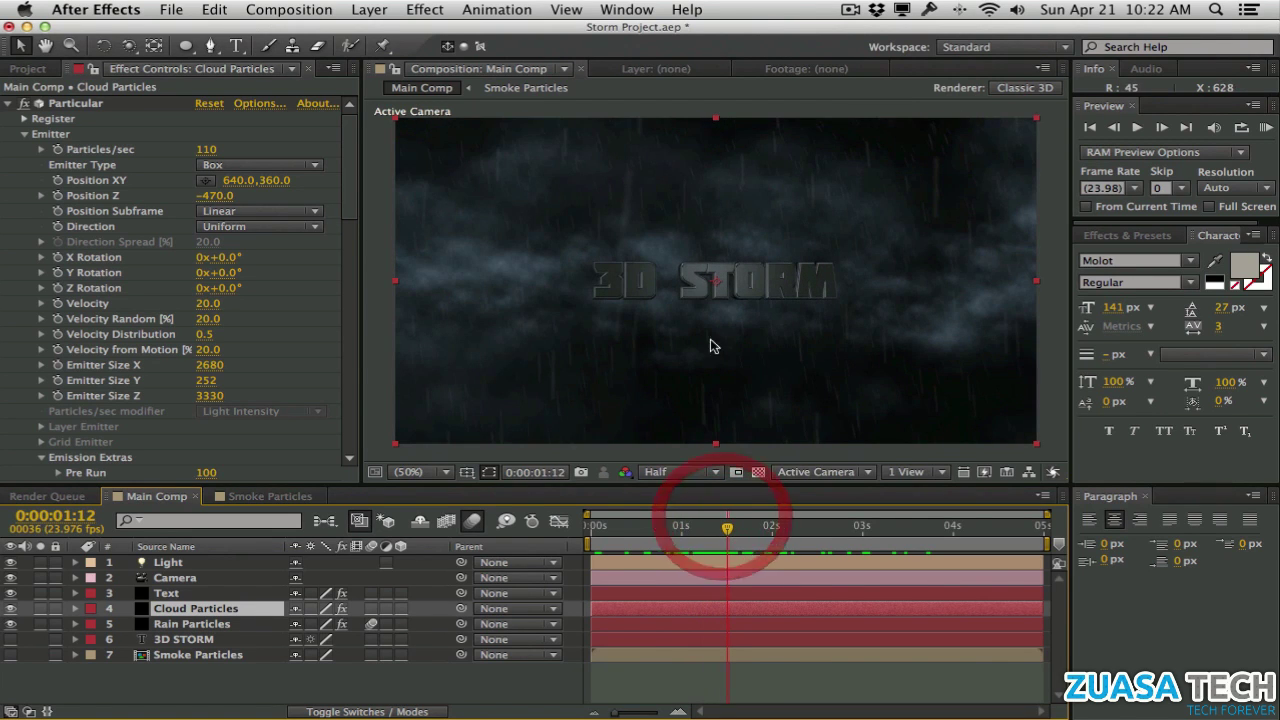
pyautogui.click(715, 528)
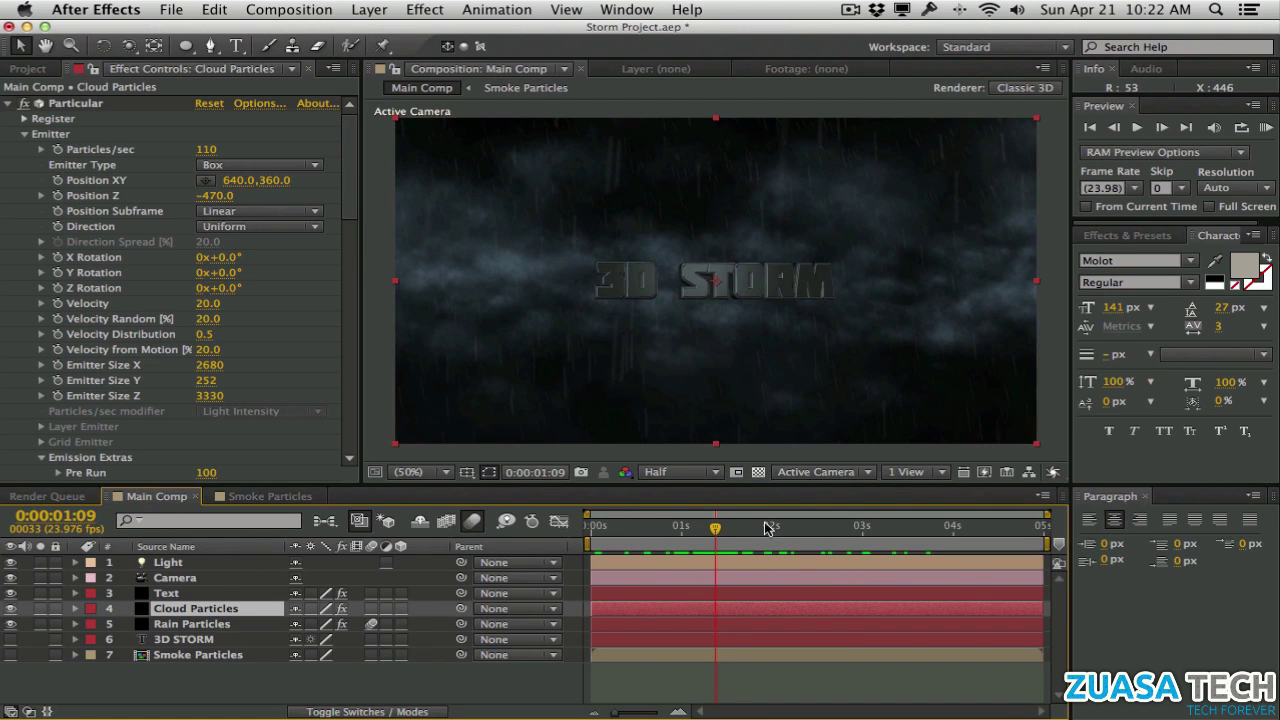
pyautogui.moveTo(715, 528); pyautogui.dragTo(752, 532)
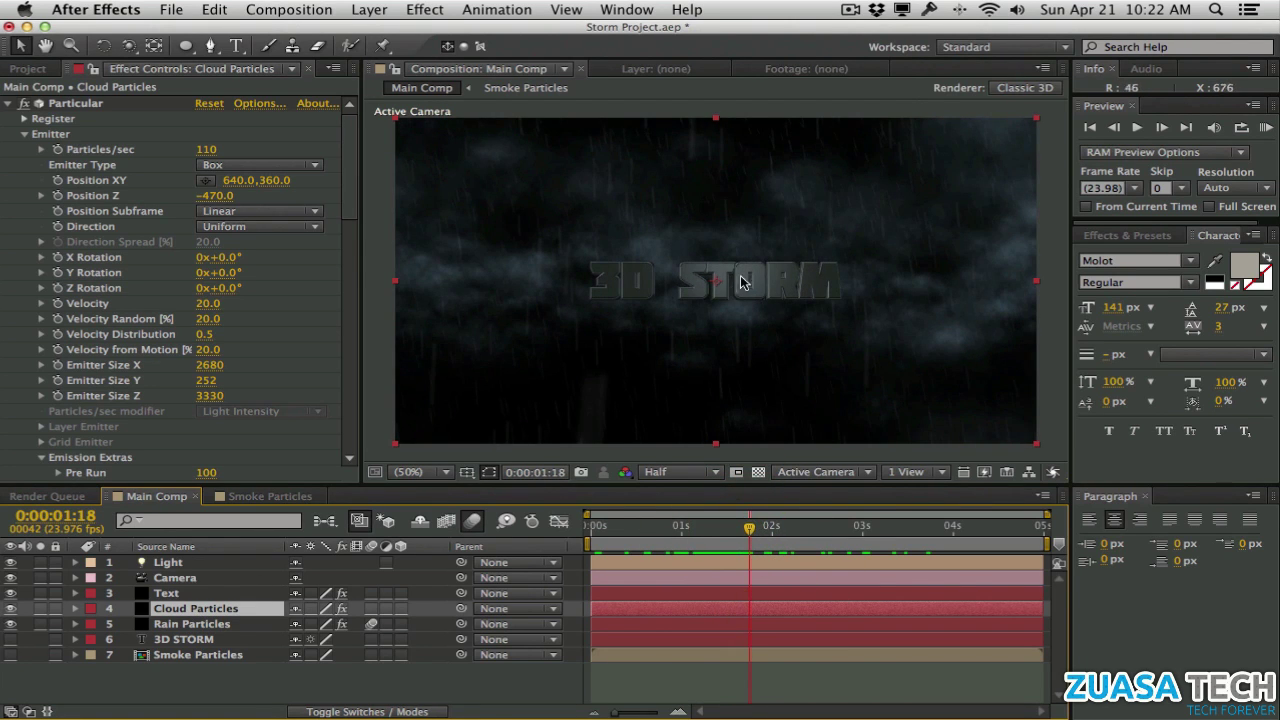
pyautogui.moveTo(746, 530)
pyautogui.mouseDown()
pyautogui.moveTo(688, 530)
pyautogui.moveTo(727, 528)
pyautogui.mouseUp()
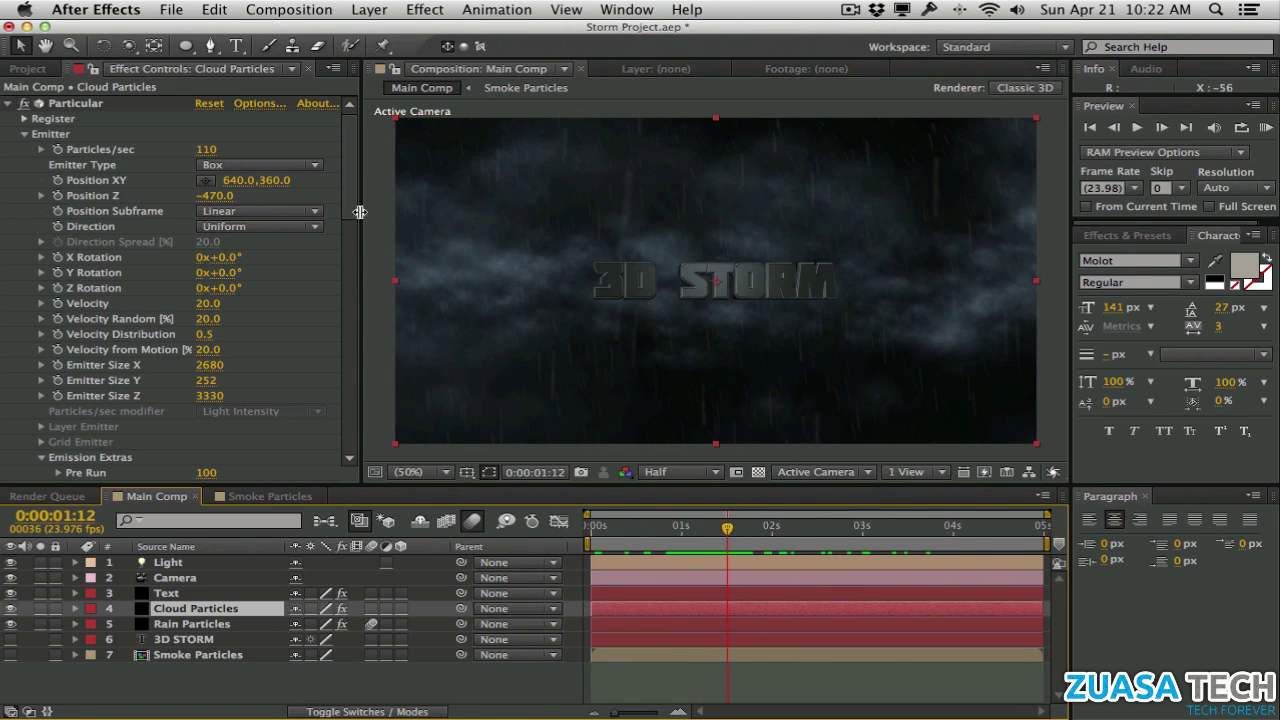
pyautogui.moveTo(352, 190); pyautogui.dragTo(349, 149)
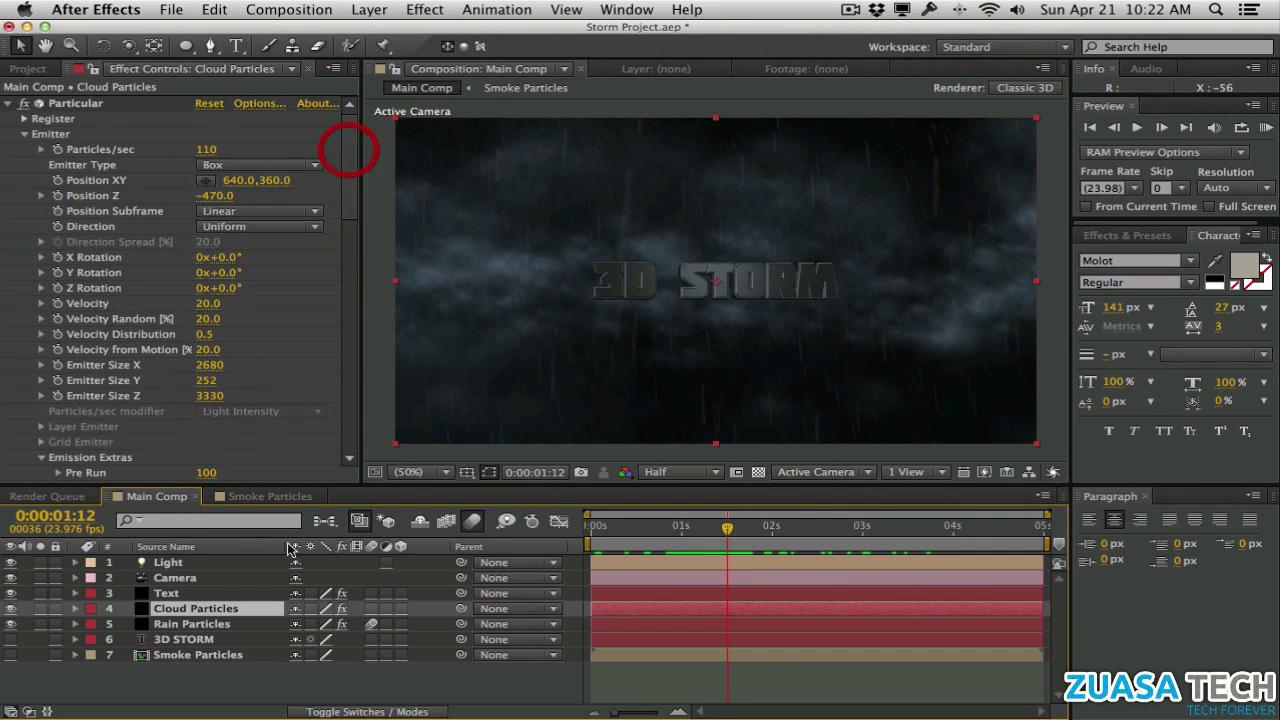
# Duplicate the Text layer, rename the upper copy Depth Pass and hide it
pyautogui.click(236, 607)
pyautogui.click(231, 594)
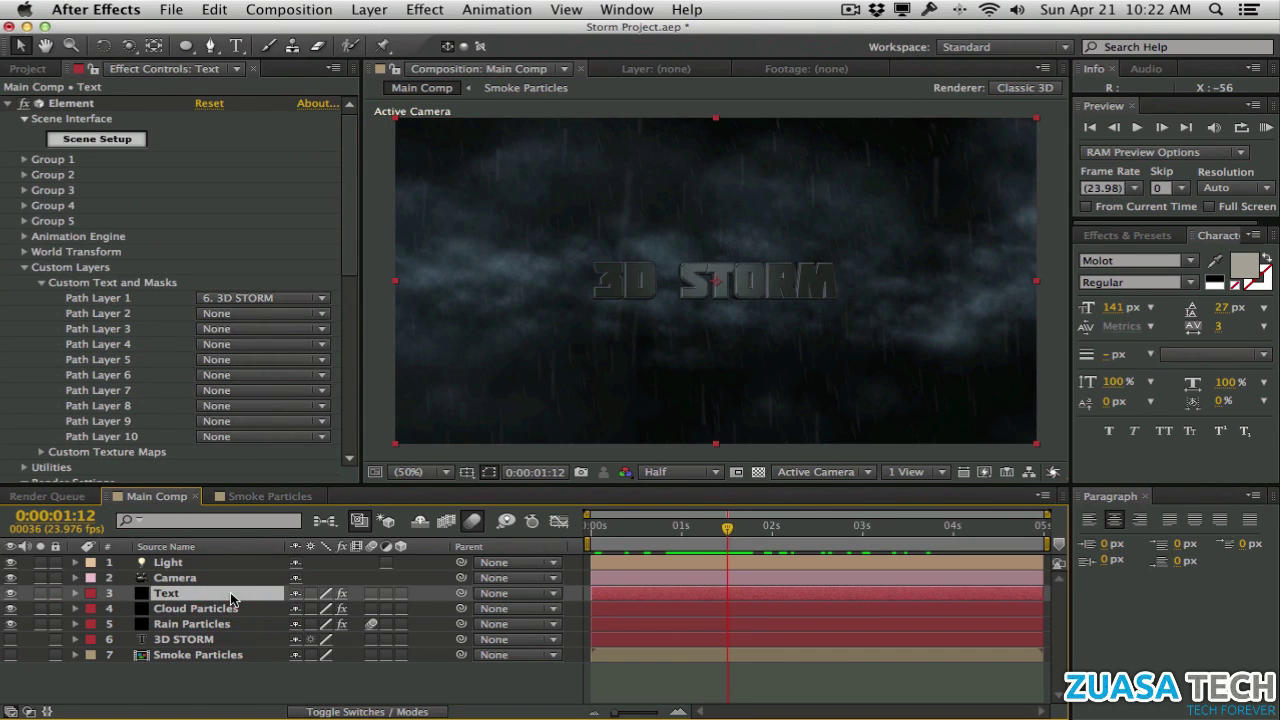
pyautogui.press('super+d')
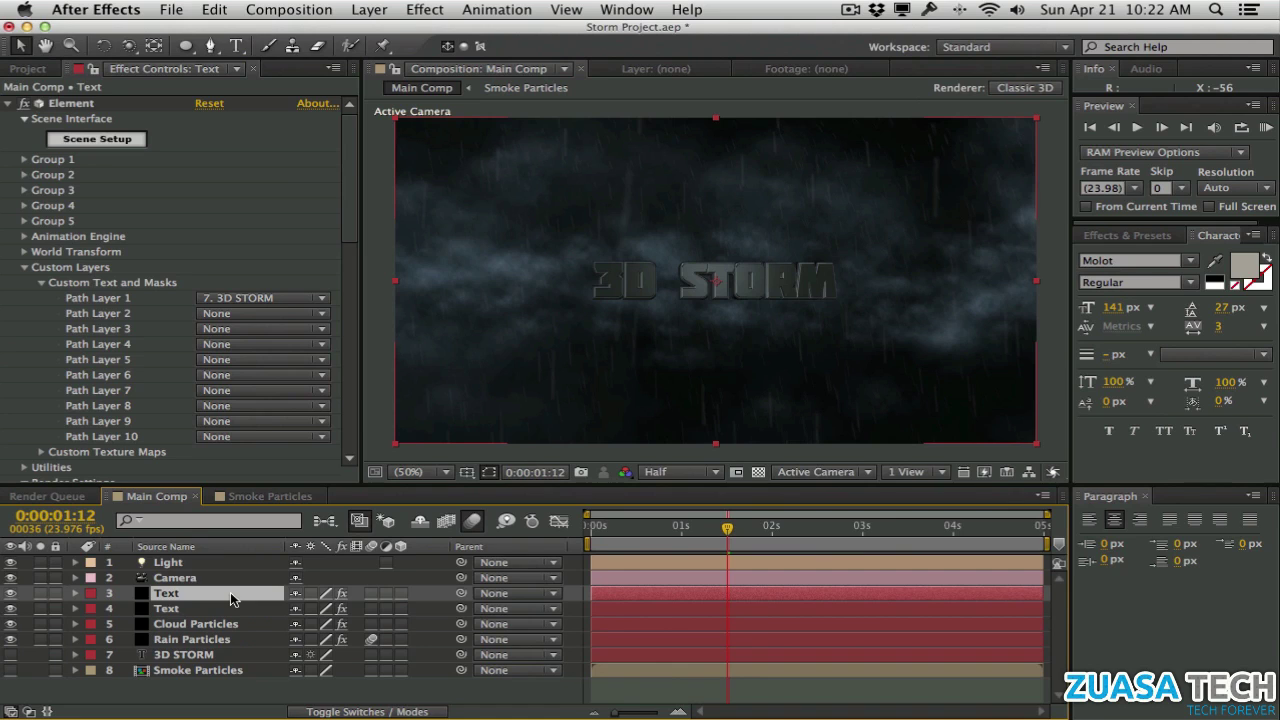
pyautogui.press('Return')
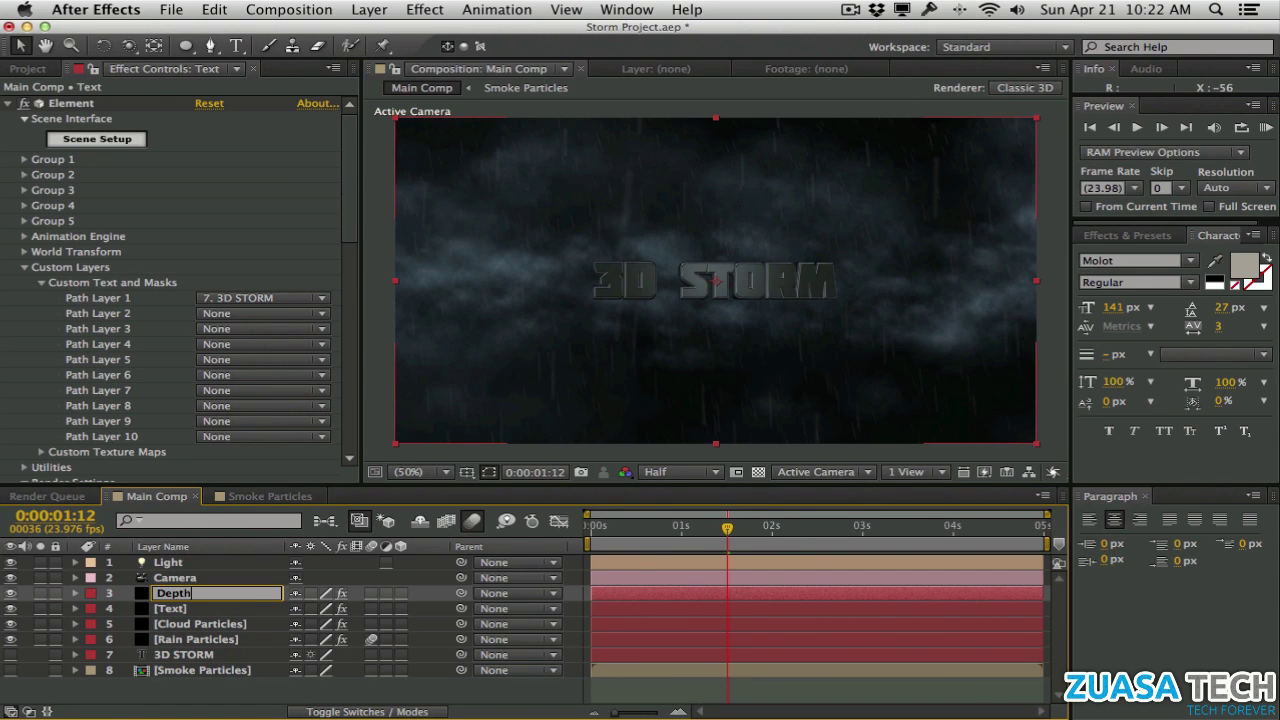
pyautogui.press('Return')
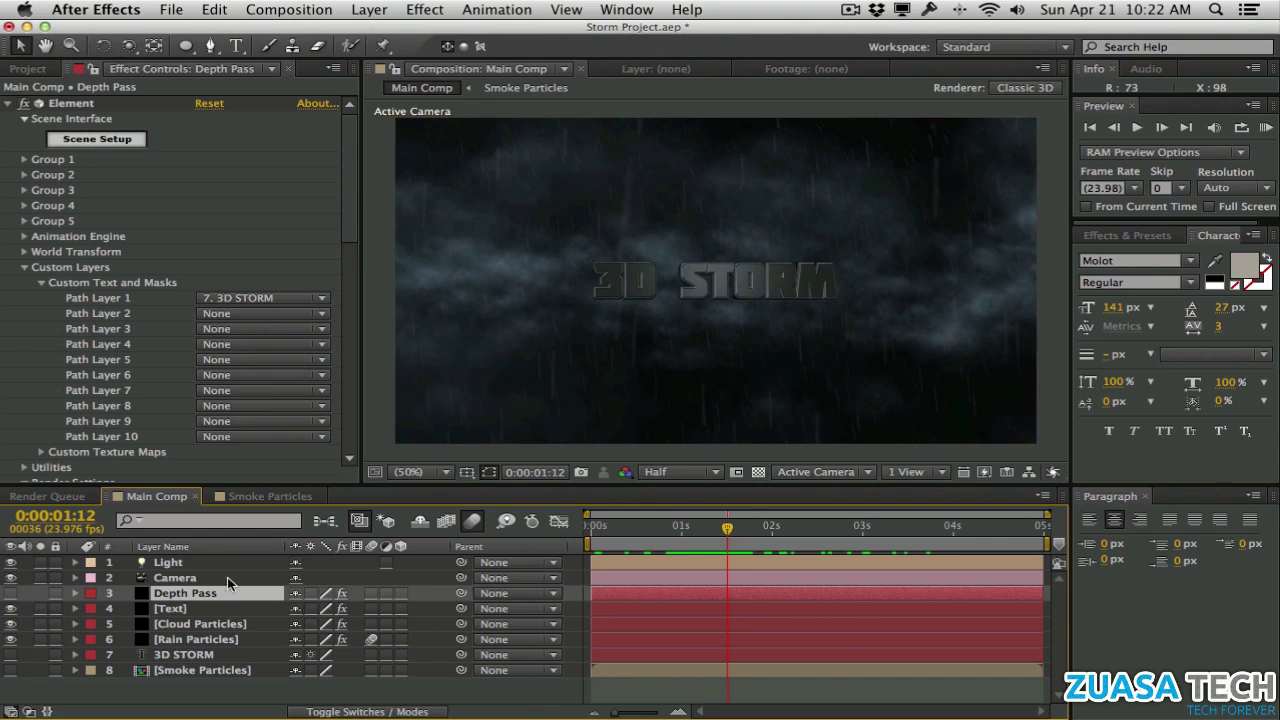
# Move the Cloud Particles layer above the Text layer and scrub to 0:00:01:16 to review the clouds over the text
pyautogui.click(180, 610)
pyautogui.click(200, 625)
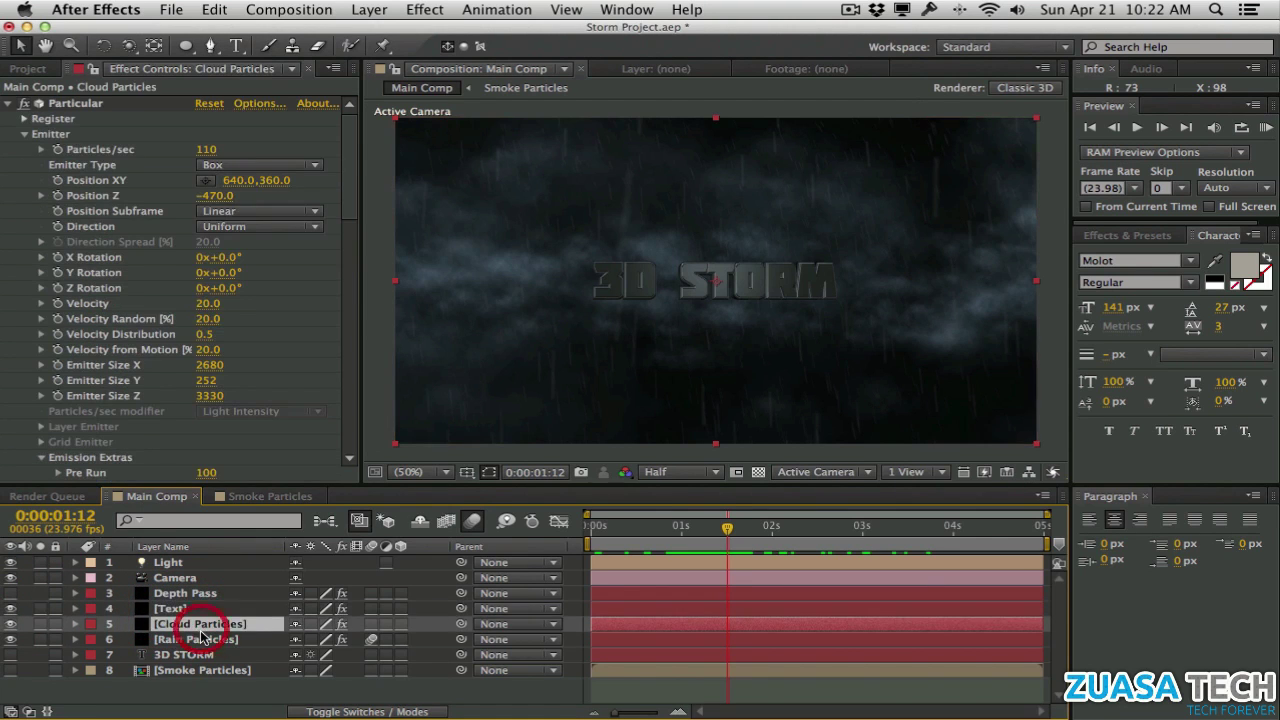
pyautogui.moveTo(200, 621); pyautogui.dragTo(200, 606)
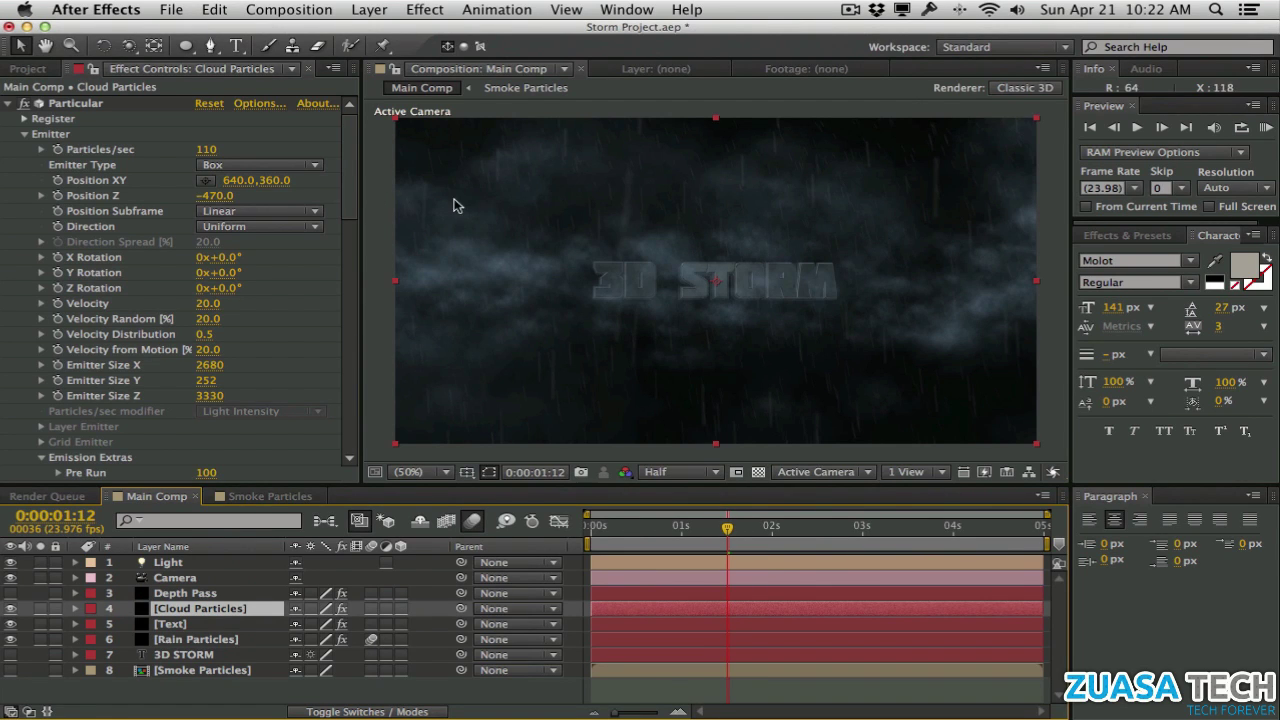
pyautogui.moveTo(675, 537); pyautogui.dragTo(742, 525)
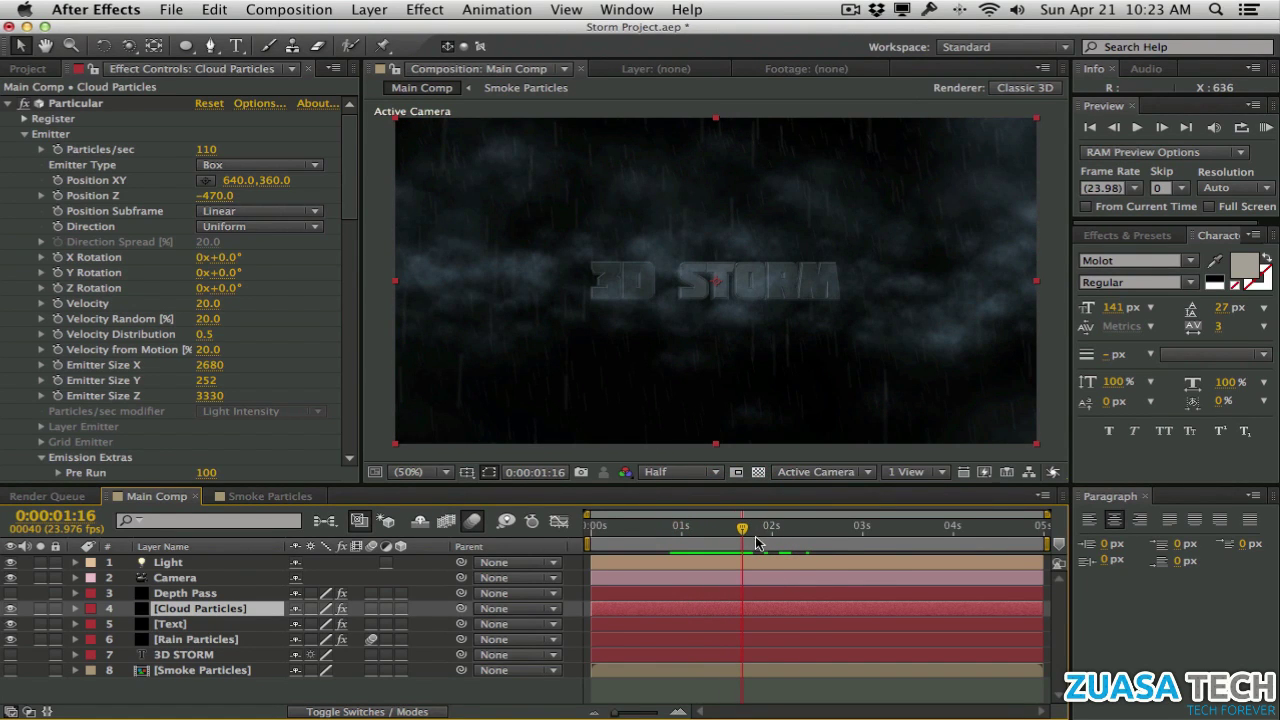
# At 0:00:01:12, make the Depth Pass layer visible and delete its Curves and Tint effects
pyautogui.click(728, 525)
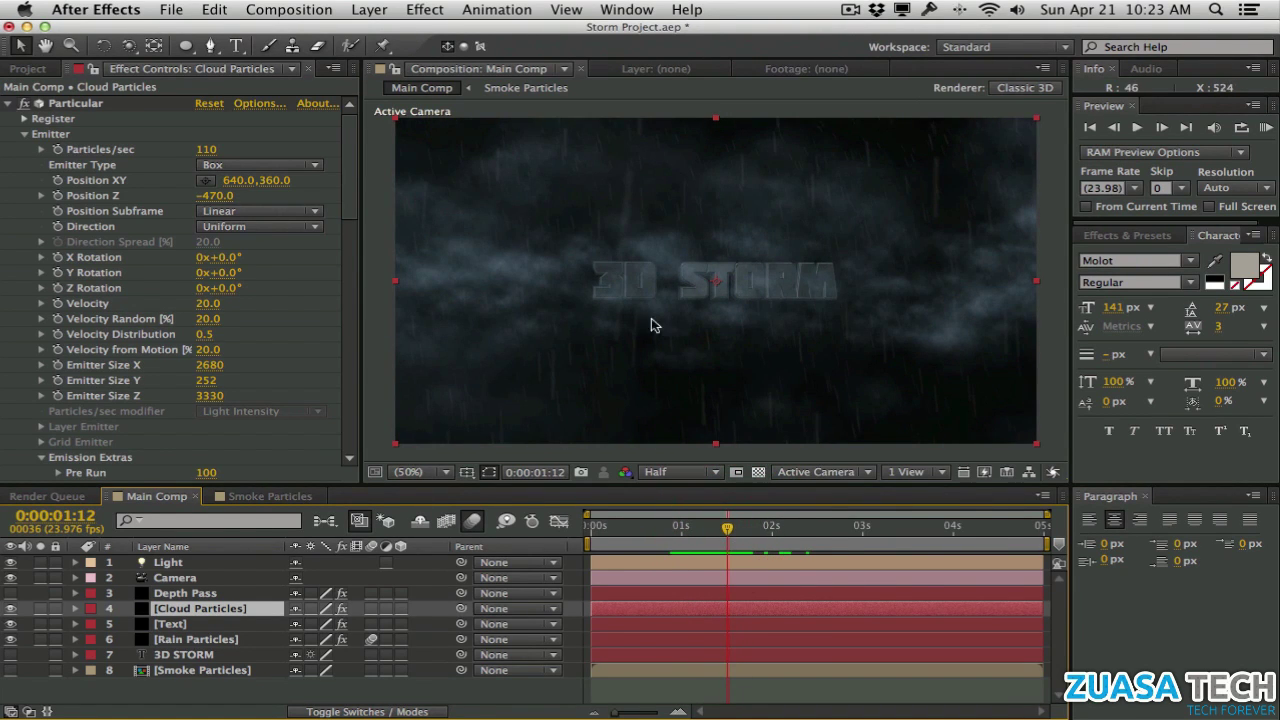
pyautogui.click(185, 593)
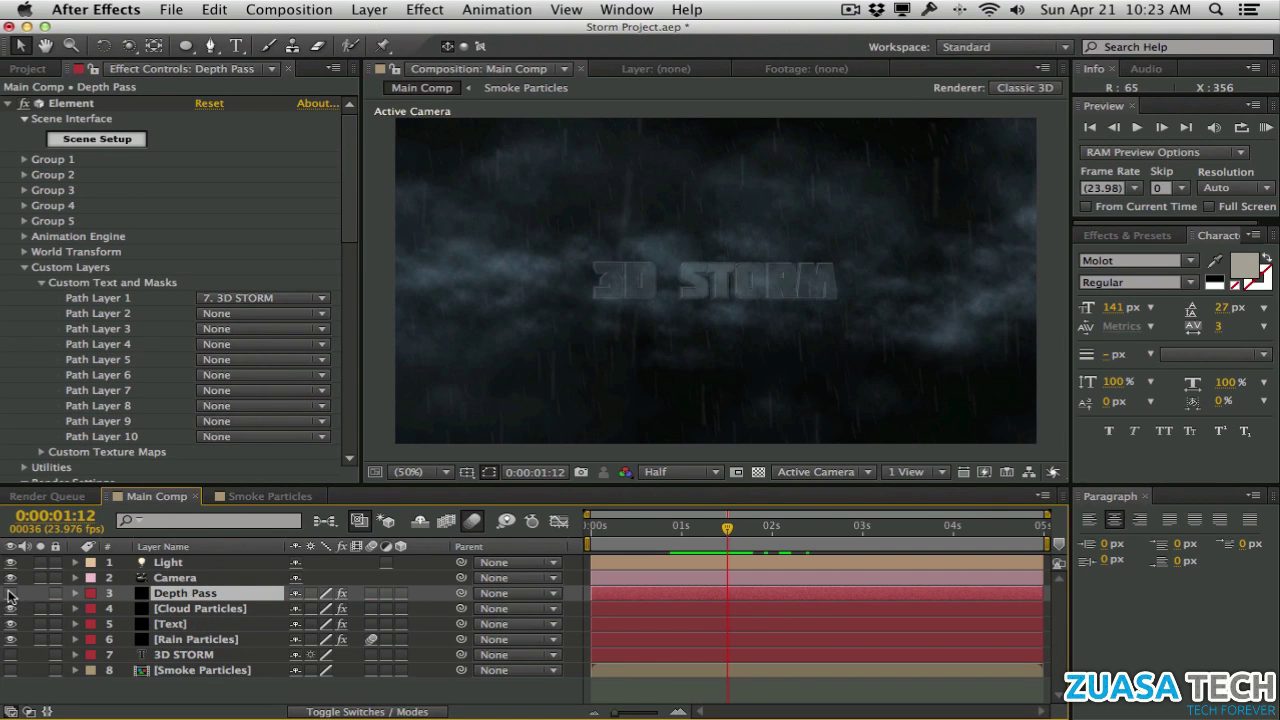
pyautogui.moveTo(349, 223); pyautogui.dragTo(350, 442)
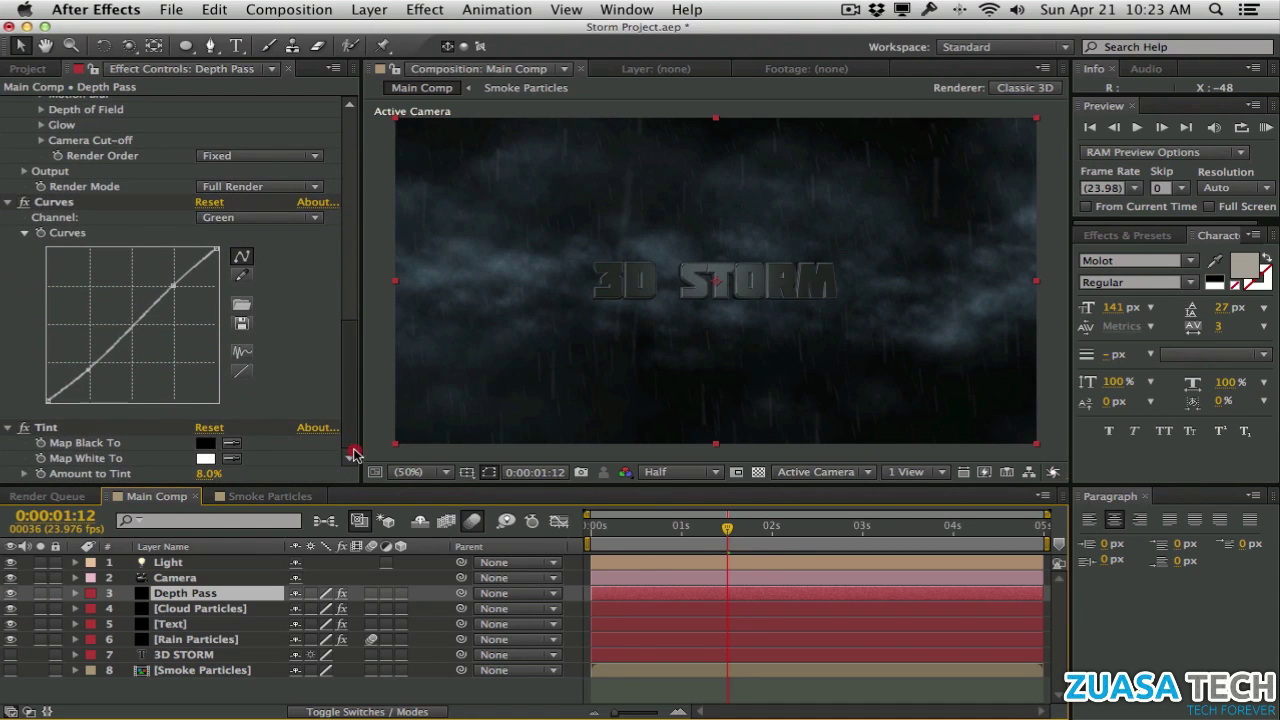
pyautogui.click(97, 205)
pyautogui.press('Delete')
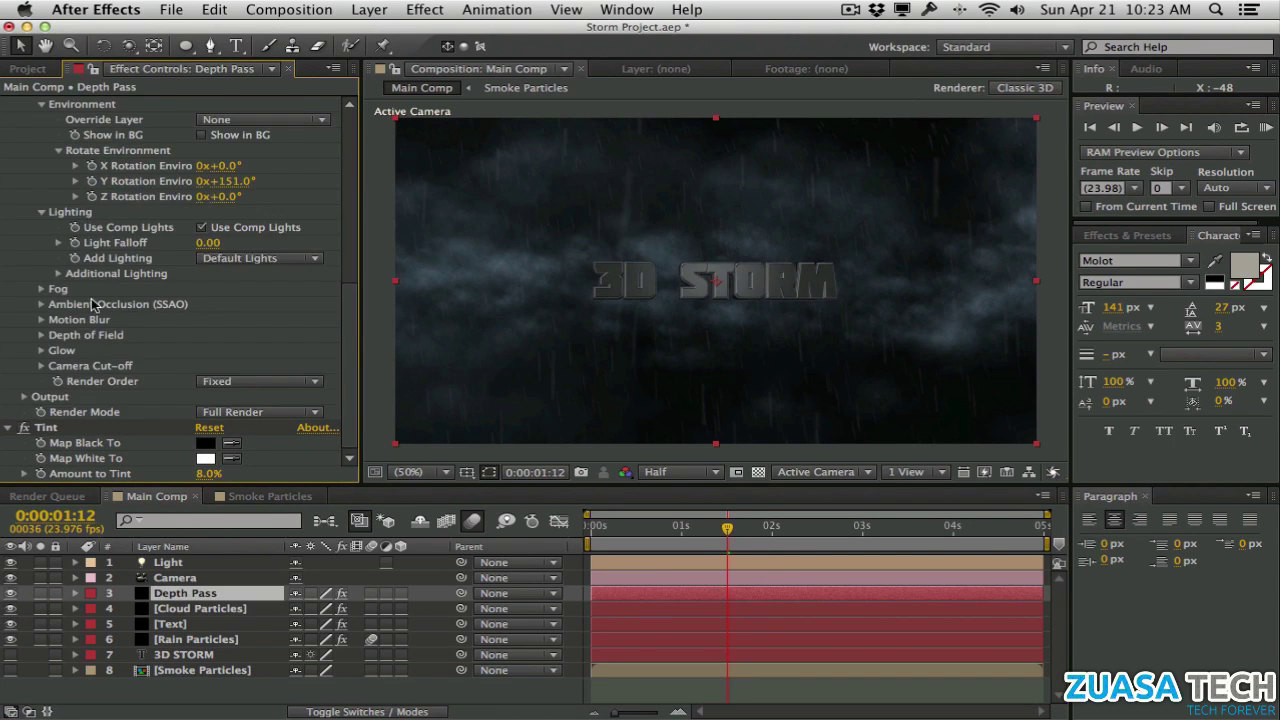
pyautogui.click(52, 431)
pyautogui.press('Delete')
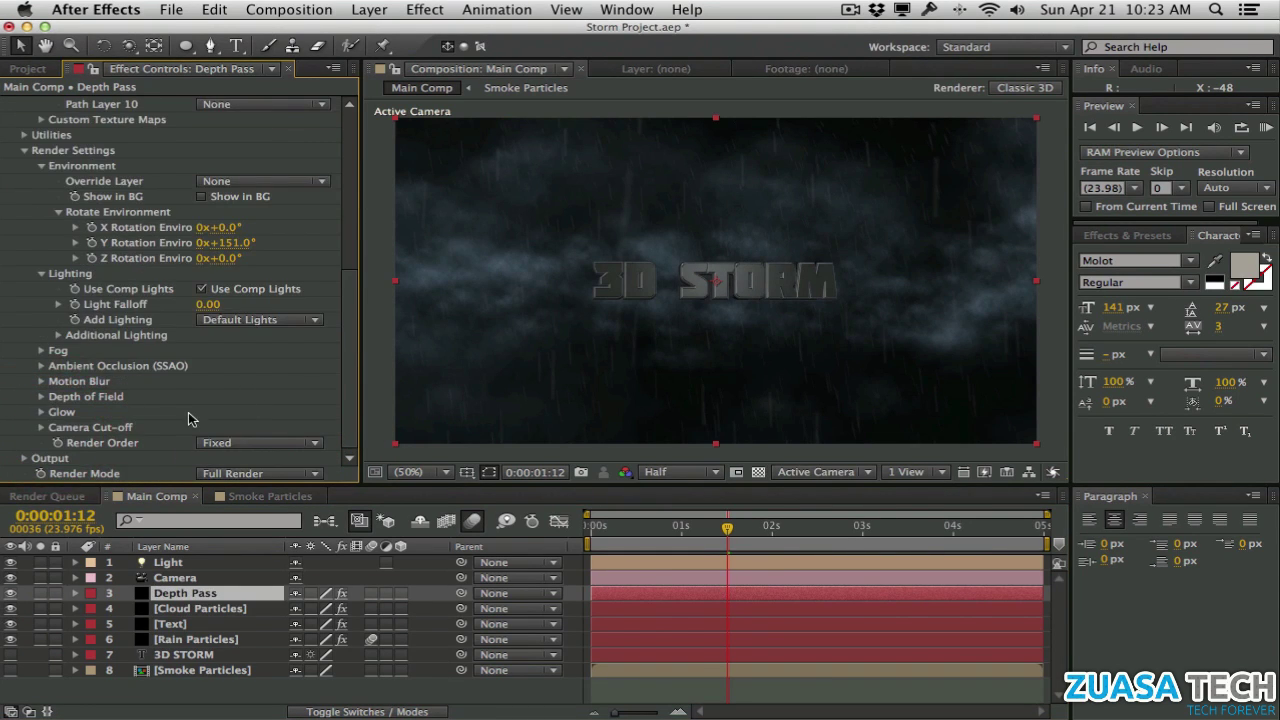
# Set the Depth Pass layer's Element output to show Z Depth, and collapse the layer's properties in the timeline
pyautogui.click(26, 459)
pyautogui.click(230, 413)
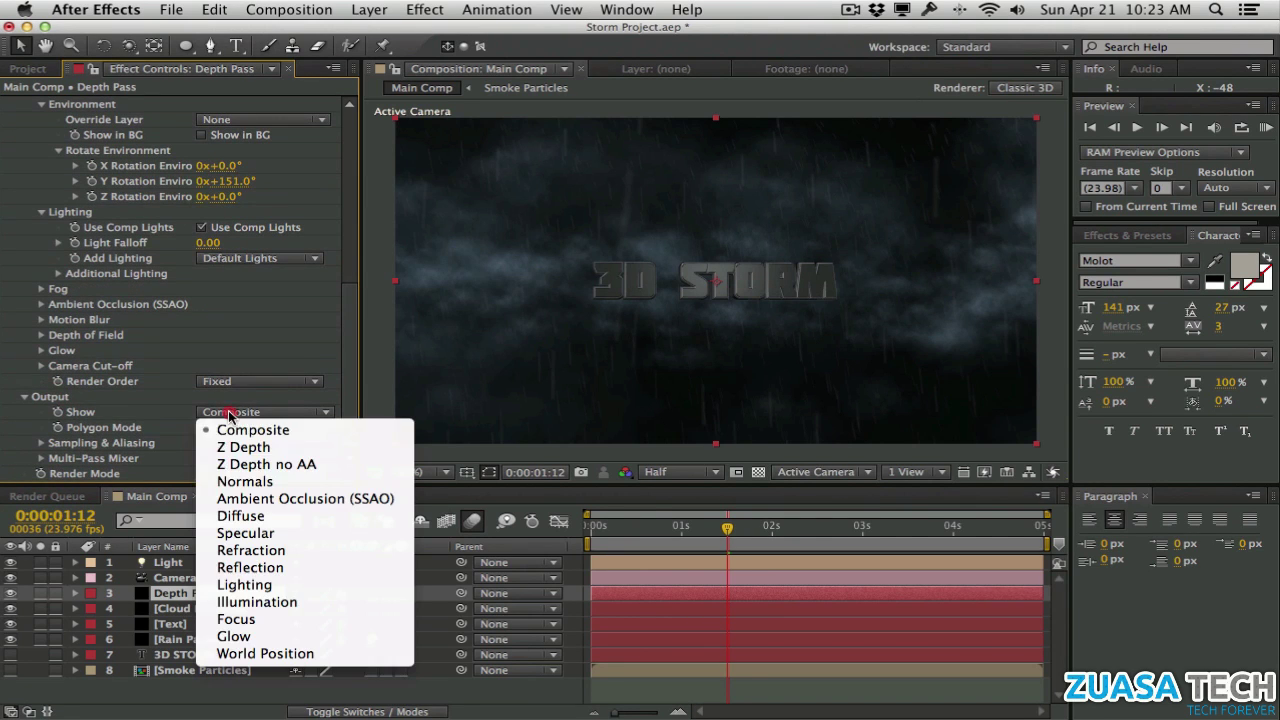
pyautogui.click(332, 446)
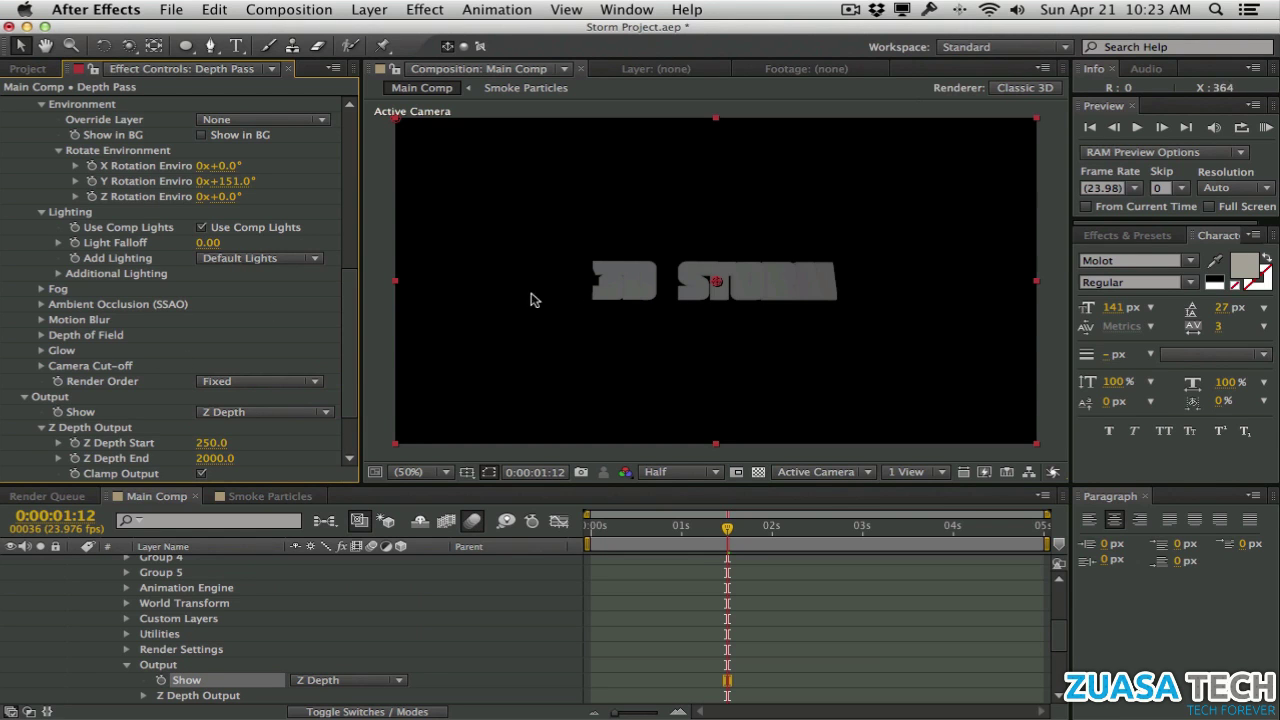
pyautogui.moveTo(351, 324); pyautogui.dragTo(349, 134)
pyautogui.scroll(1, 305, 633)
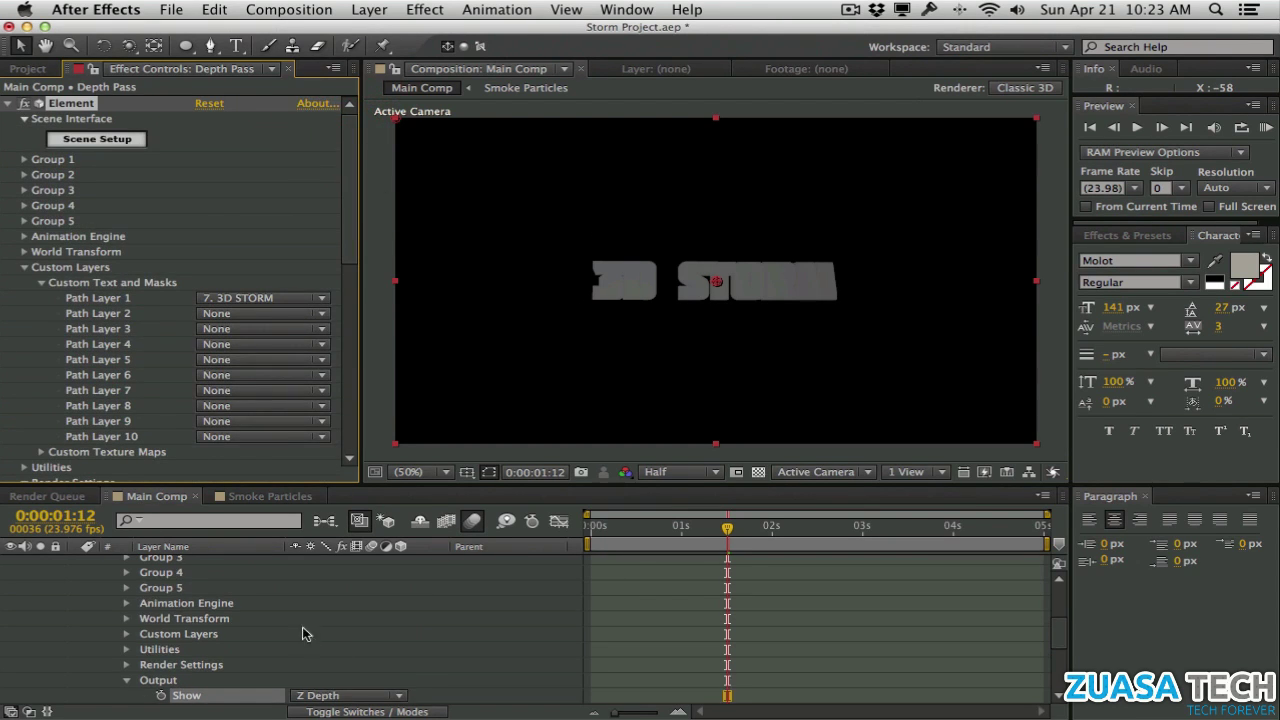
pyautogui.scroll(-6, 247, 608)
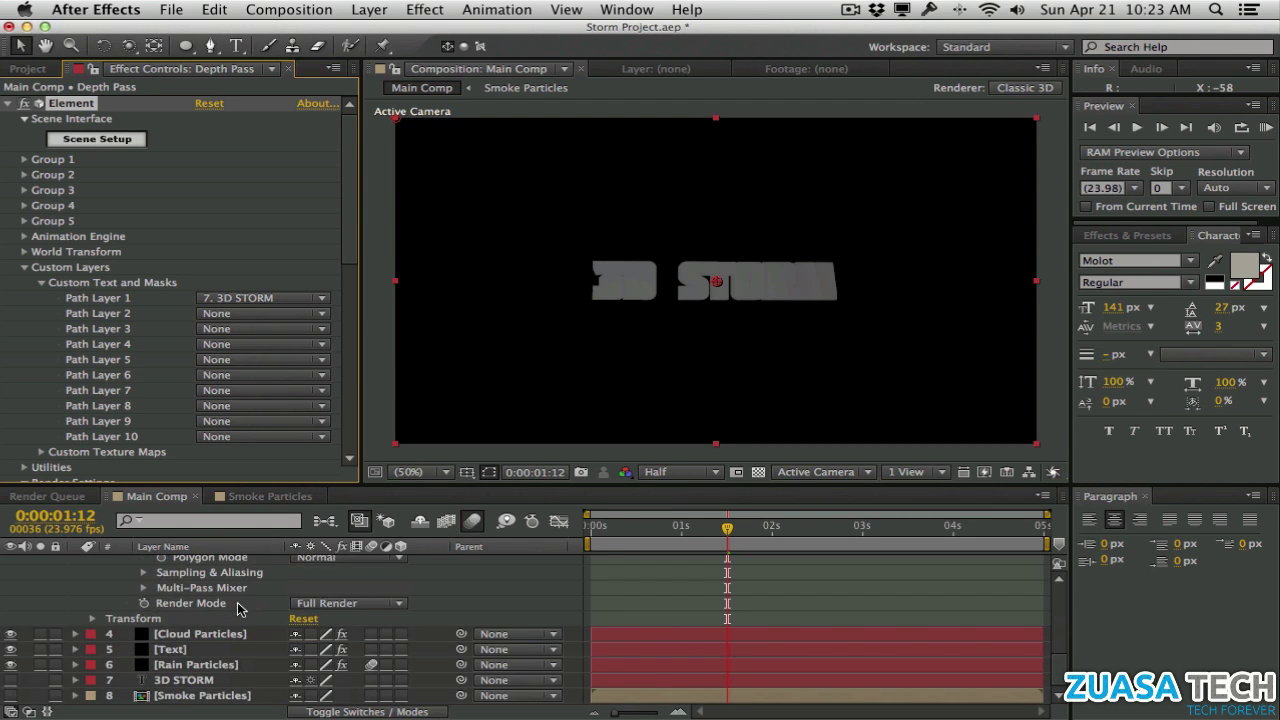
pyautogui.scroll(9, 240, 609)
pyautogui.scroll(3, 238, 609)
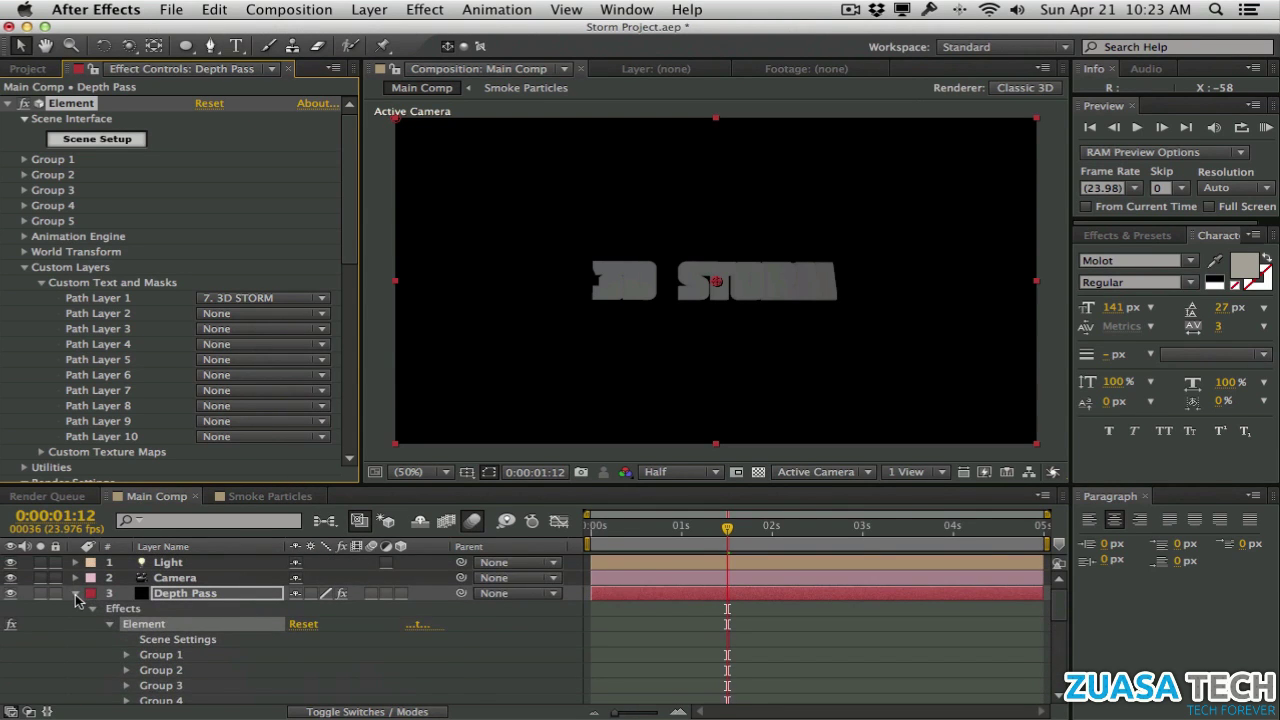
pyautogui.click(76, 595)
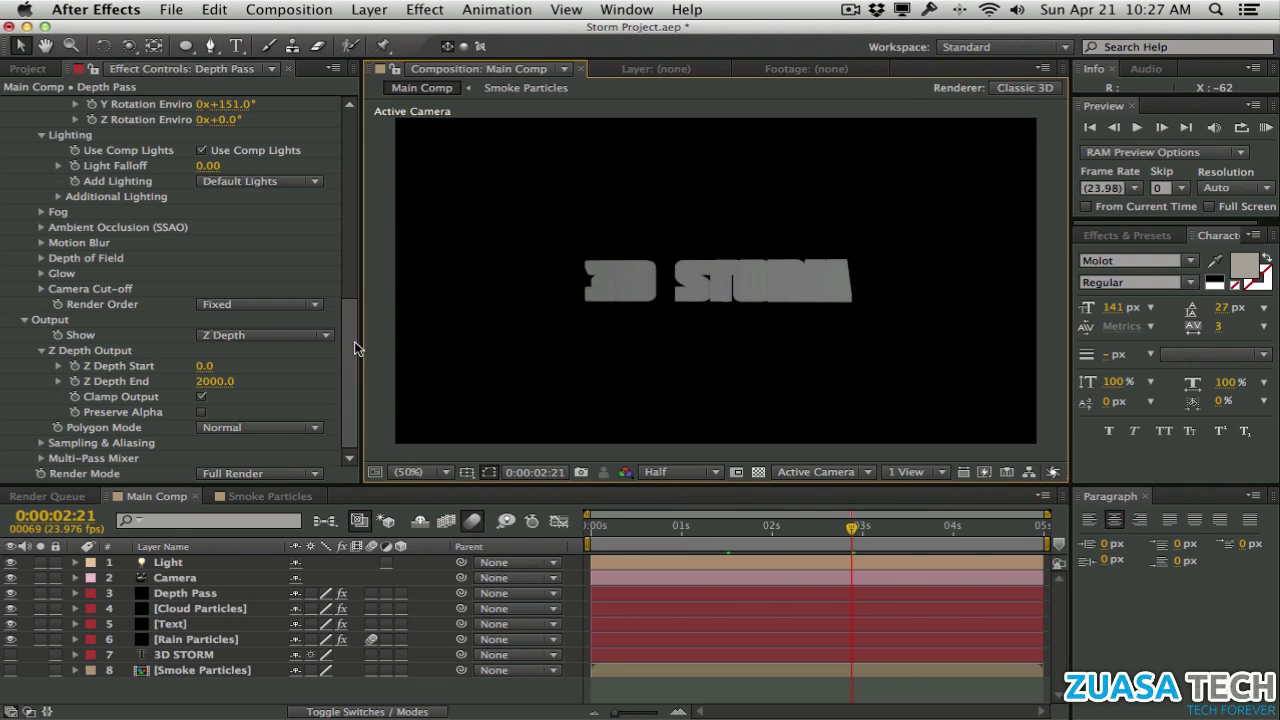
# Apply the Exposure color correction effect to the Depth Pass layer
pyautogui.click(425, 10)
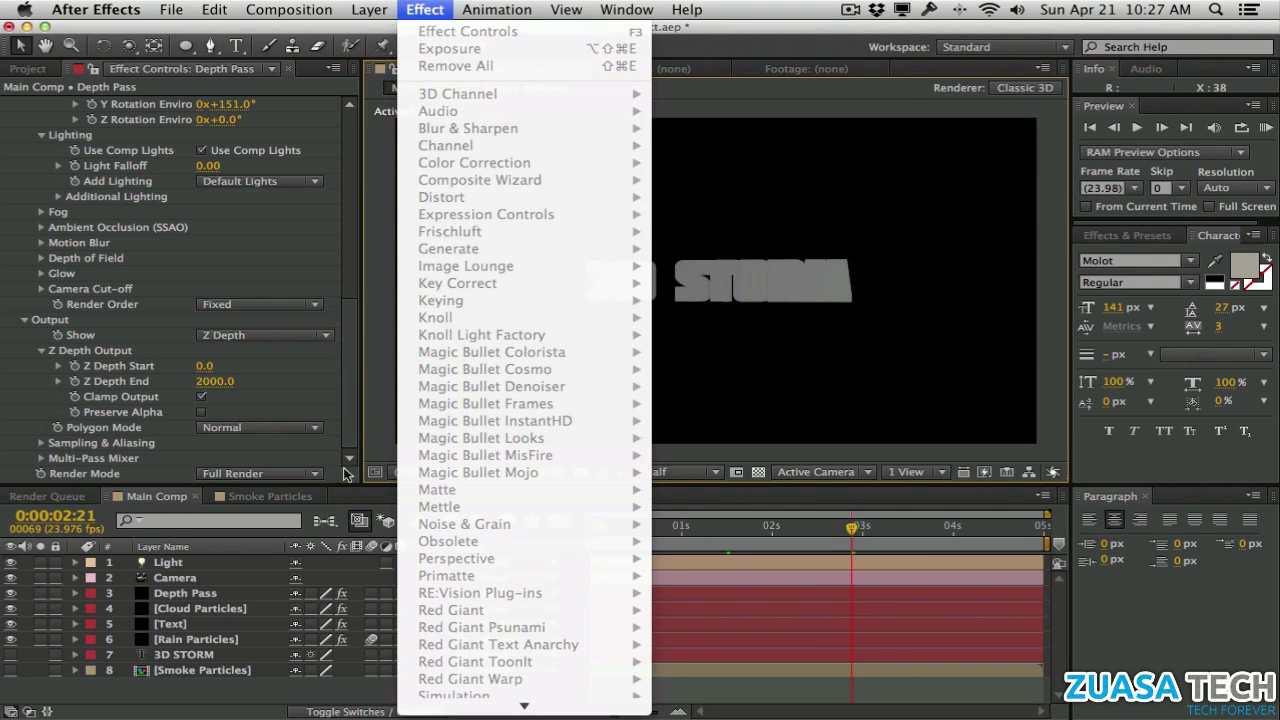
pyautogui.click(247, 578)
pyautogui.click(238, 595)
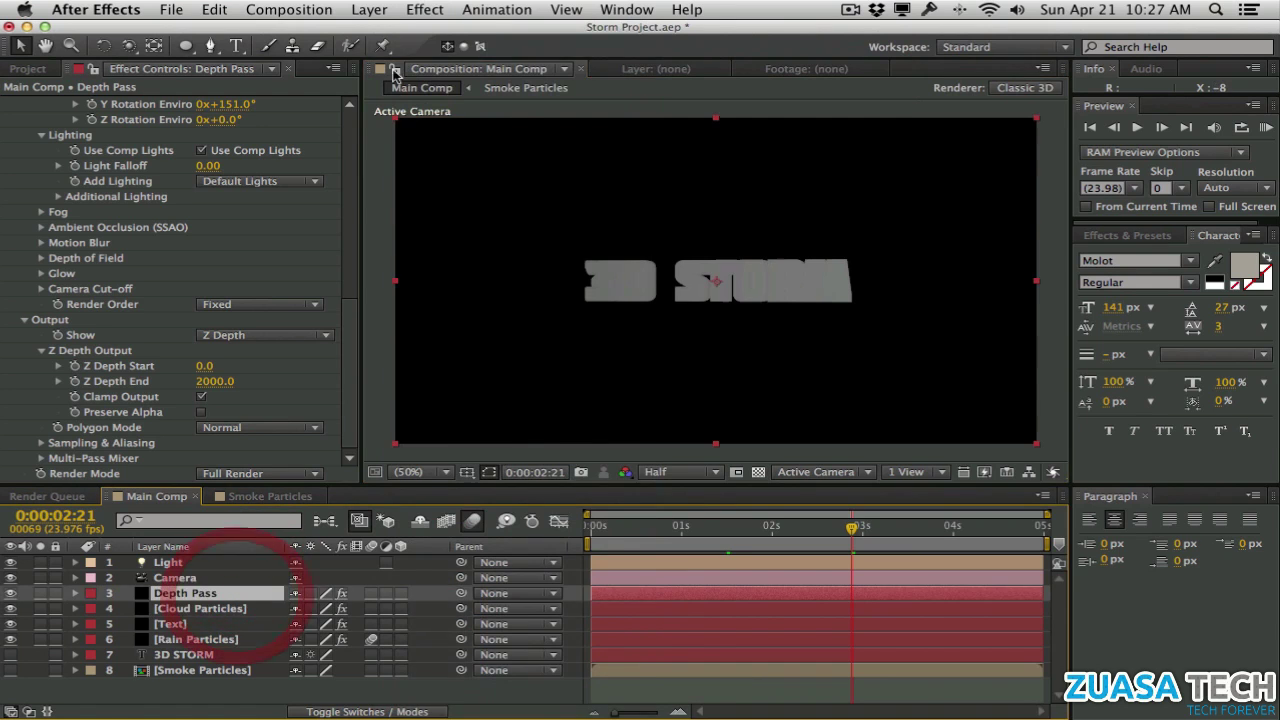
pyautogui.click(425, 10)
pyautogui.moveTo(474, 115)
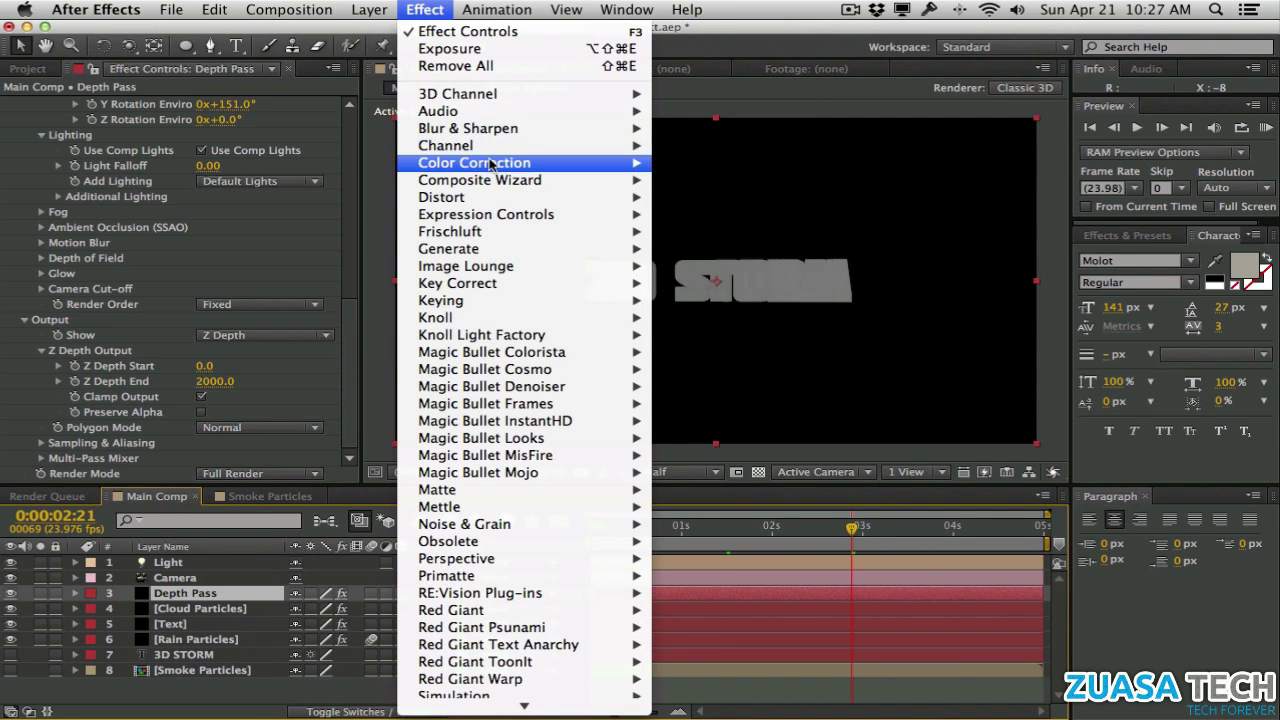
pyautogui.moveTo(490, 164)
pyautogui.click(785, 496)
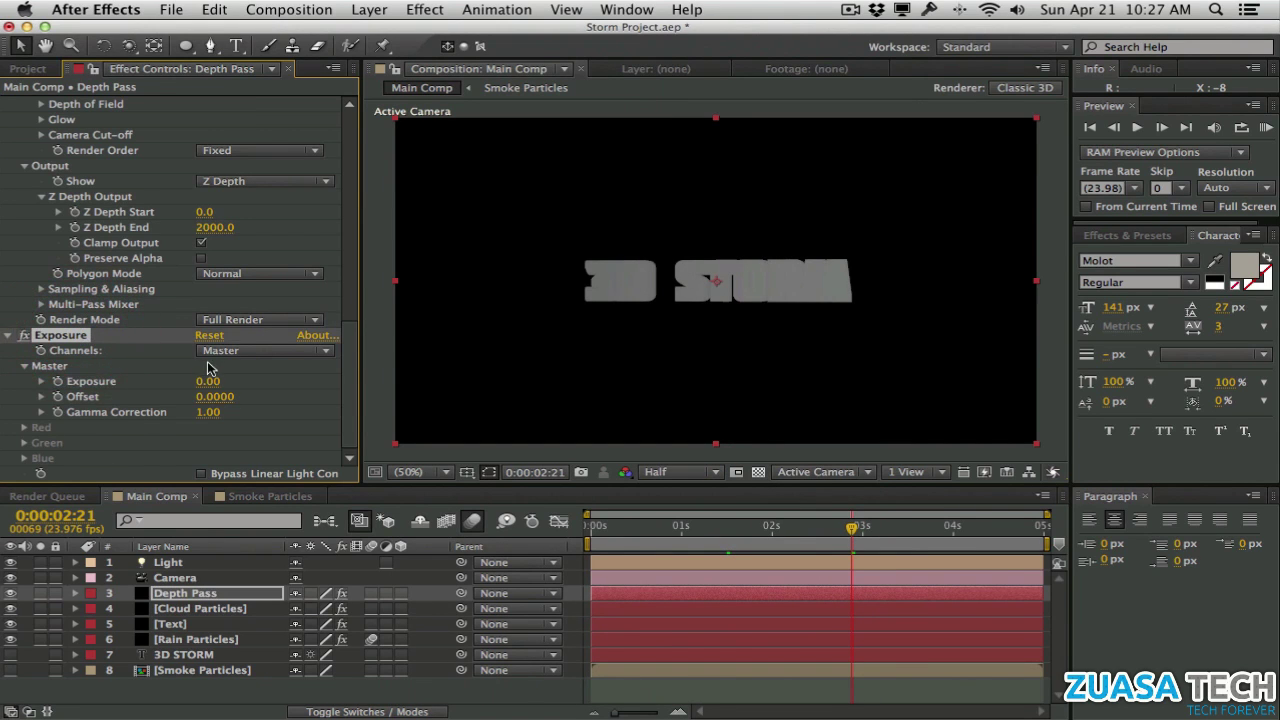
# Set the Depth Pass layer's Exposure effect to an exposure of 2.27 and a gamma correction of 0.10
pyautogui.moveTo(208, 389); pyautogui.dragTo(540, 382)
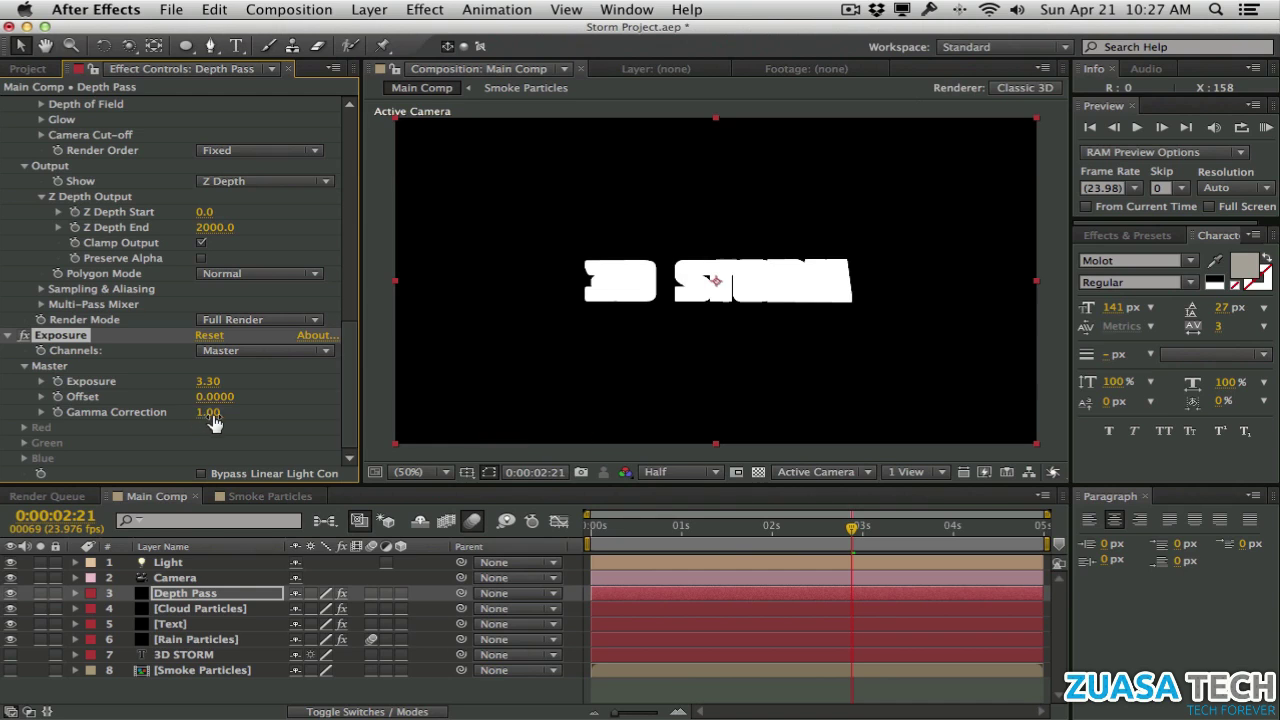
pyautogui.moveTo(211, 415); pyautogui.dragTo(121, 416)
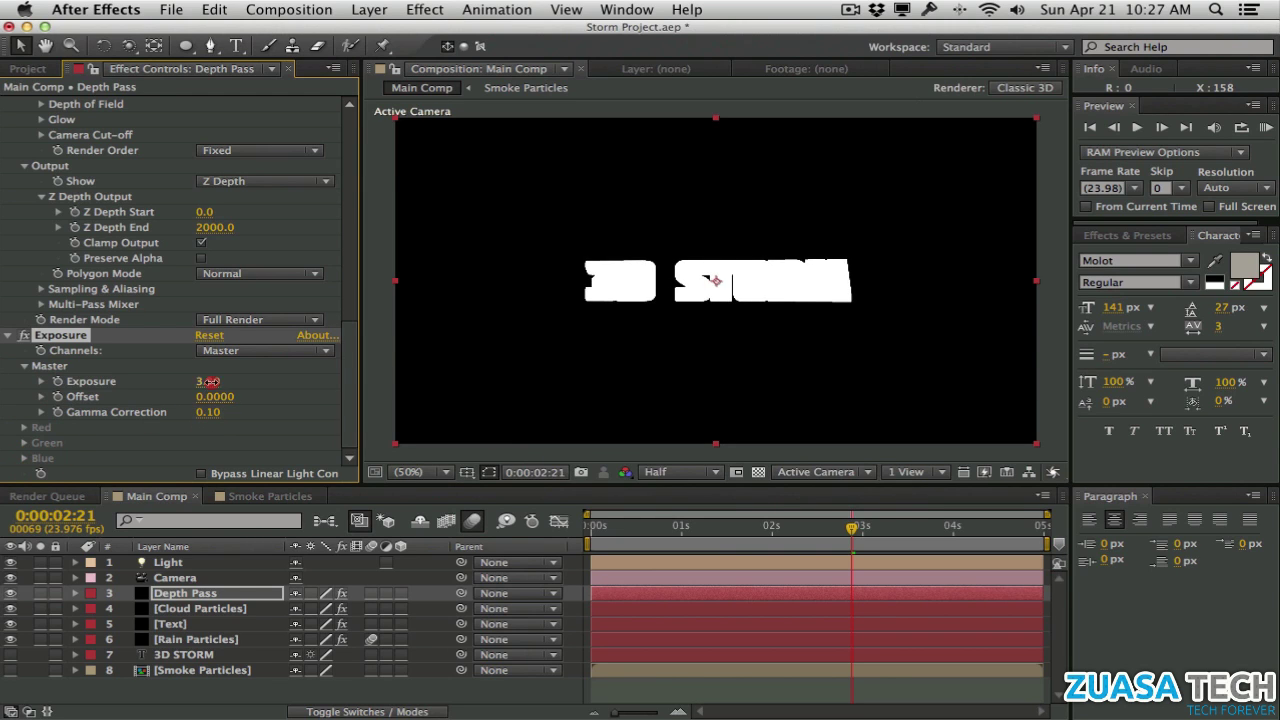
pyautogui.moveTo(188, 384); pyautogui.dragTo(123, 387)
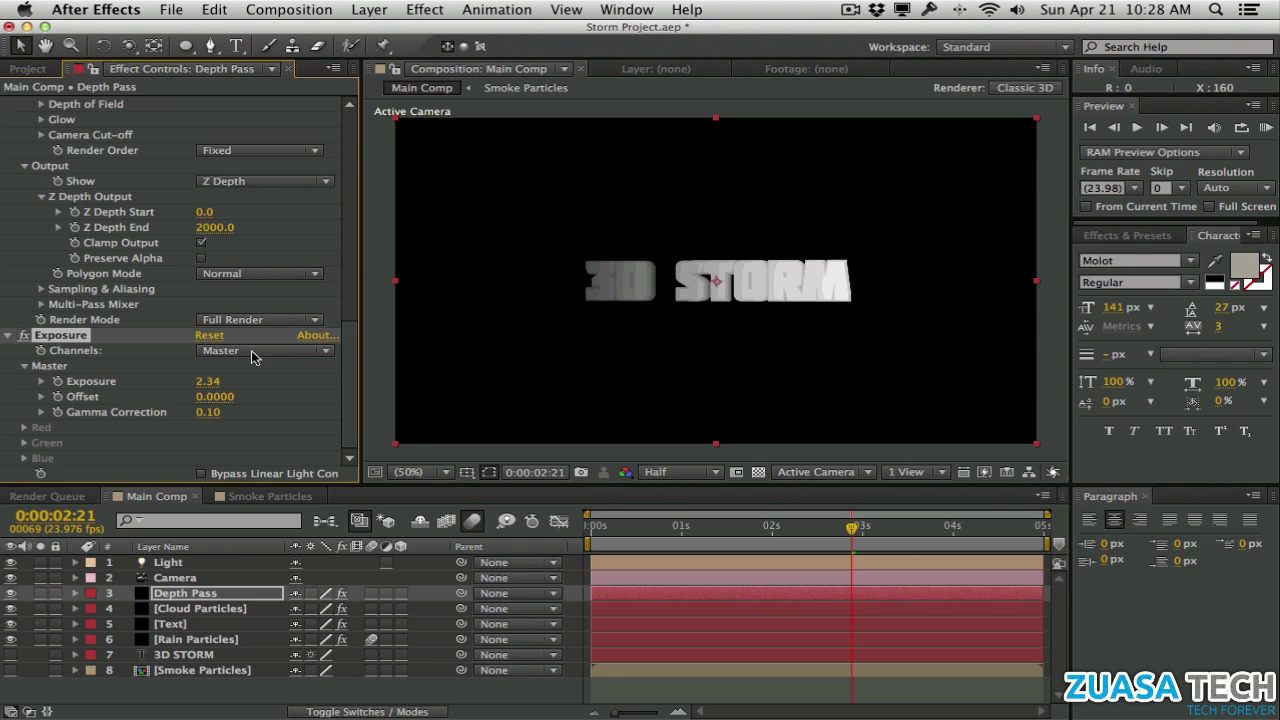
pyautogui.moveTo(218, 388)
pyautogui.mouseDown()
pyautogui.moveTo(240, 386)
pyautogui.moveTo(200, 381)
pyautogui.mouseUp()
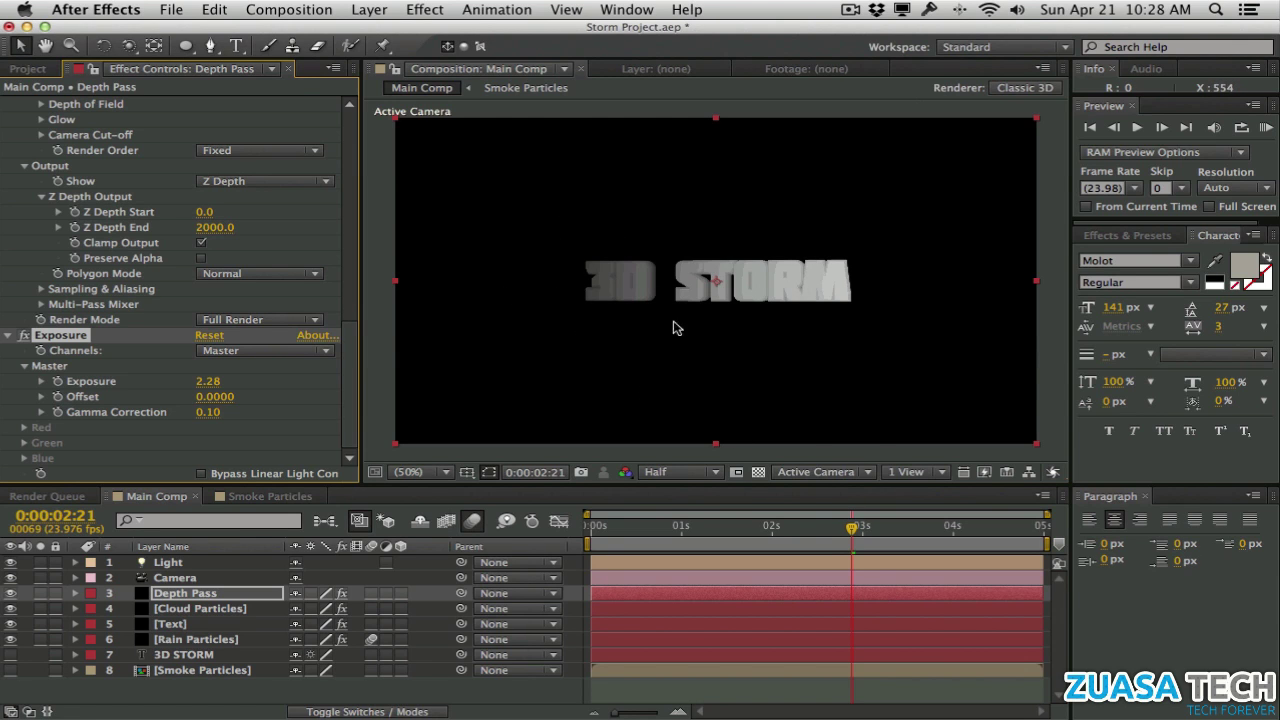
pyautogui.moveTo(200, 408); pyautogui.dragTo(135, 409)
pyautogui.moveTo(212, 386)
pyautogui.mouseDown()
pyautogui.moveTo(235, 385)
pyautogui.moveTo(195, 383)
pyautogui.moveTo(213, 380)
pyautogui.mouseUp()
pyautogui.moveTo(212, 384); pyautogui.dragTo(207, 385)
# Duplicate the Exposure effect and set the copy's exposure to 1.07 and gamma correction to 0.42
pyautogui.click(84, 338)
pyautogui.hotkey('ctrl', 'd')
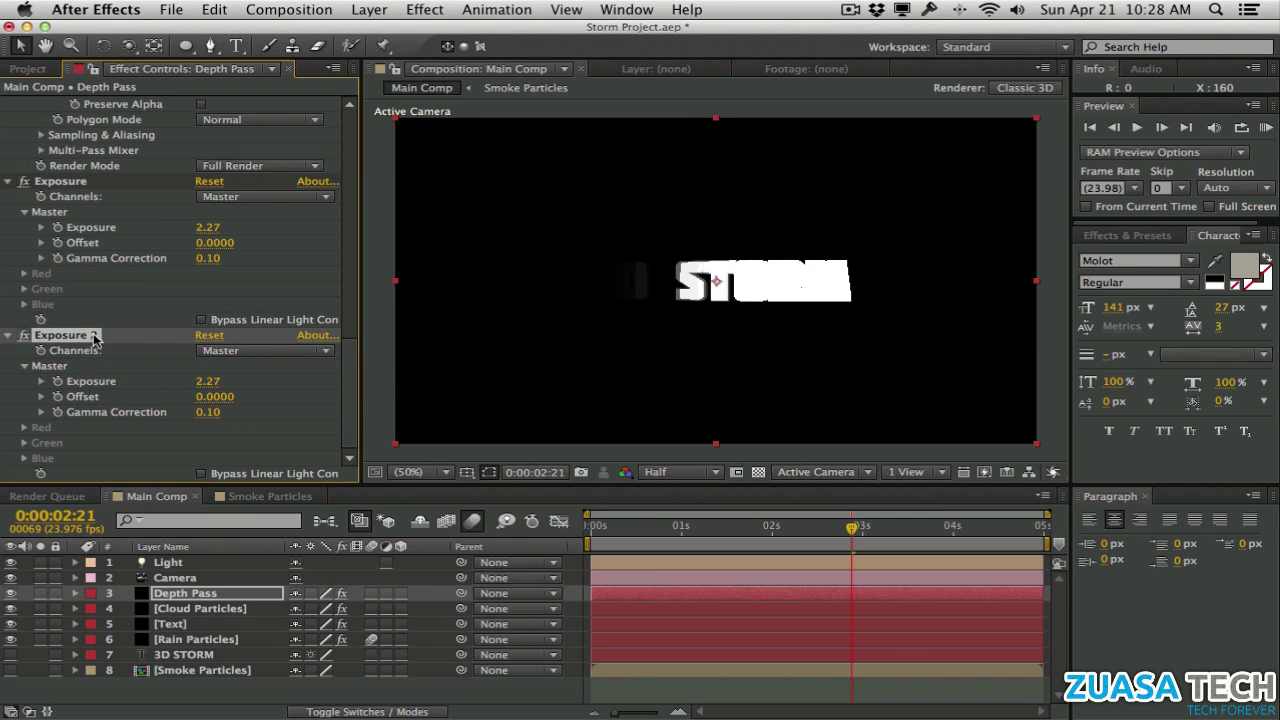
pyautogui.moveTo(205, 386); pyautogui.dragTo(120, 393)
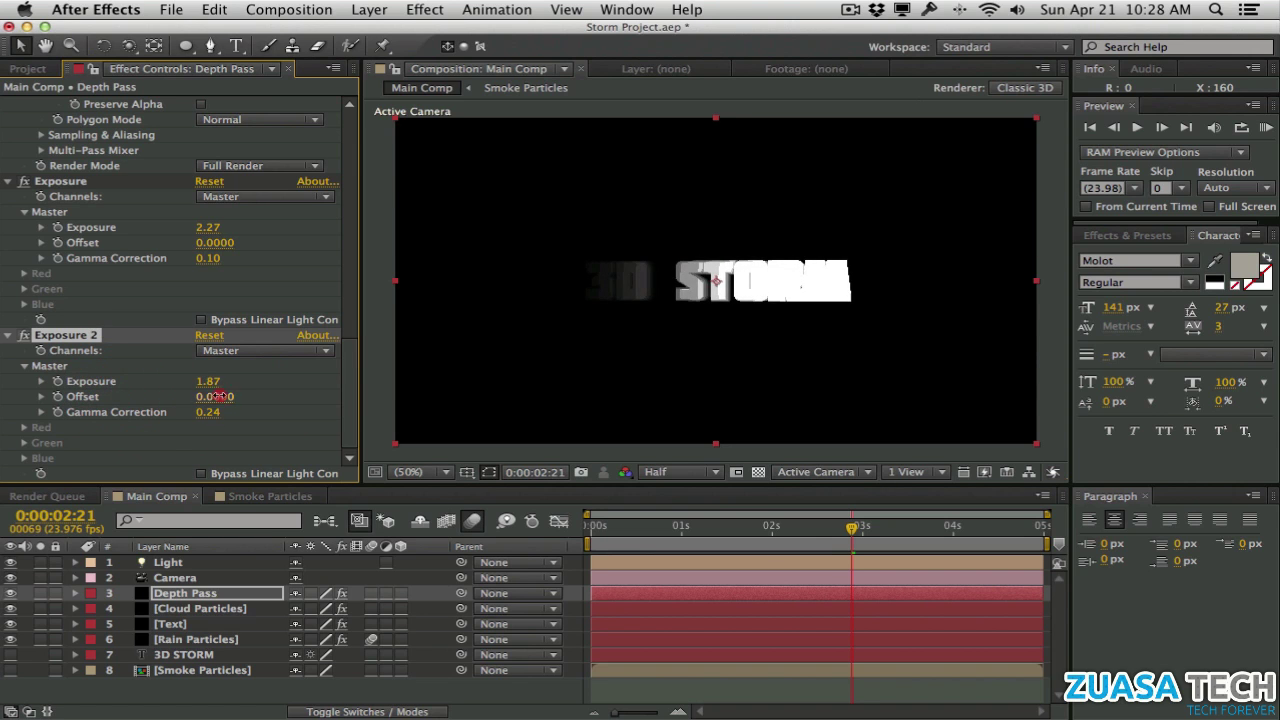
pyautogui.moveTo(226, 396); pyautogui.dragTo(128, 388)
pyautogui.press('super+z')
pyautogui.moveTo(208, 413); pyautogui.dragTo(216, 409)
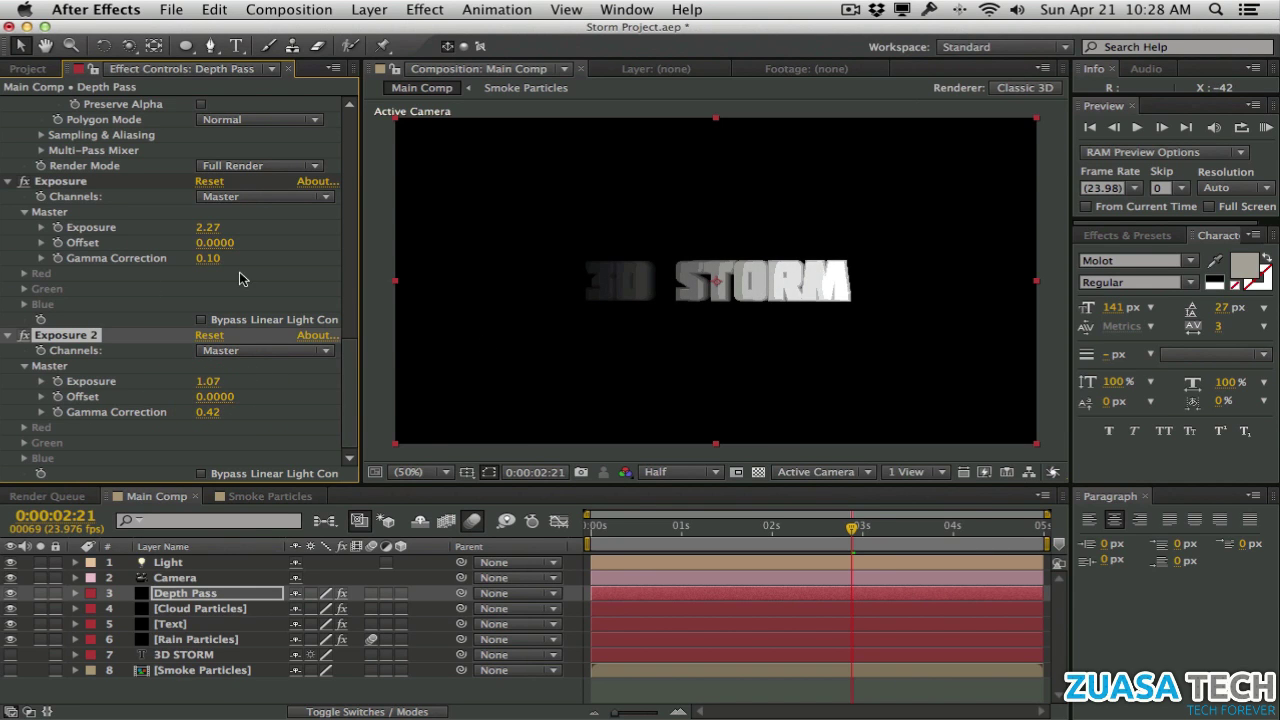
# Scrub to 0:00:04:00 to check the depth pass over time, and hide the Depth Pass layer
pyautogui.moveTo(820, 531); pyautogui.dragTo(1003, 527)
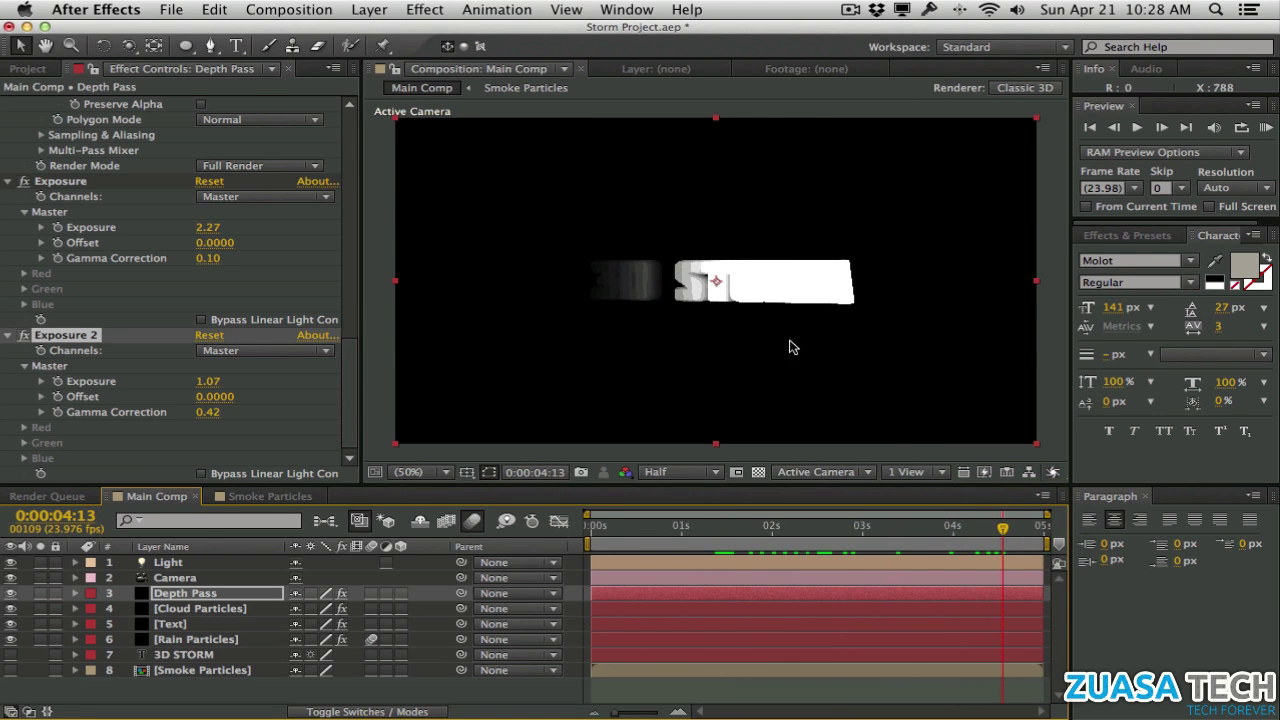
pyautogui.moveTo(995, 528); pyautogui.dragTo(885, 527)
pyautogui.click(948, 511)
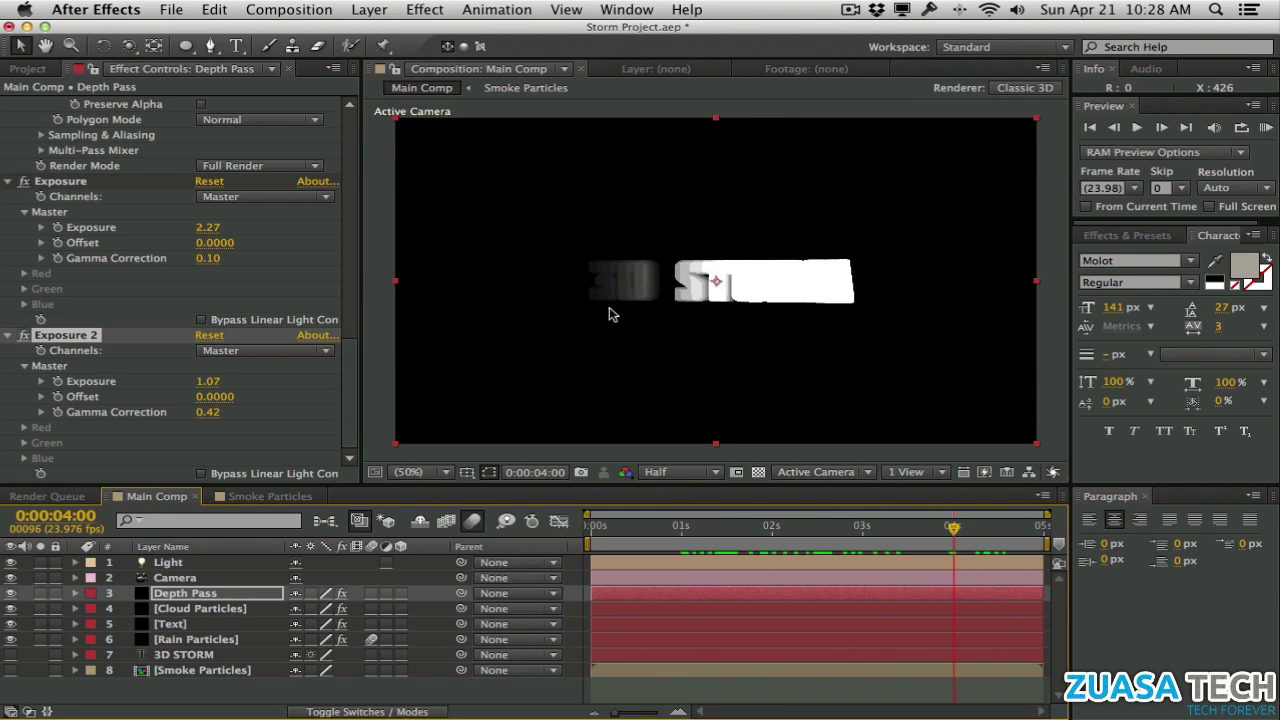
pyautogui.click(10, 594)
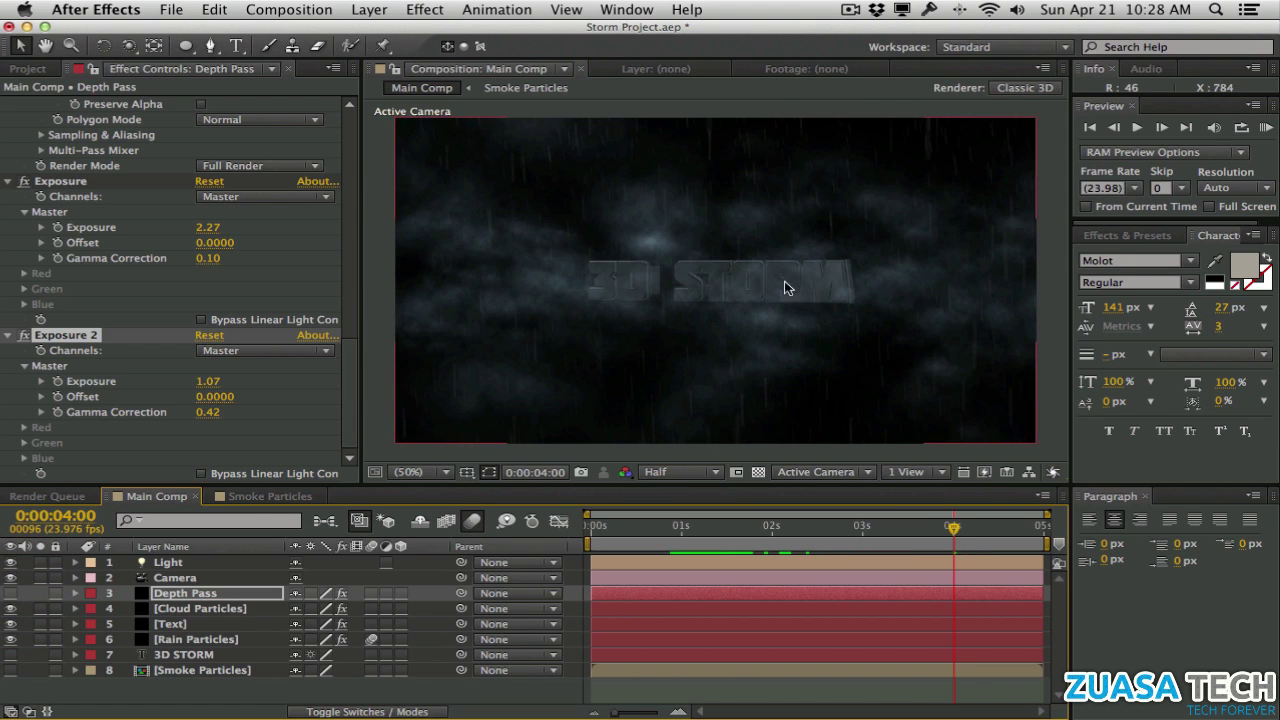
# Set the Cloud Particles layer's track matte to Luma Inverted Matte "Depth Pass"
pyautogui.click(200, 624)
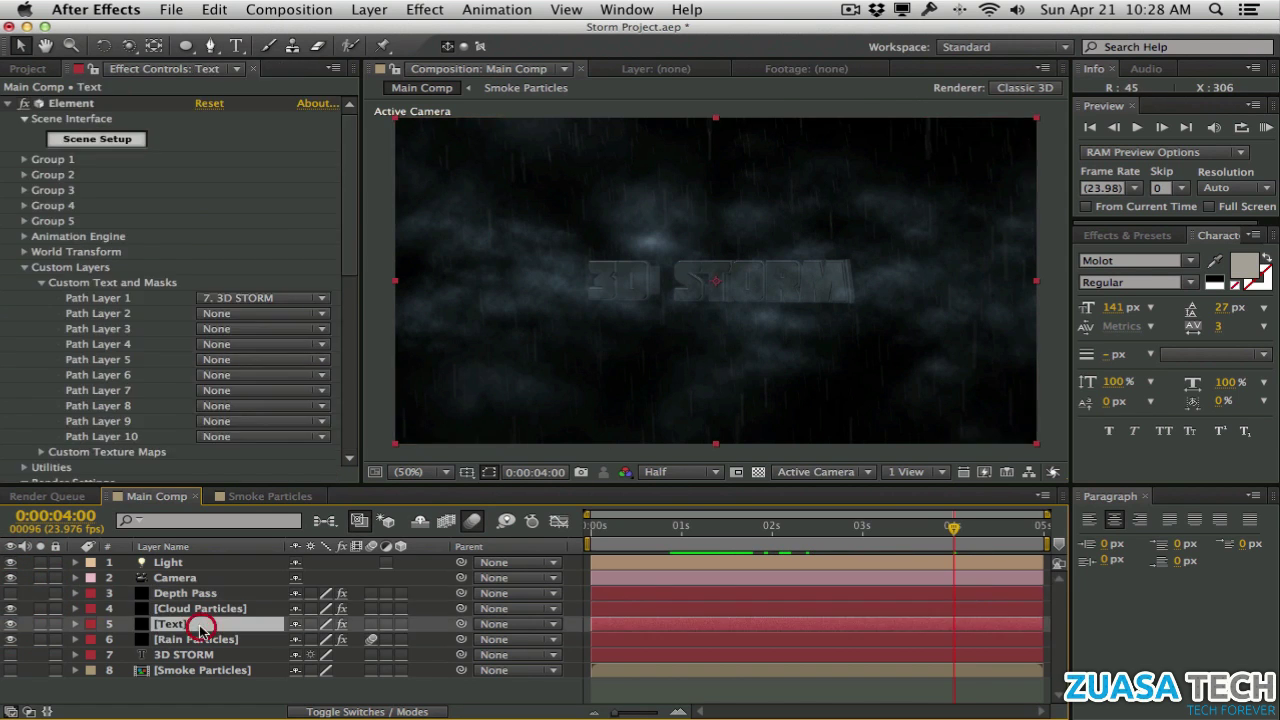
pyautogui.click(200, 609)
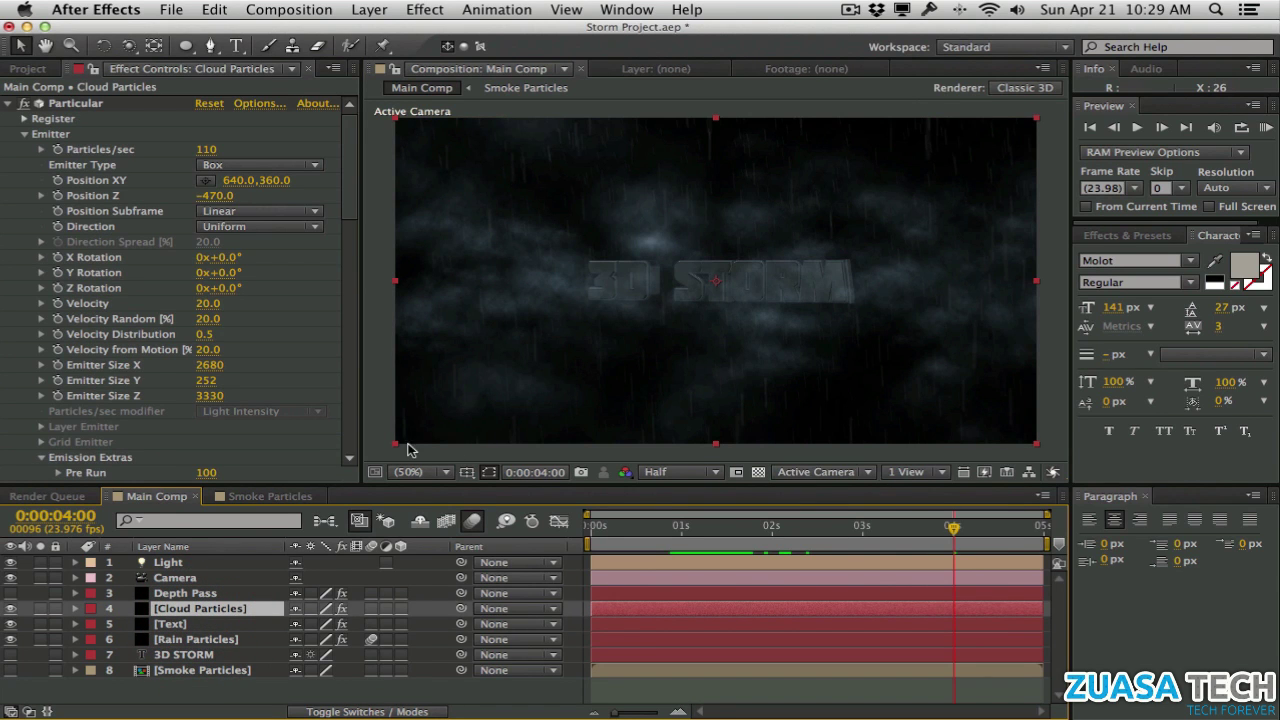
pyautogui.click(204, 596)
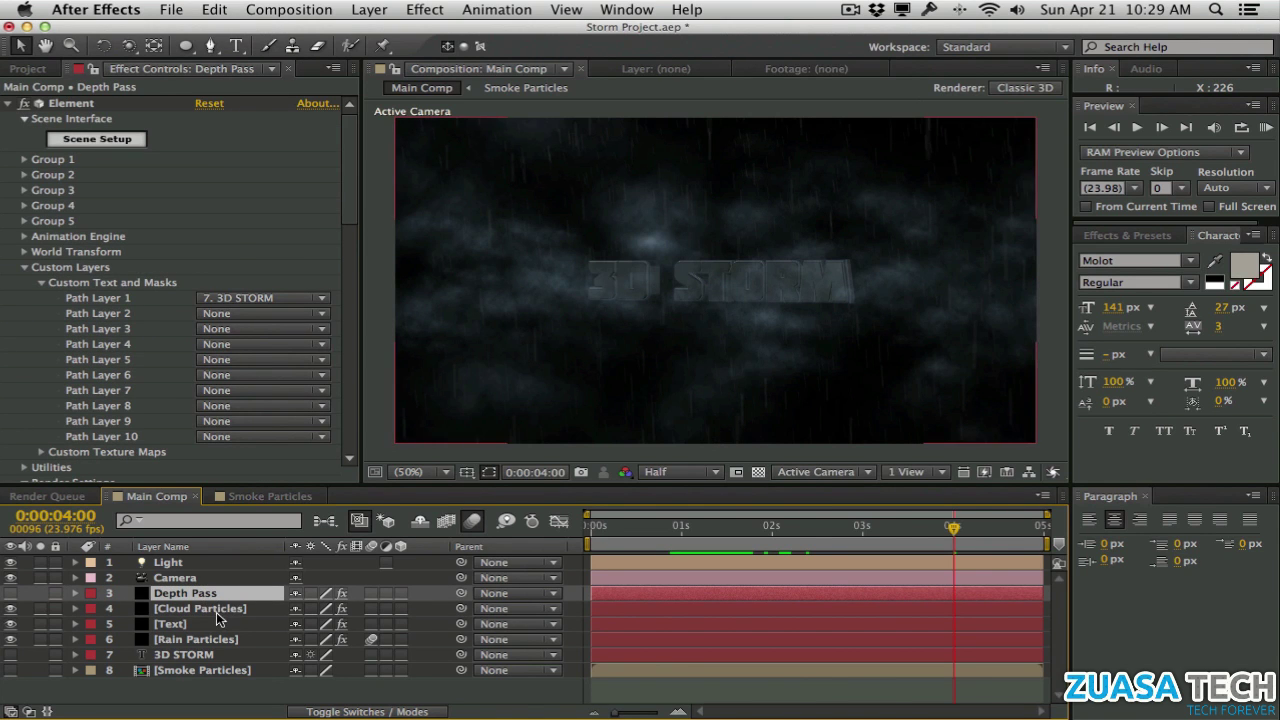
pyautogui.click(216, 609)
pyautogui.click(215, 594)
pyautogui.click(228, 611)
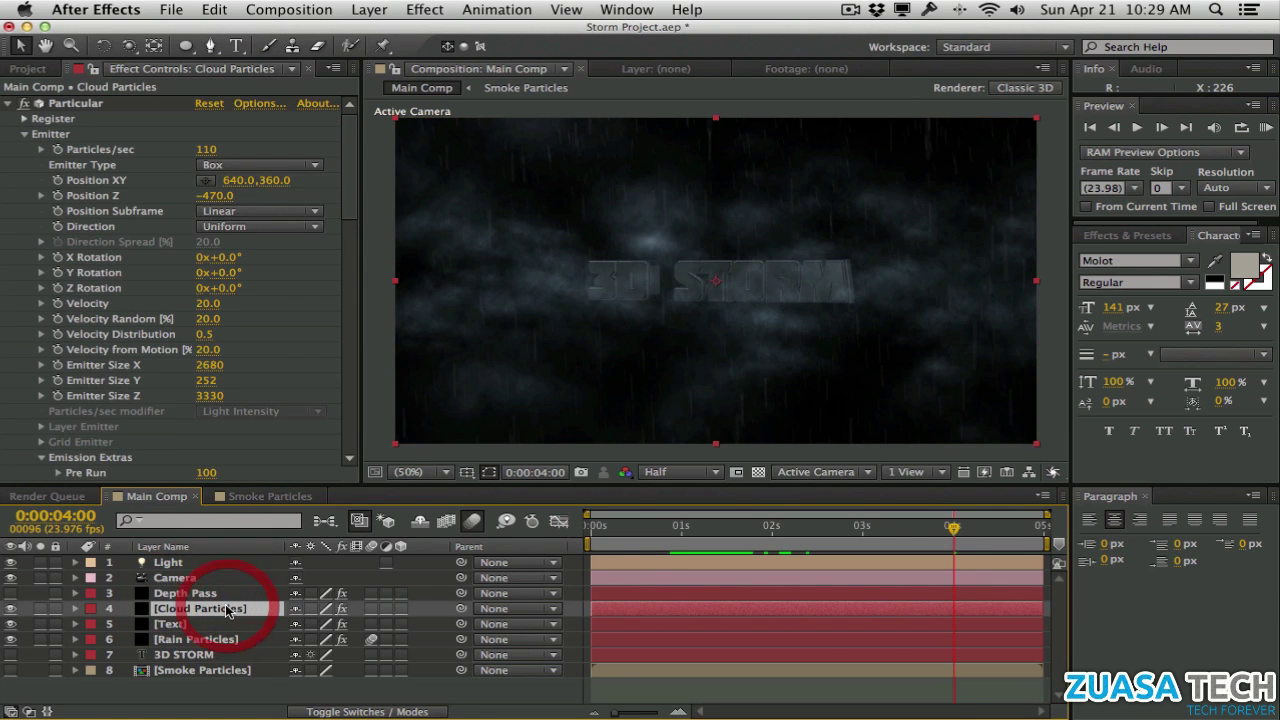
pyautogui.click(385, 712)
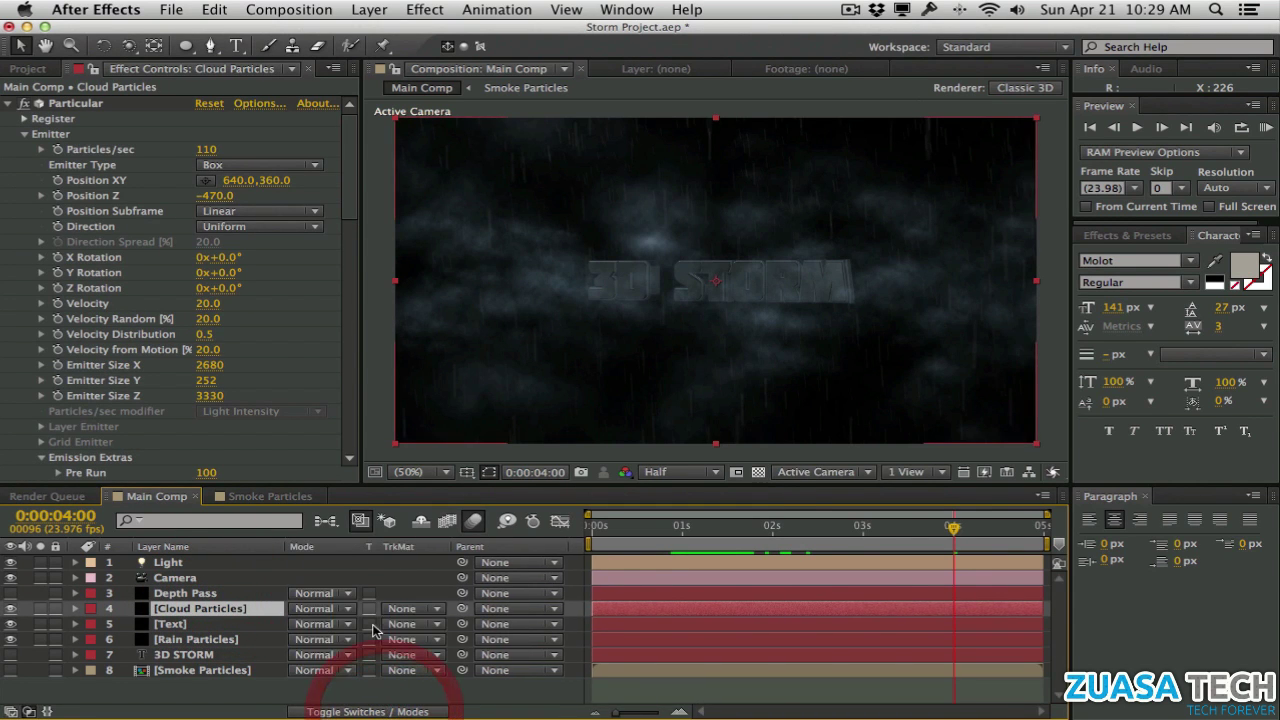
pyautogui.click(390, 609)
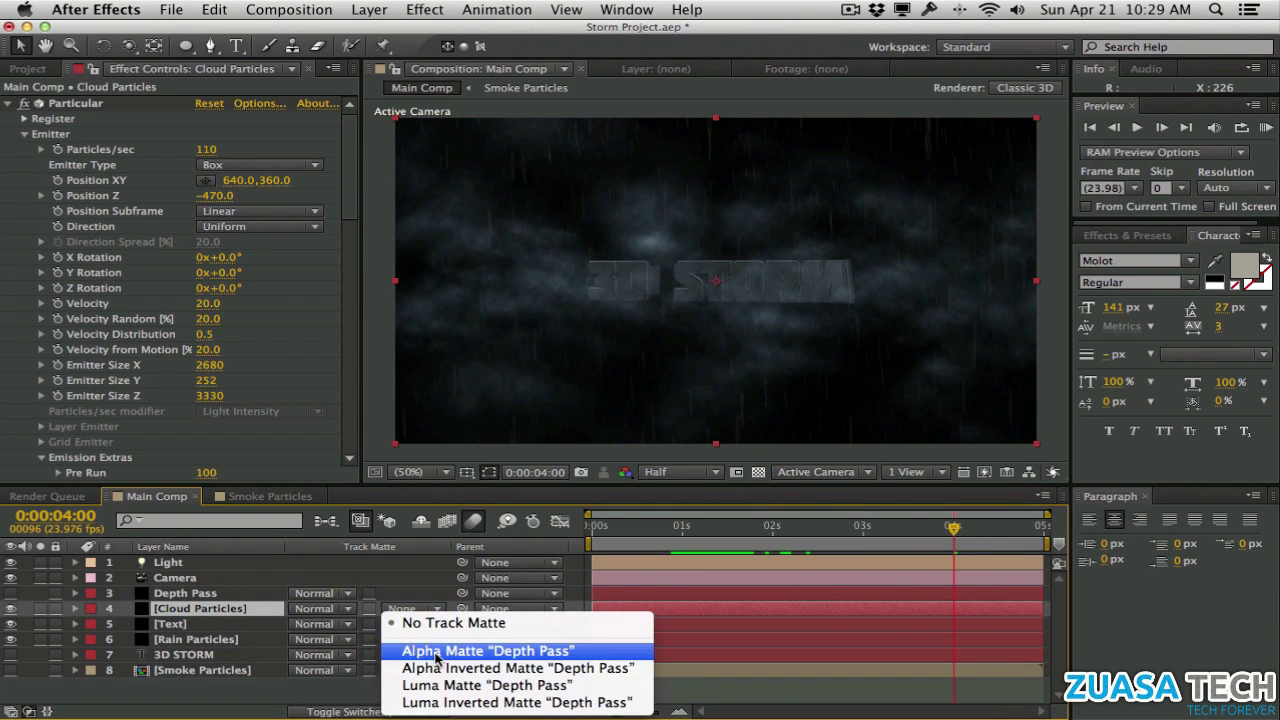
pyautogui.click(487, 703)
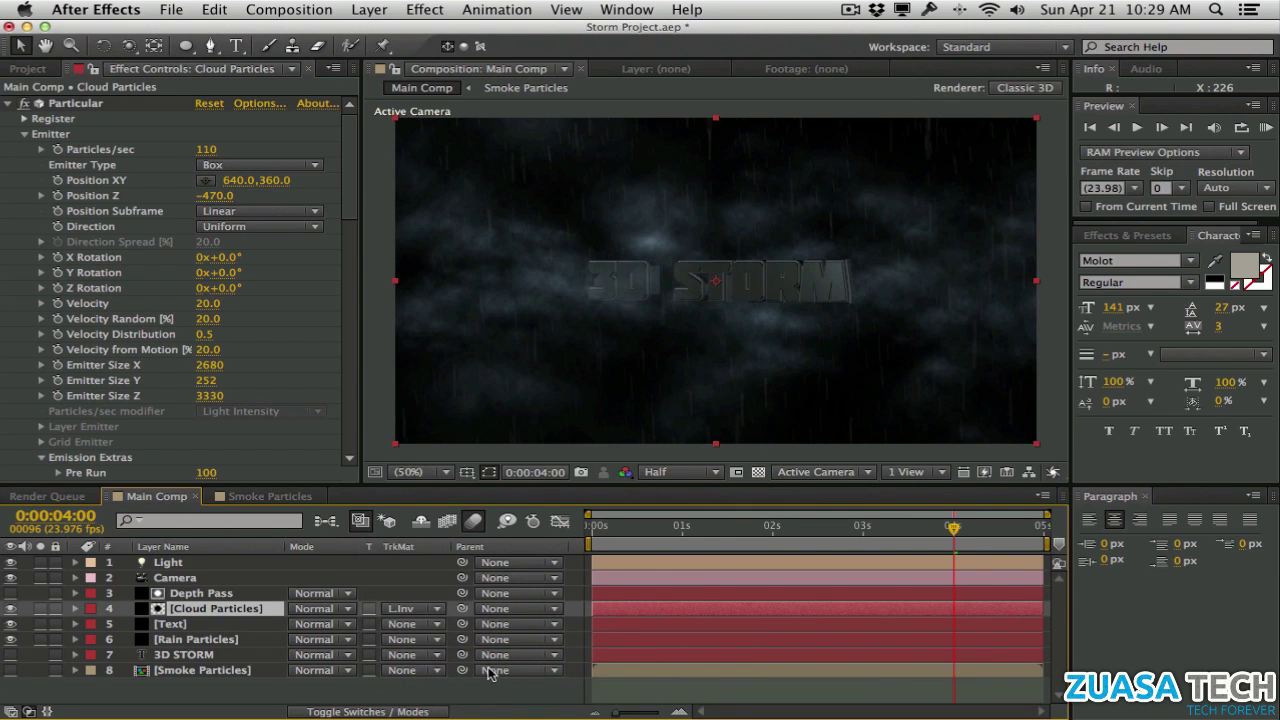
# Deselect the layers and scrub to 0:00:03:14 to review how the matted clouds surround the 3D STORM text
pyautogui.click(370, 406)
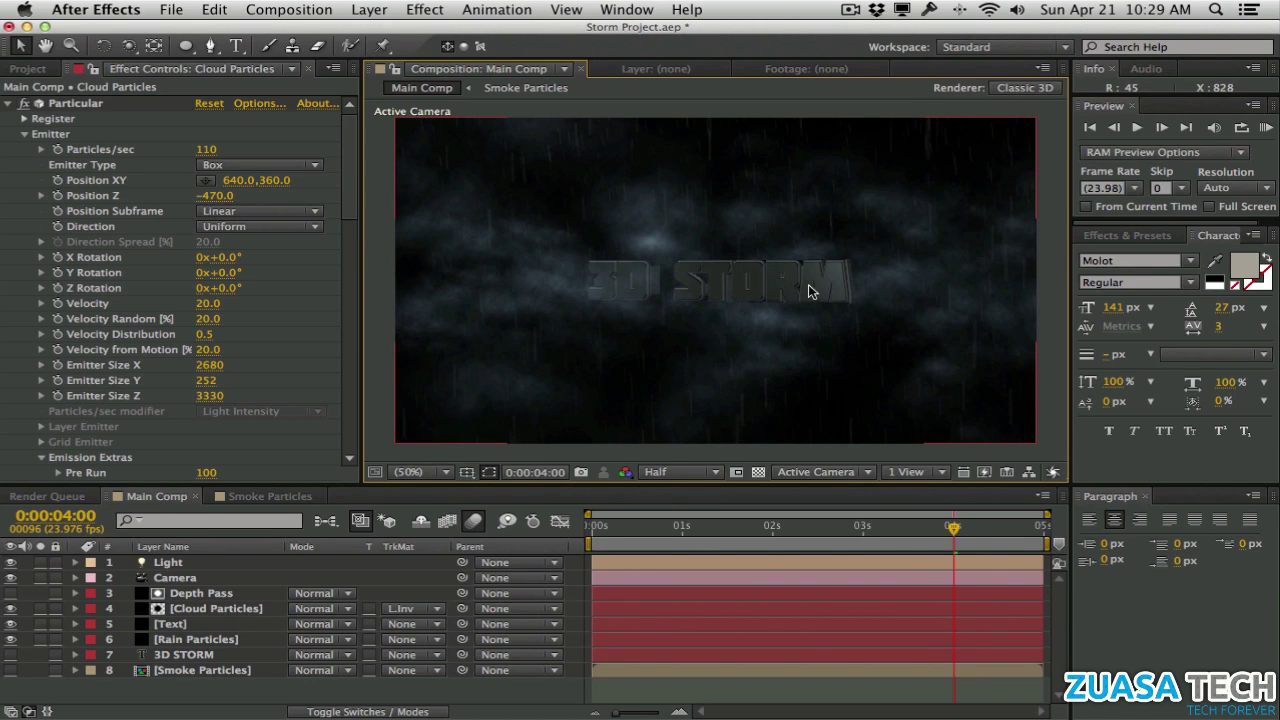
pyautogui.click(803, 526)
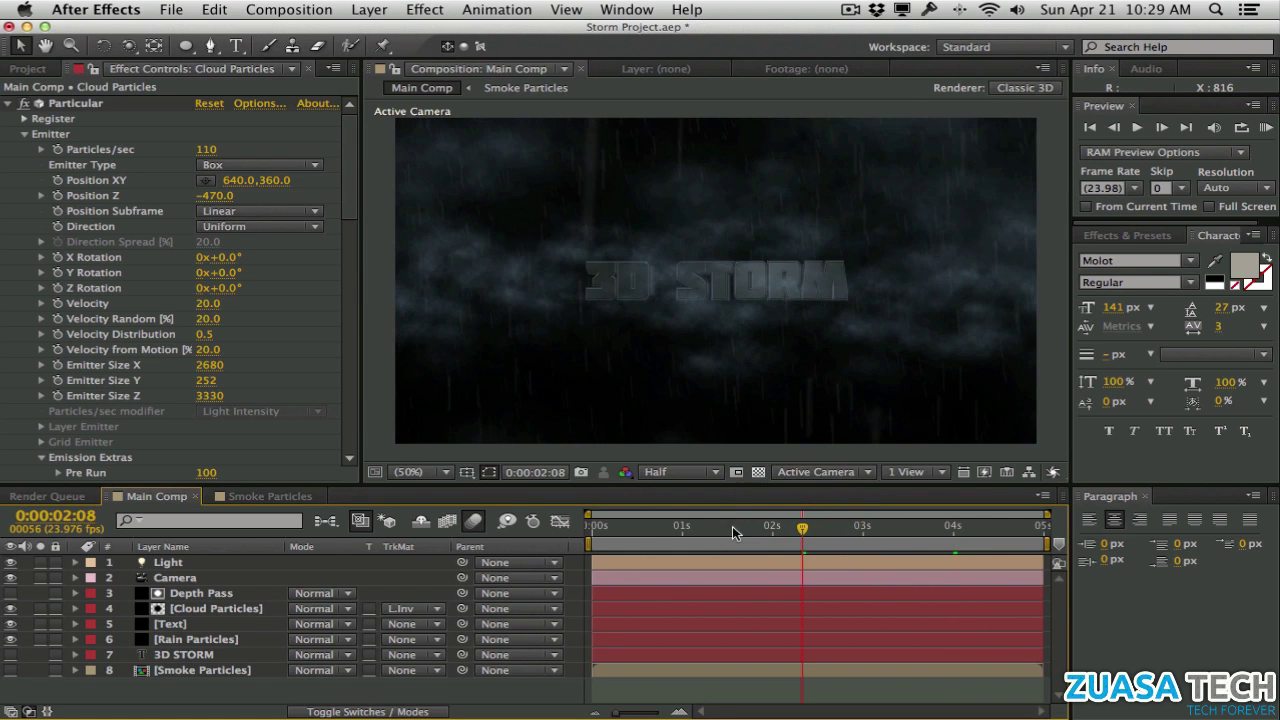
pyautogui.moveTo(732, 526); pyautogui.dragTo(916, 527)
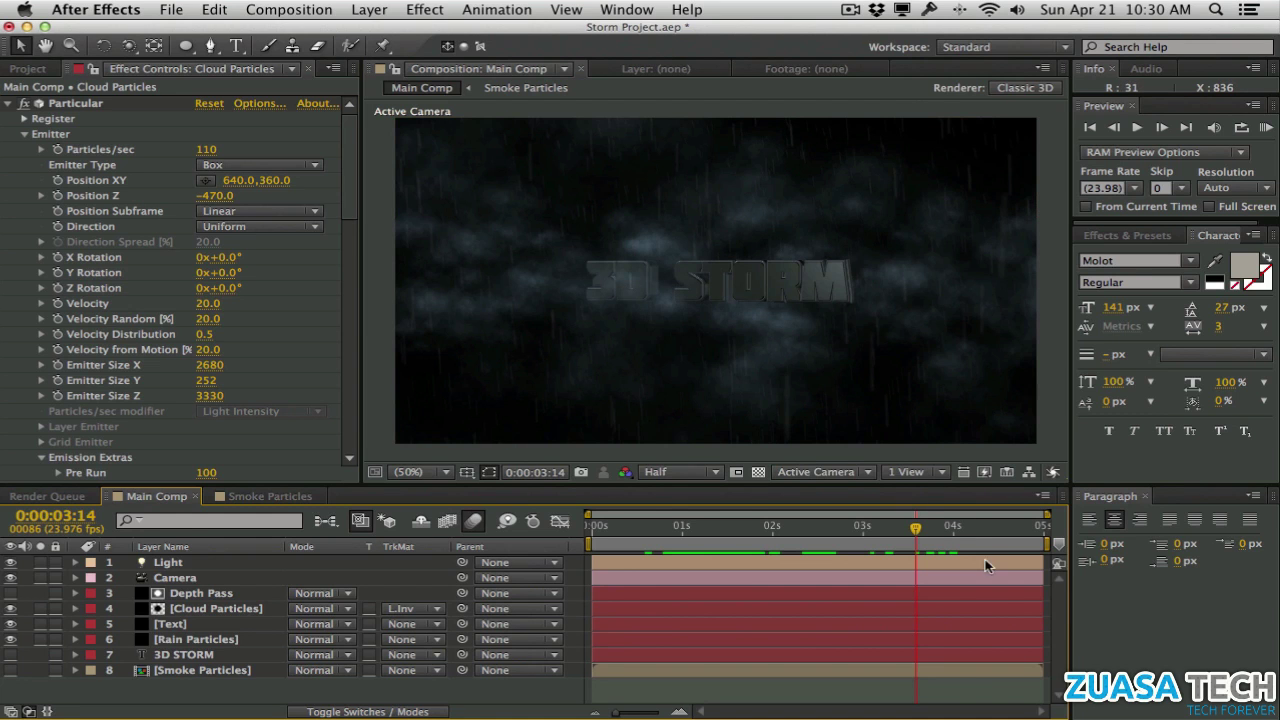
# Set the Cloud Particles layer's track matte to none and scrub to 0:00:03:03 to review the text without the matte
pyautogui.moveTo(929, 536)
pyautogui.mouseDown()
pyautogui.moveTo(971, 527)
pyautogui.moveTo(908, 527)
pyautogui.mouseUp()
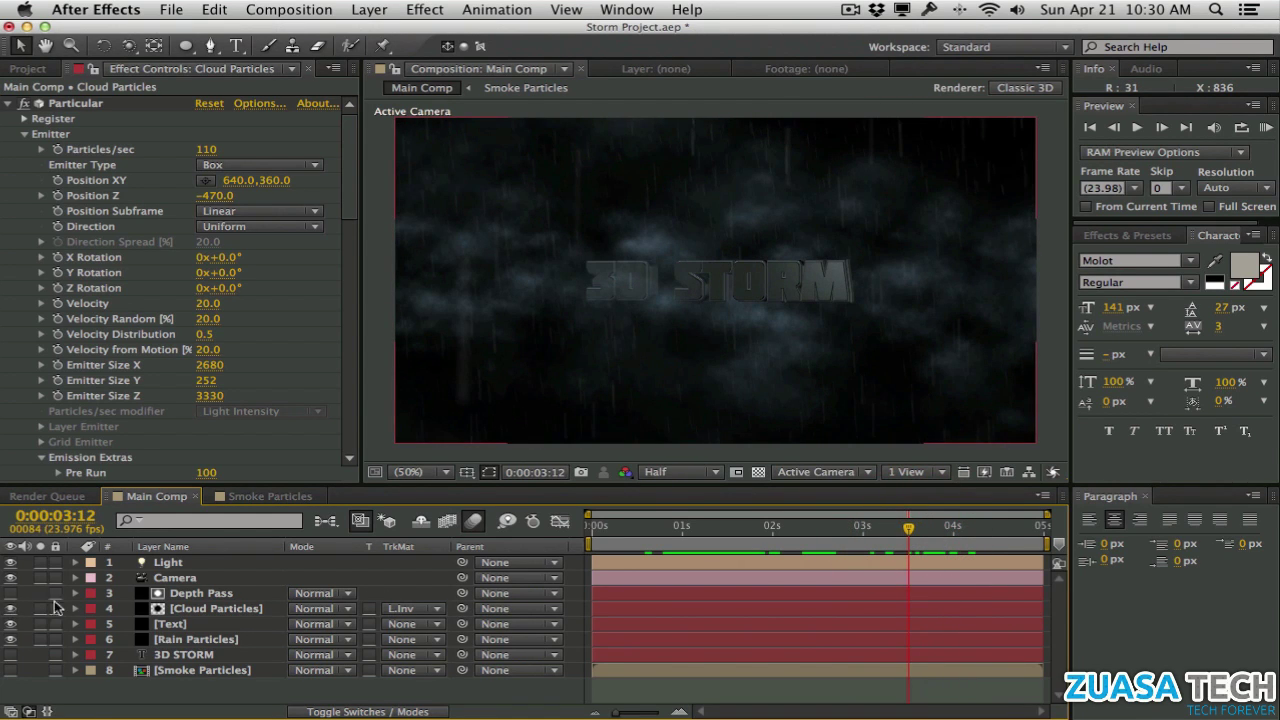
pyautogui.click(413, 609)
pyautogui.click(418, 617)
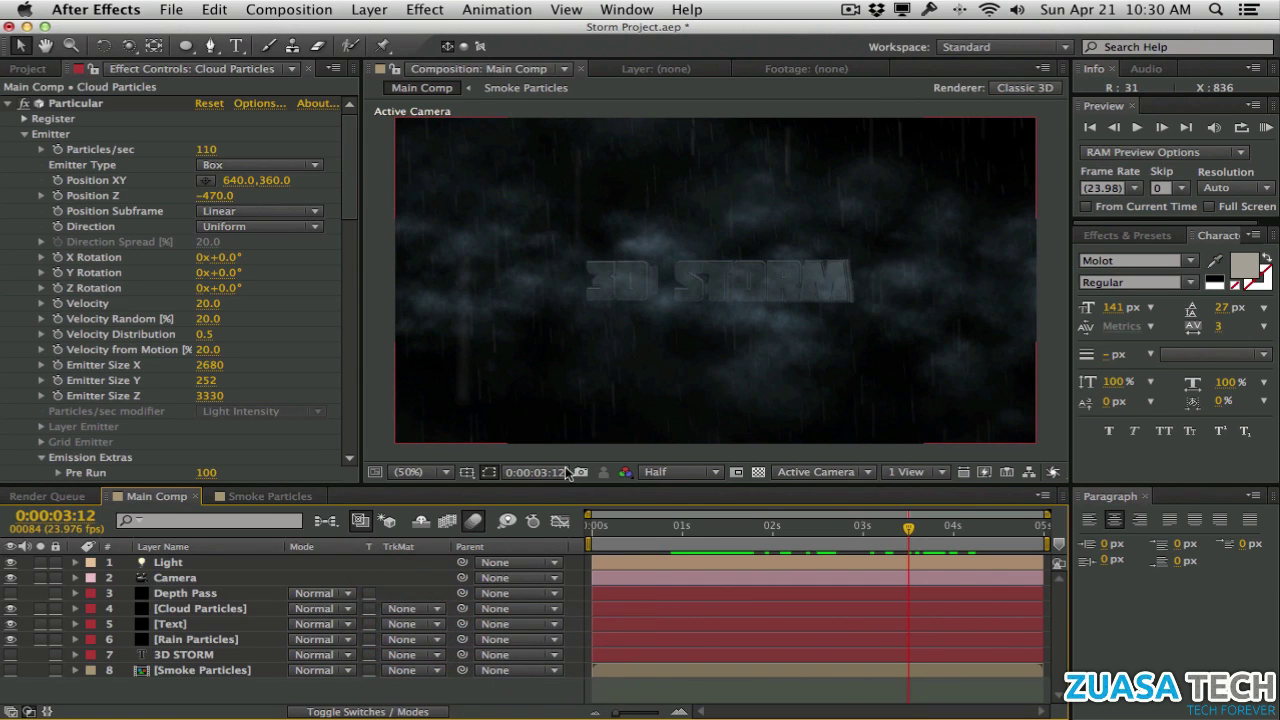
pyautogui.click(748, 533)
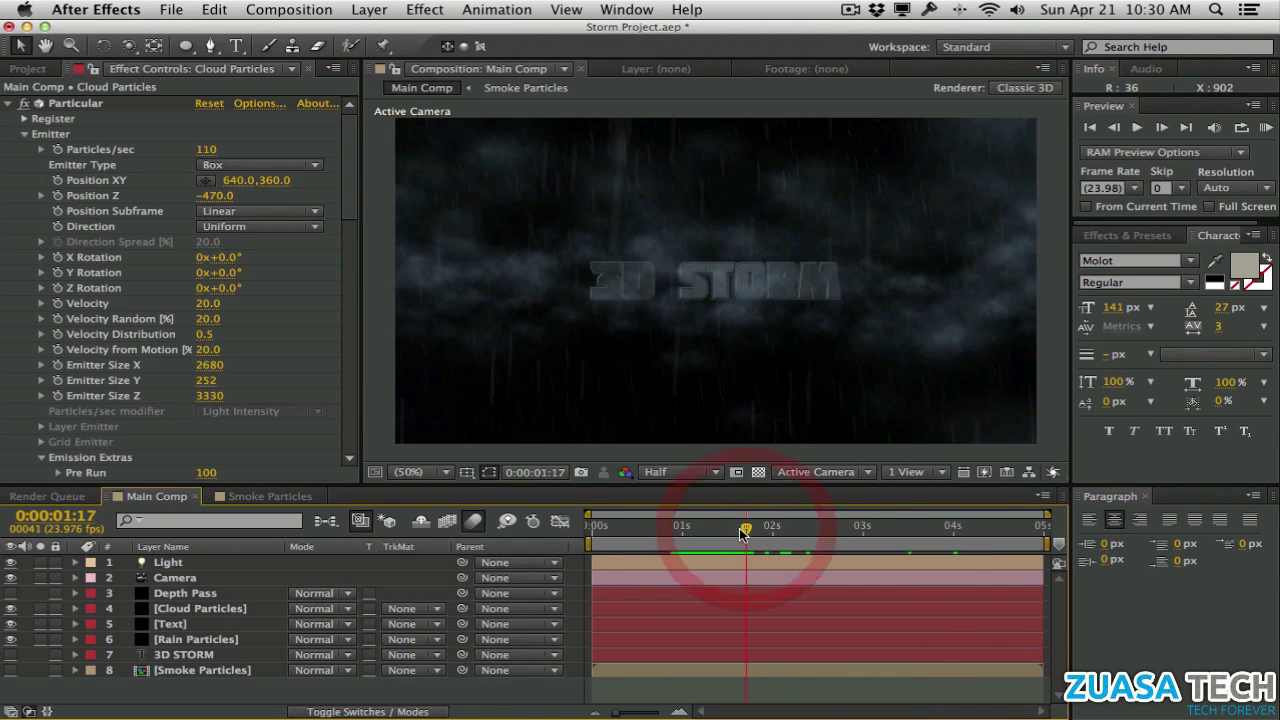
pyautogui.moveTo(748, 533); pyautogui.dragTo(875, 530)
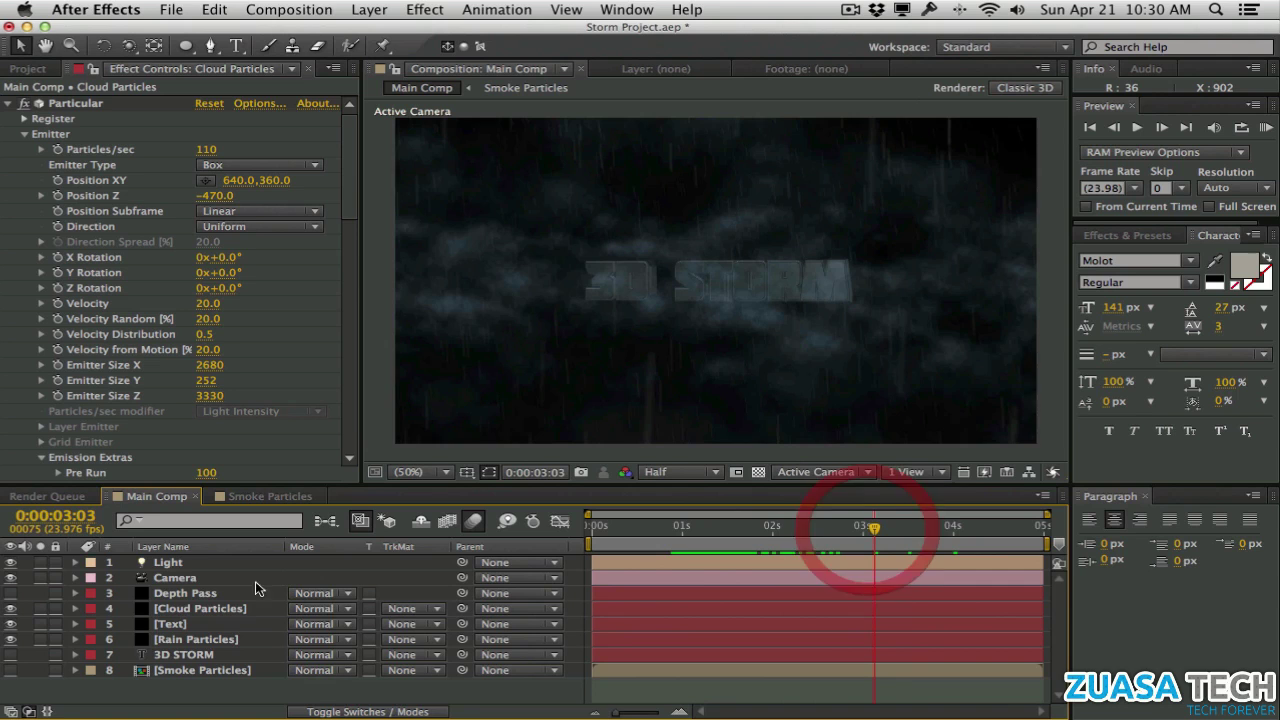
# Set the Cloud Particles track matte back to Luma Inverted Matte "Depth Pass" and scrub to 0:00:02:11
pyautogui.click(411, 609)
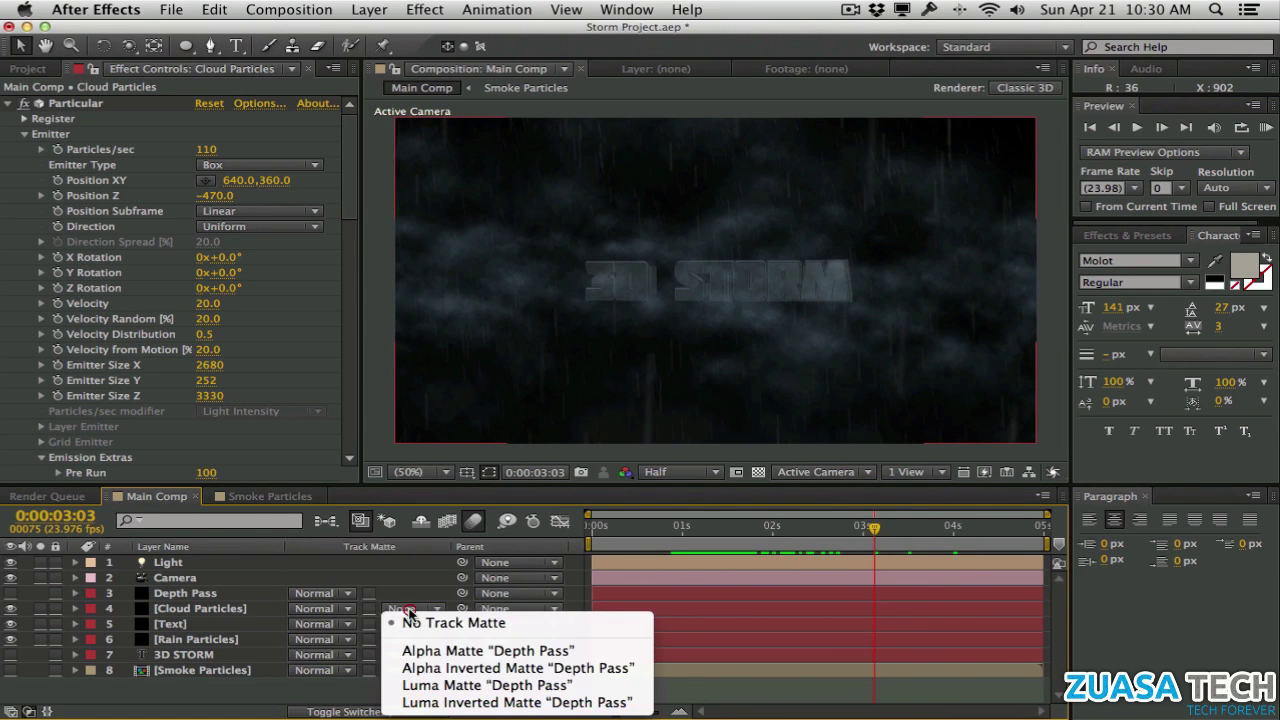
pyautogui.click(449, 702)
pyautogui.moveTo(796, 525)
pyautogui.mouseDown()
pyautogui.moveTo(750, 528)
pyautogui.moveTo(814, 528)
pyautogui.mouseUp()
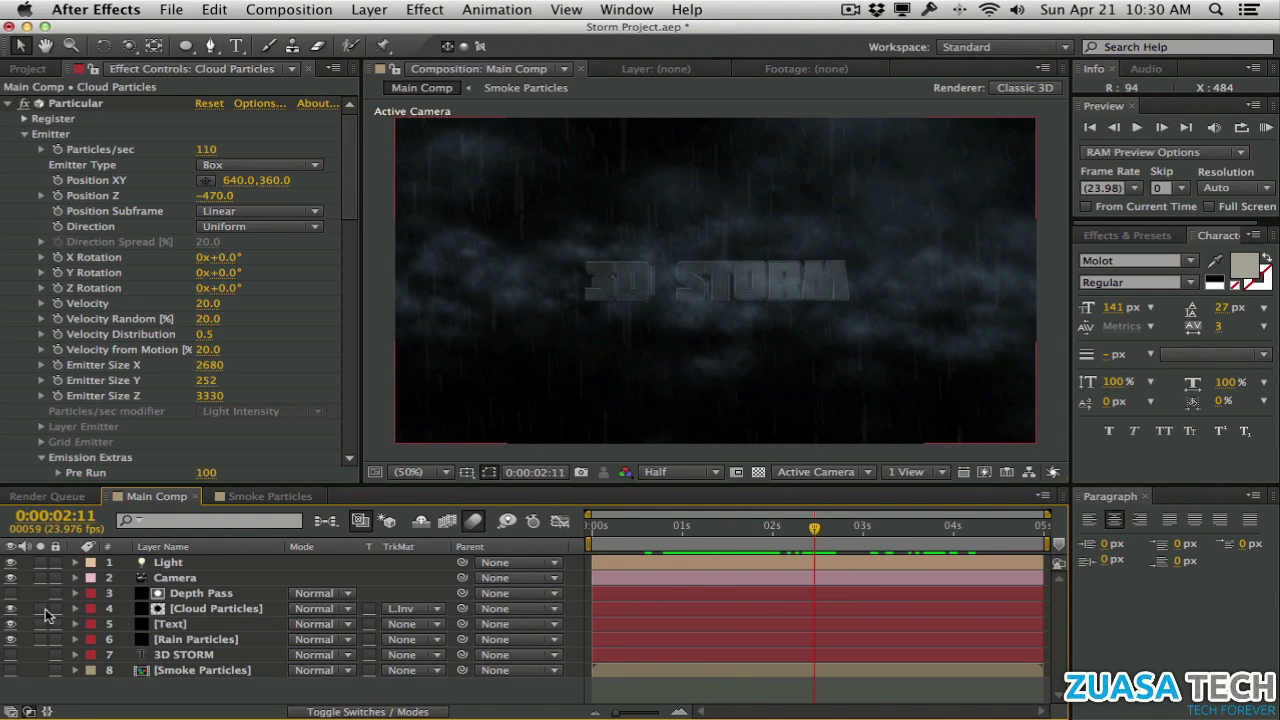
# Solo the Cloud Particles layer to inspect the text cut-out, then unsolo it and scrub through the scene to 0:00:02:03
pyautogui.click(44, 608)
pyautogui.moveTo(760, 526); pyautogui.dragTo(838, 515)
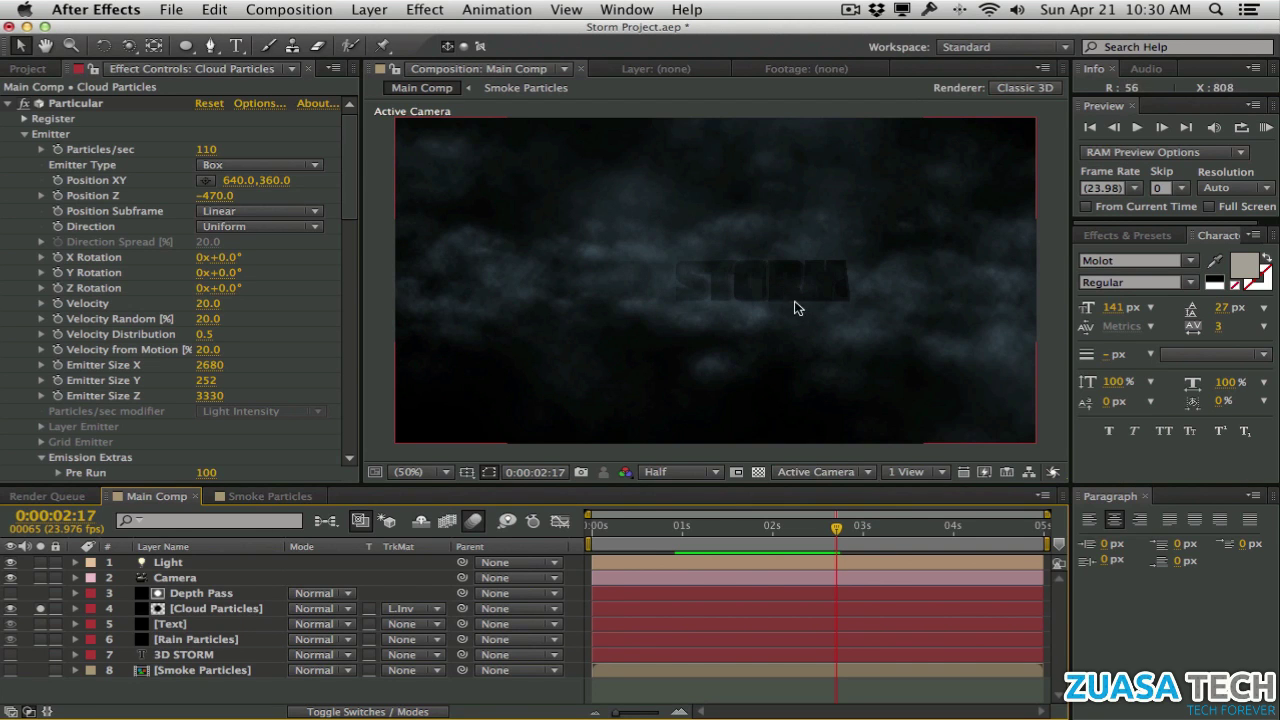
pyautogui.moveTo(838, 526); pyautogui.dragTo(965, 527)
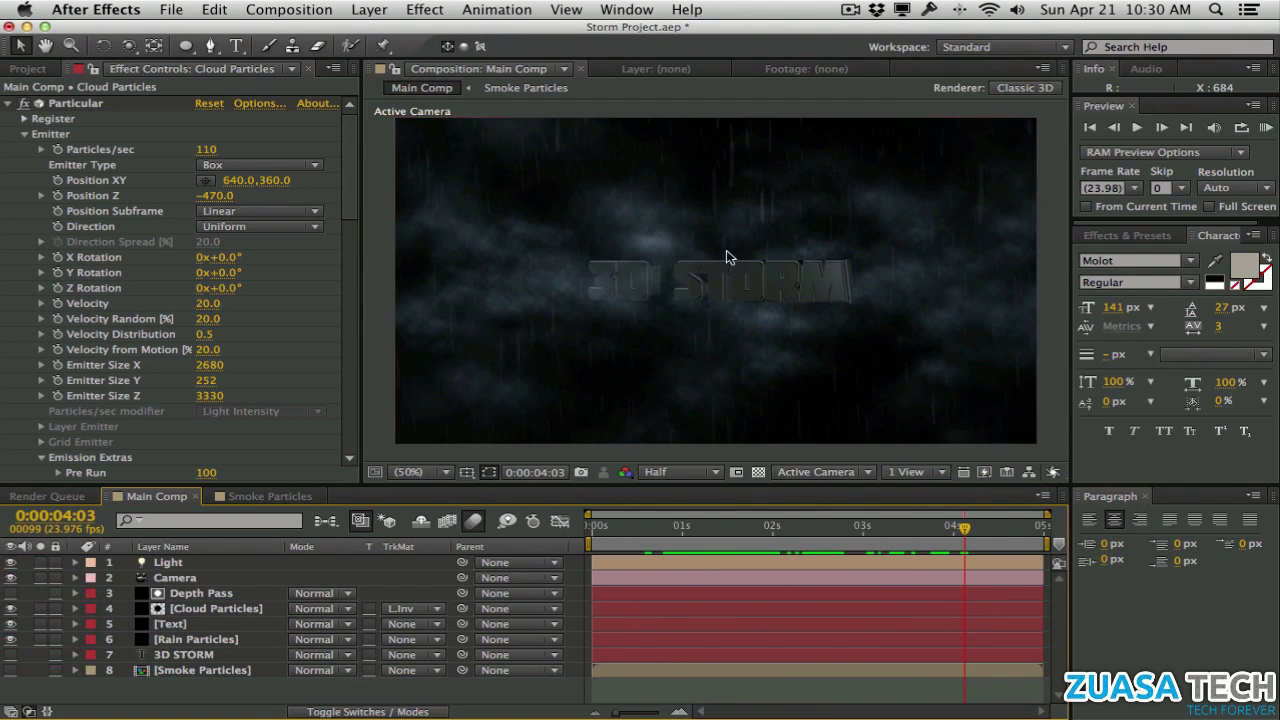
pyautogui.moveTo(745, 527); pyautogui.dragTo(784, 527)
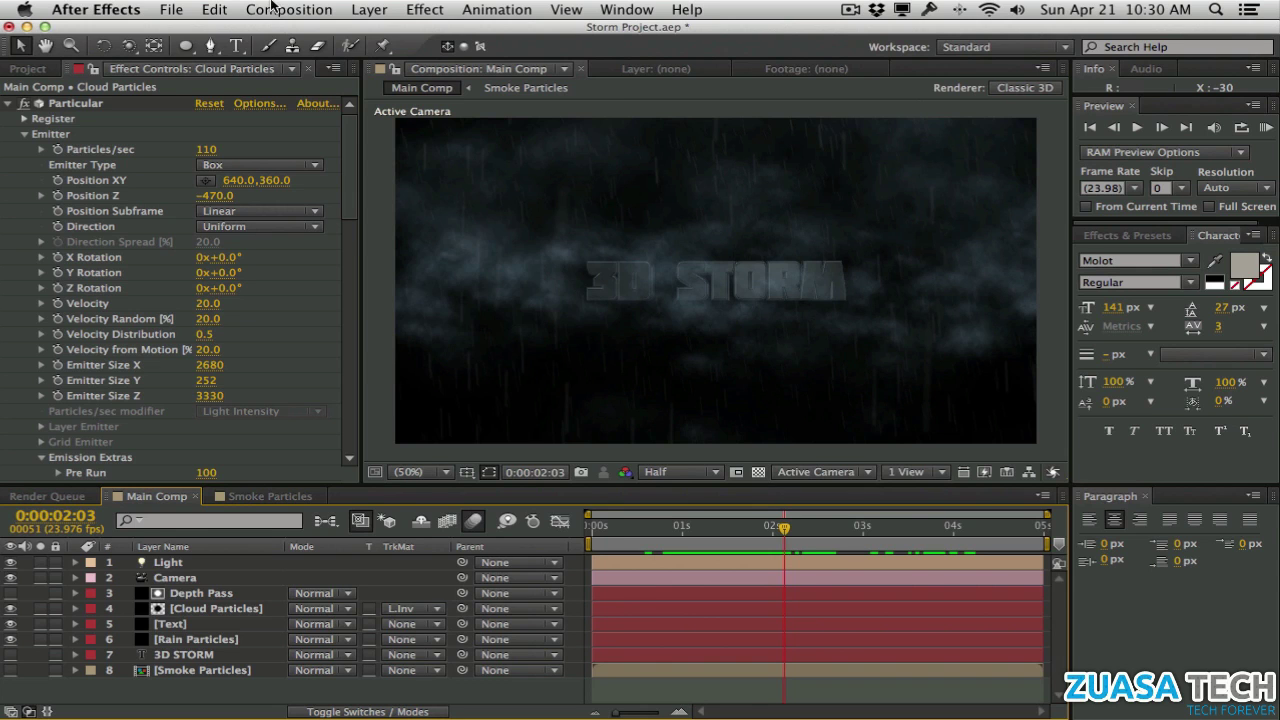
# Create an adjustment layer above all other layers and name it CC
pyautogui.click(369, 8)
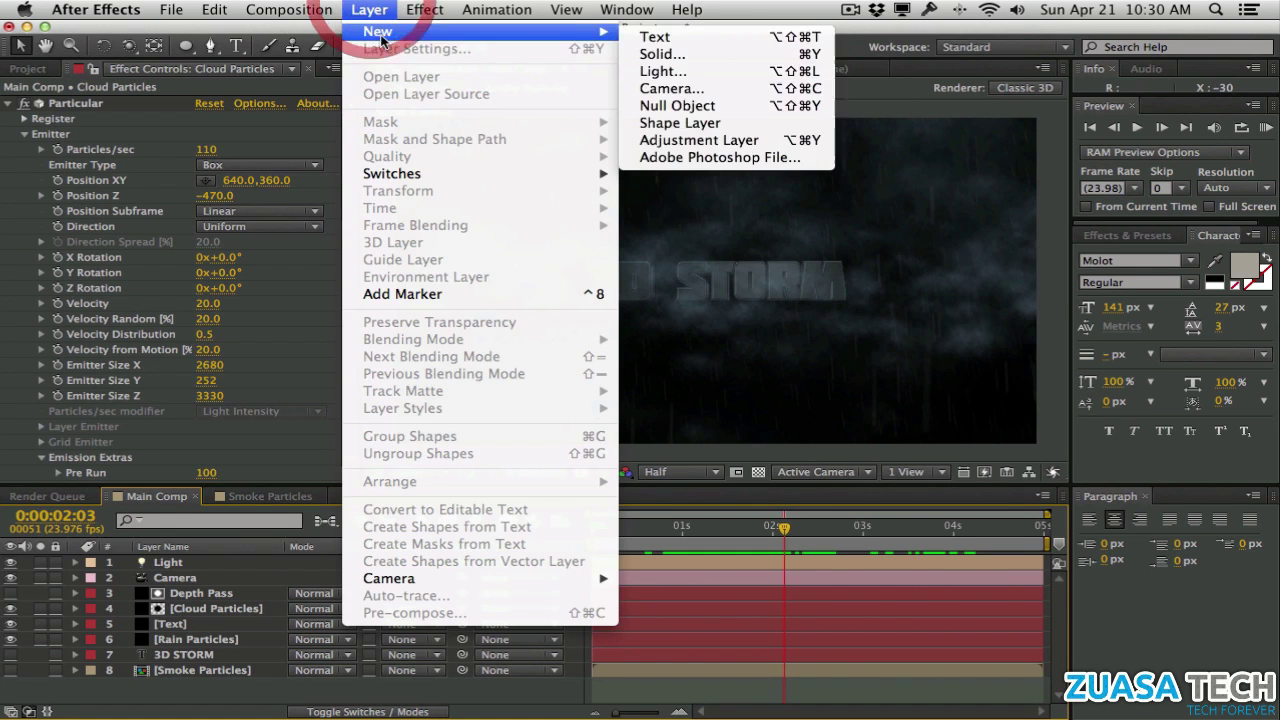
pyautogui.click(695, 137)
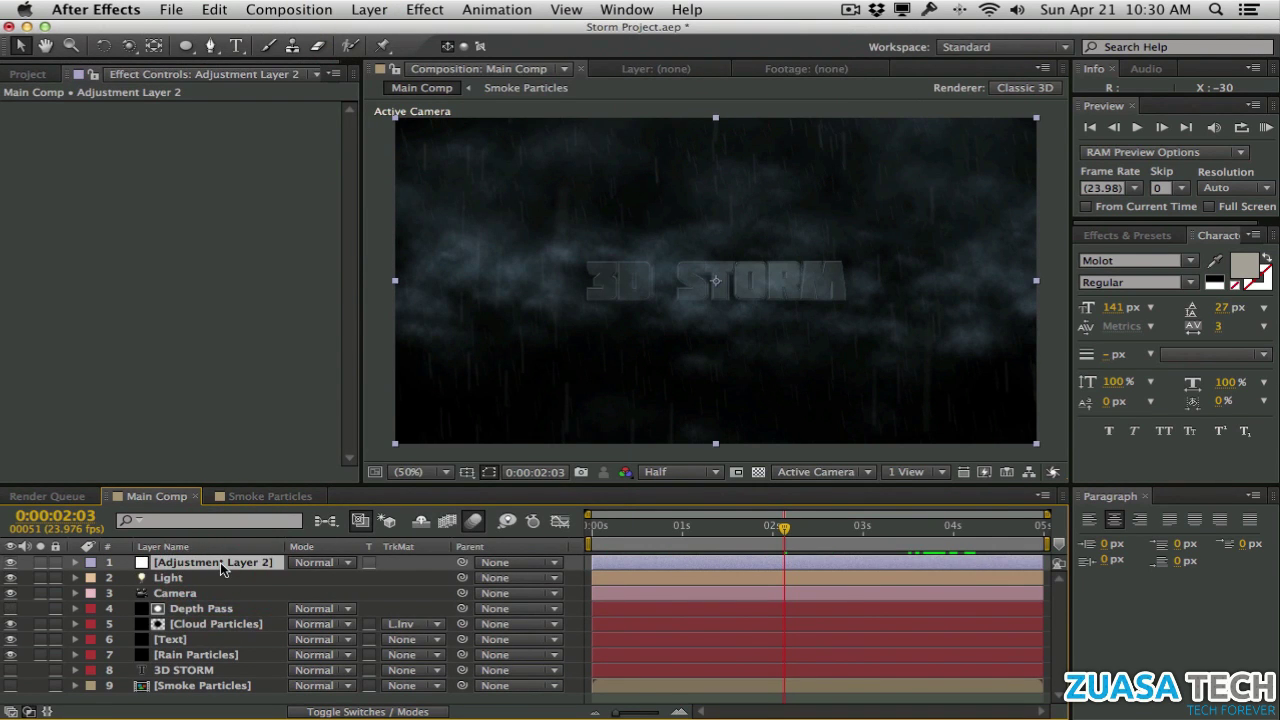
pyautogui.press('Return')
pyautogui.write('CC')
pyautogui.press('Return')
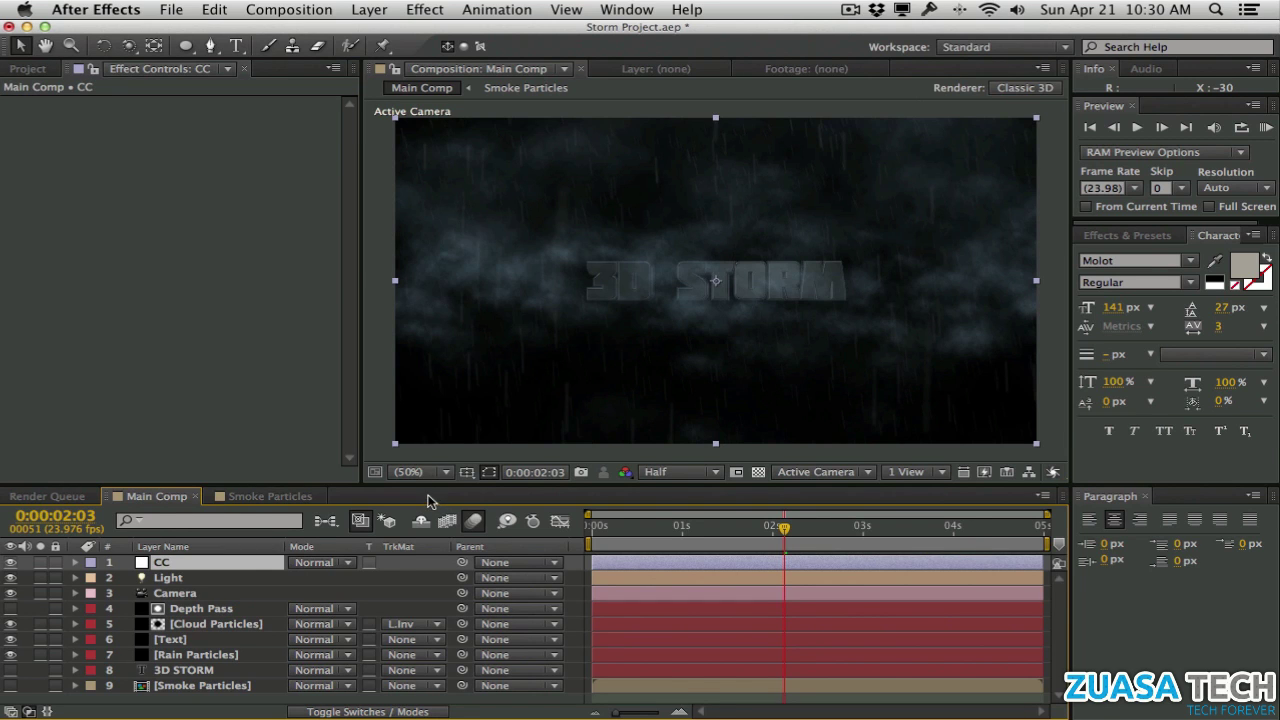
# Apply the Magic Bullet Looks effect to the CC layer and check the composition's background against the transparency grid
pyautogui.click(430, 9)
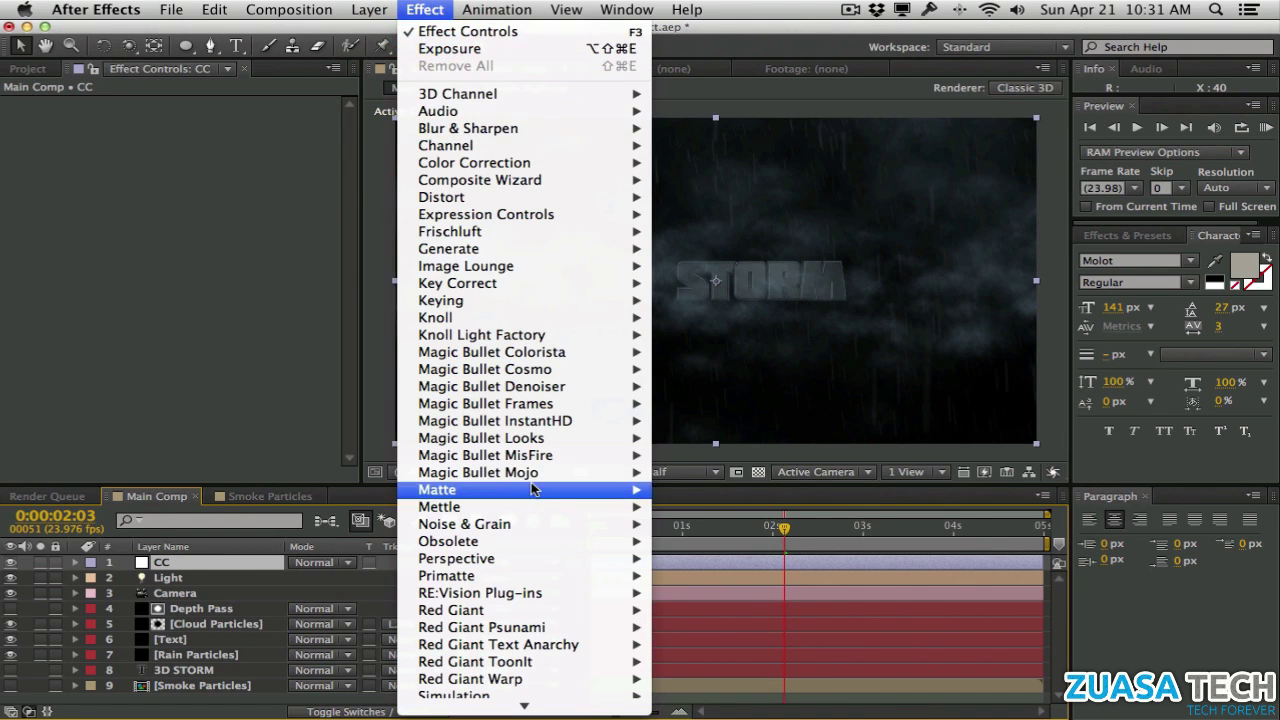
pyautogui.moveTo(545, 444)
pyautogui.click(690, 438)
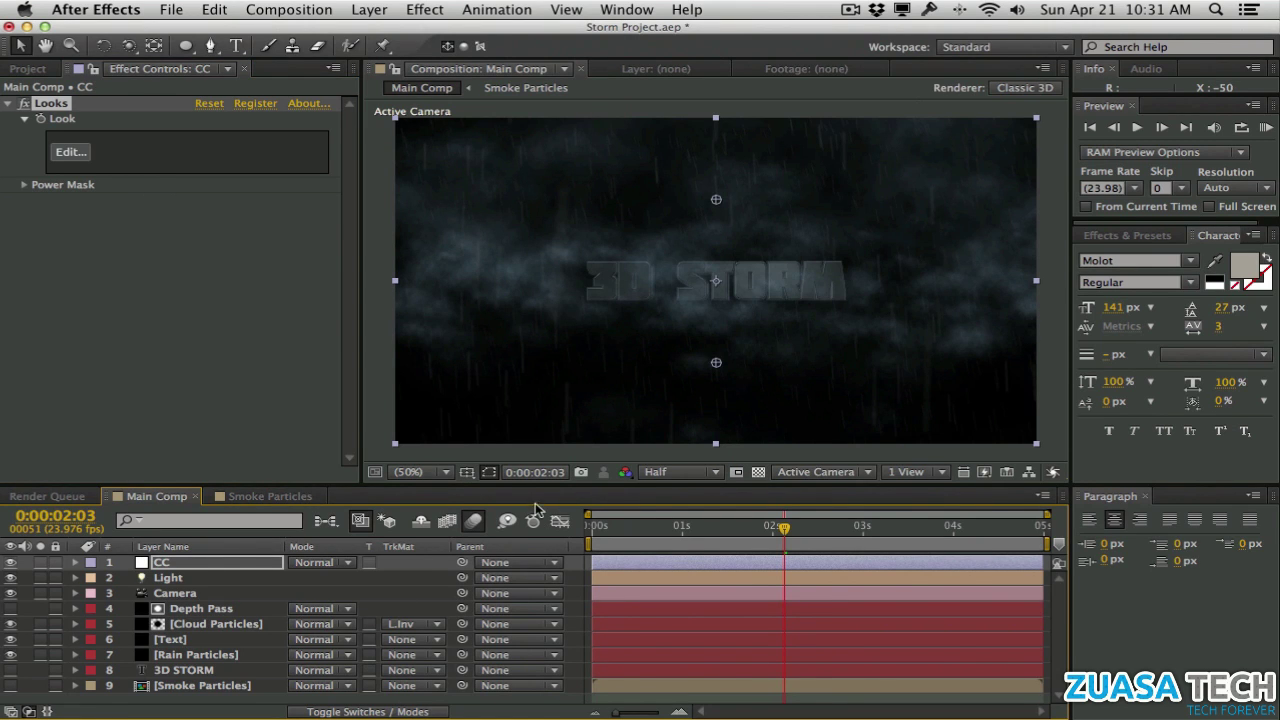
pyautogui.click(759, 474)
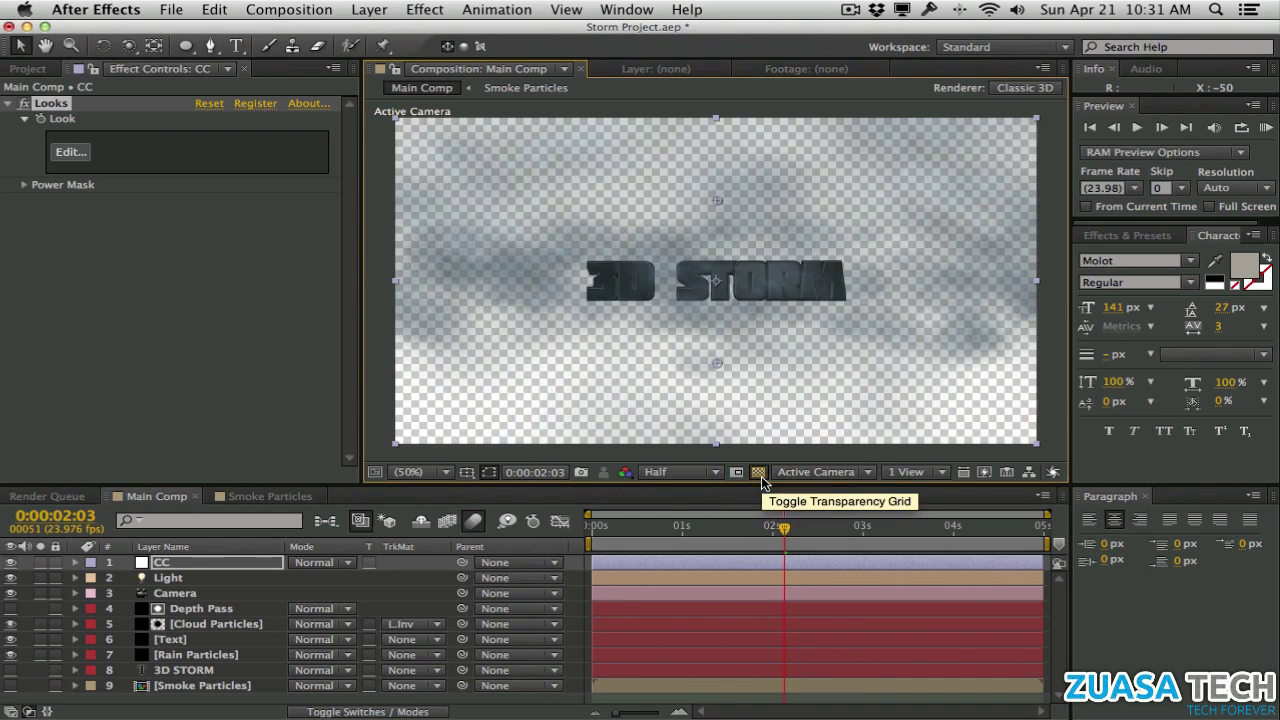
pyautogui.click(759, 474)
# Create a black 1280 x 720 px solid named BG and place it below all other layers in the composition
pyautogui.click(369, 9)
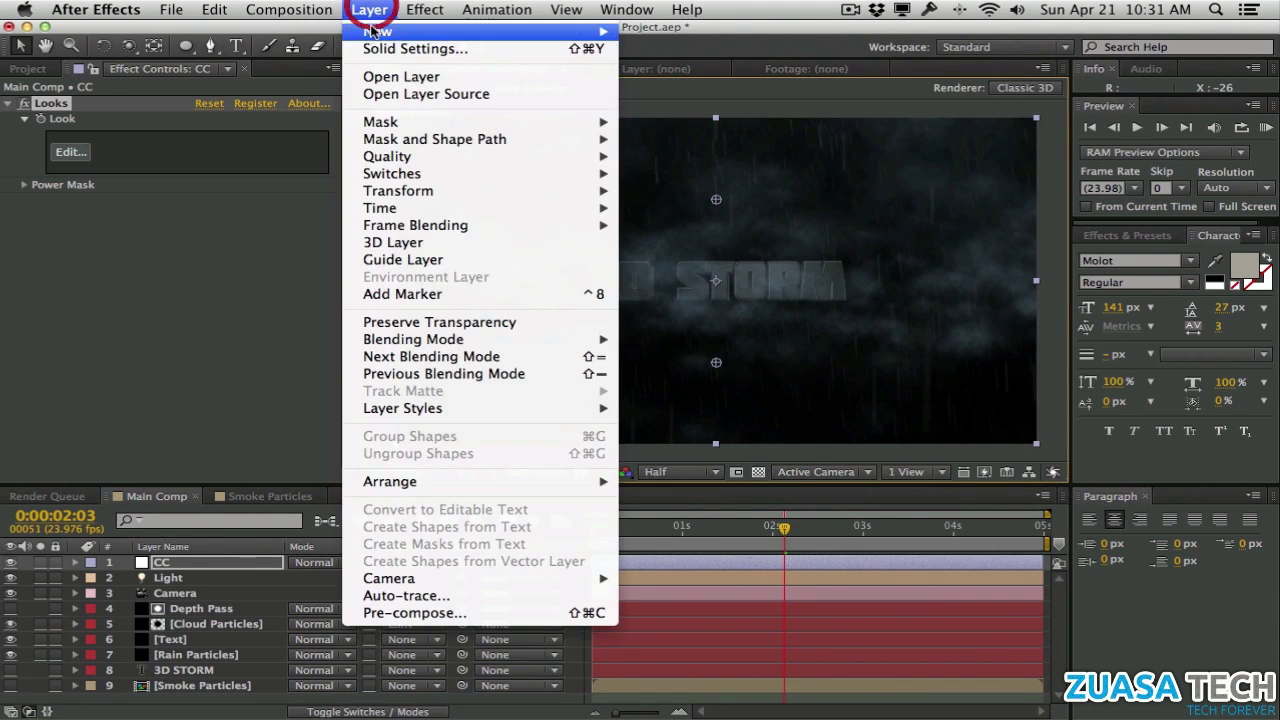
pyautogui.moveTo(390, 31)
pyautogui.click(705, 49)
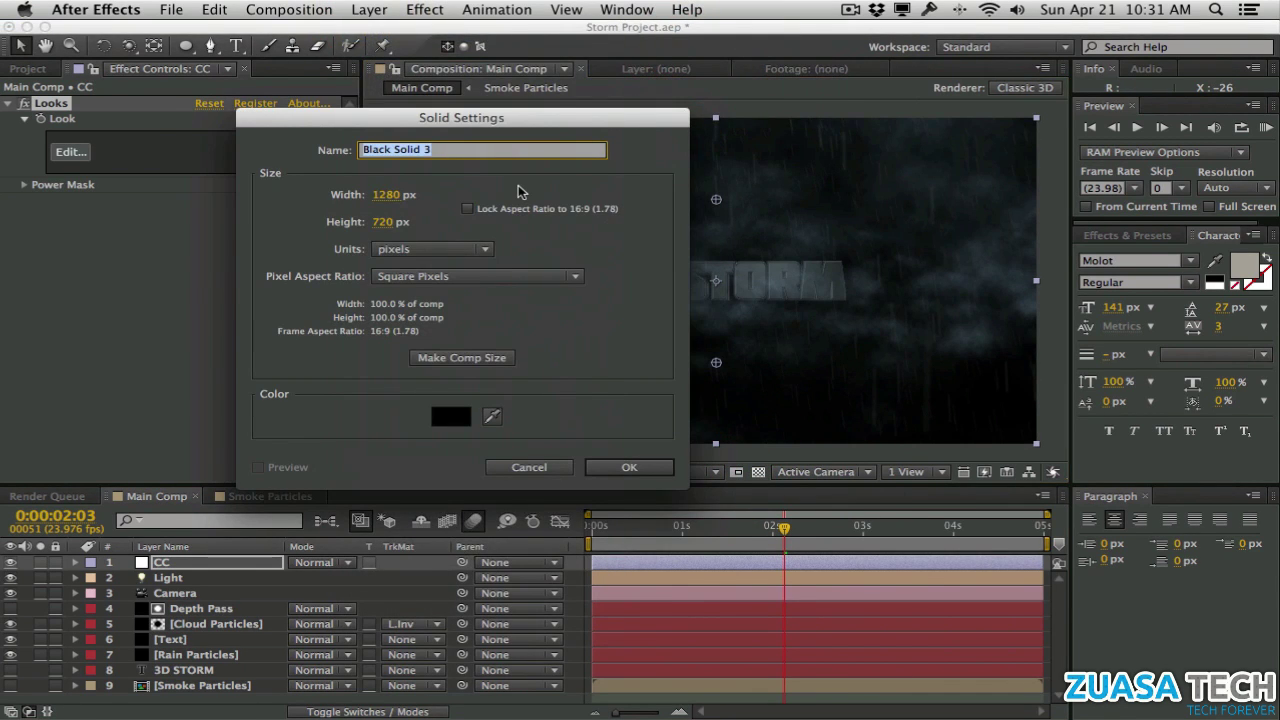
pyautogui.write('BG')
pyautogui.press('Return')
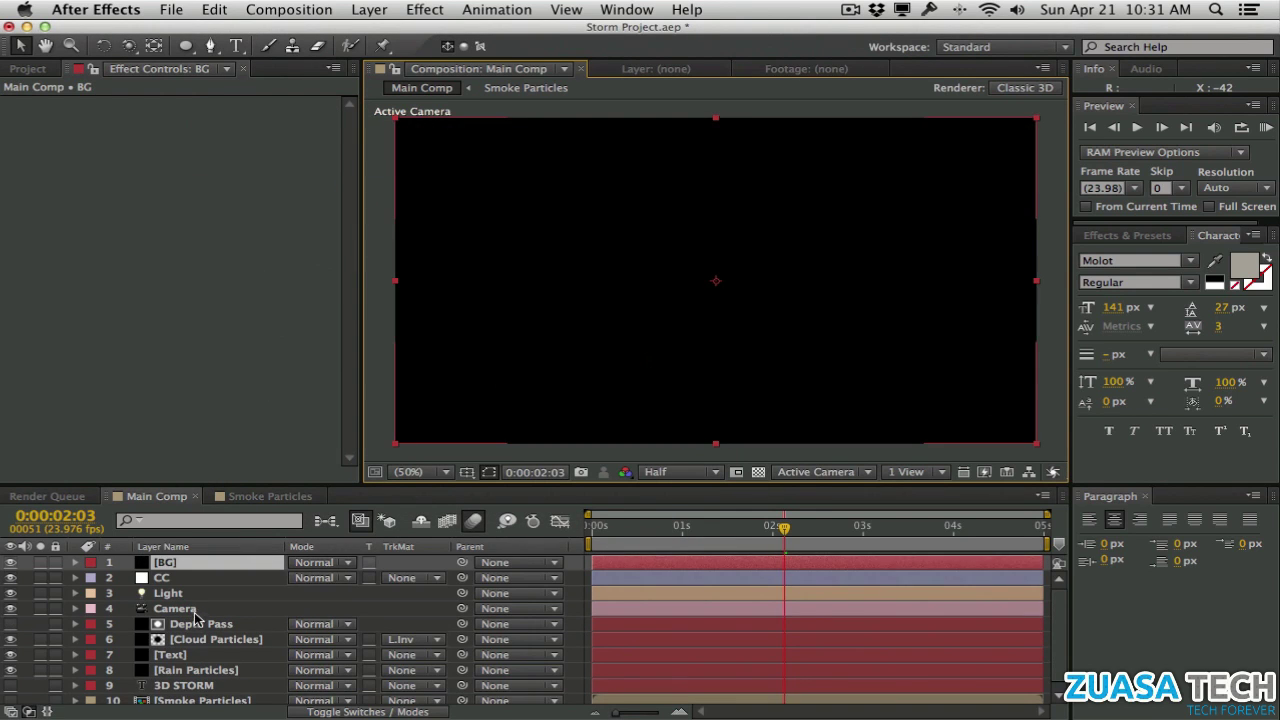
pyautogui.moveTo(195, 618); pyautogui.dragTo(221, 705)
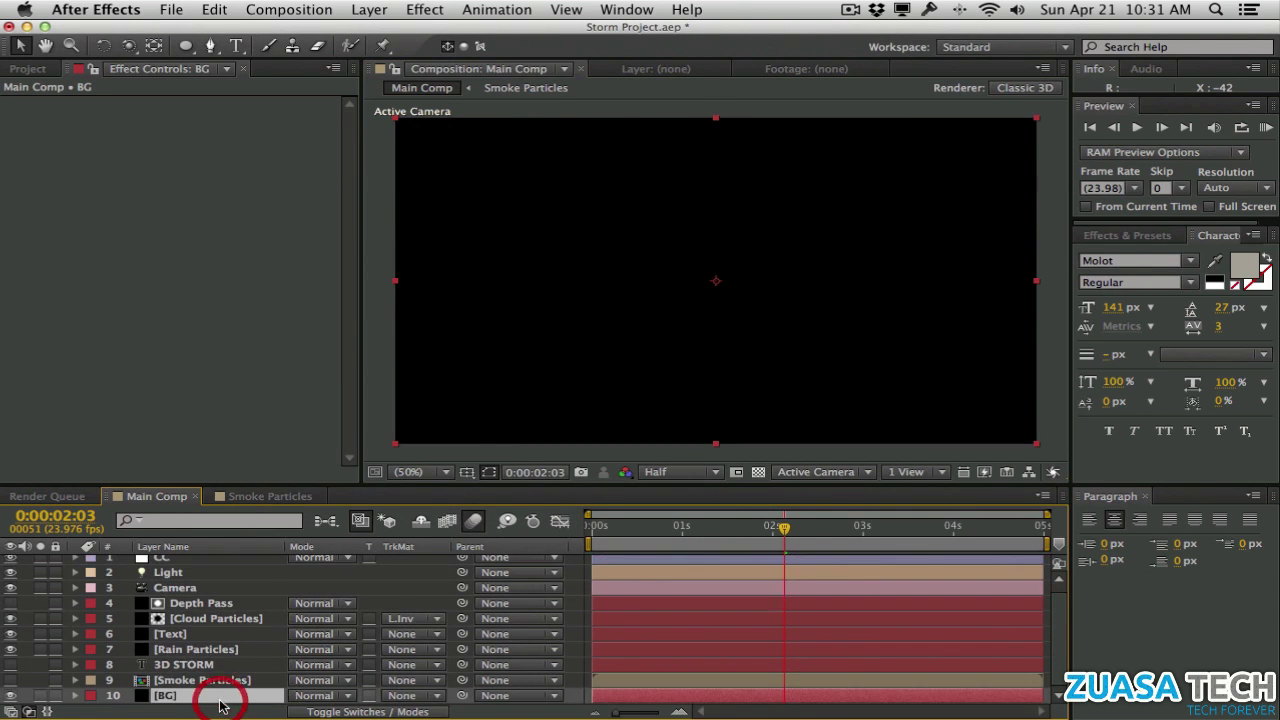
pyautogui.scroll(1, 212, 601)
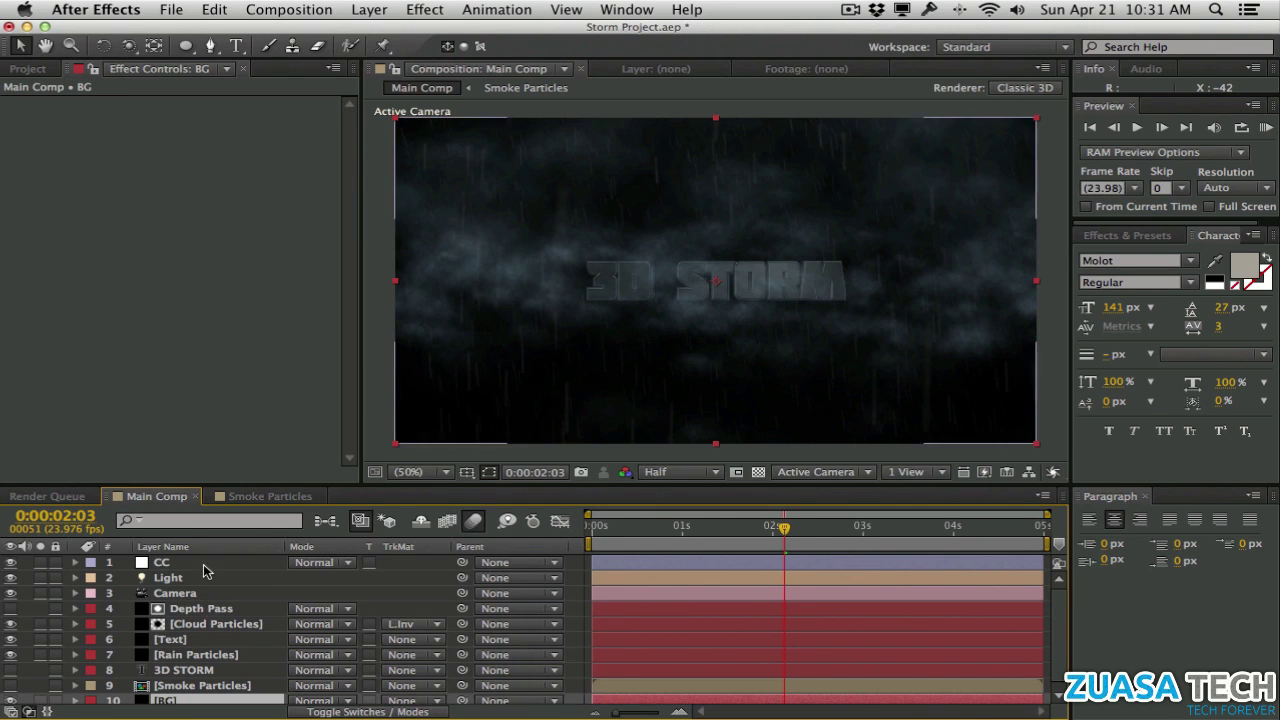
# Open the CC layer's look for editing in Magic Bullet Looks, browse the preset looks and apply Sunny Delite
pyautogui.click(195, 562)
pyautogui.click(70, 153)
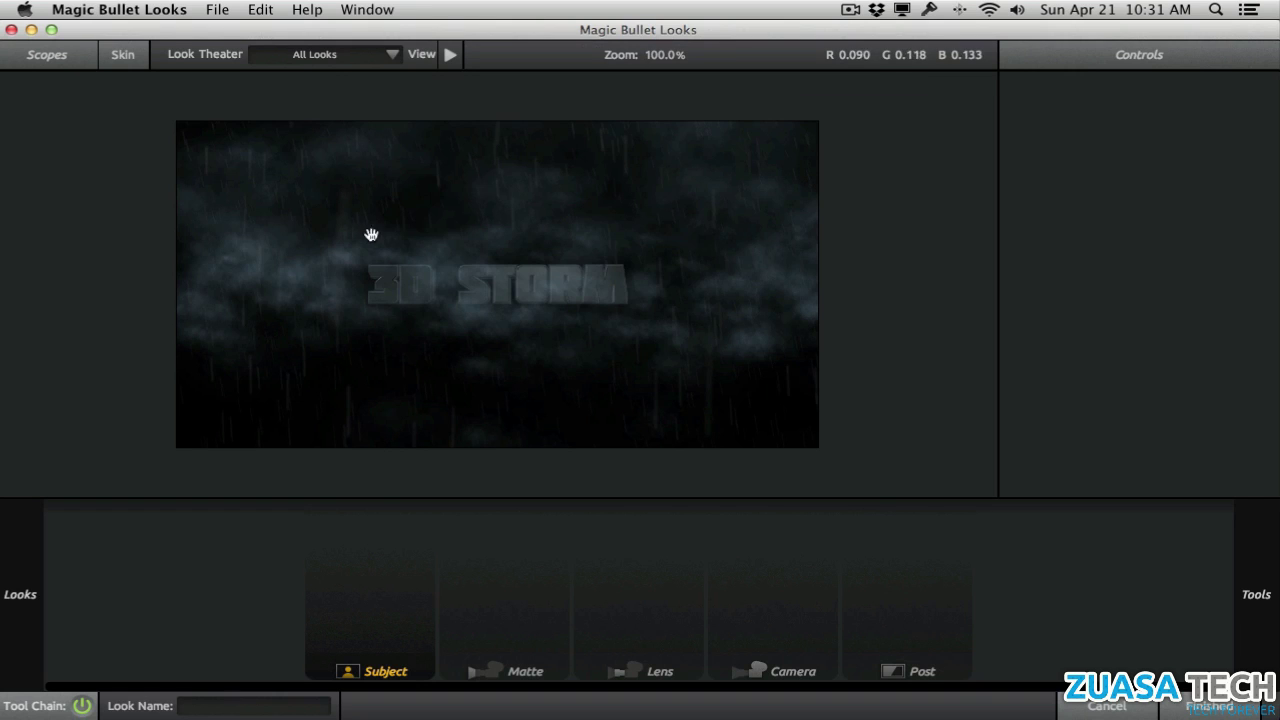
pyautogui.click(351, 297)
pyautogui.moveTo(1, 416)
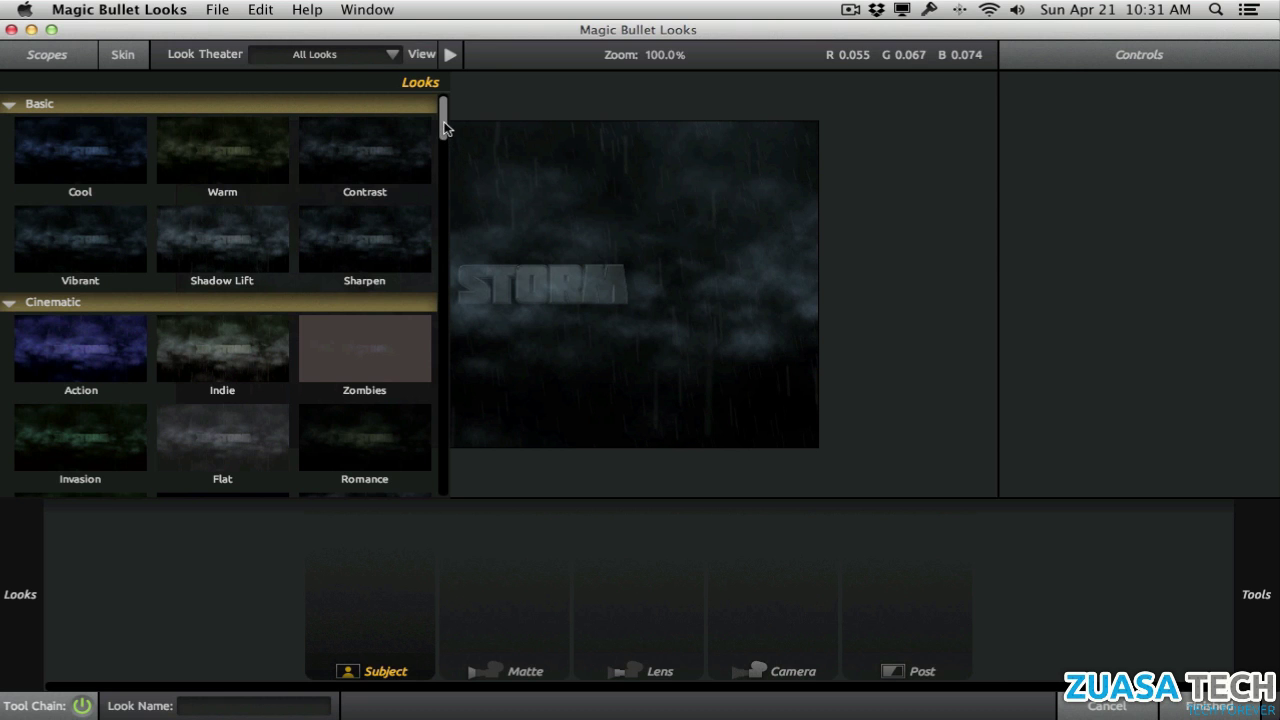
pyautogui.moveTo(446, 128); pyautogui.dragTo(443, 214)
pyautogui.click(78, 311)
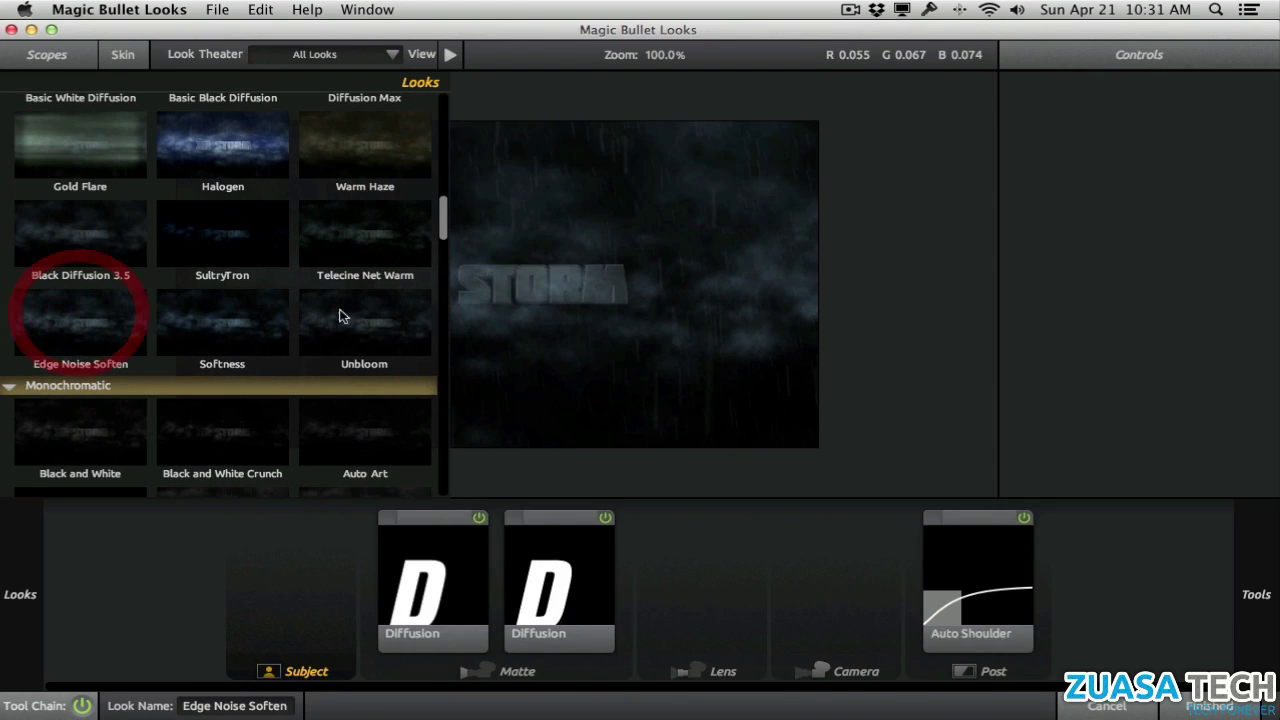
pyautogui.moveTo(444, 234); pyautogui.dragTo(443, 420)
pyautogui.click(82, 197)
pyautogui.click(63, 181)
pyautogui.click(373, 348)
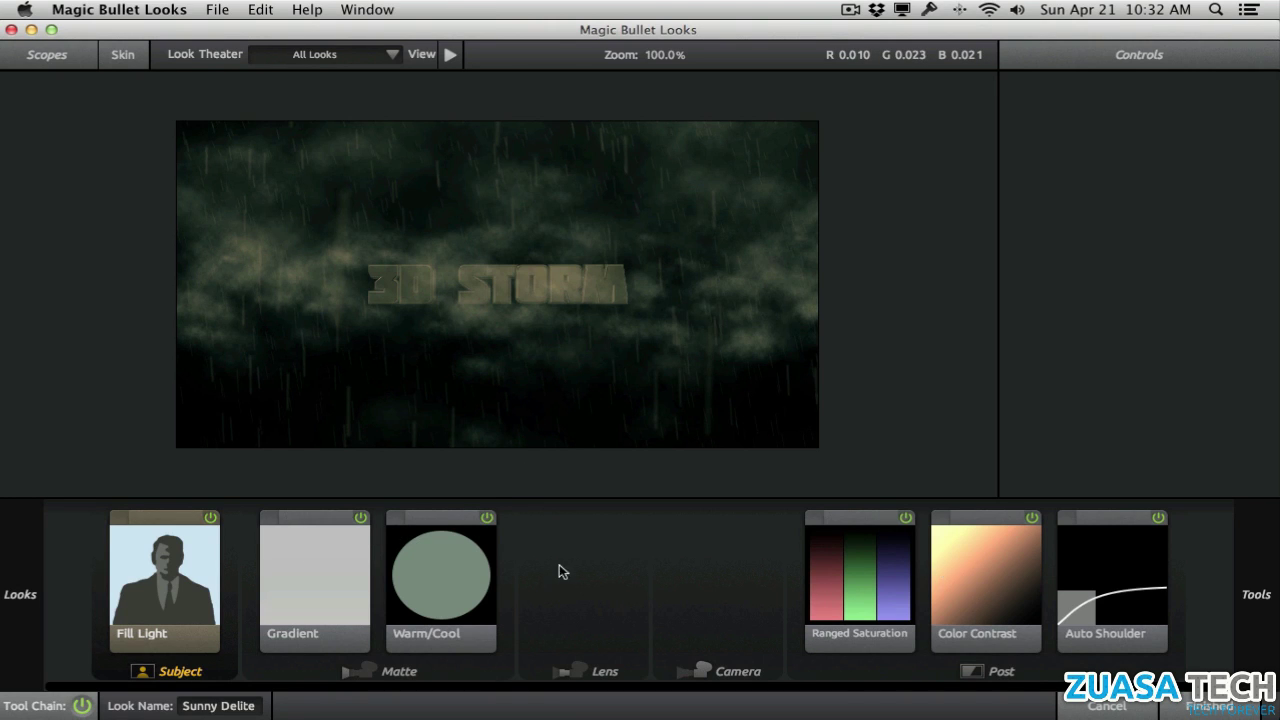
# Shift the Warm/Cool tool towards blue, with Warm/Cool at +0.245 and Tint at +0.162
pyautogui.click(434, 575)
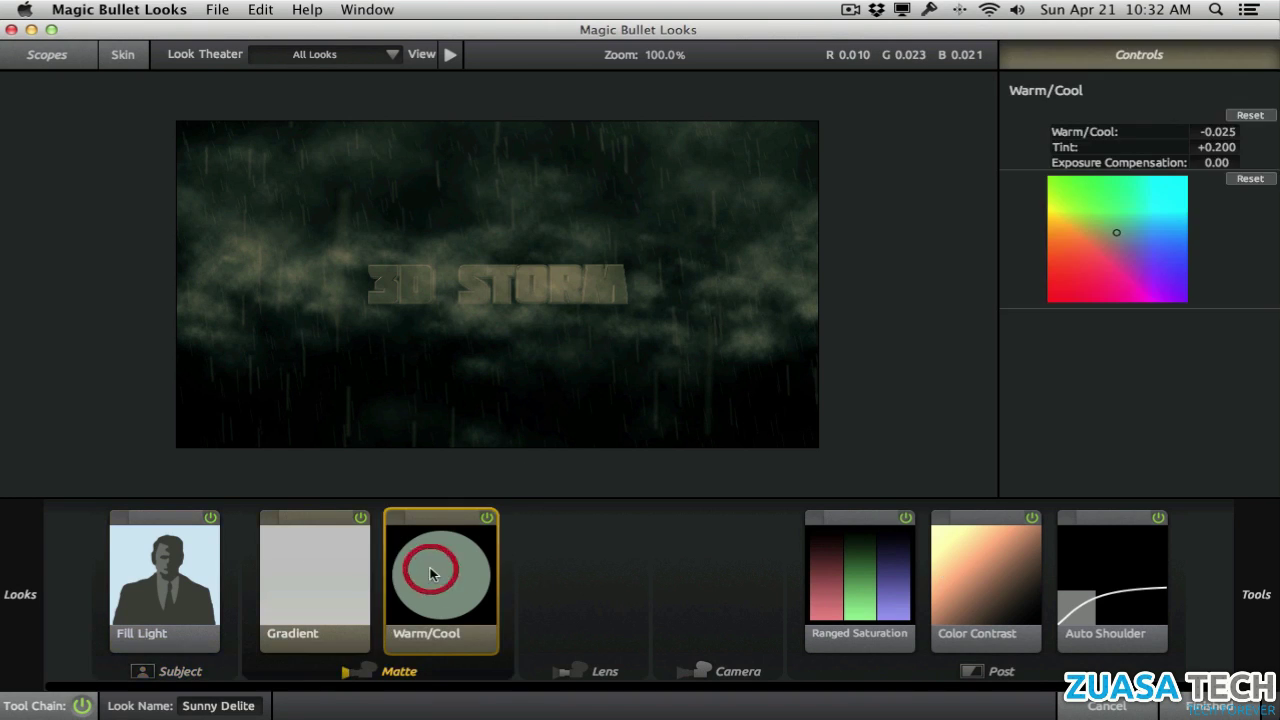
pyautogui.click(1117, 233)
pyautogui.moveTo(1112, 230); pyautogui.dragTo(1125, 233)
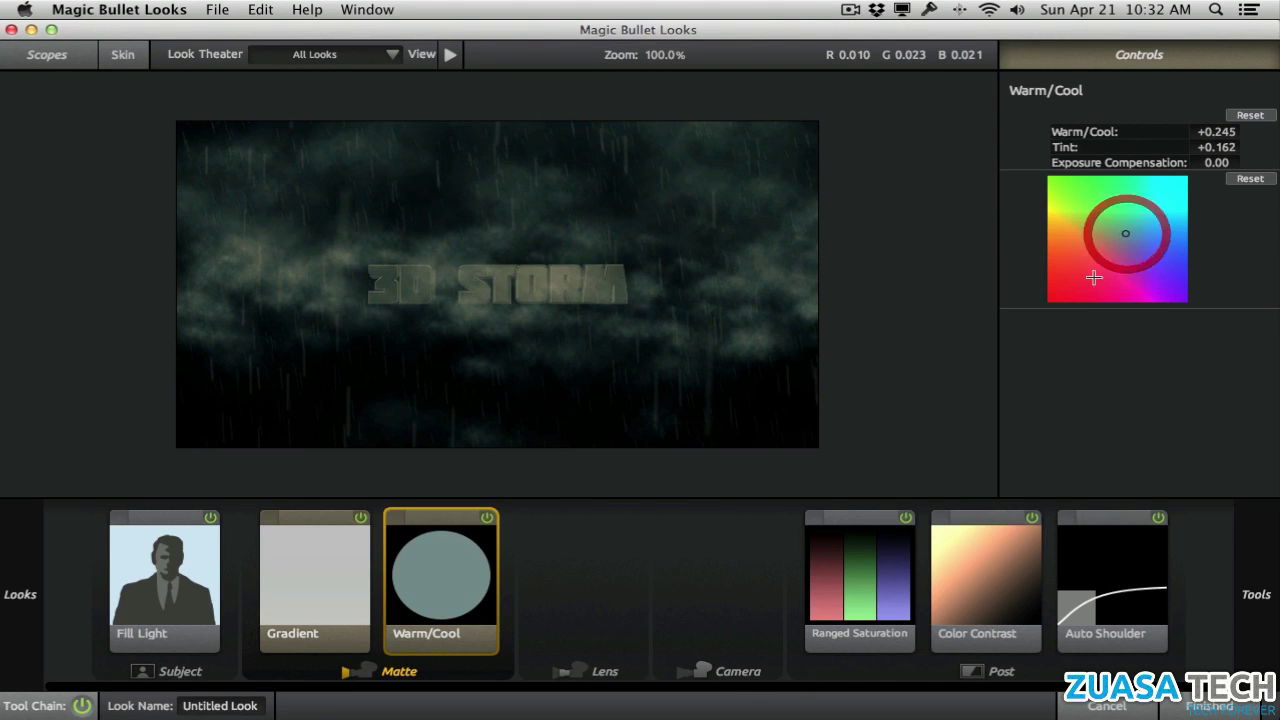
# Review the Auto Shoulder and Color Contrast settings, and set the Fill Light's fill to 14.00%
pyautogui.click(1108, 567)
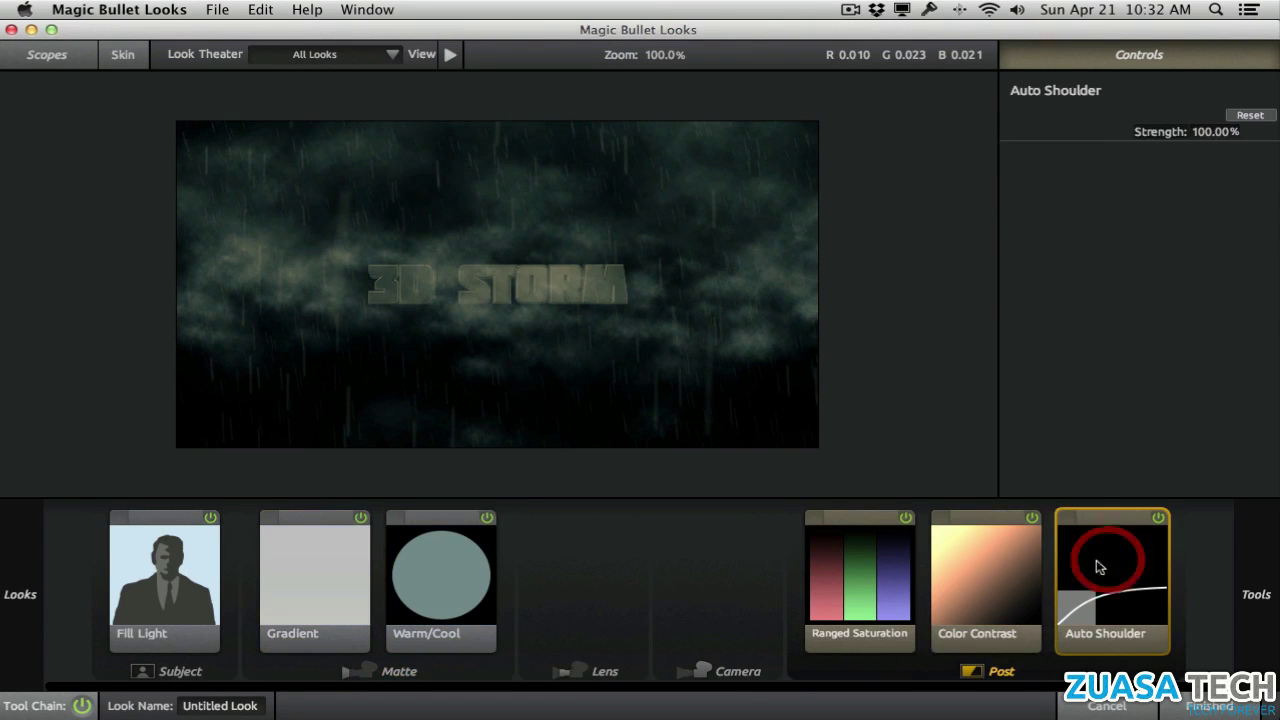
pyautogui.click(1003, 566)
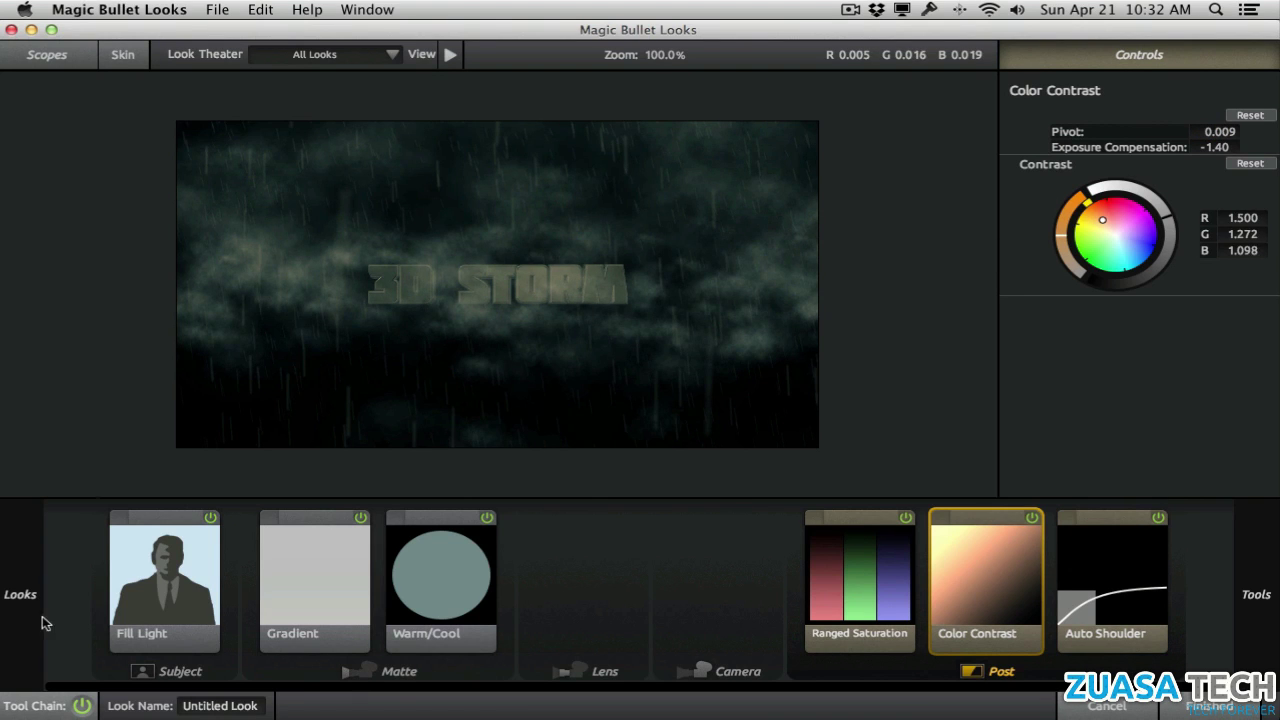
pyautogui.click(160, 575)
pyautogui.moveTo(1213, 133)
pyautogui.mouseDown()
pyautogui.moveTo(1191, 133)
pyautogui.moveTo(1209, 131)
pyautogui.mouseUp()
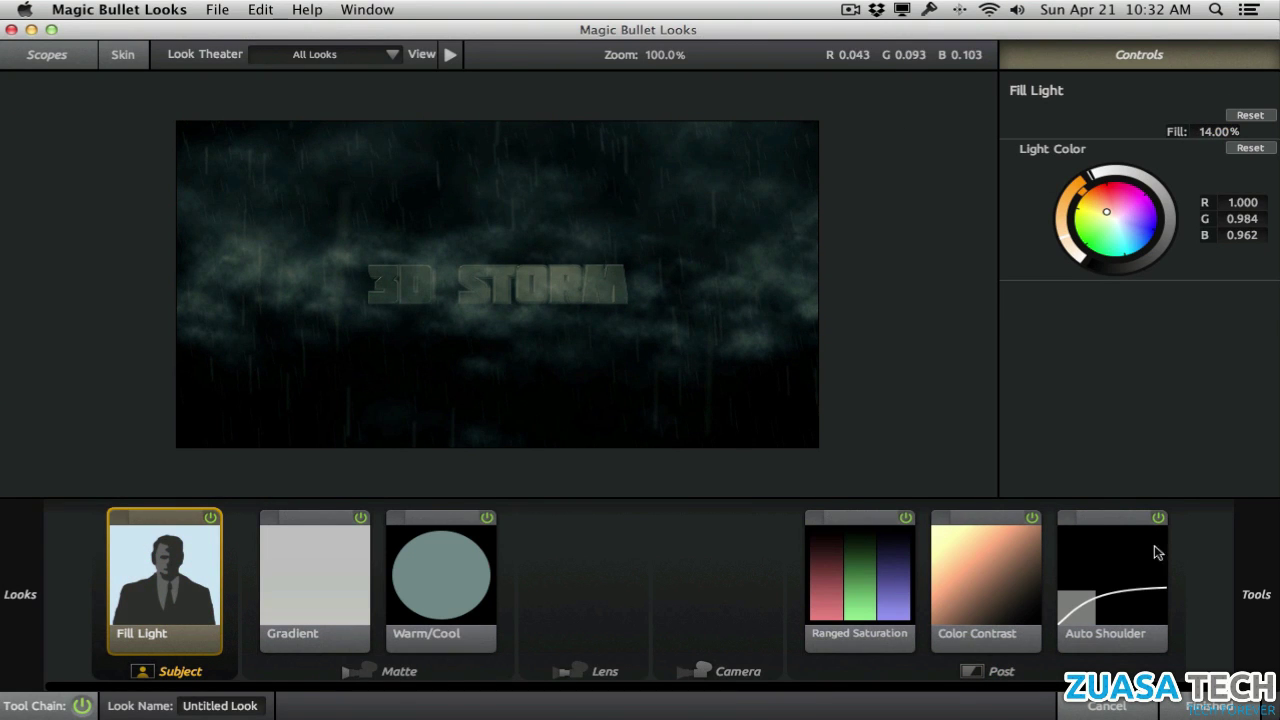
# Add a Vignette lens tool with radius 0.777, spread 0.940, falloff 0.335 and strength 56.0%, and apply the finished look to the layer
pyautogui.moveTo(1274, 538)
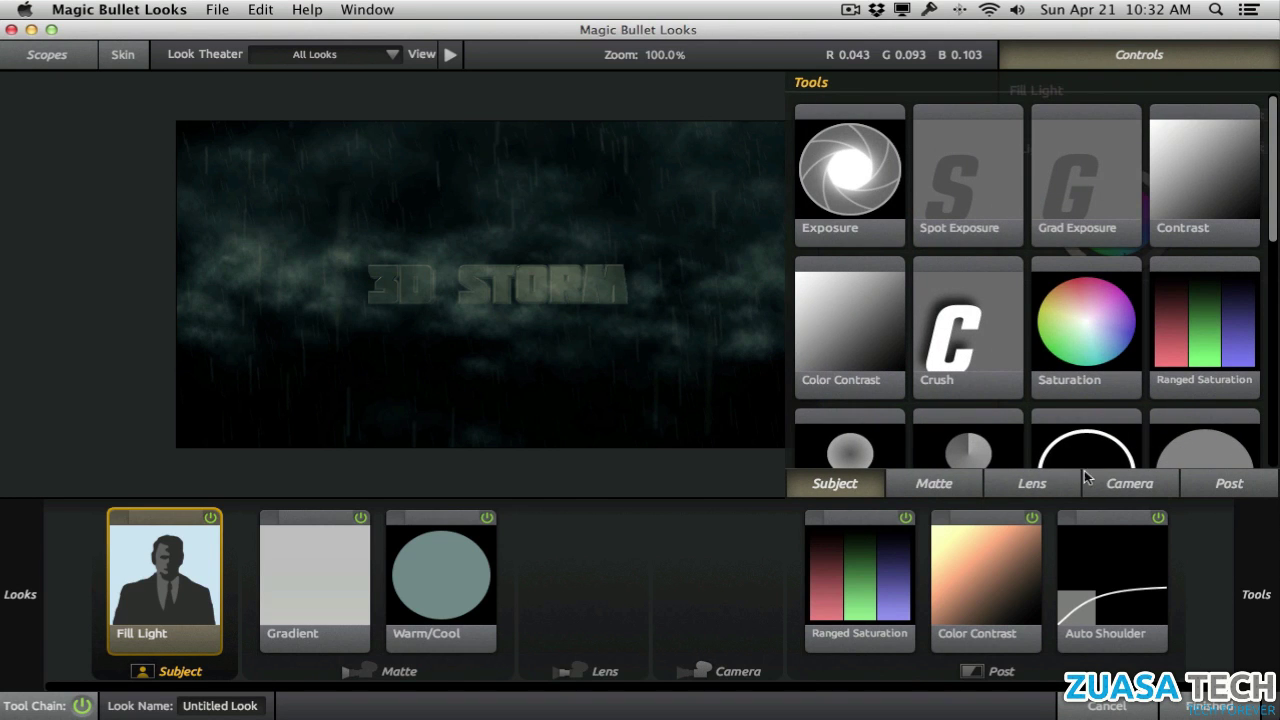
pyautogui.click(1052, 484)
pyautogui.click(1177, 200)
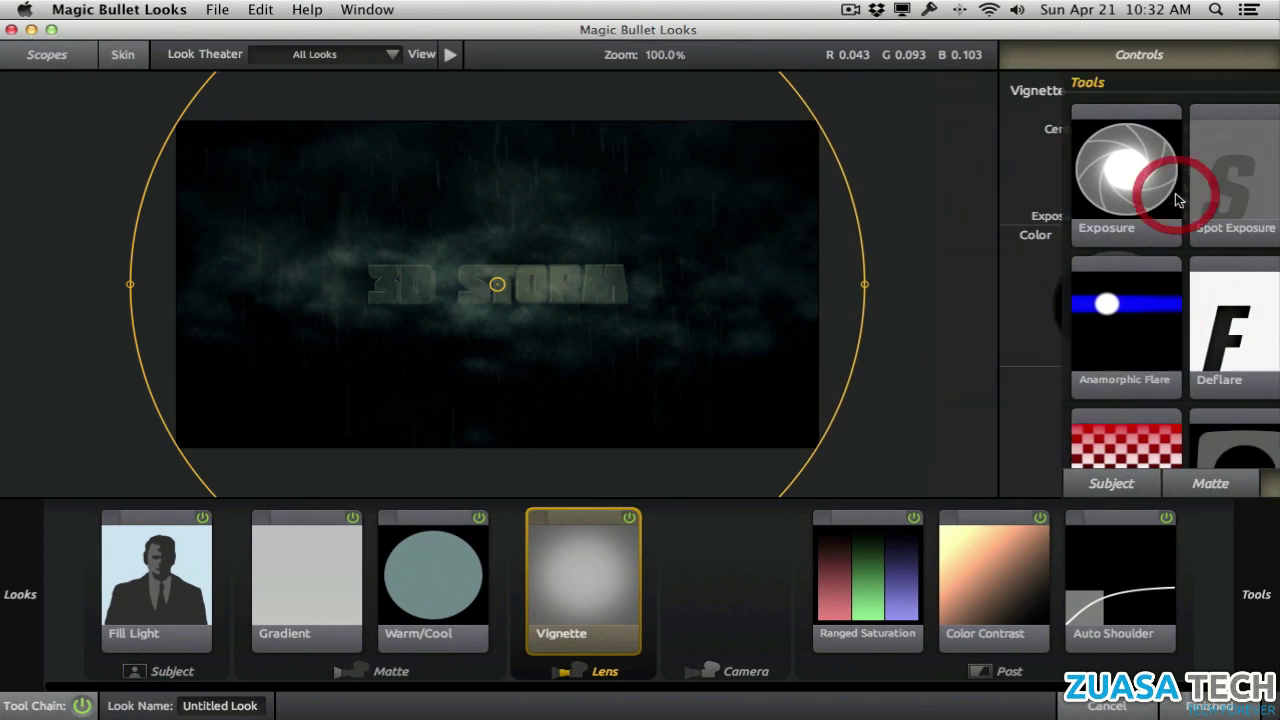
pyautogui.moveTo(1206, 143); pyautogui.dragTo(1197, 147)
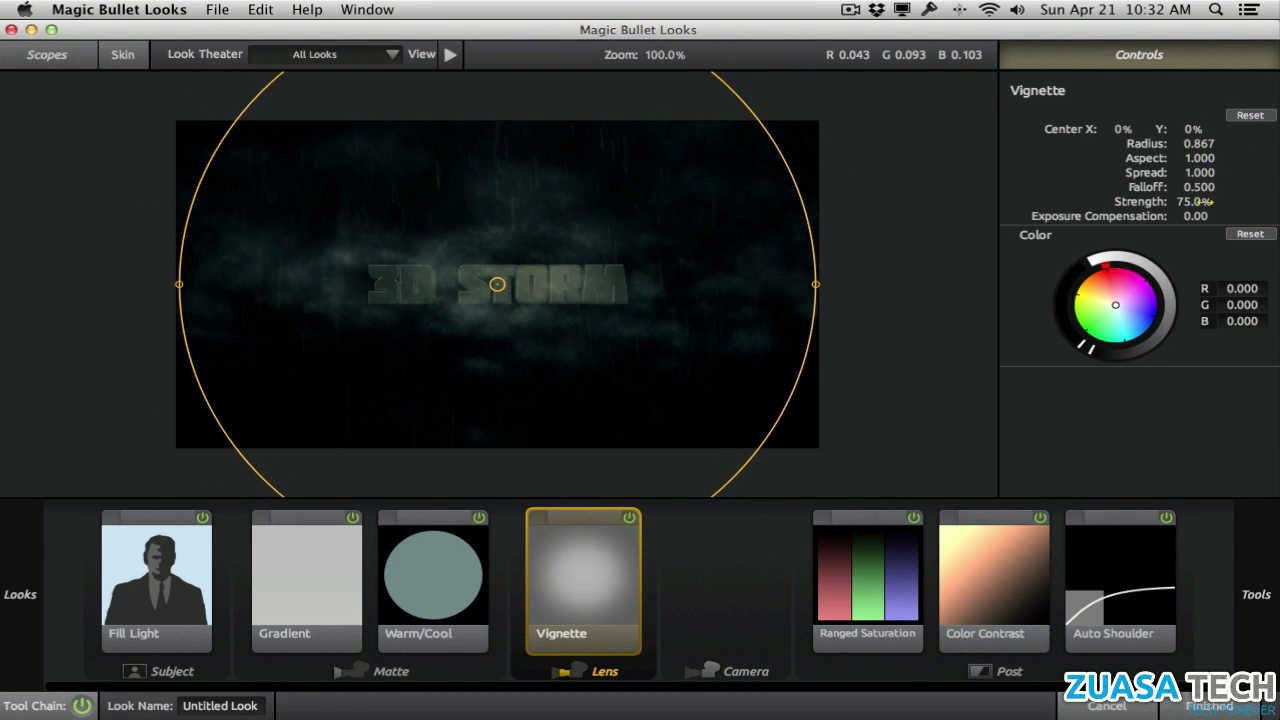
pyautogui.moveTo(1205, 202)
pyautogui.mouseDown()
pyautogui.moveTo(1188, 203)
pyautogui.moveTo(1200, 187)
pyautogui.mouseUp()
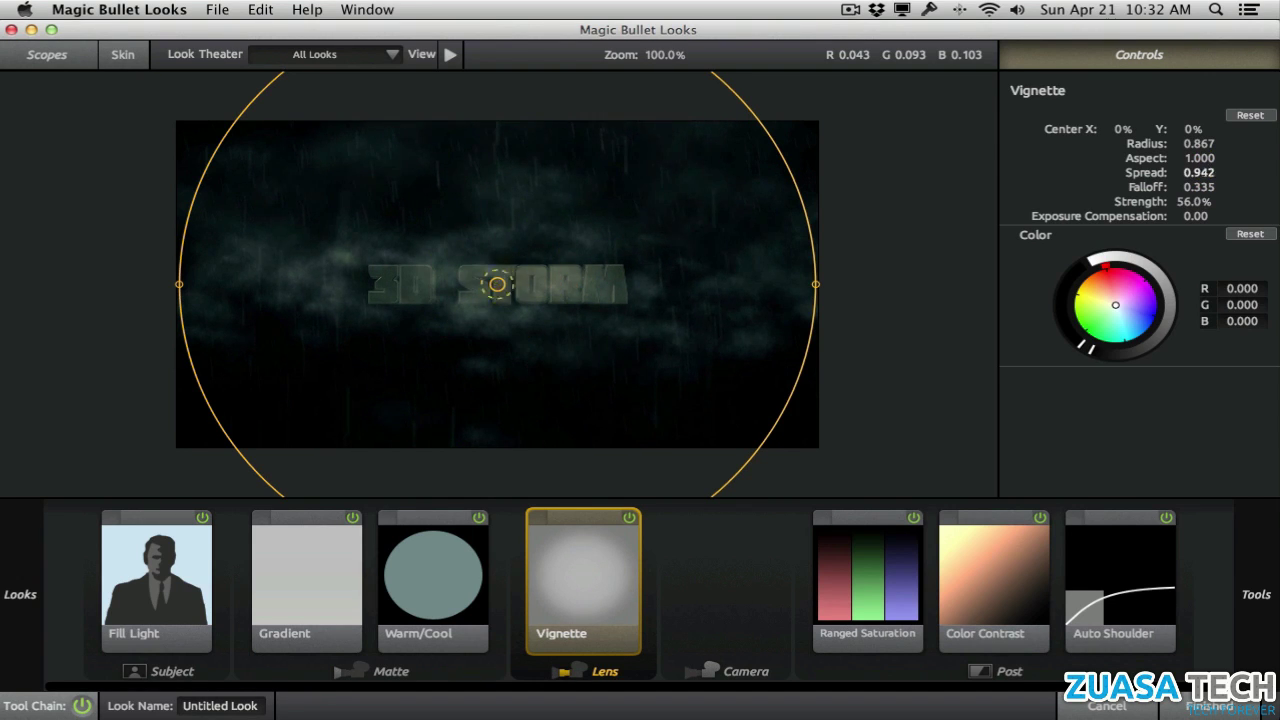
pyautogui.moveTo(1203, 144)
pyautogui.mouseDown()
pyautogui.moveTo(1190, 144)
pyautogui.moveTo(1203, 144)
pyautogui.mouseUp()
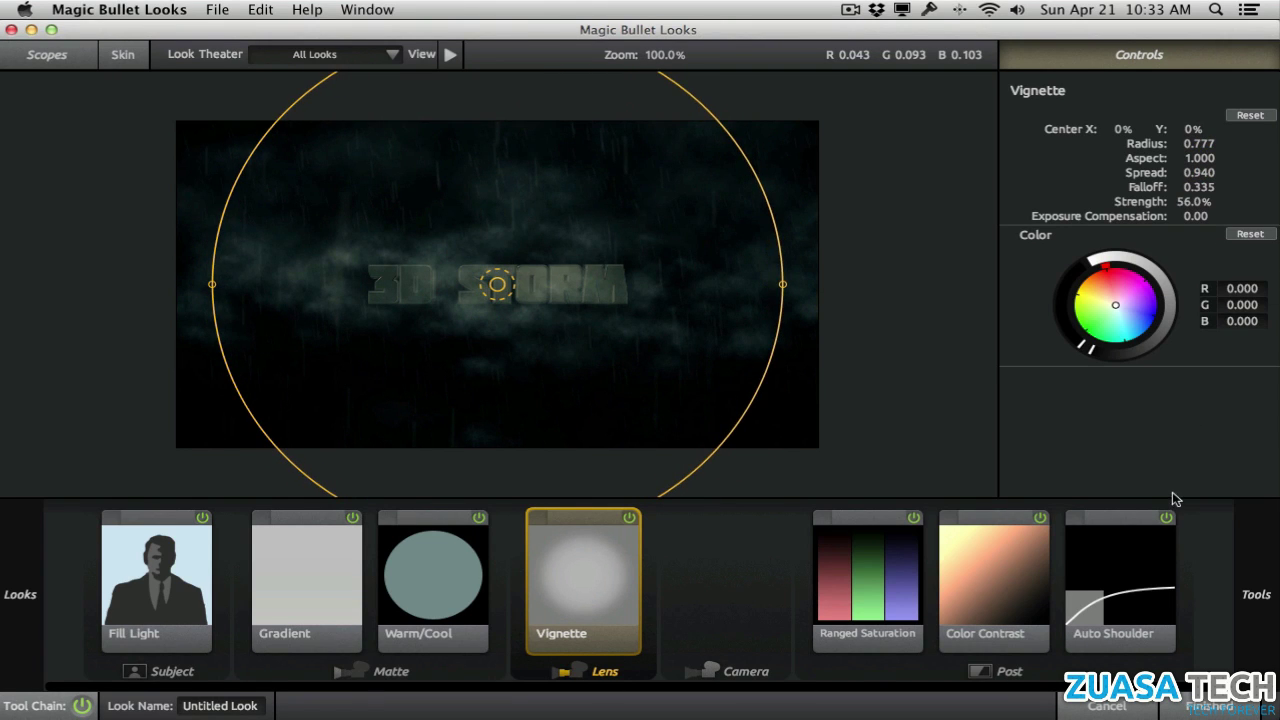
pyautogui.click(1207, 706)
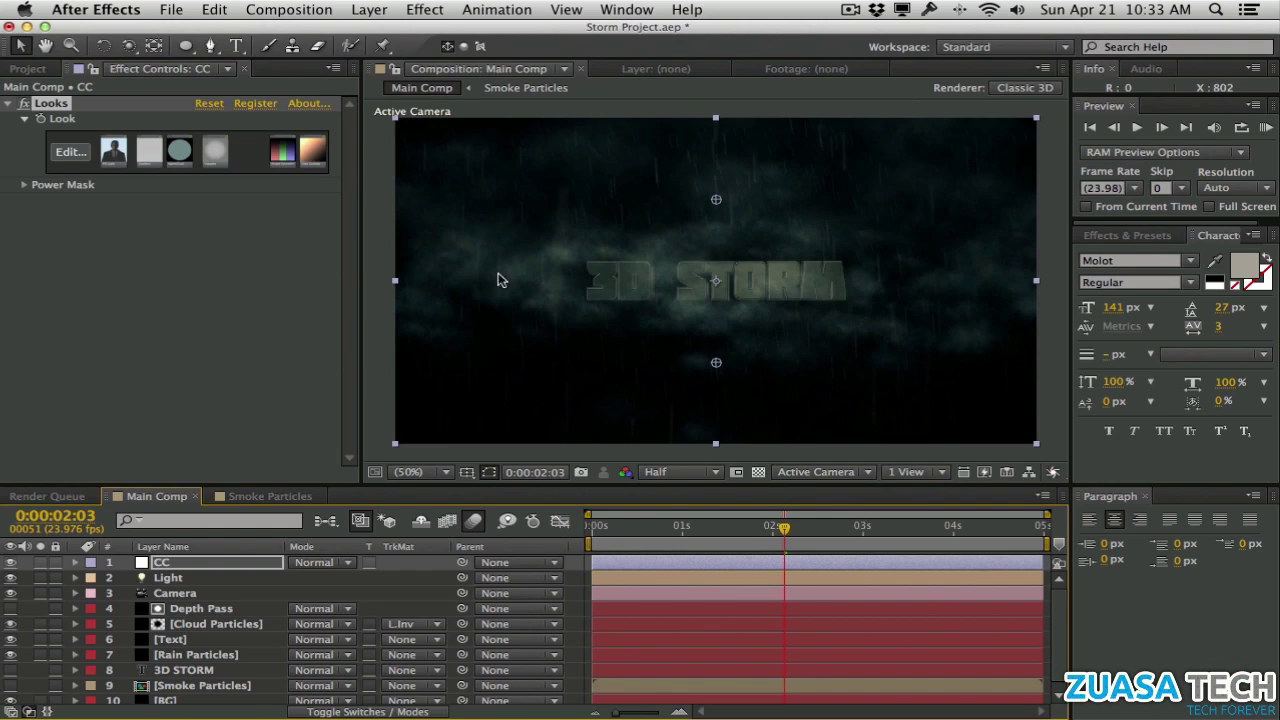
# Compare the scene with the CC color grading layer hidden and shown
pyautogui.click(370, 341)
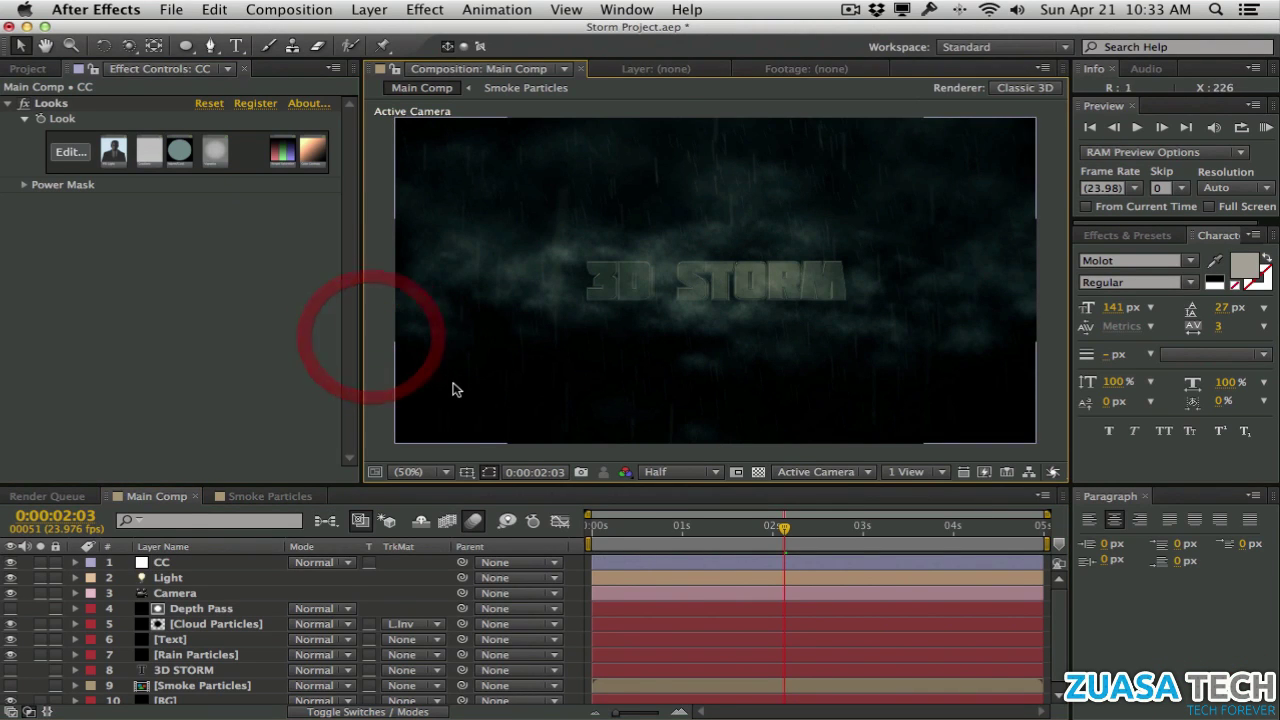
pyautogui.click(11, 563)
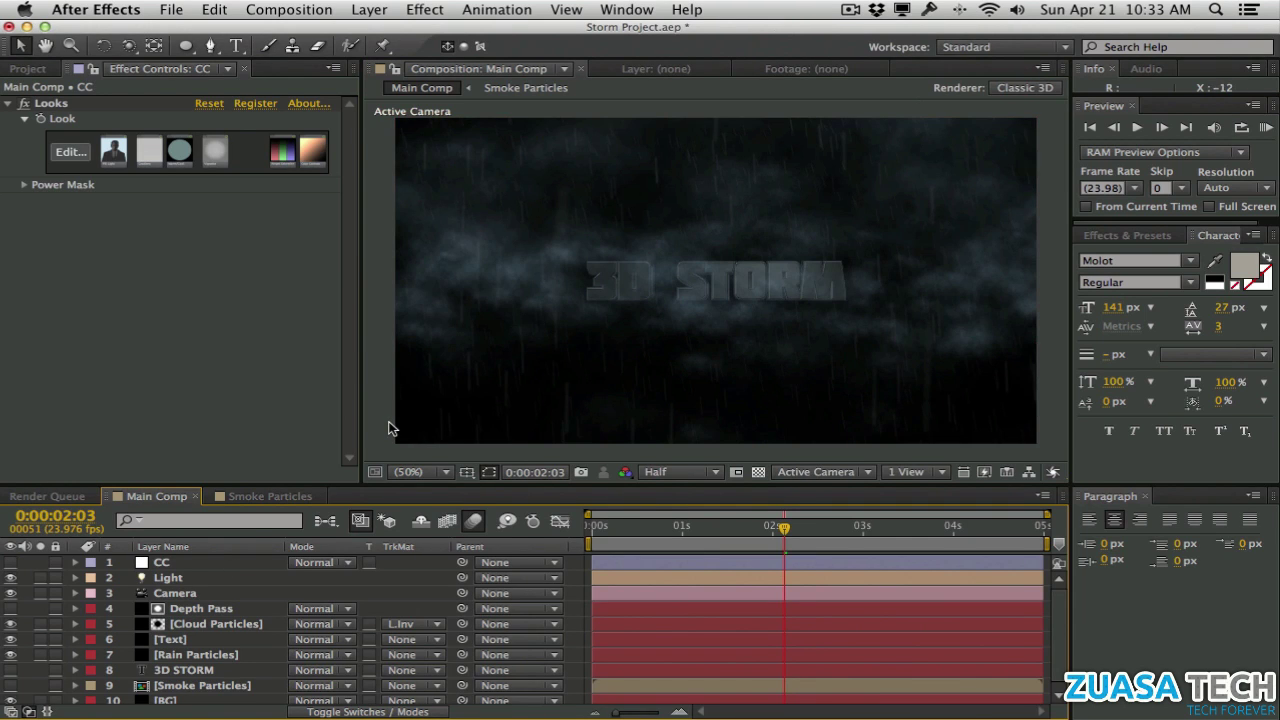
pyautogui.click(11, 563)
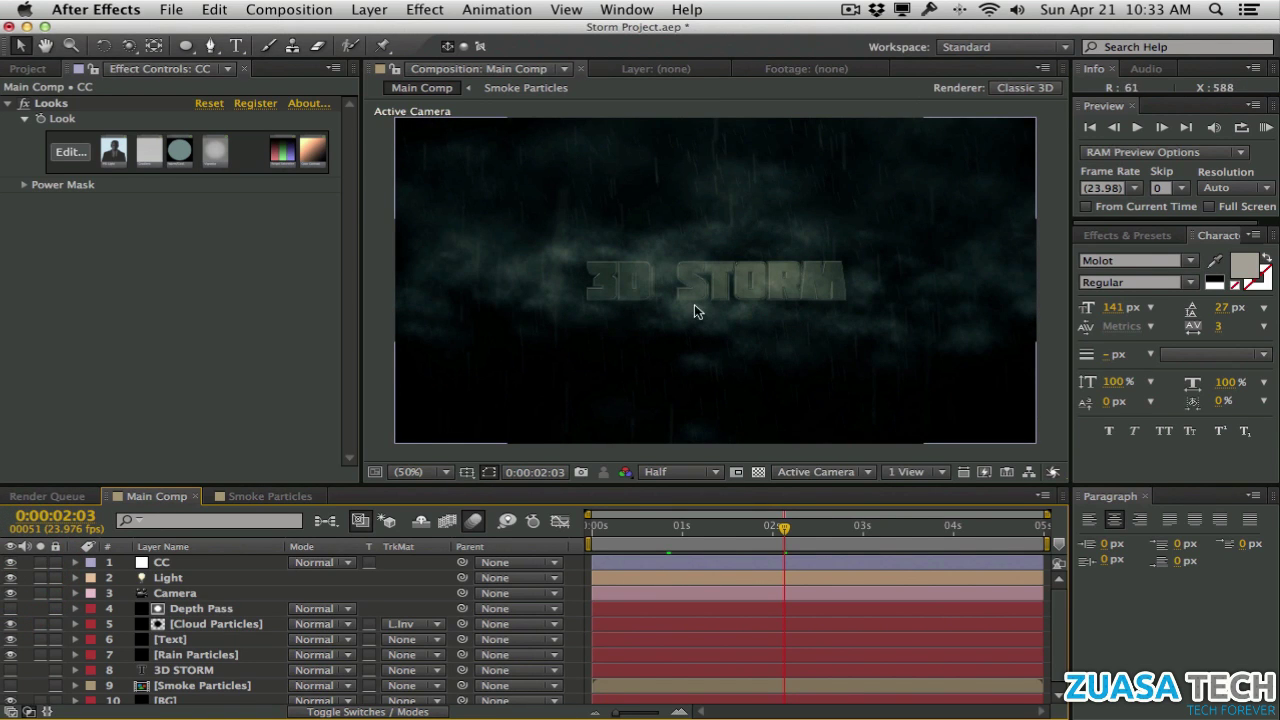
pyautogui.click(379, 299)
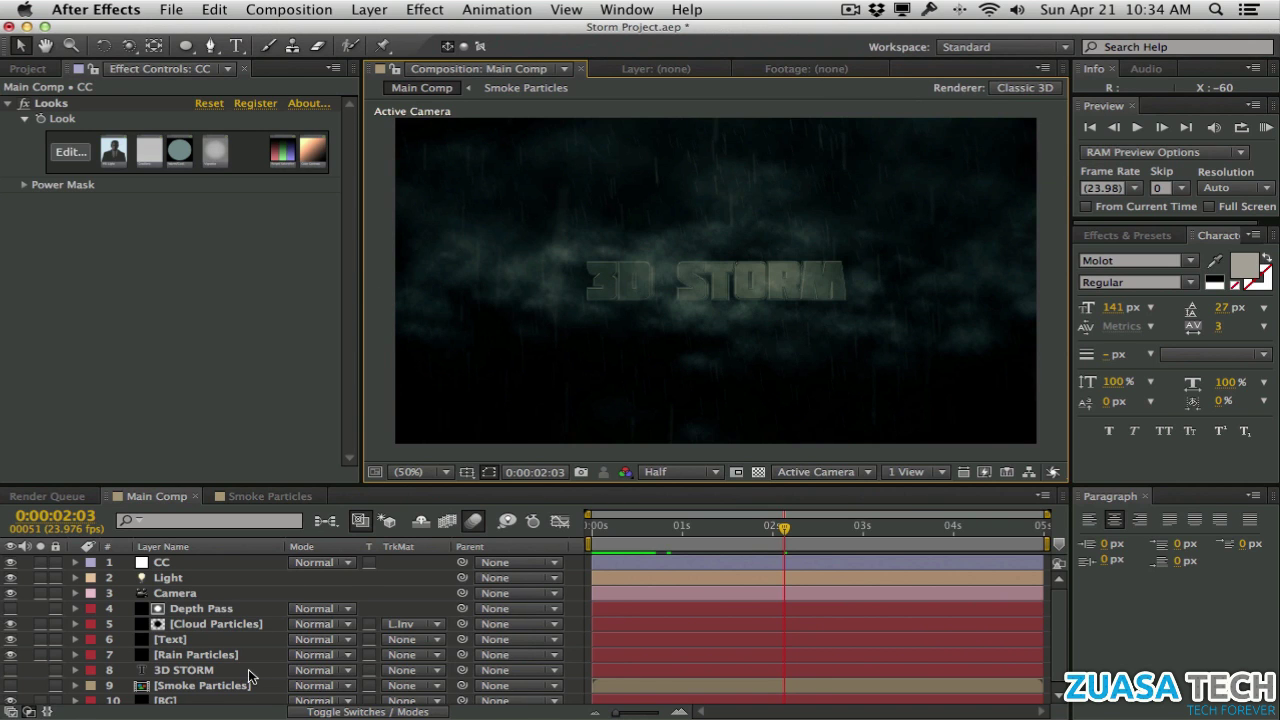
# Apply the Fast Blur effect to the Text layer
pyautogui.scroll(-1, 249, 677)
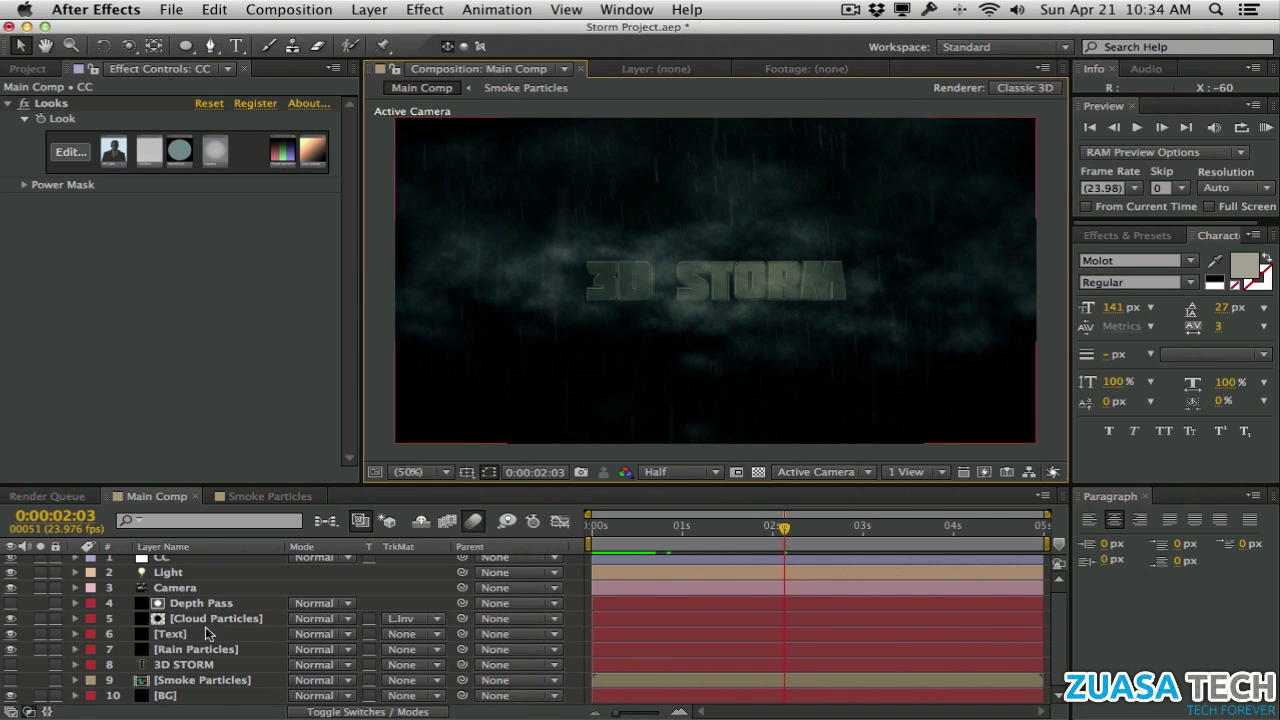
pyautogui.click(175, 634)
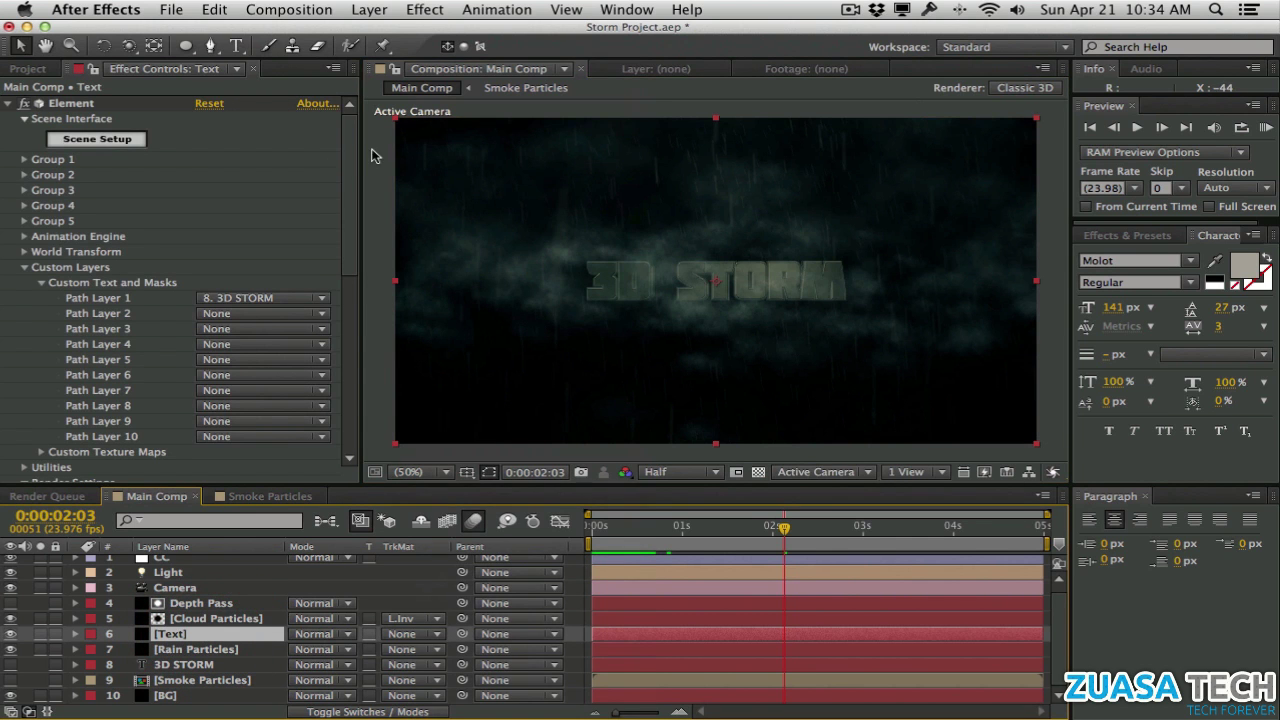
pyautogui.click(428, 10)
pyautogui.moveTo(468, 128)
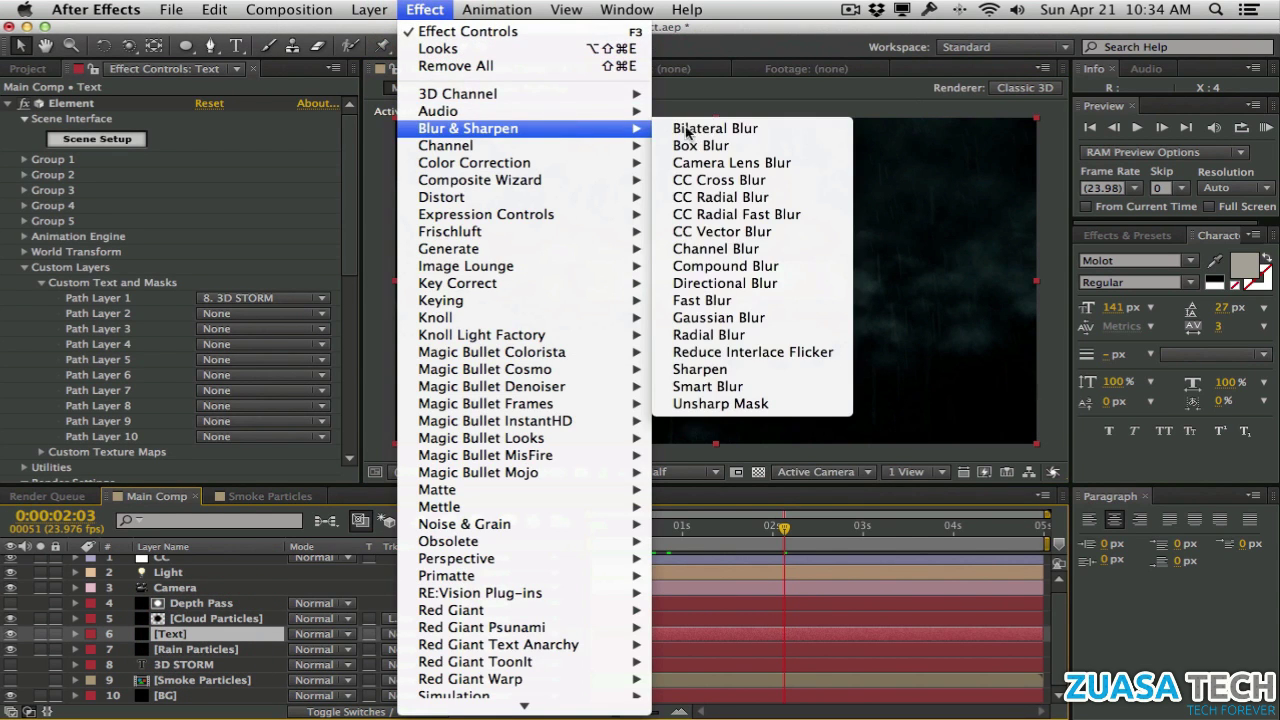
pyautogui.click(771, 299)
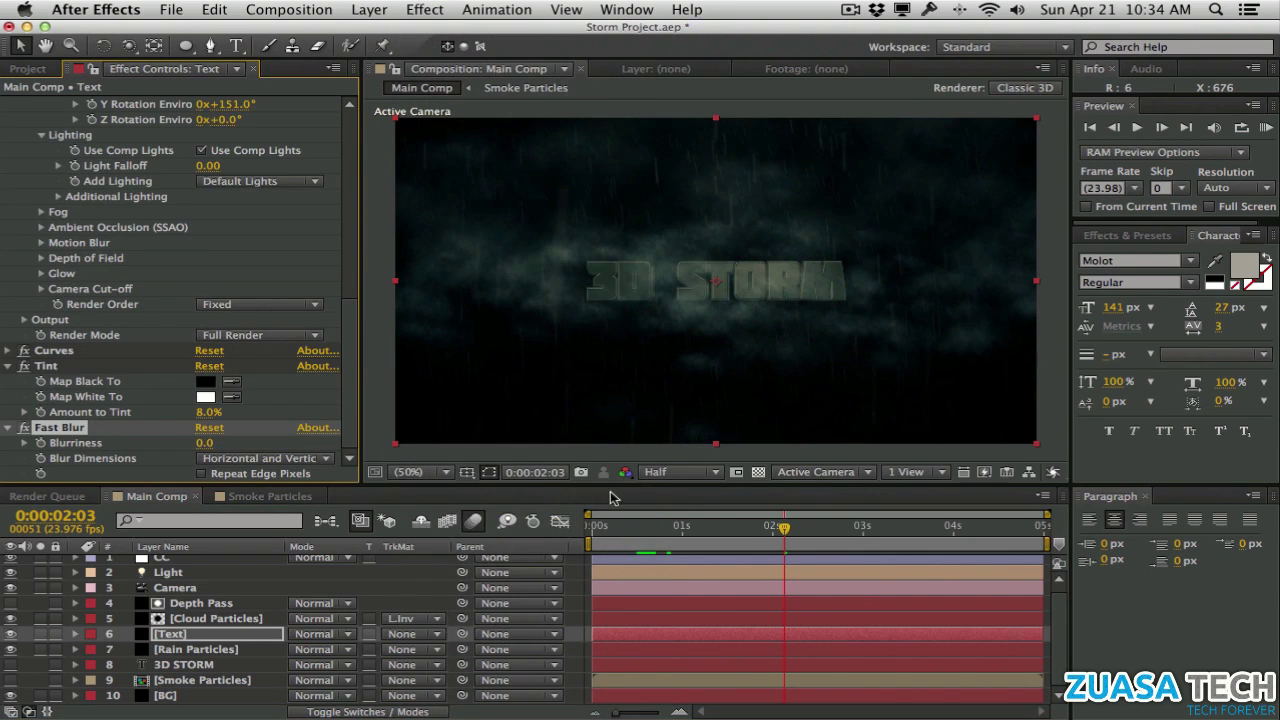
# Set the preview resolution to Full, and give the Text layer's Fast Blur a Blurriness of 0.5 with Repeat Edge Pixels enabled
pyautogui.click(716, 476)
pyautogui.click(695, 516)
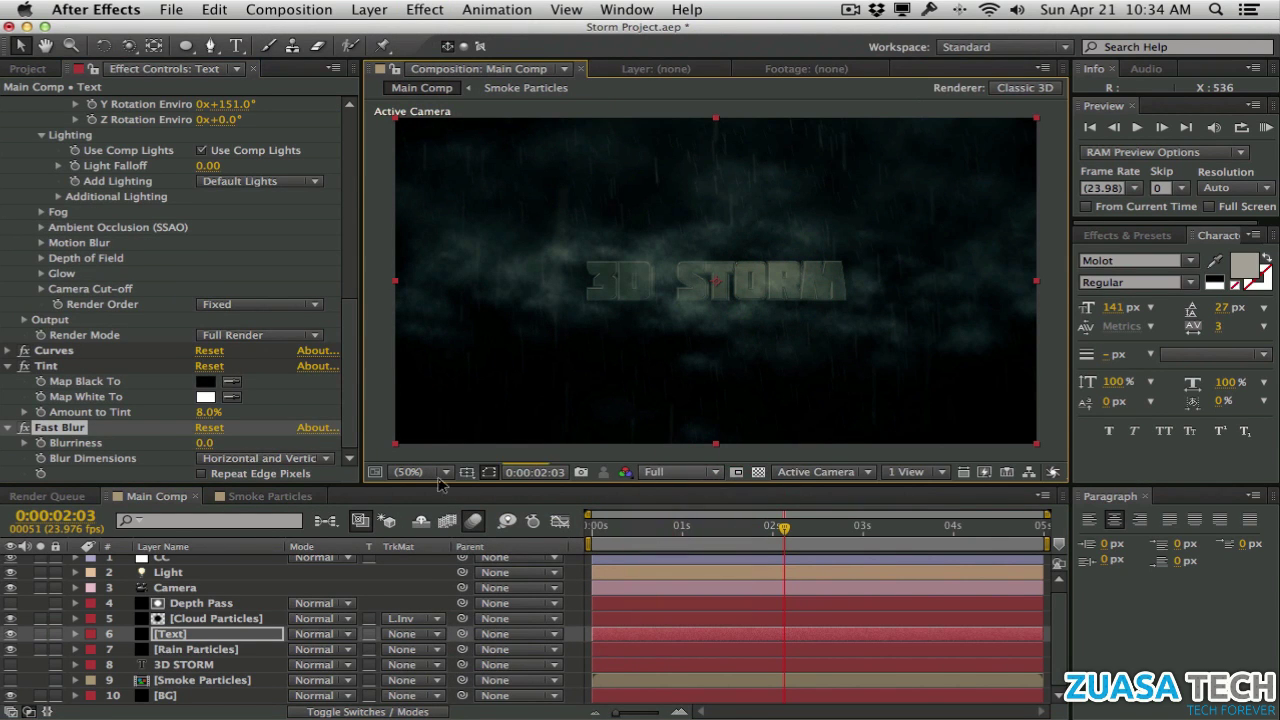
pyautogui.click(440, 474)
pyautogui.click(445, 599)
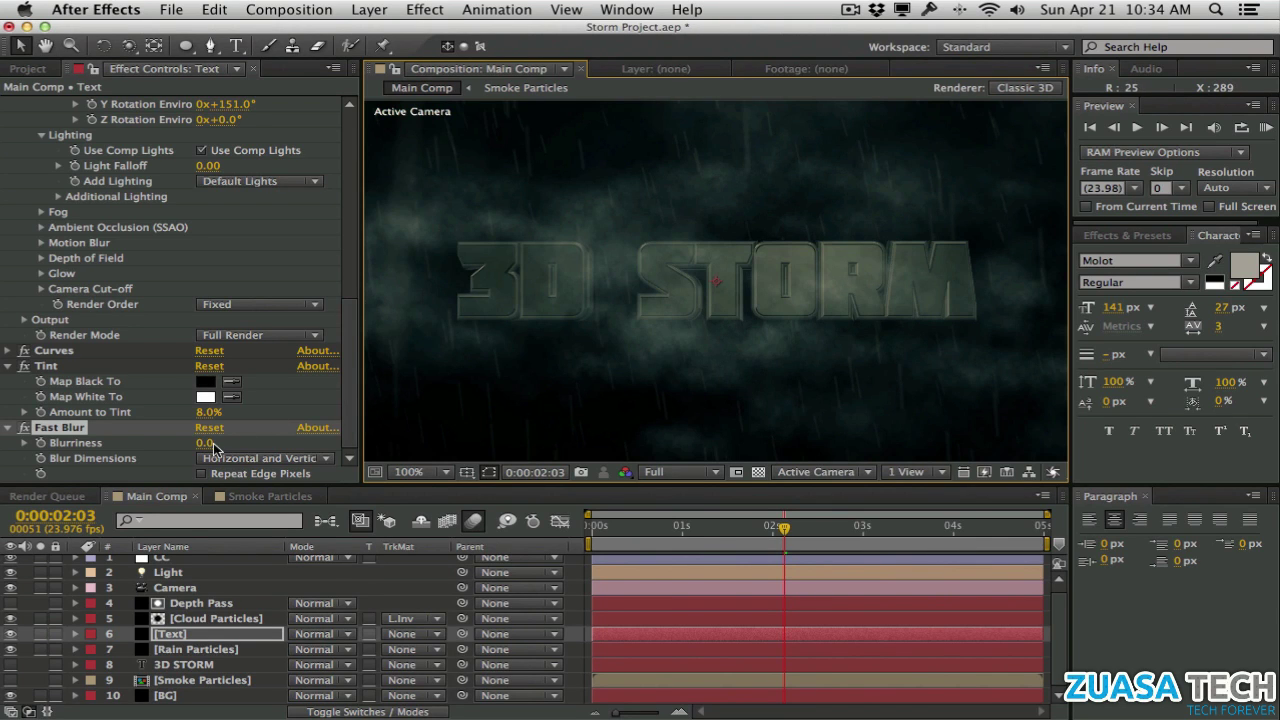
pyautogui.click(208, 443)
pyautogui.write('0.5')
pyautogui.press('Return')
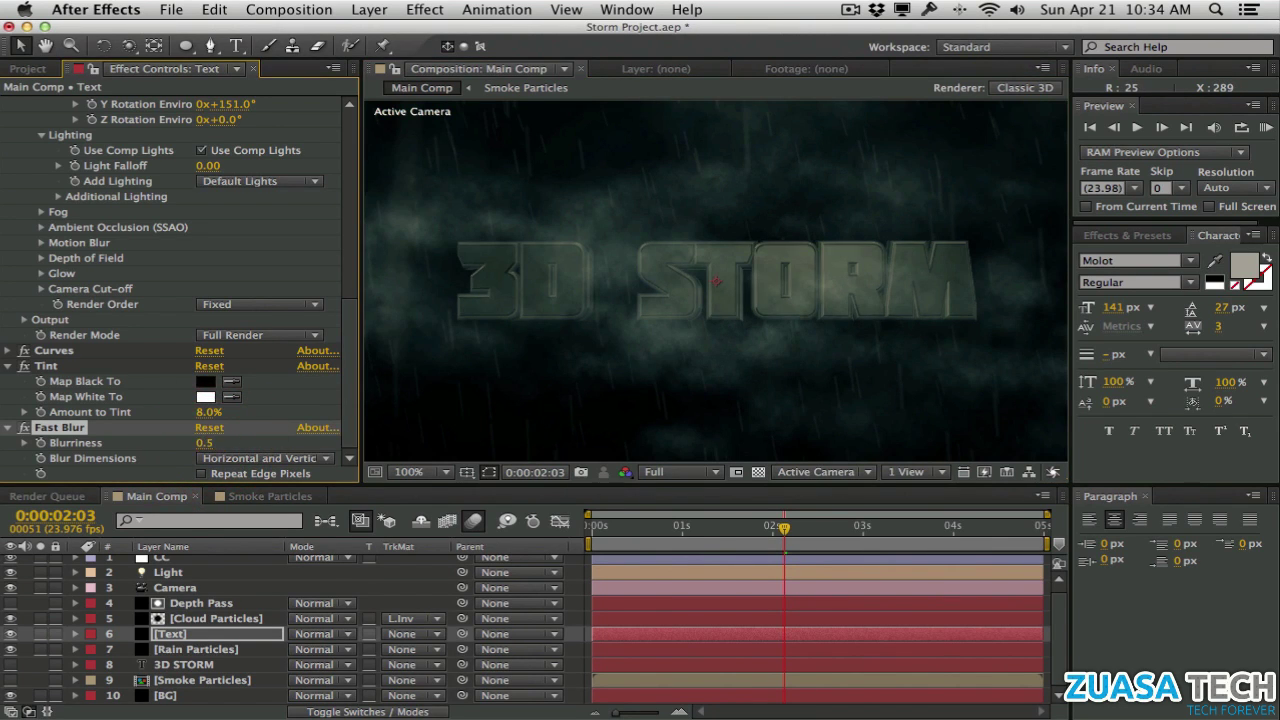
pyautogui.click(203, 474)
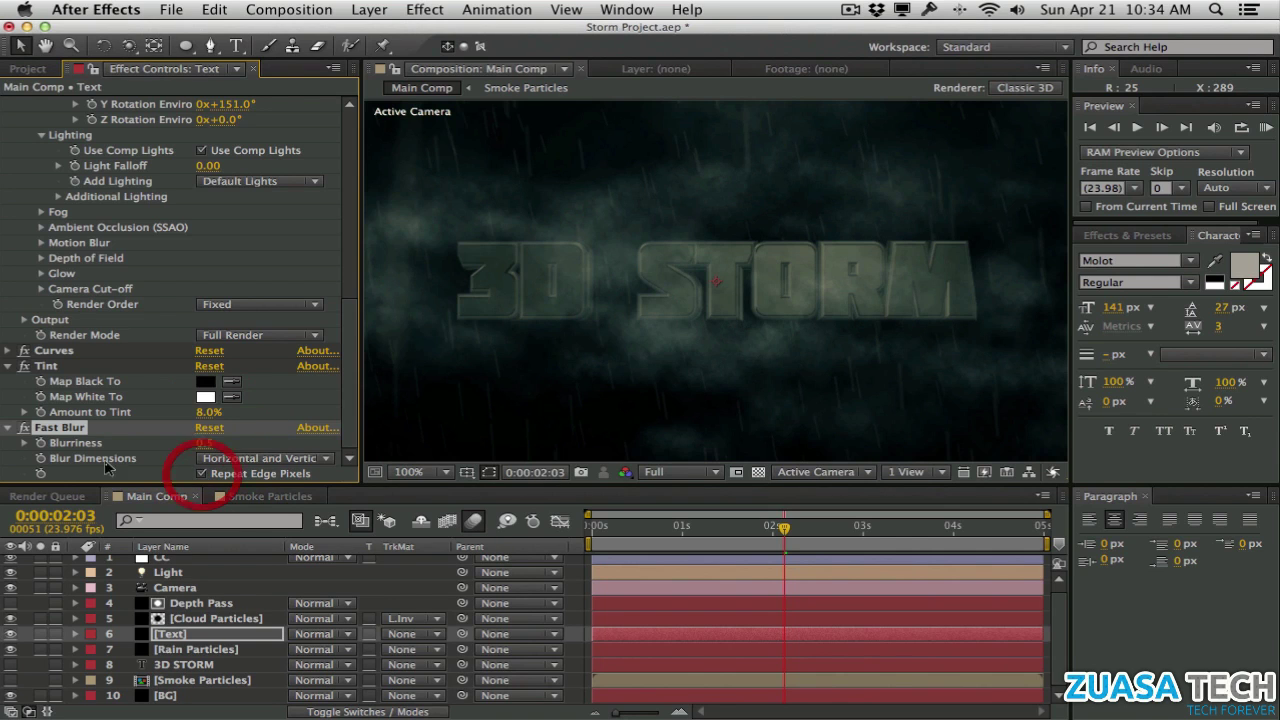
pyautogui.click(25, 428)
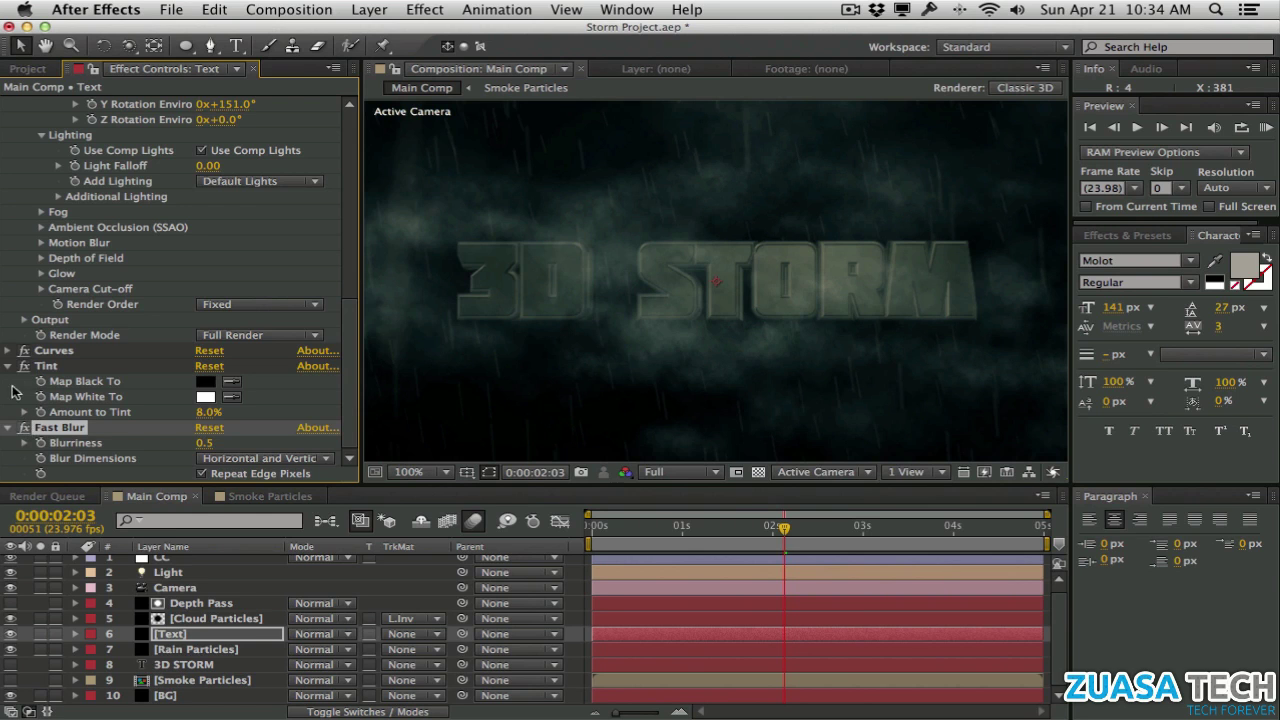
# Collapse the settings of the Tint and Fast Blur effects on the Text layer
pyautogui.click(408, 472)
pyautogui.click(445, 449)
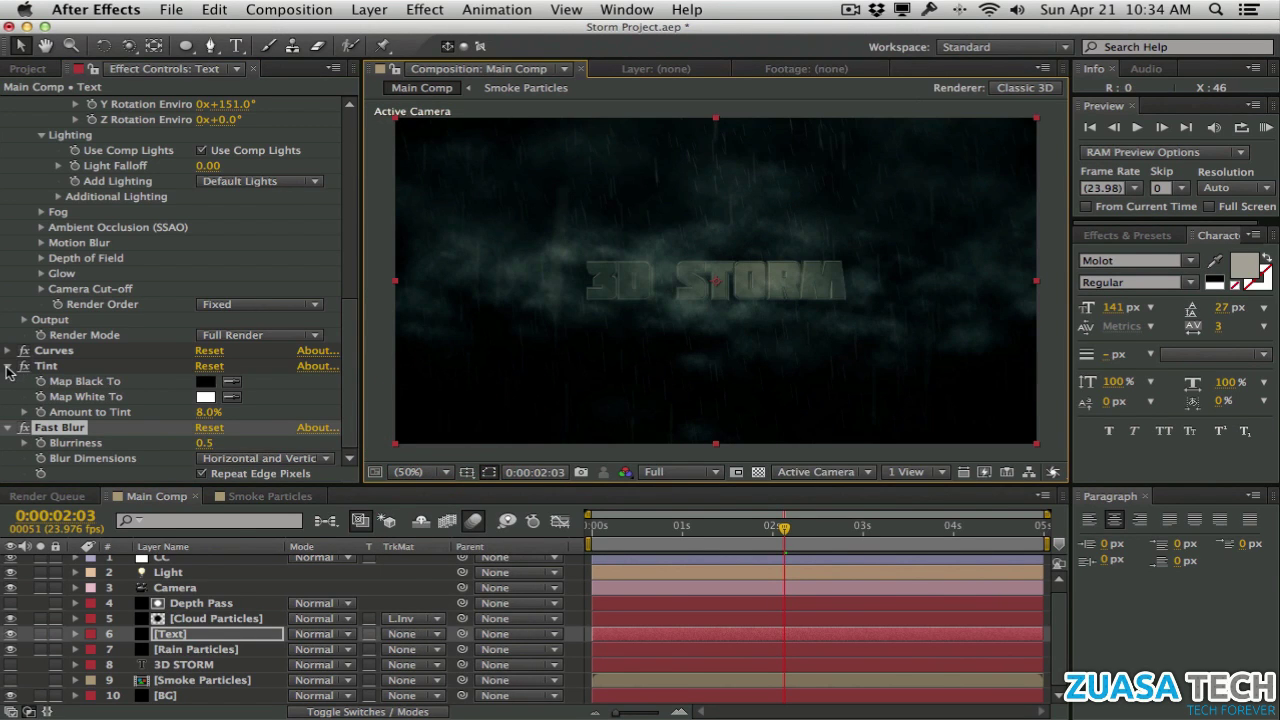
pyautogui.click(8, 367)
pyautogui.click(8, 427)
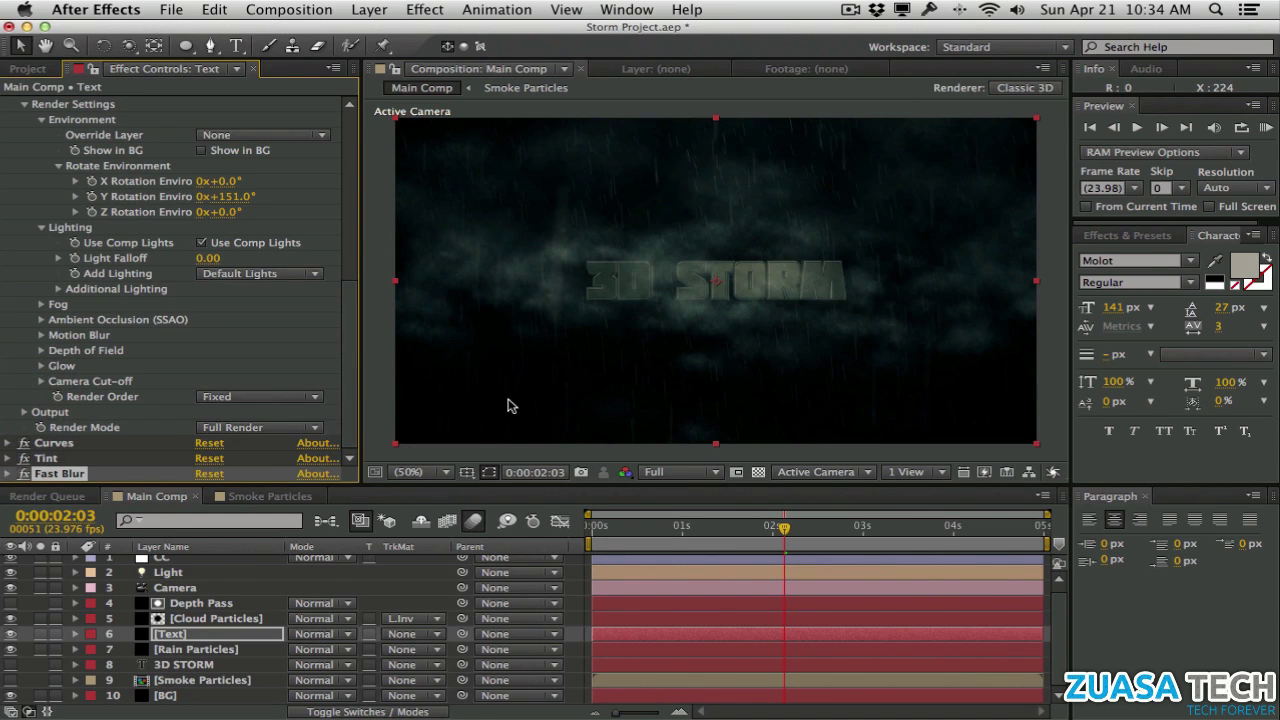
# Create a black 1280 x 720 px solid layer named Letterbox
pyautogui.click(352, 9)
pyautogui.moveTo(375, 31)
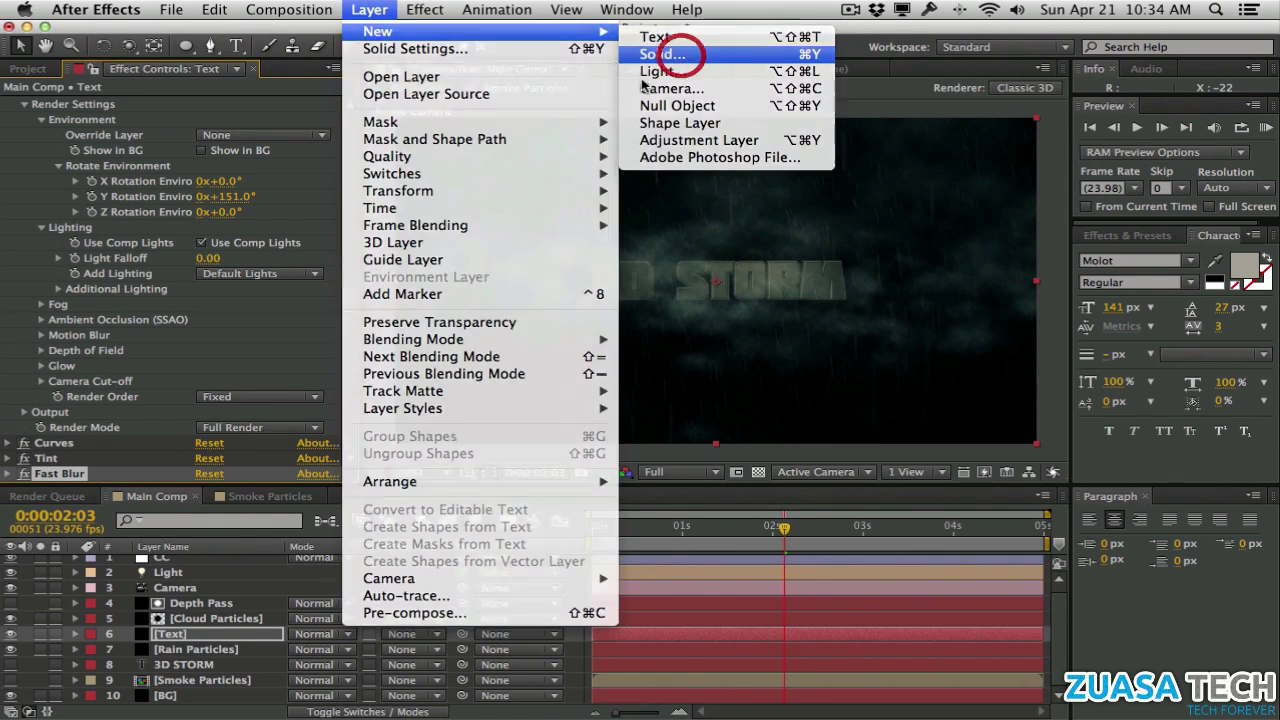
pyautogui.click(668, 54)
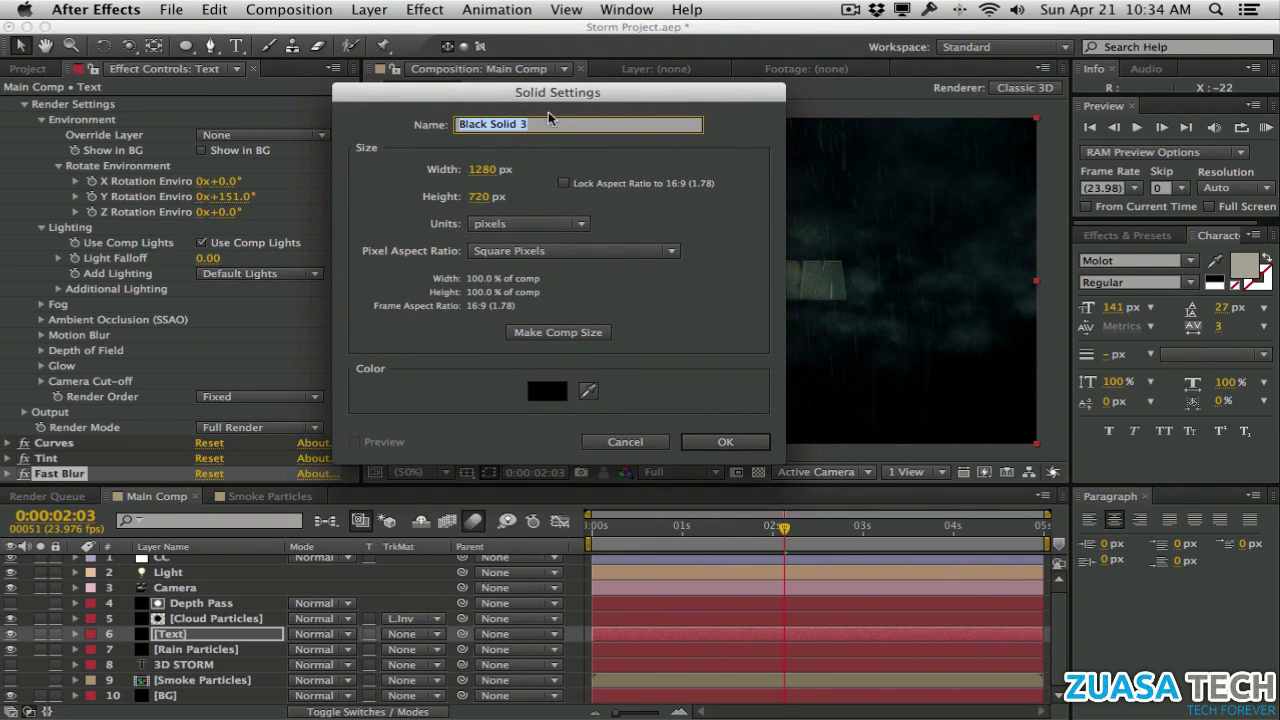
pyautogui.write('Letterbox')
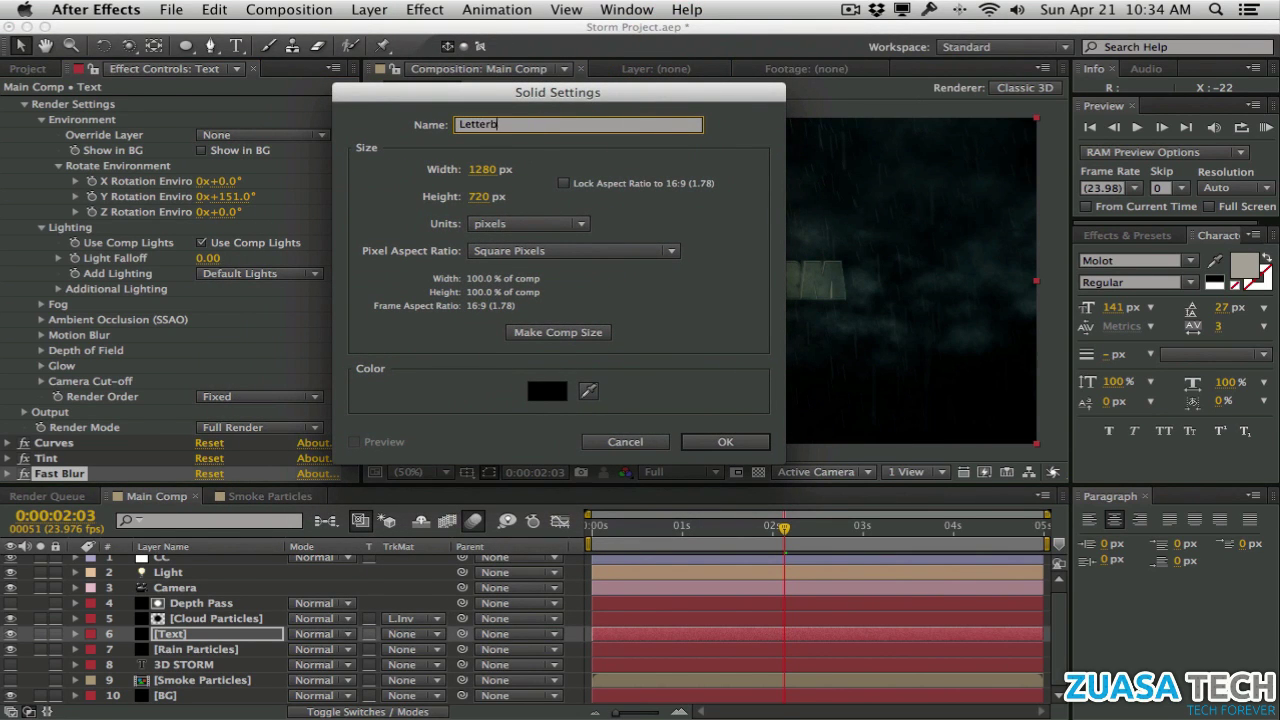
pyautogui.press('Return')
# Show the Title/Action Safe guides and draw a rectangular mask on Letterbox, slightly wider than the frame, leaving even strips above and below
pyautogui.moveTo(186, 45); pyautogui.dragTo(240, 46)
pyautogui.click(465, 472)
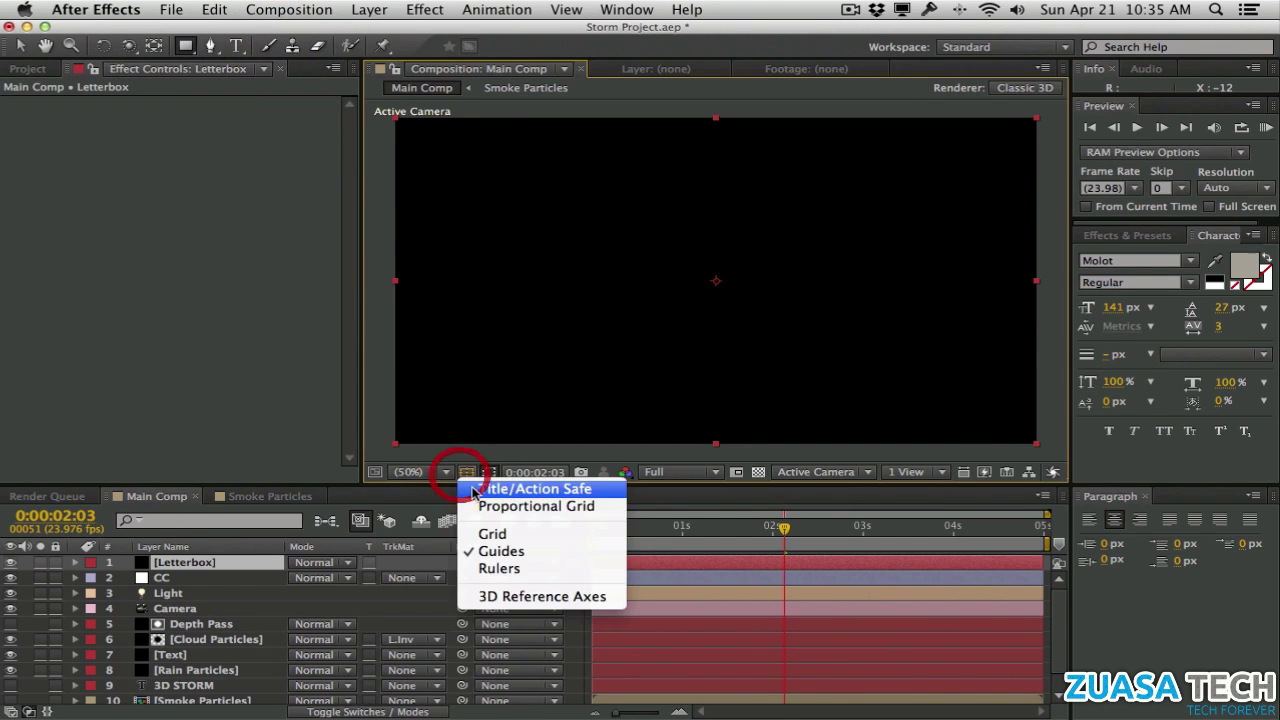
pyautogui.click(535, 489)
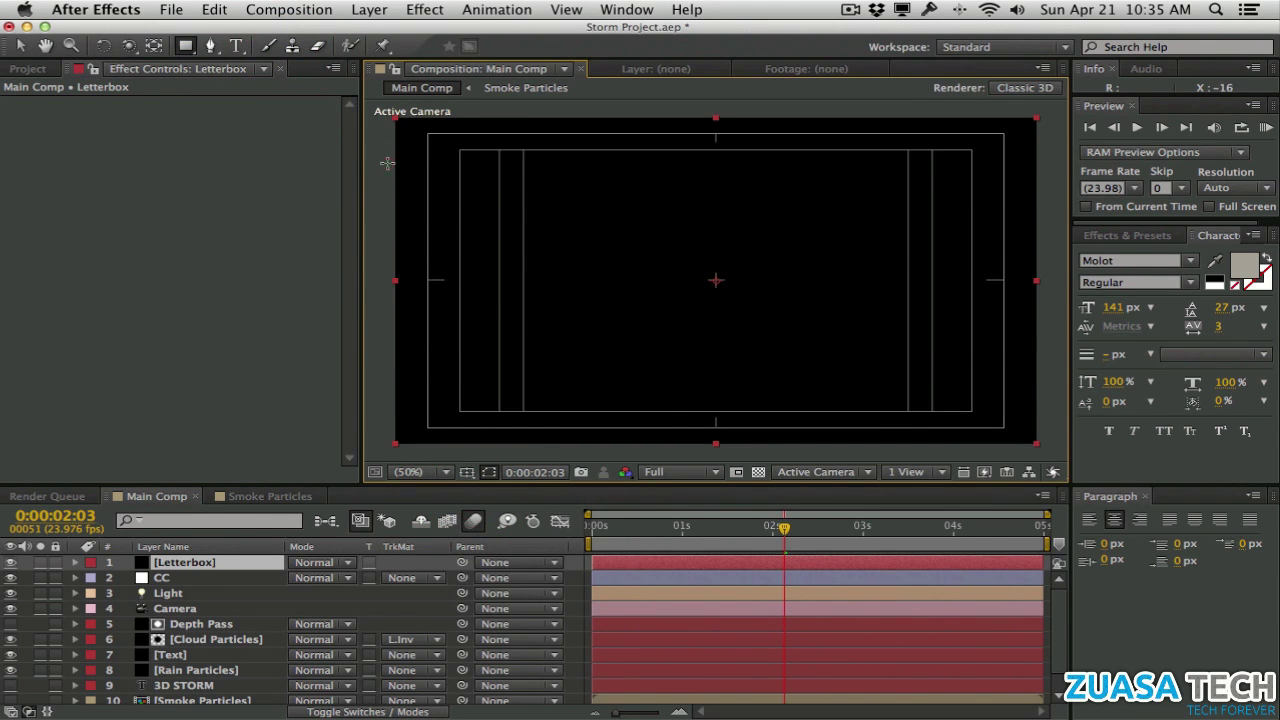
pyautogui.moveTo(387, 163); pyautogui.dragTo(1050, 399)
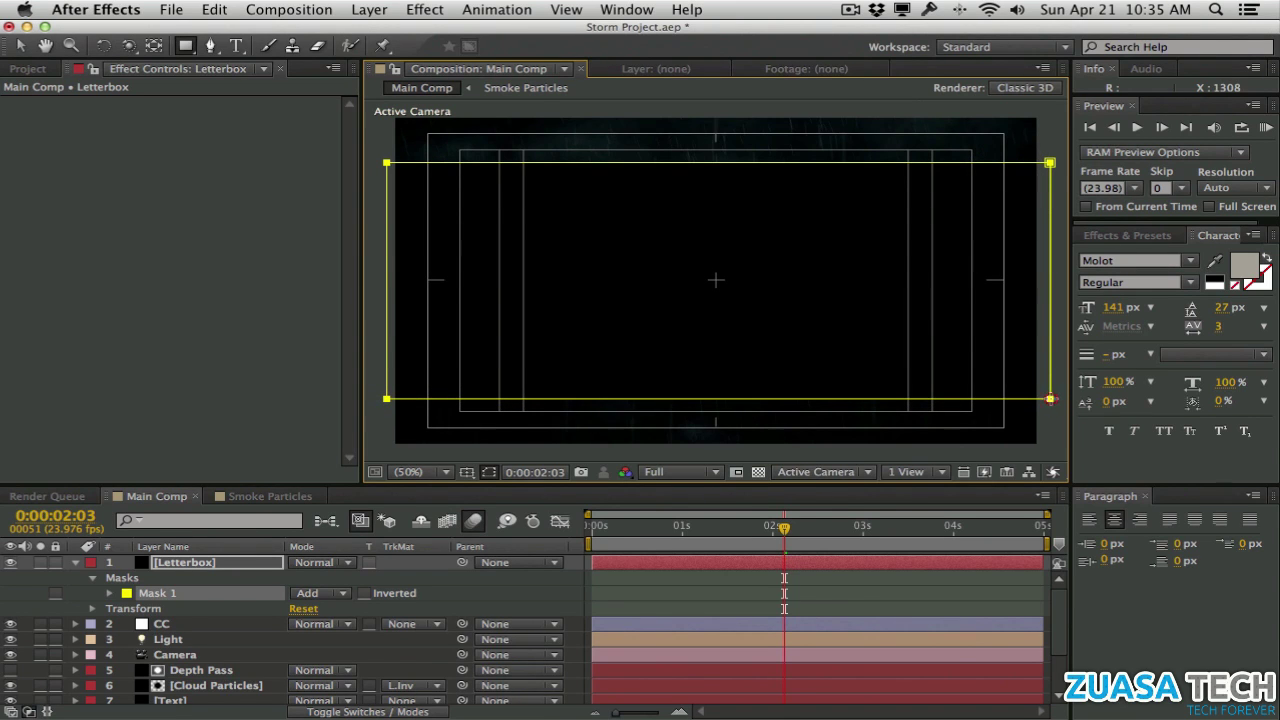
# Set the mode of the Letterbox layer's mask to Subtract
pyautogui.click(344, 562)
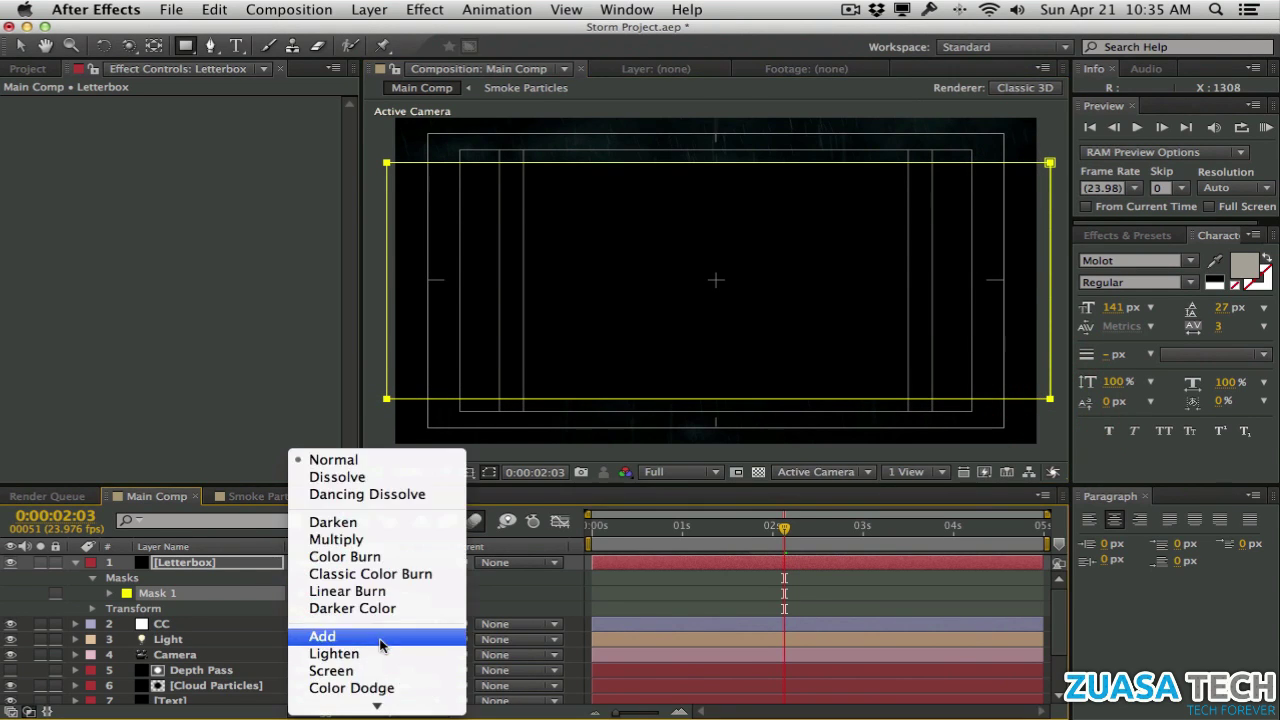
pyautogui.click(236, 563)
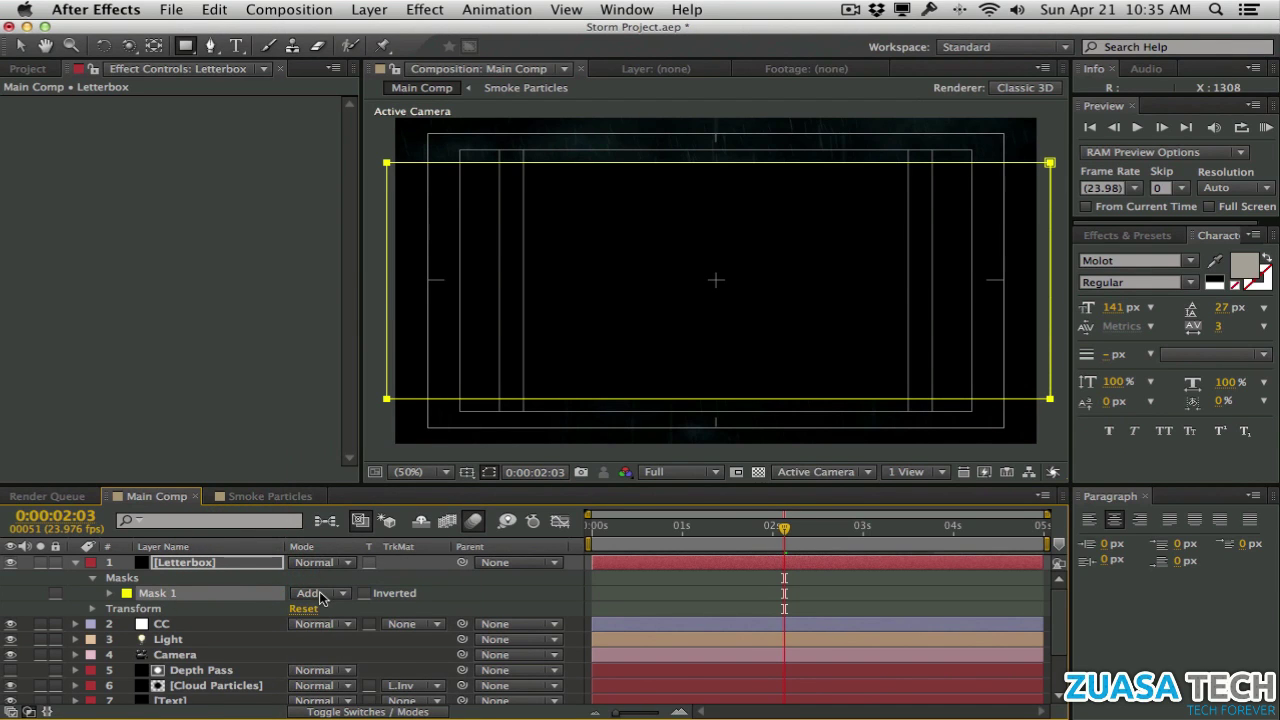
pyautogui.click(320, 594)
pyautogui.click(358, 632)
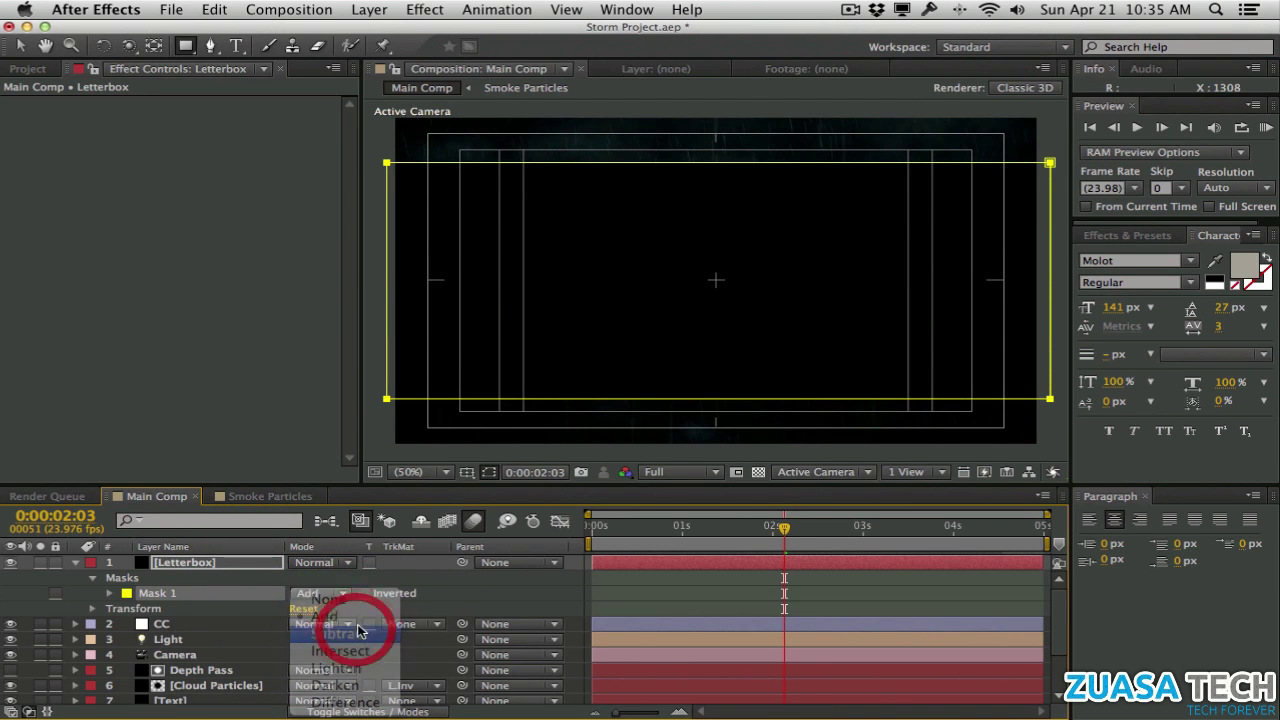
# Hide the Title/Action Safe guides, return to the Selection tool and deselect the Letterbox layer
pyautogui.click(488, 473)
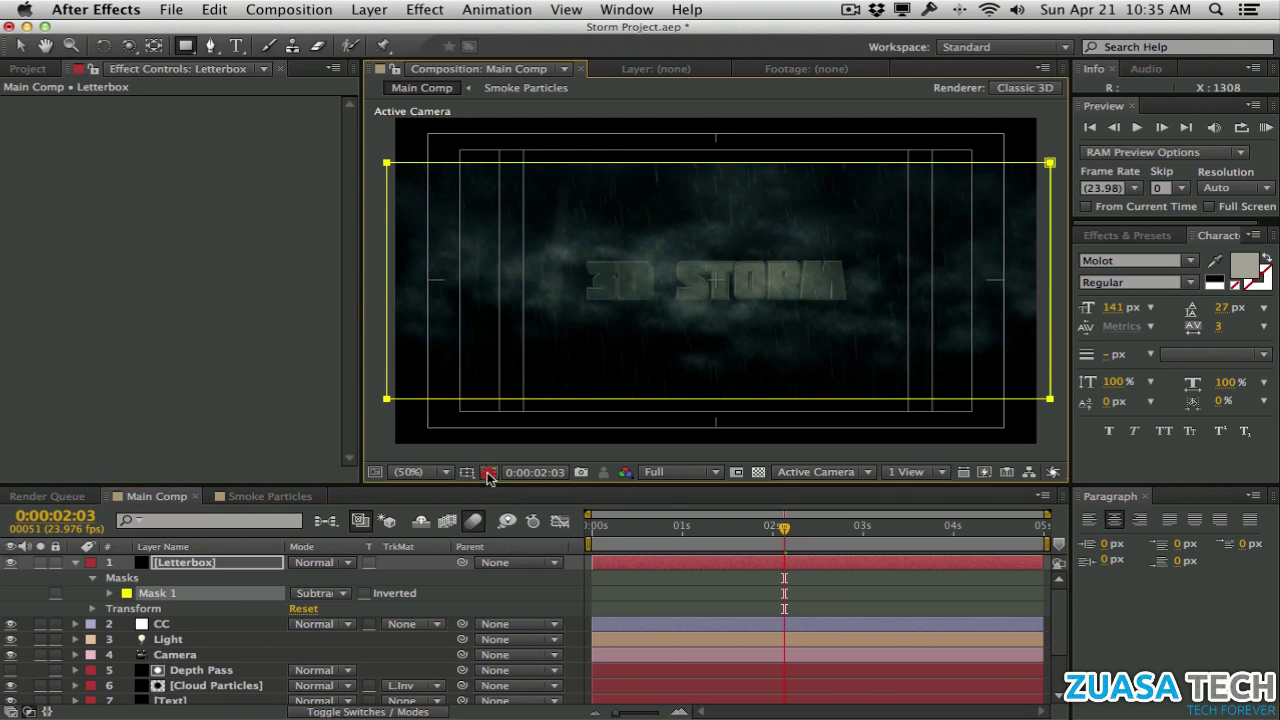
pyautogui.click(488, 472)
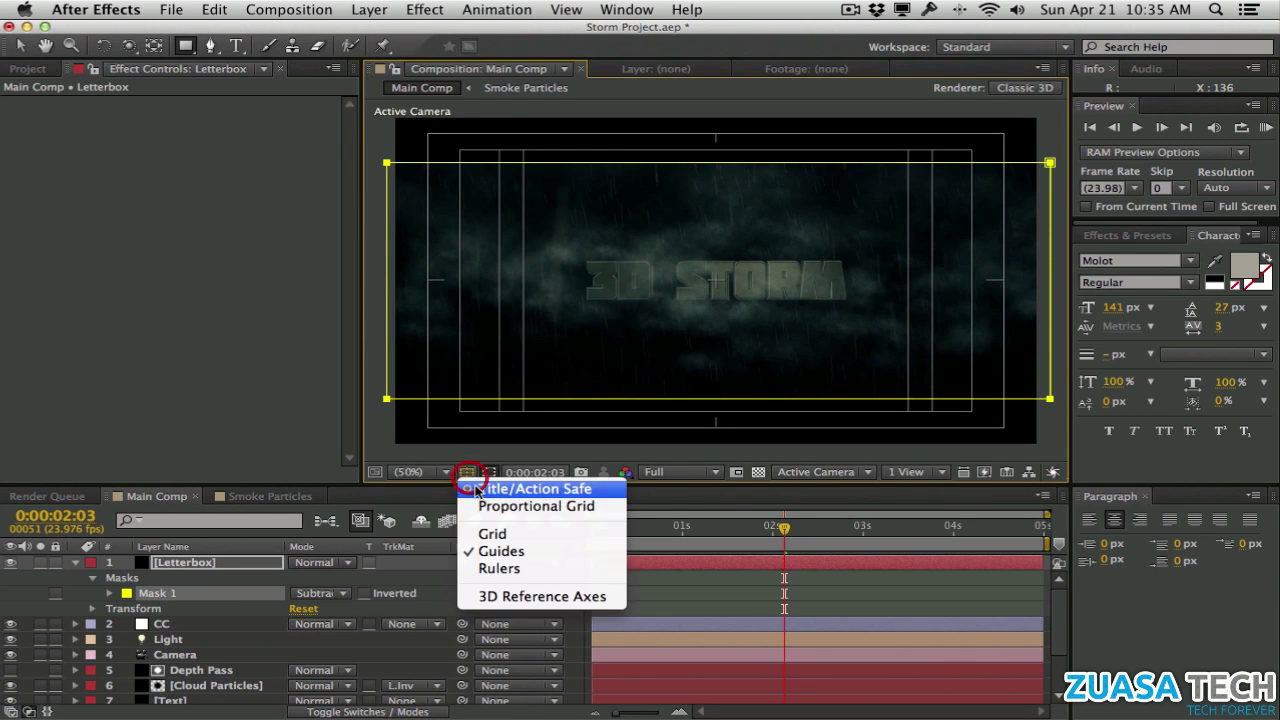
pyautogui.click(470, 487)
pyautogui.press('v')
pyautogui.click(378, 435)
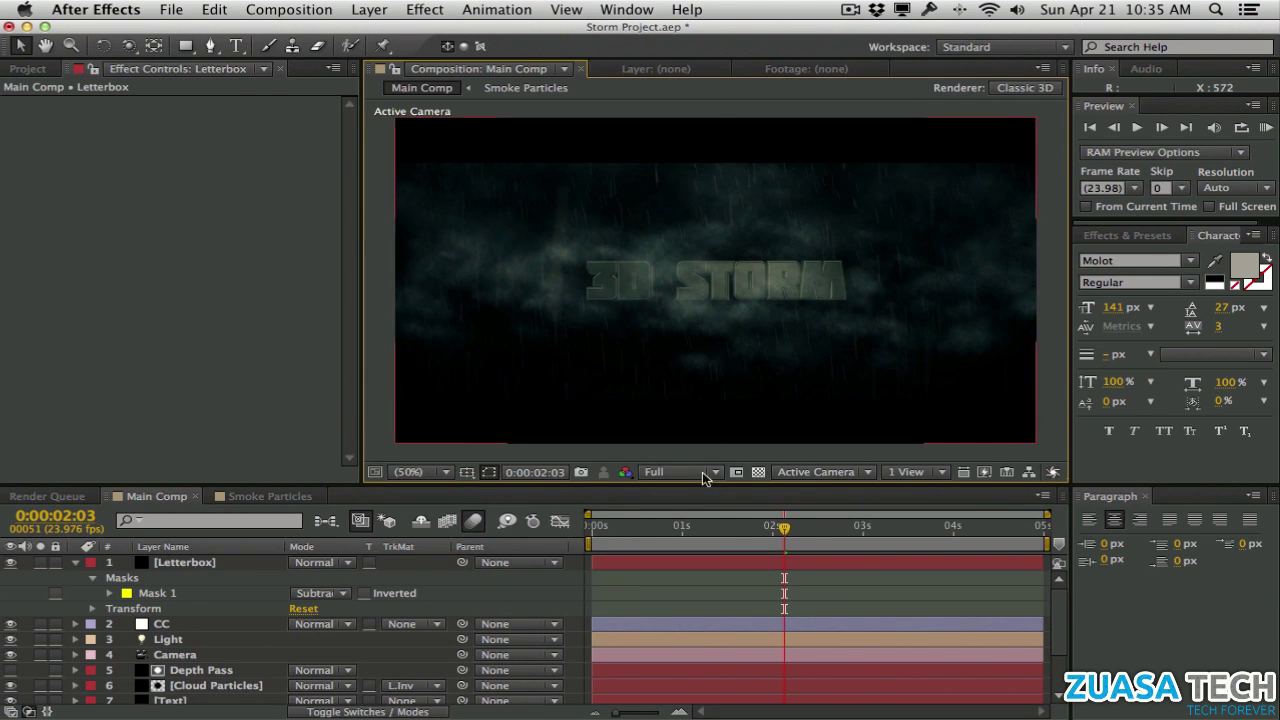
# Examine the letterboxed scene at several times along the timeline
pyautogui.click(712, 527)
pyautogui.click(858, 527)
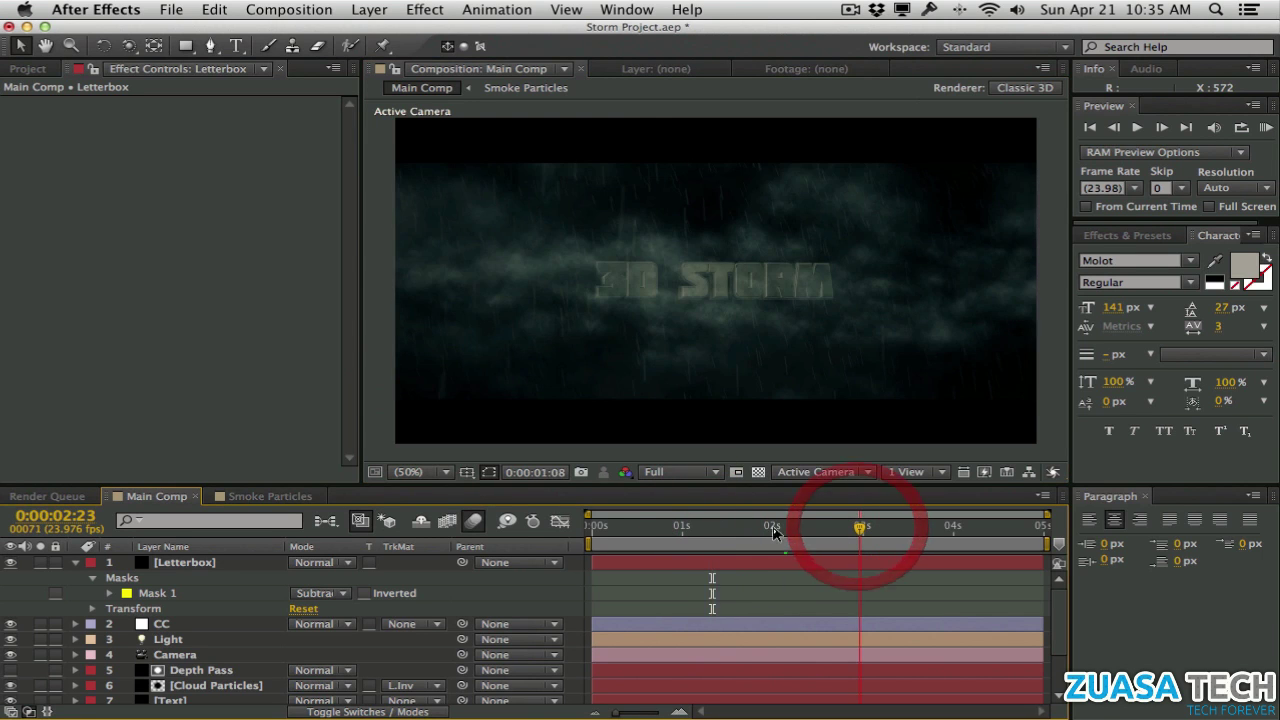
pyautogui.click(698, 527)
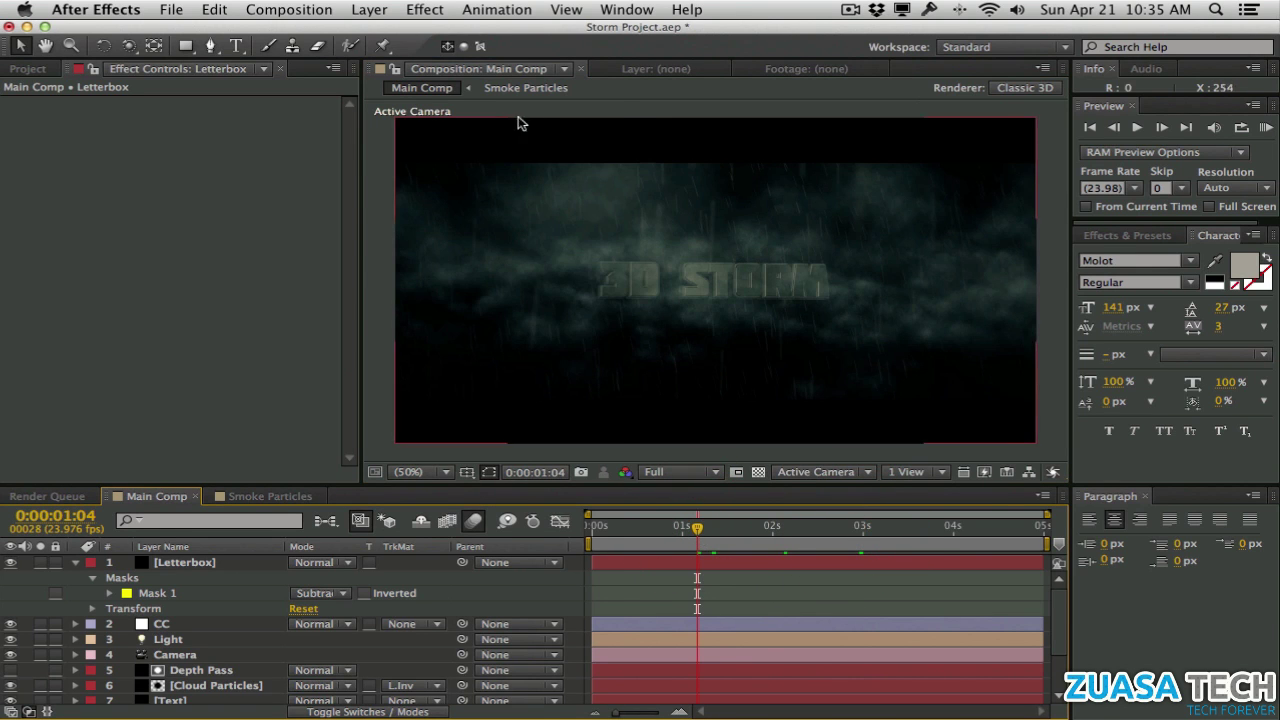
# Add a new adjustment layer and place it directly below the Letterbox layer
pyautogui.click(369, 9)
pyautogui.moveTo(470, 31)
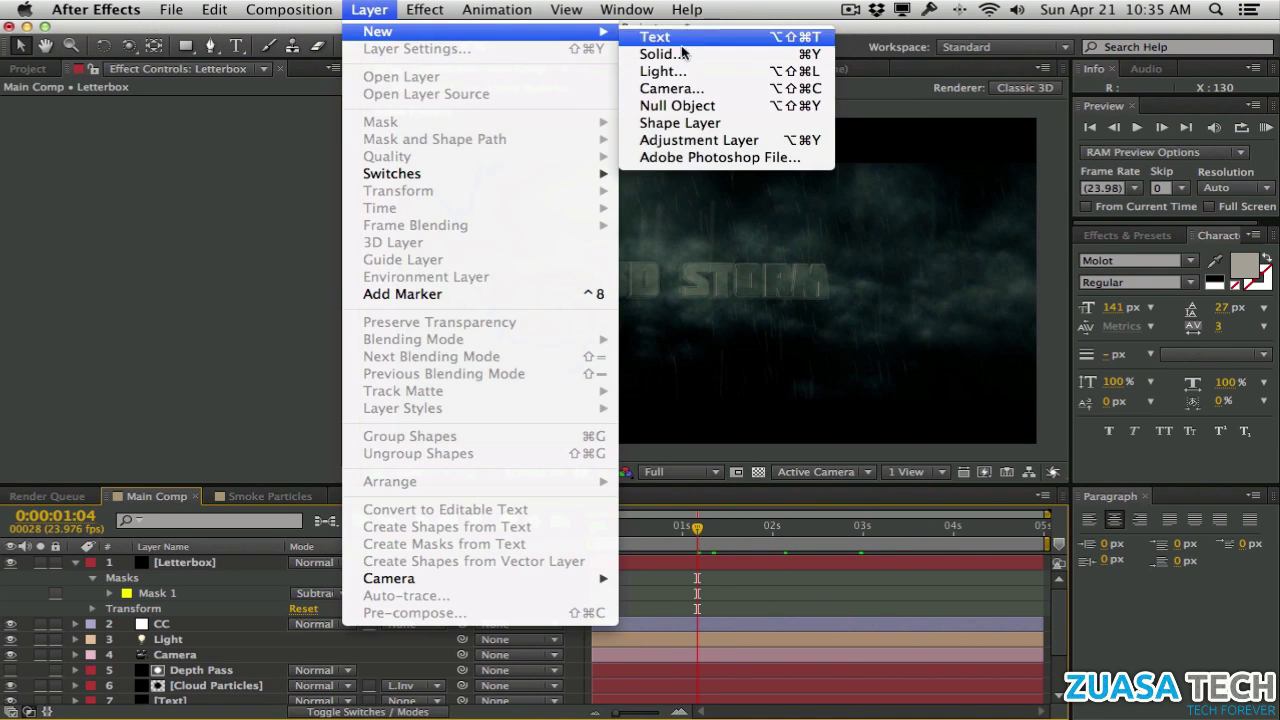
pyautogui.click(686, 138)
pyautogui.click(225, 608)
pyautogui.moveTo(225, 608); pyautogui.dragTo(224, 612)
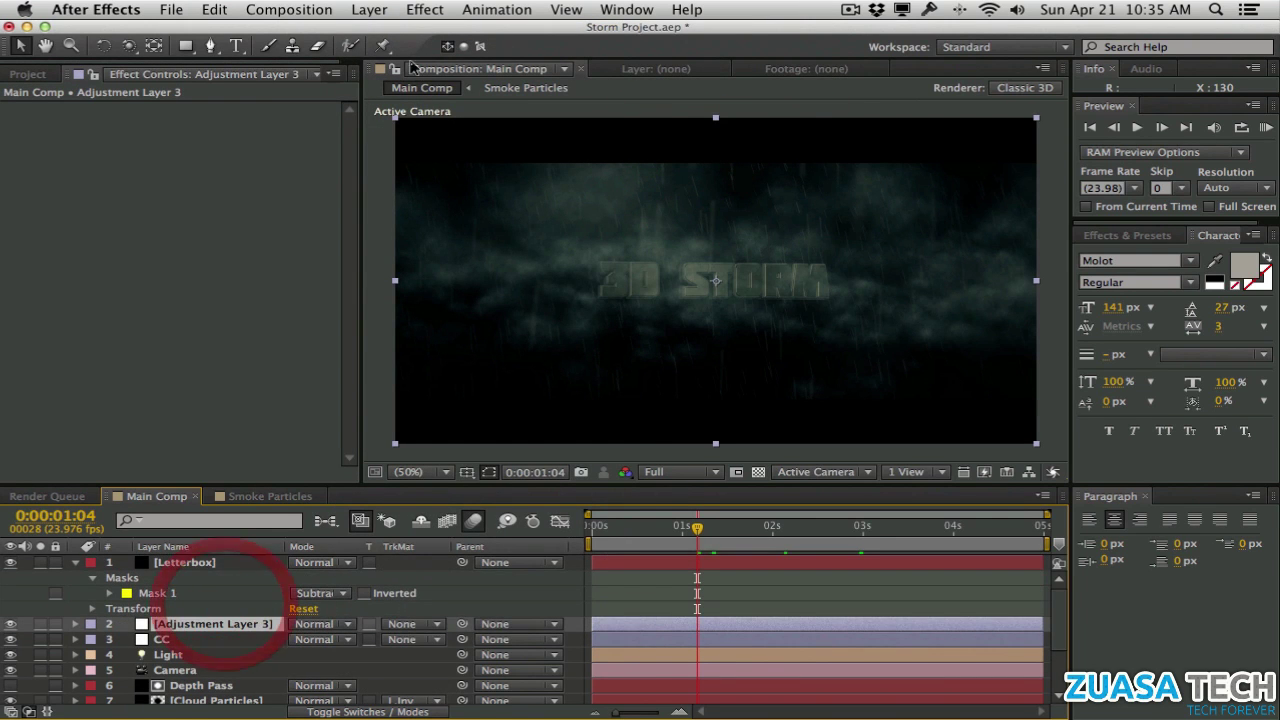
# Search the effects for grain, apply Add Grain to the new adjustment layer and rename that layer Grain
pyautogui.click(424, 9)
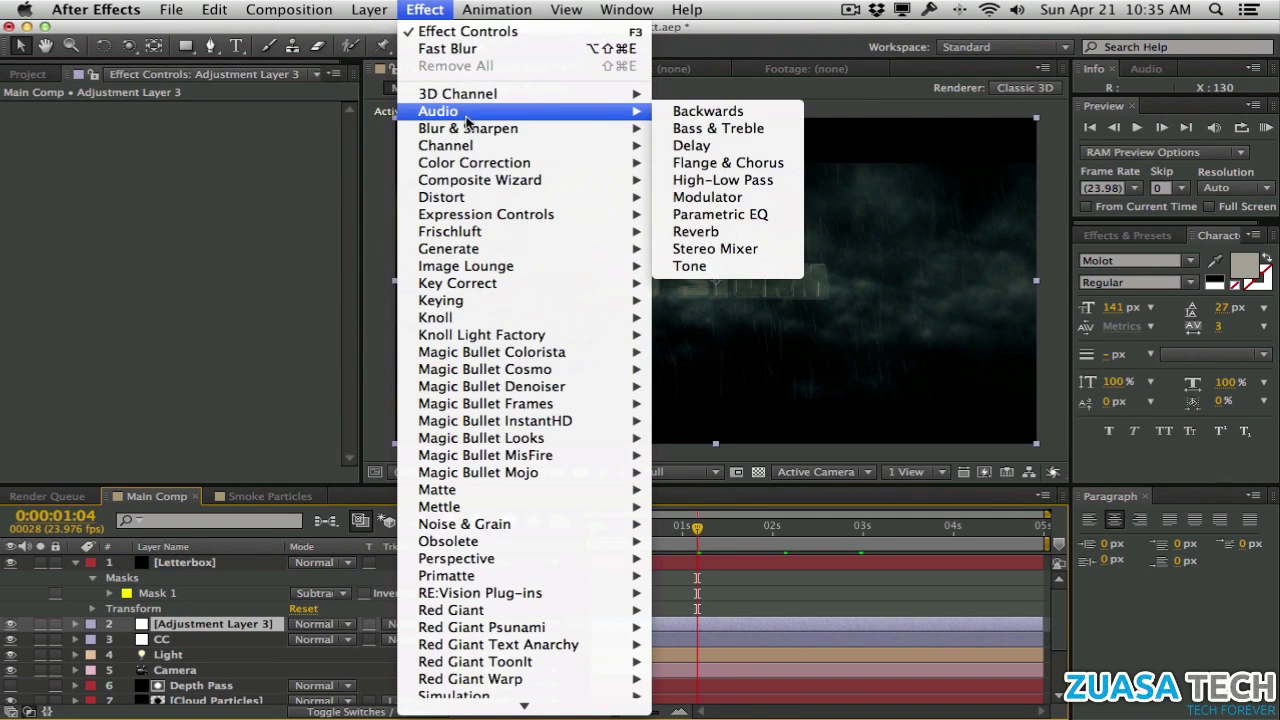
pyautogui.click(301, 210)
pyautogui.click(1132, 242)
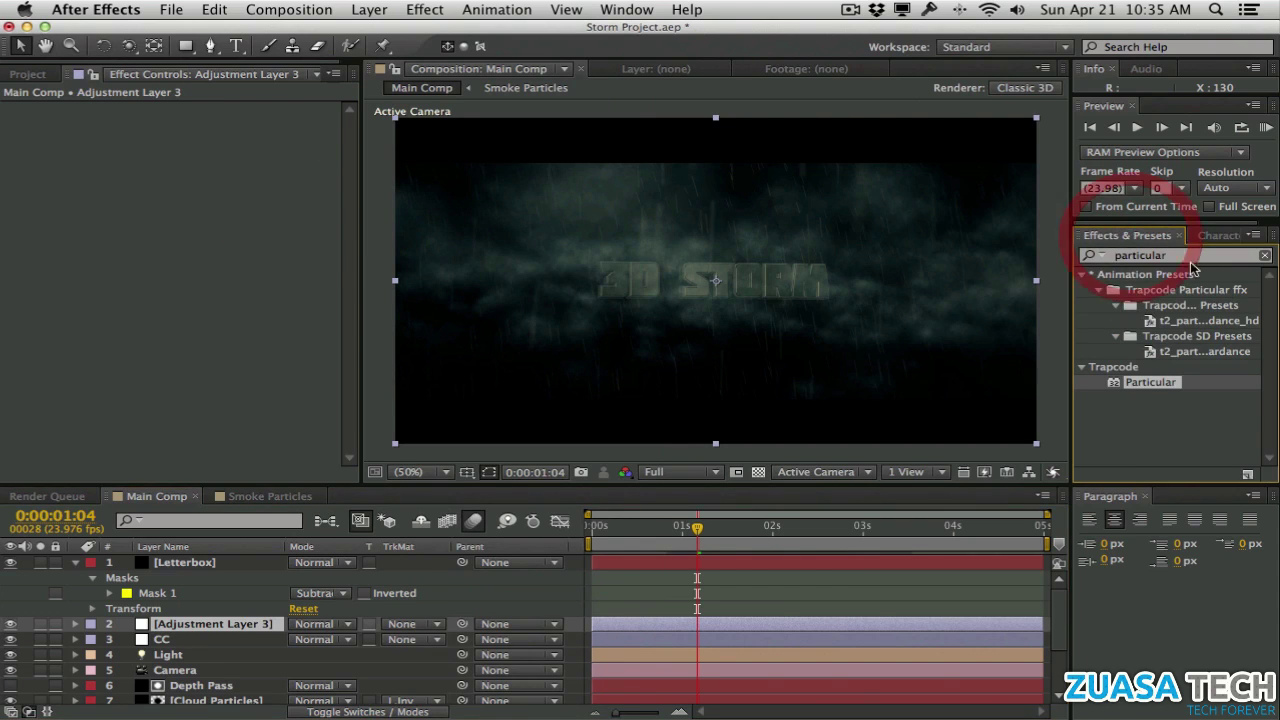
pyautogui.click(1197, 256)
pyautogui.write('nrain')
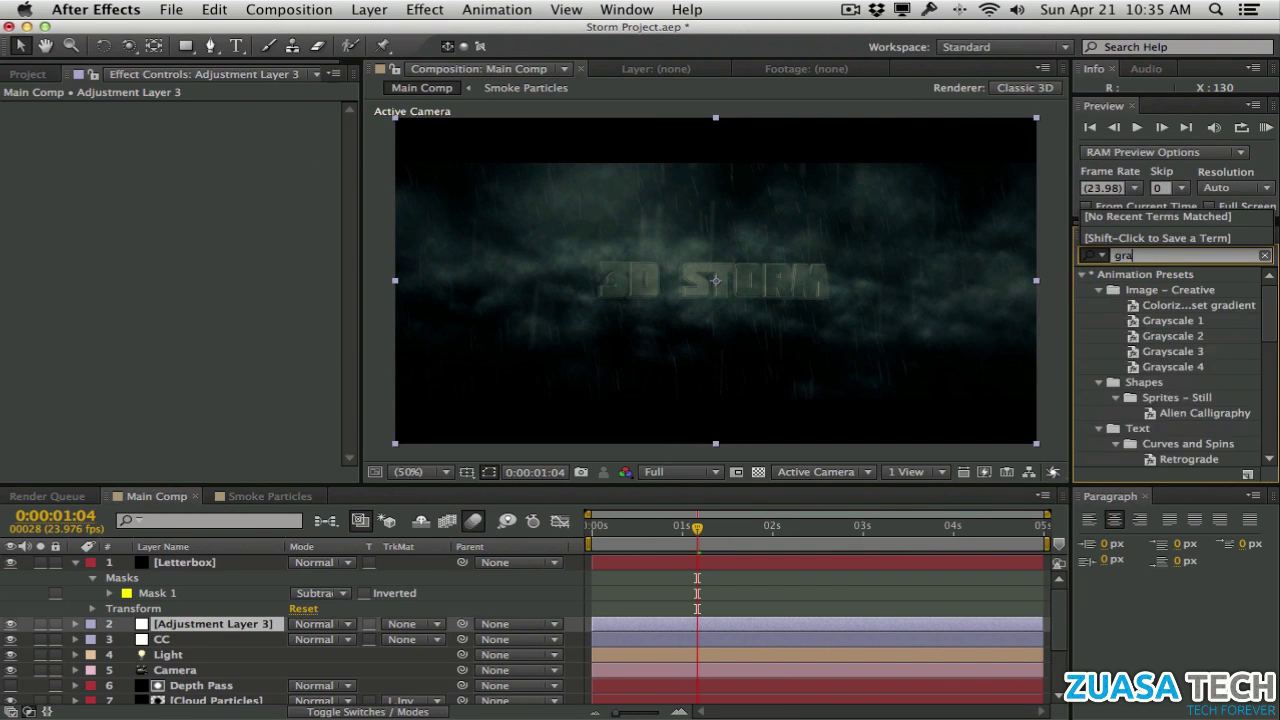
pyautogui.moveTo(1155, 321); pyautogui.dragTo(216, 624)
pyautogui.write('Grain')
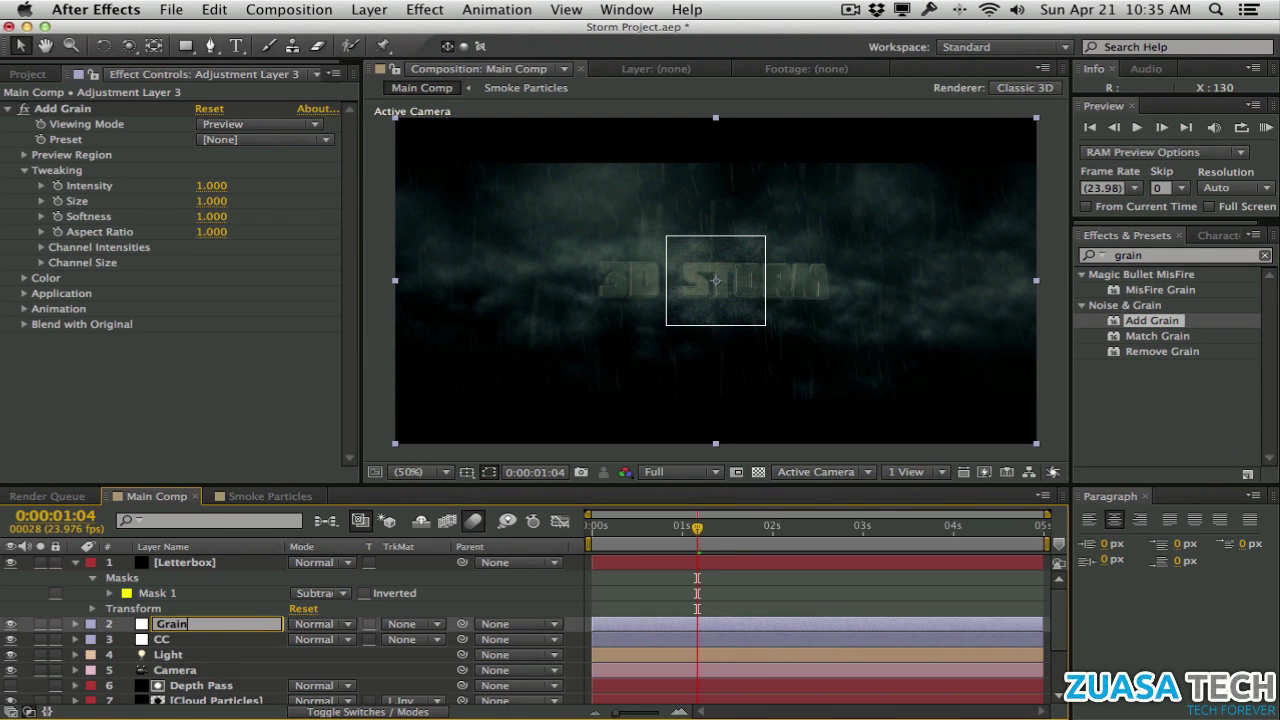
# Confirm the Grain layer name, switch Add Grain's viewing mode to Final Output and set its intensity to 0.3
pyautogui.press('Return')
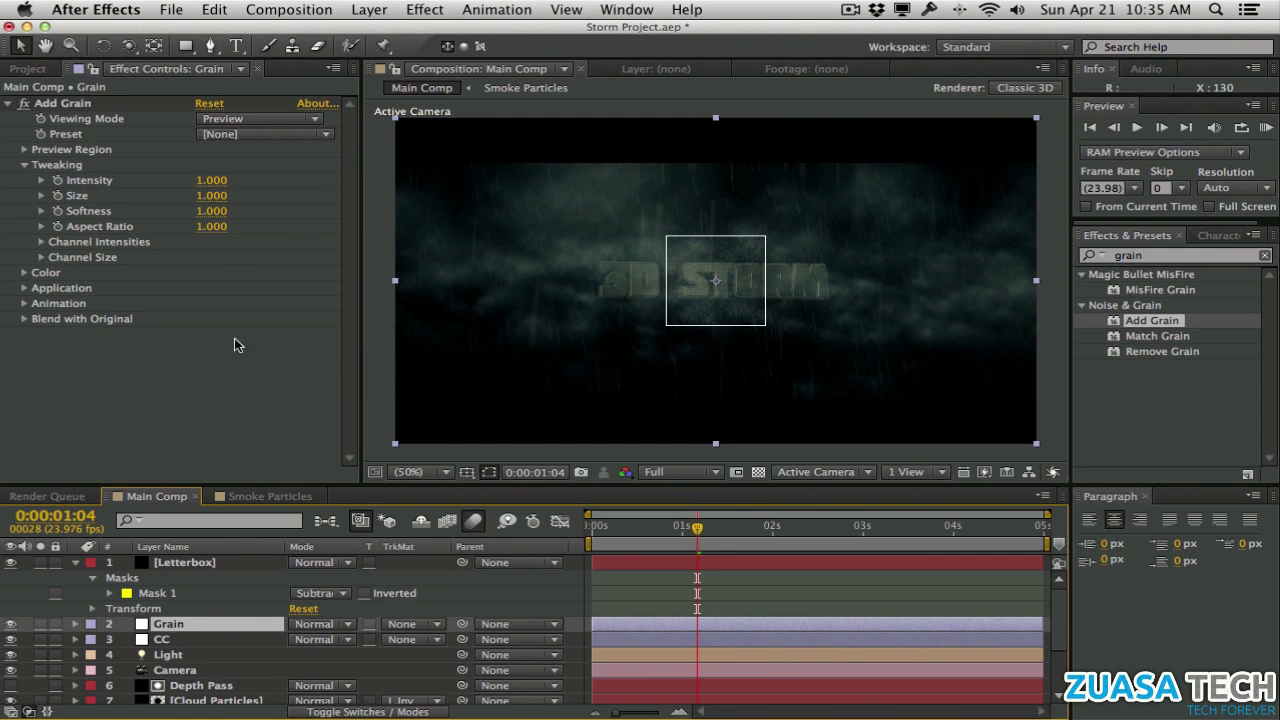
pyautogui.click(215, 122)
pyautogui.click(264, 170)
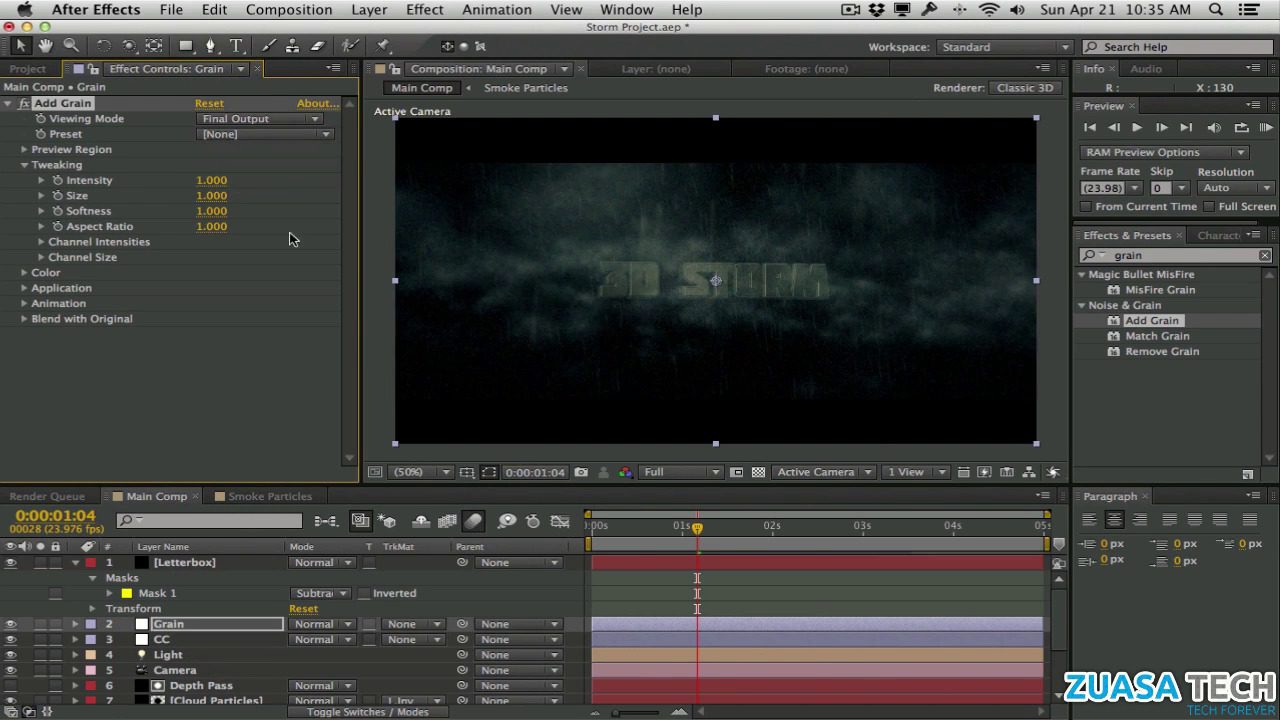
pyautogui.click(213, 182)
pyautogui.write('1')
pyautogui.write('.5')
pyautogui.press('Return')
pyautogui.click(210, 181)
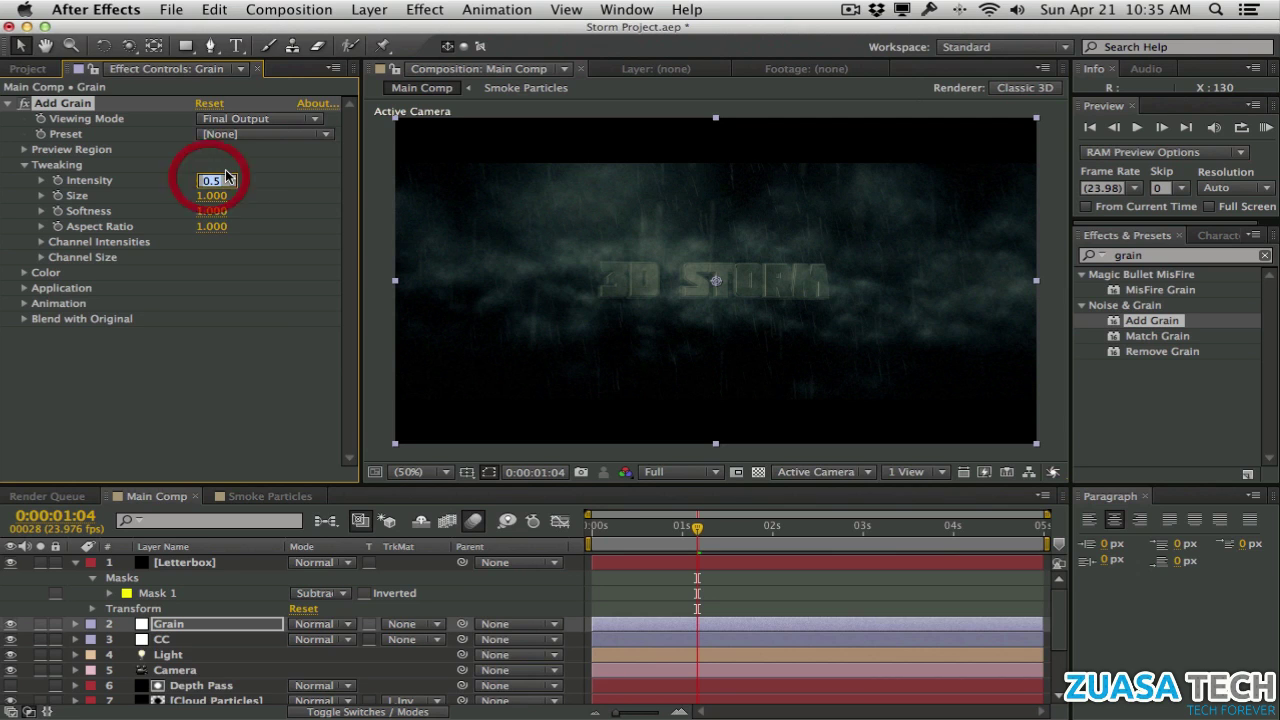
pyautogui.press('Return')
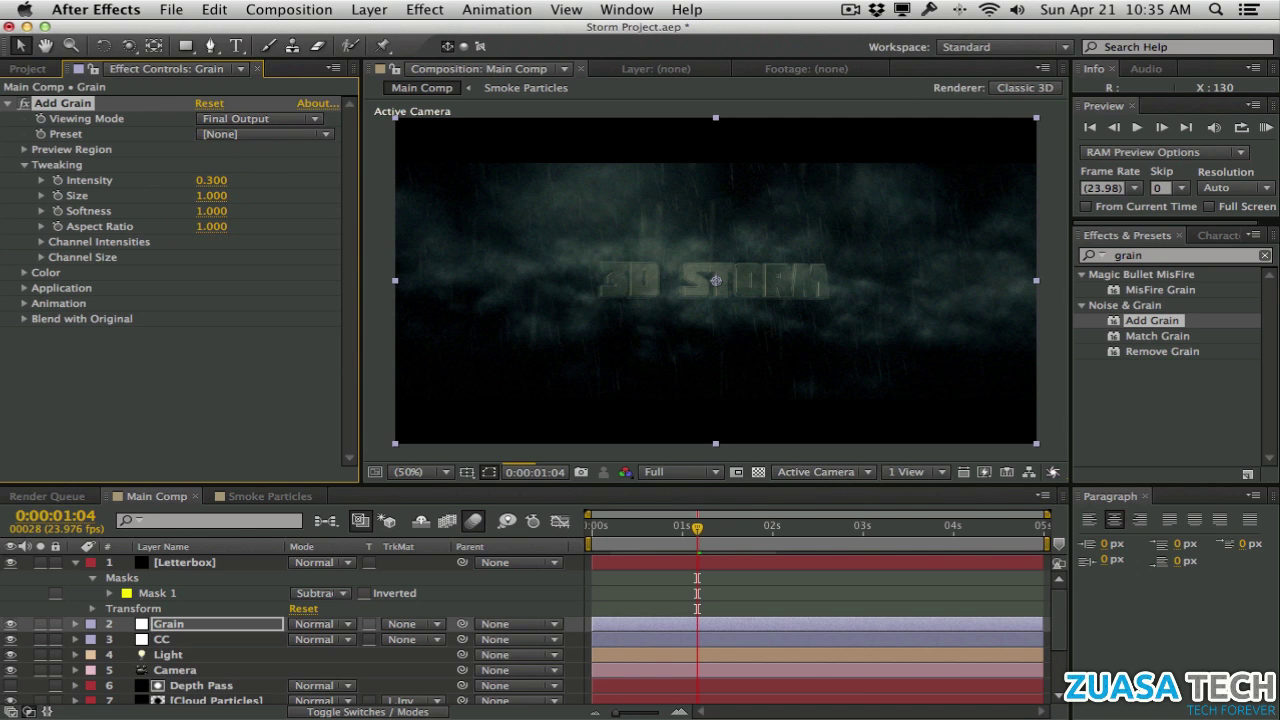
# Nest Main Comp in a new composition and rename the new composition Final Comp
pyautogui.click(27, 69)
pyautogui.moveTo(83, 235); pyautogui.dragTo(60, 473)
pyautogui.doubleClick(95, 229)
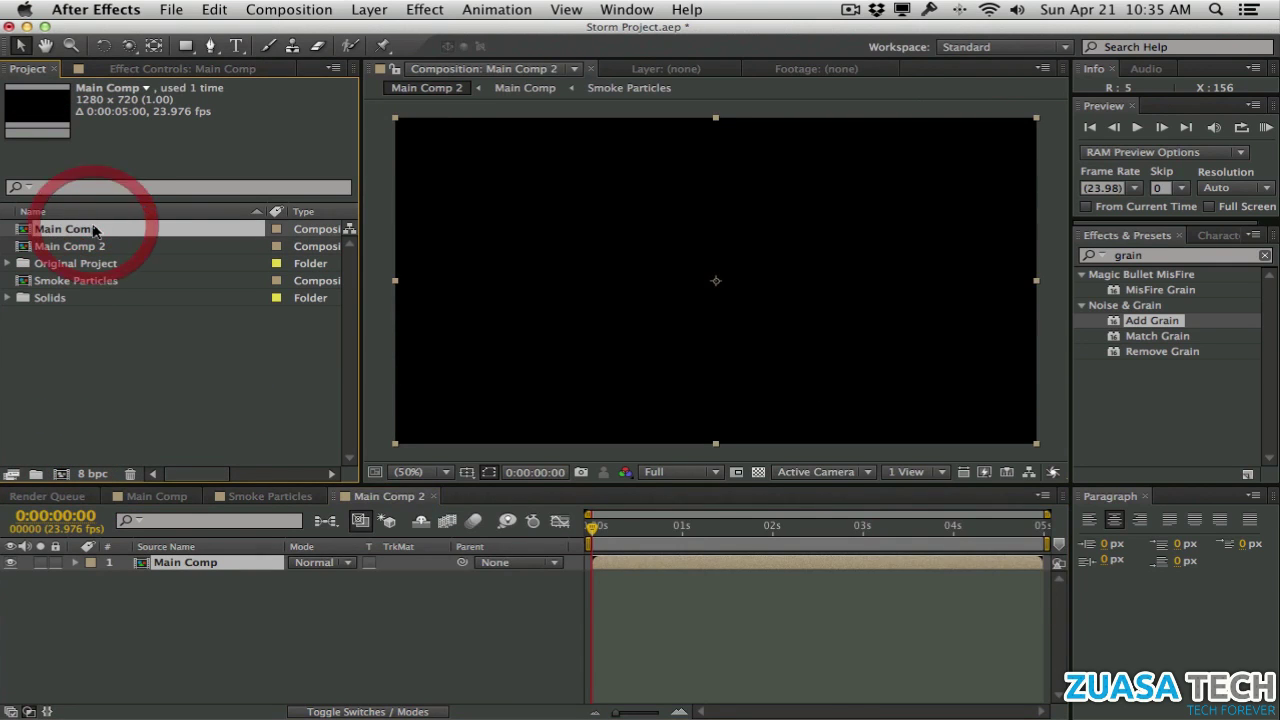
pyautogui.click(63, 240)
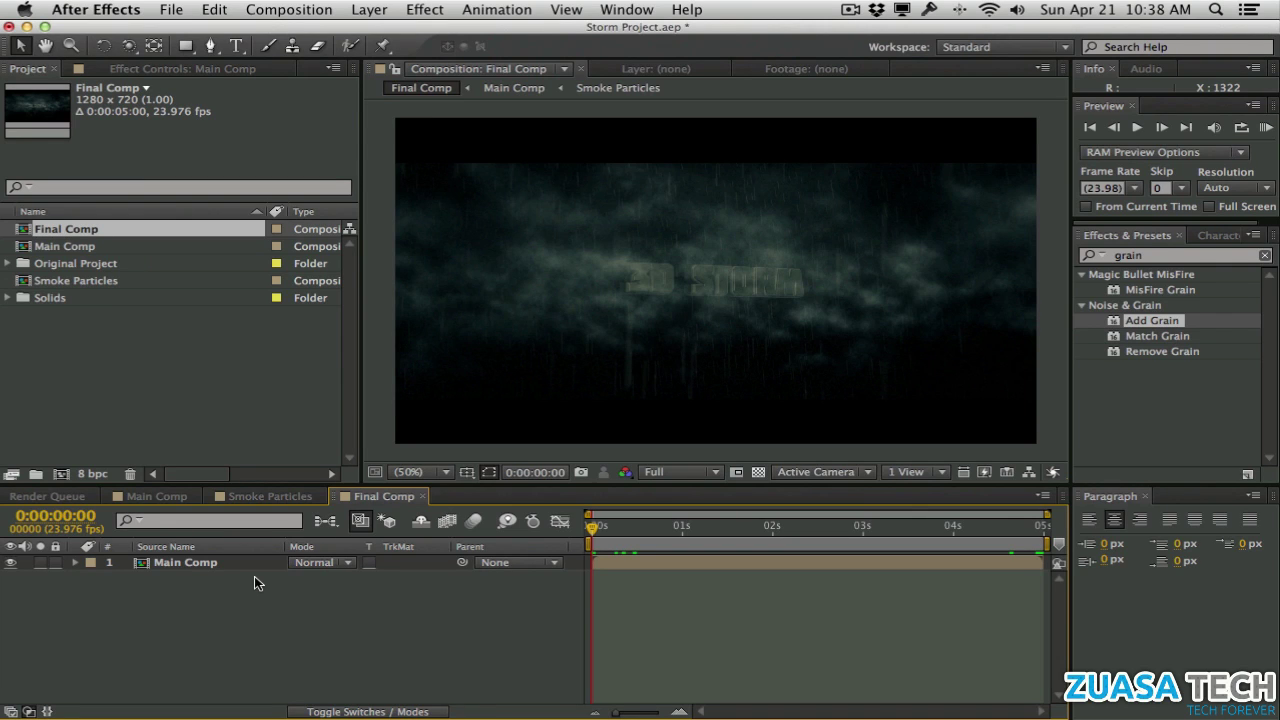
# Fade in the Main Comp layer by keyframing its opacity from 0% at 0:00:00:00 to 100% at 0:00:00:15
pyautogui.click(250, 563)
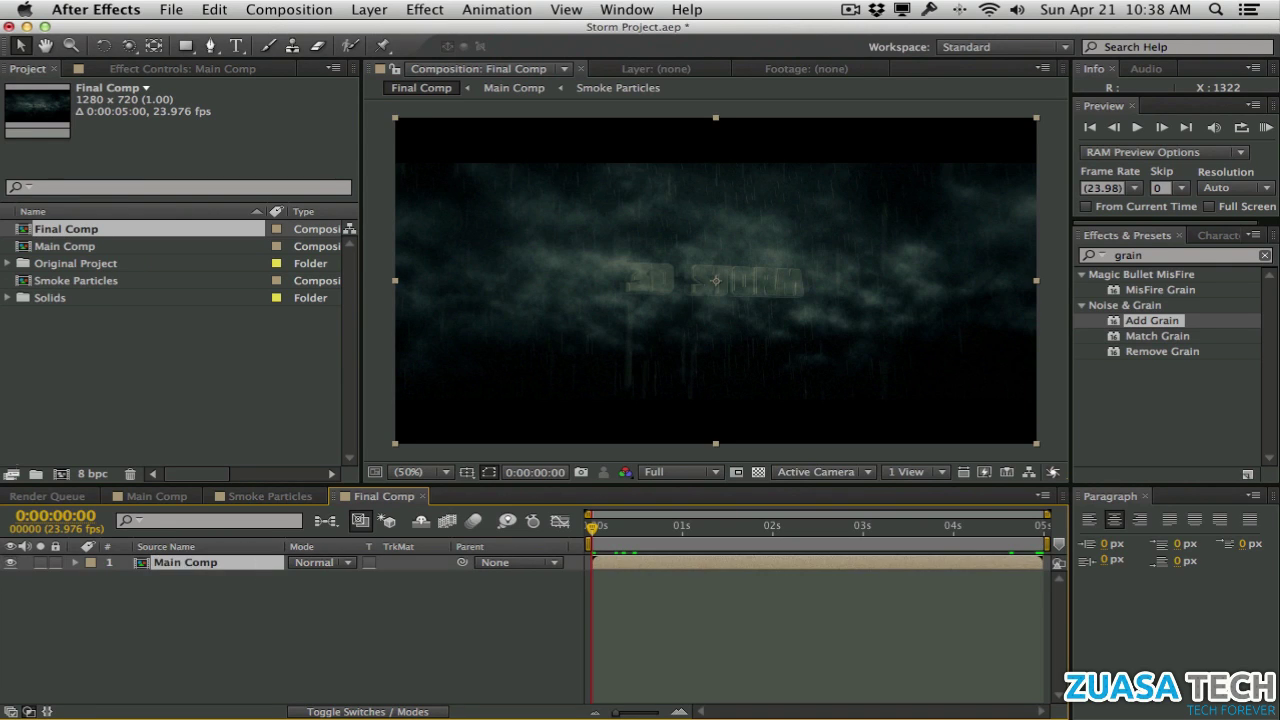
pyautogui.press('t')
pyautogui.click(127, 578)
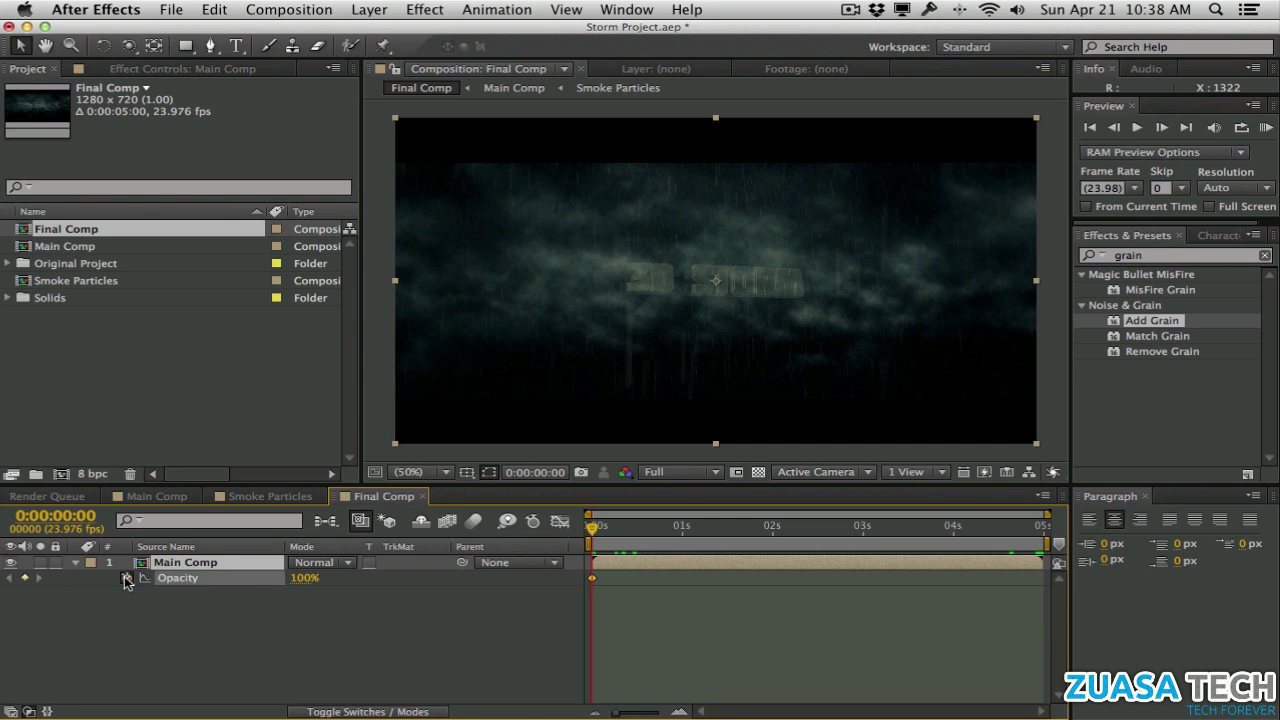
pyautogui.moveTo(307, 579); pyautogui.dragTo(104, 580)
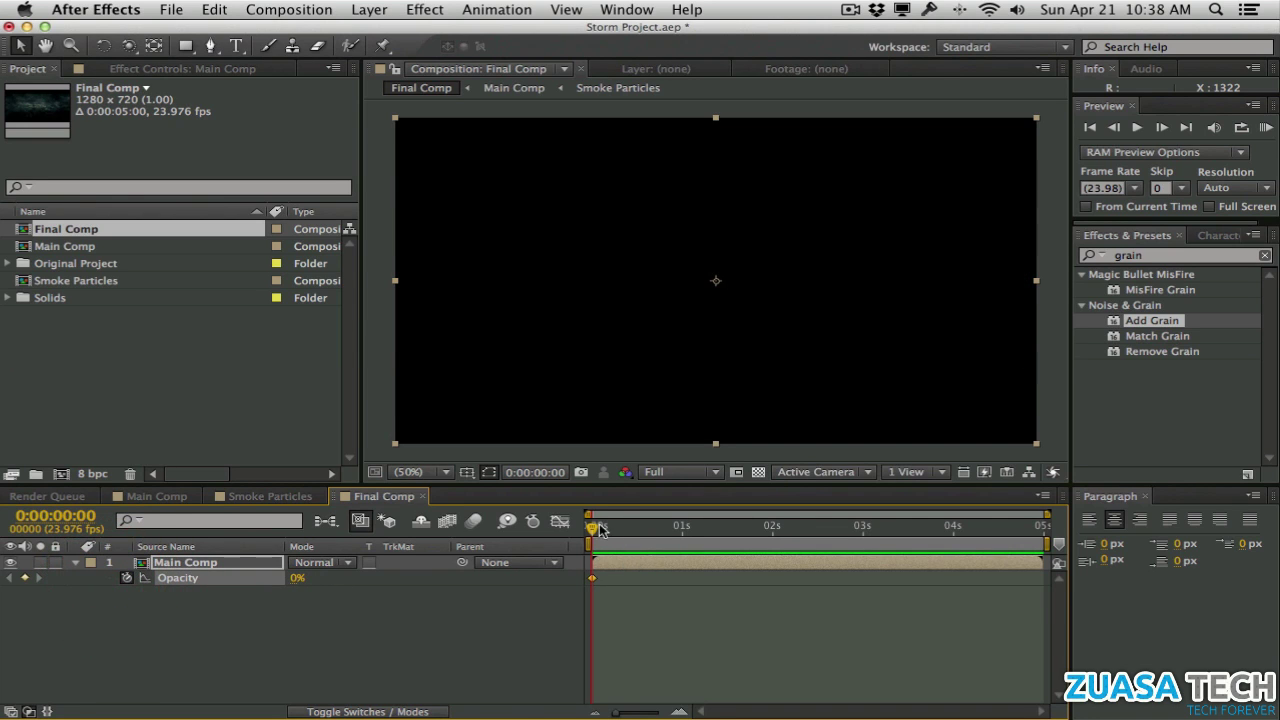
pyautogui.moveTo(604, 528); pyautogui.dragTo(648, 527)
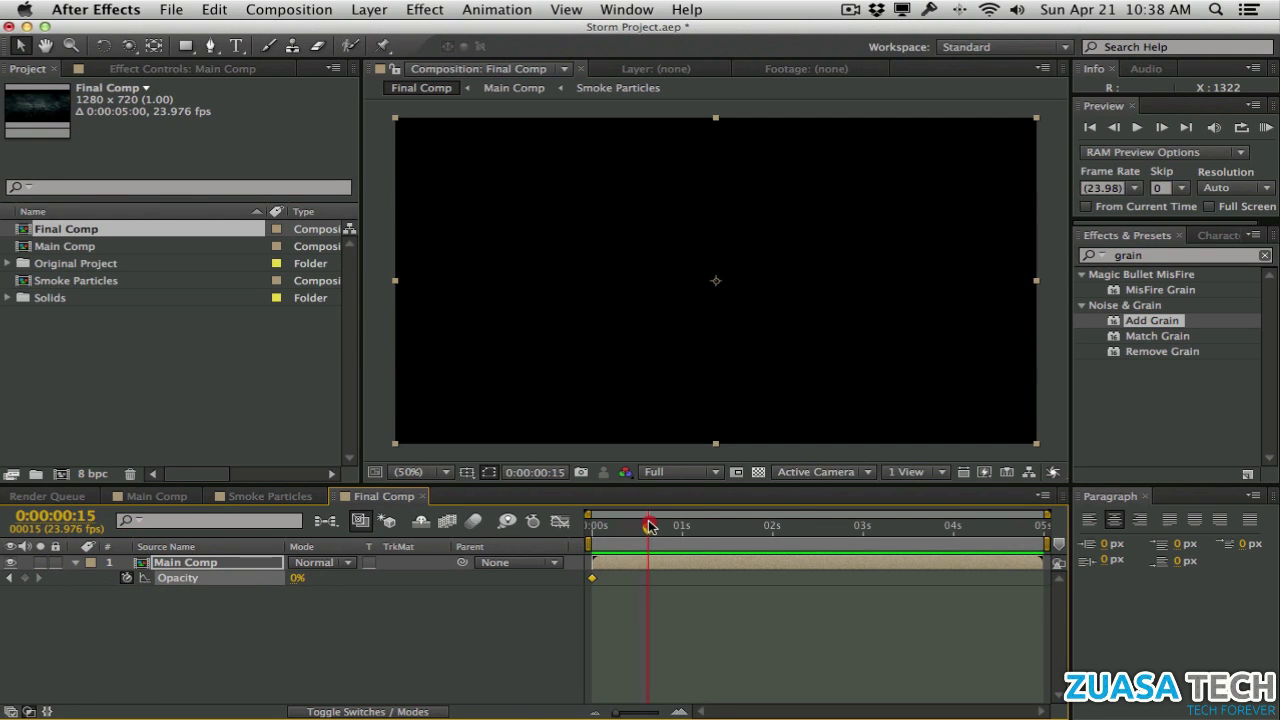
pyautogui.moveTo(301, 577); pyautogui.dragTo(606, 566)
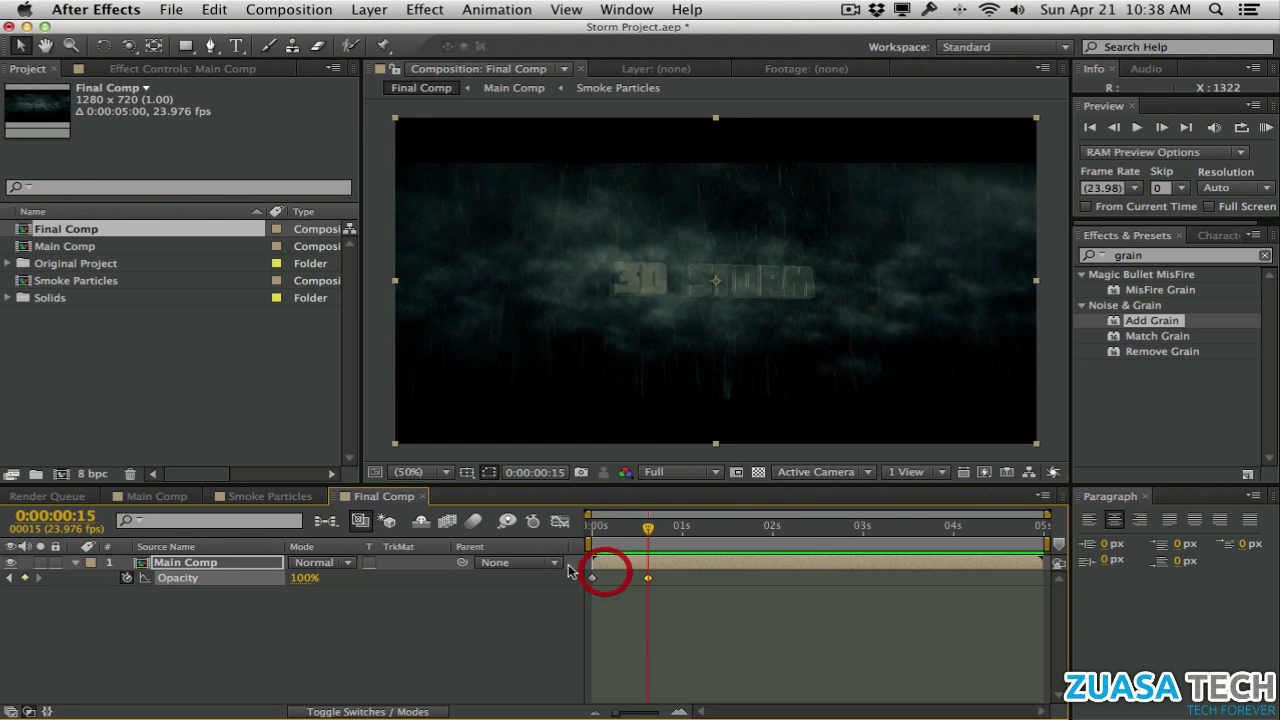
# Fade out the Main Comp layer by keyframing its opacity from 100% at 0:00:04:08 to 0% at 0:00:04:22
pyautogui.moveTo(648, 527); pyautogui.dragTo(984, 528)
pyautogui.click(25, 578)
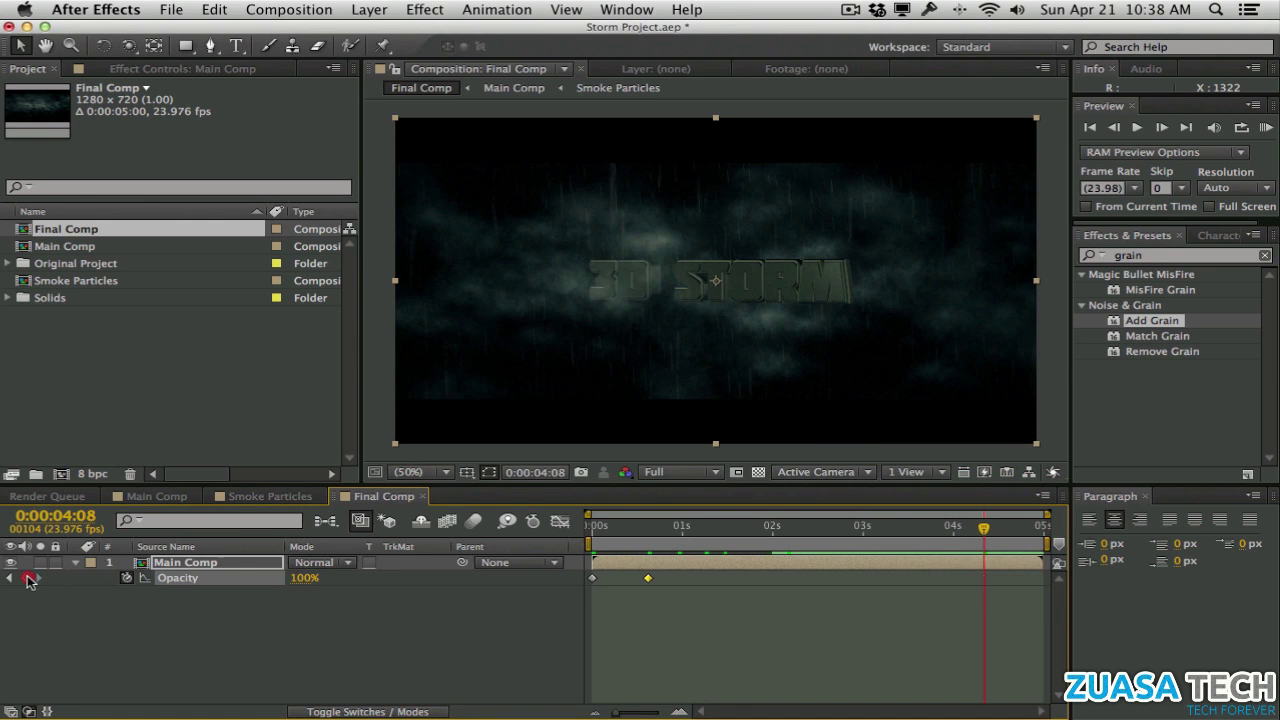
pyautogui.click(1038, 528)
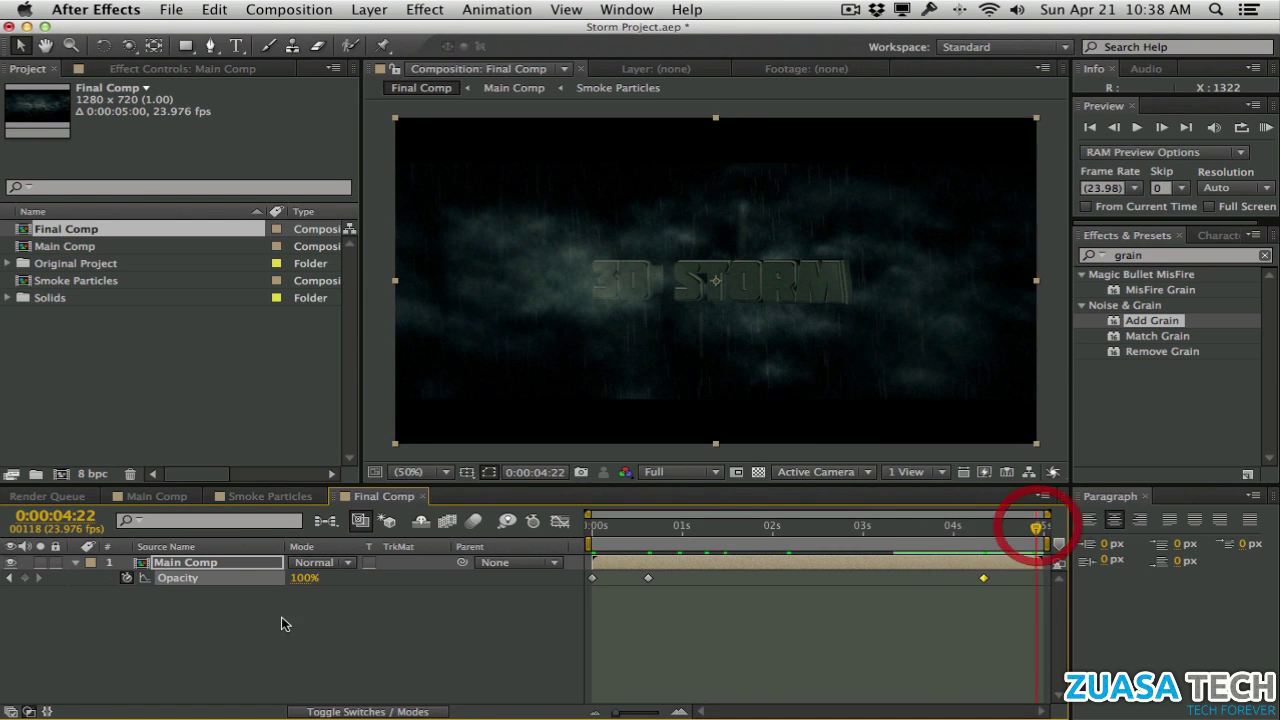
pyautogui.moveTo(297, 578); pyautogui.dragTo(77, 582)
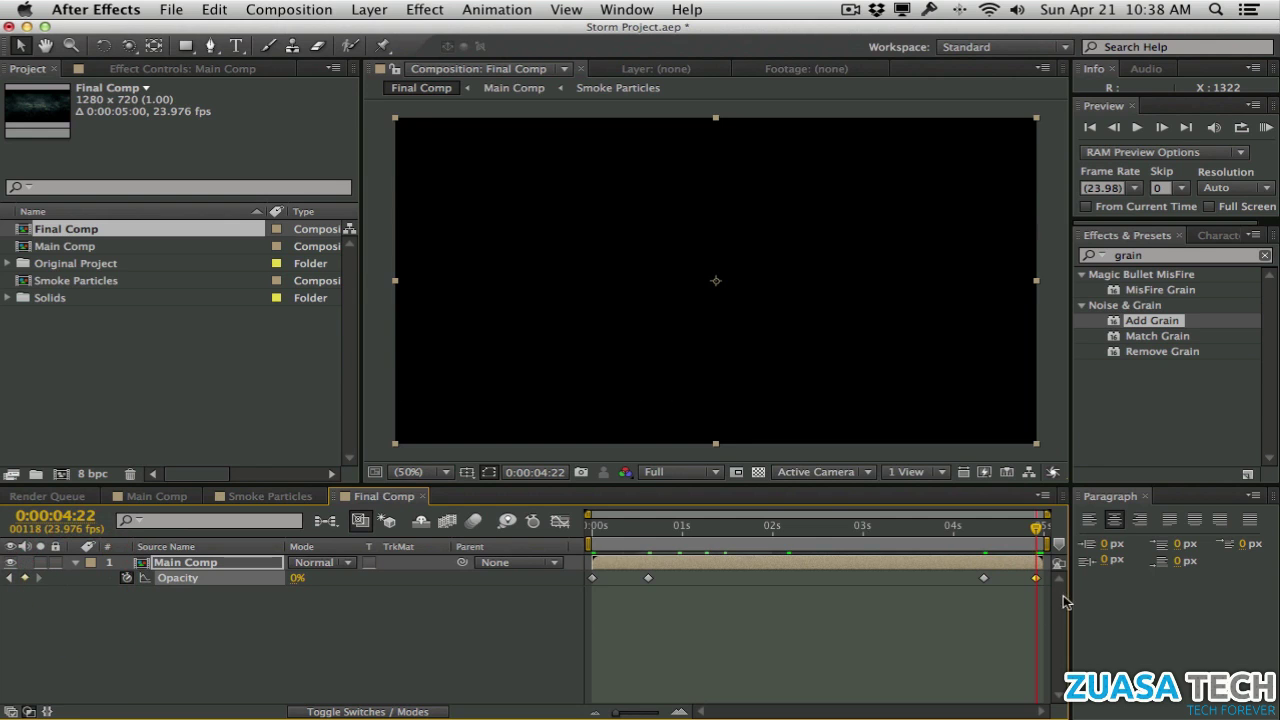
# Apply Easy Ease to all four opacity keyframes, shift the end of the fade-in slightly later and check the frame at 0:00:02:01
pyautogui.moveTo(1040, 602); pyautogui.dragTo(584, 574)
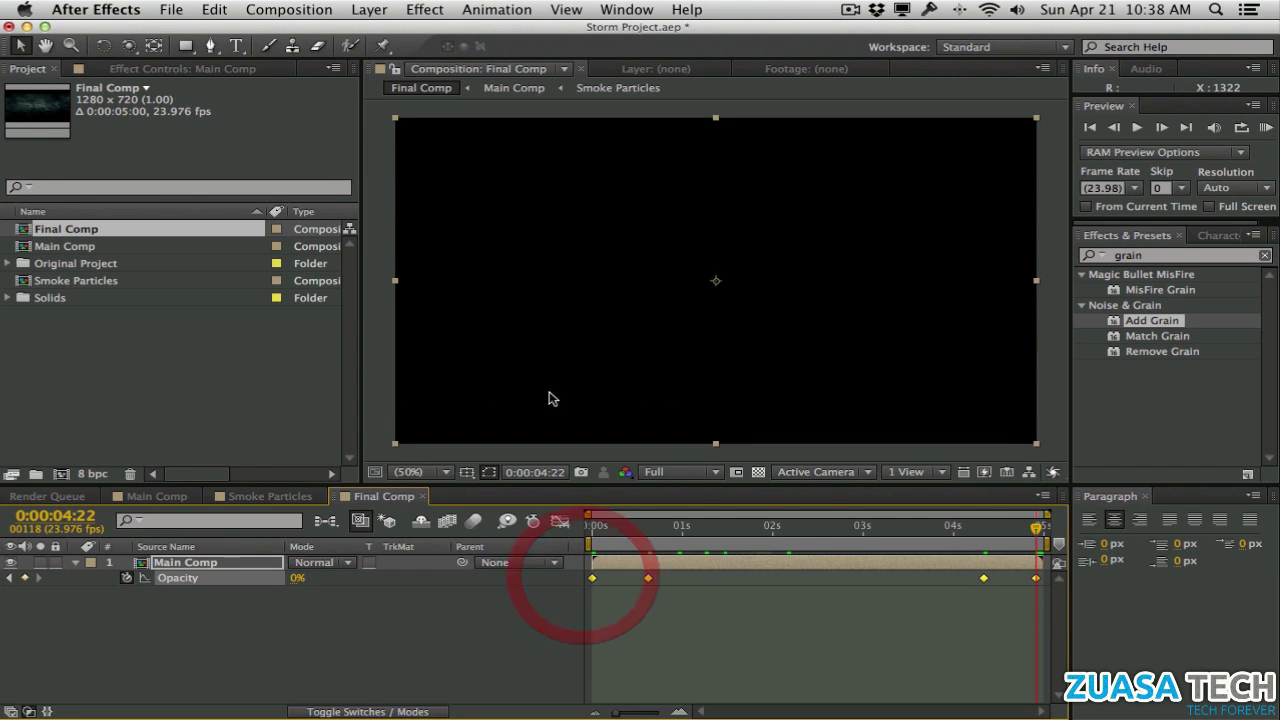
pyautogui.click(519, 10)
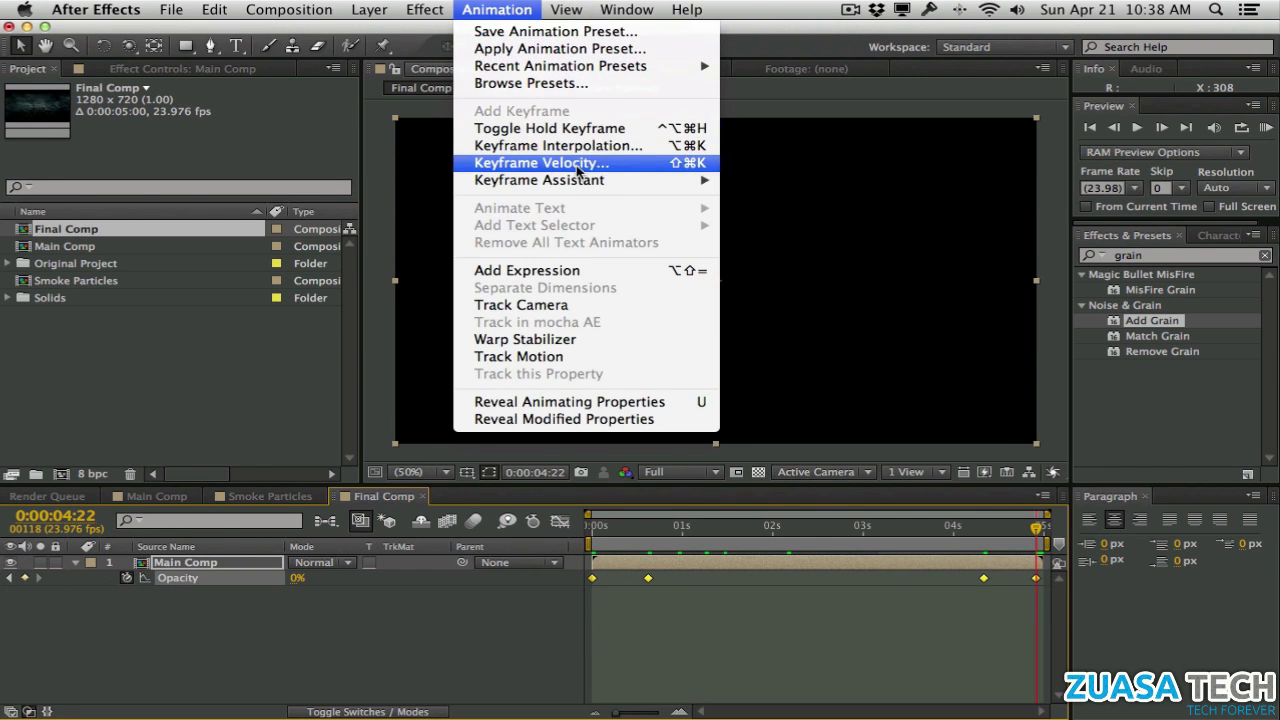
pyautogui.moveTo(580, 180)
pyautogui.click(808, 214)
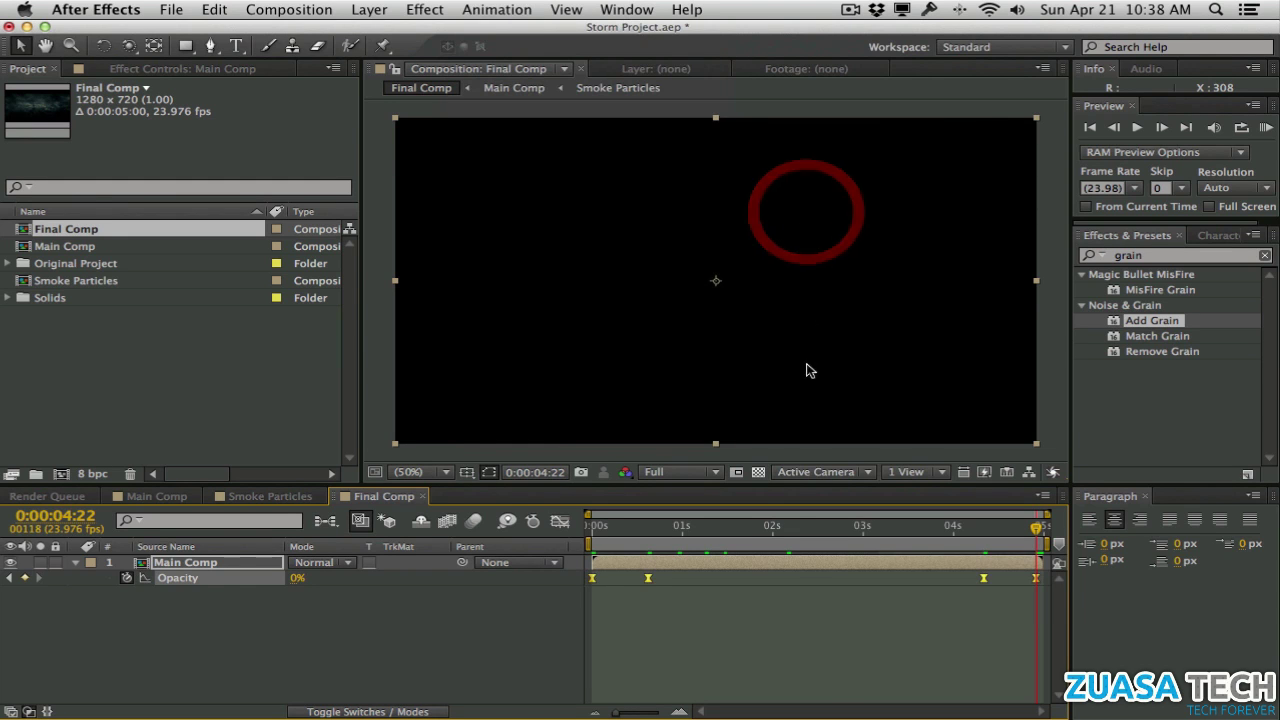
pyautogui.moveTo(647, 585); pyautogui.dragTo(659, 584)
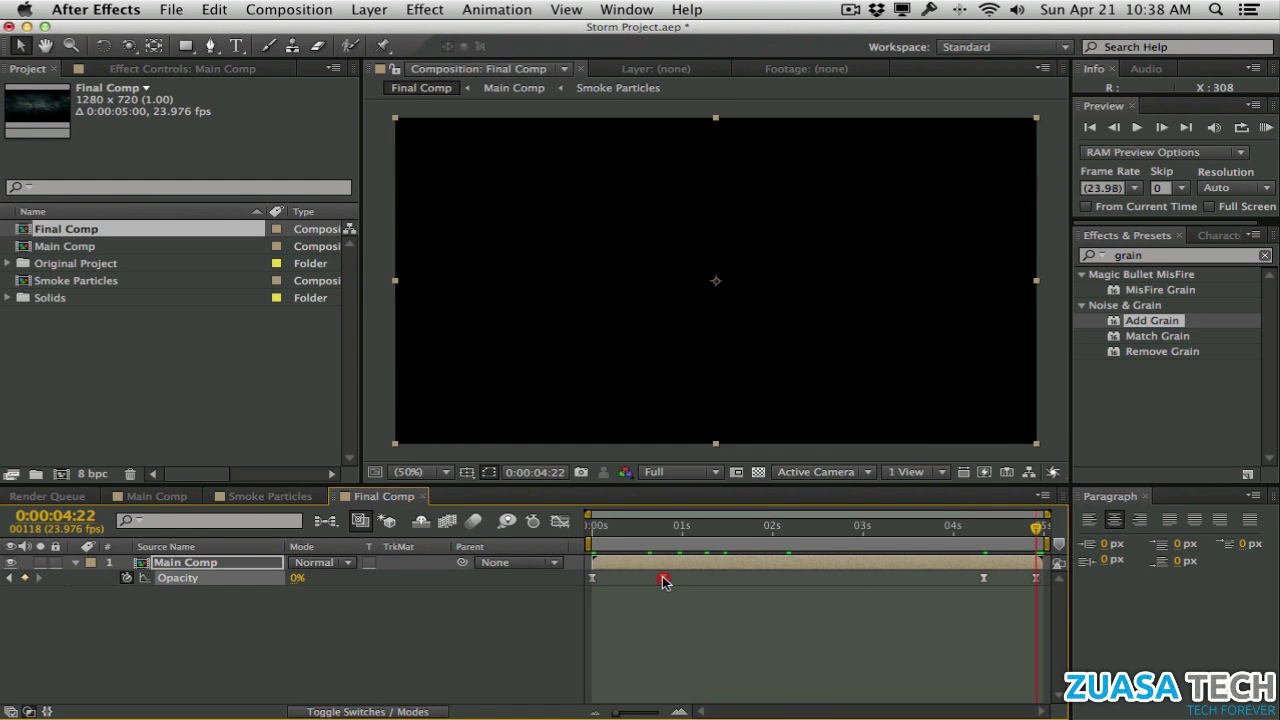
pyautogui.click(776, 527)
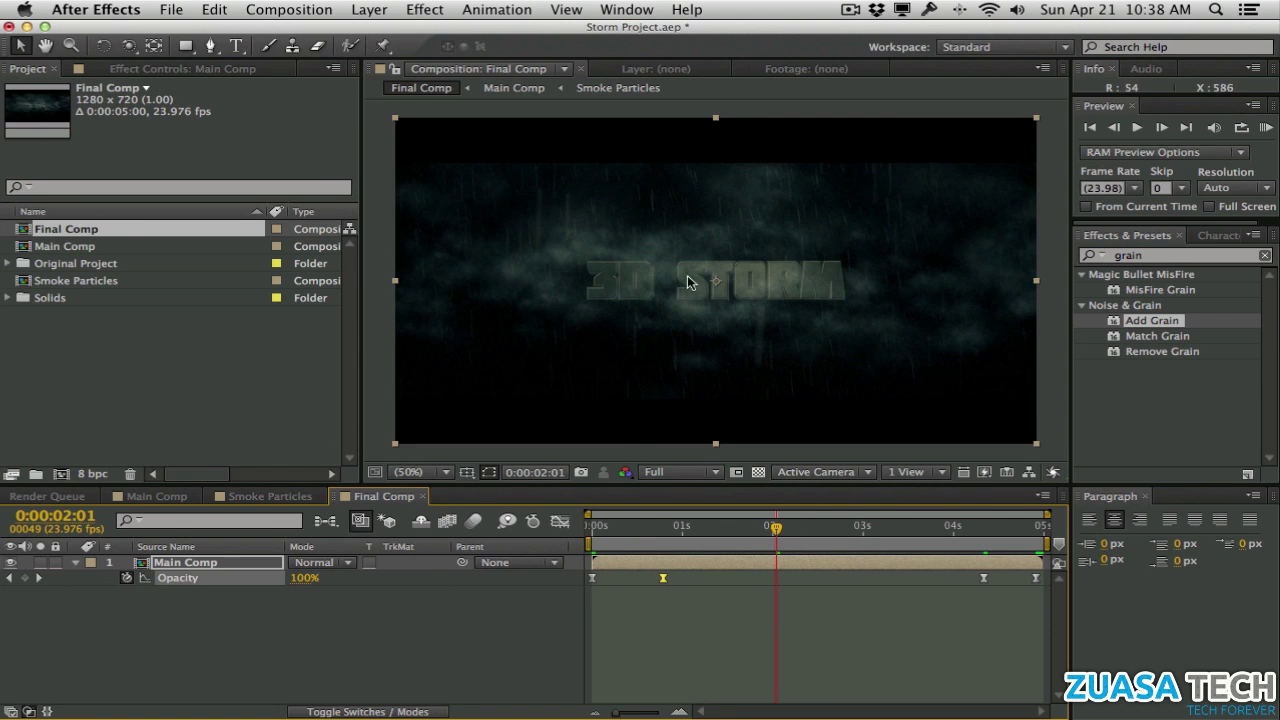
# In Main Comp, enable Multi-Object in the Particle Look of Group 1 for the Text layer's Element effect
pyautogui.click(130, 497)
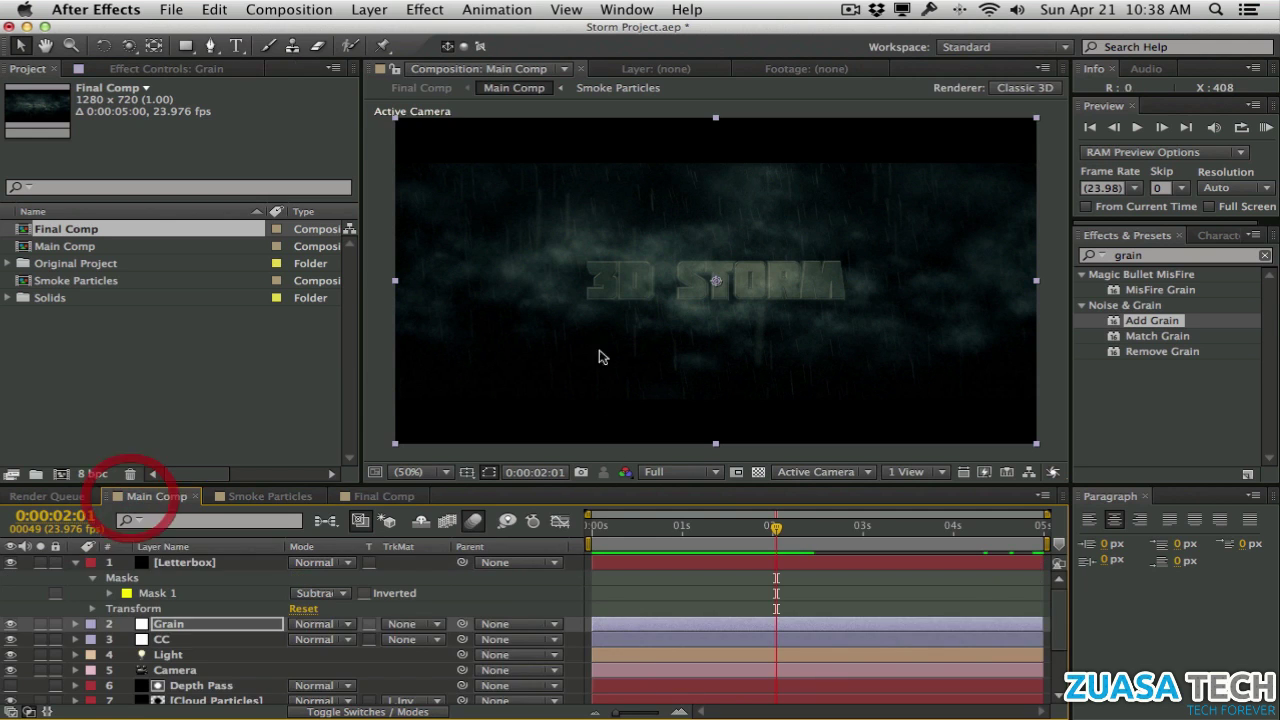
pyautogui.scroll(-3, 193, 654)
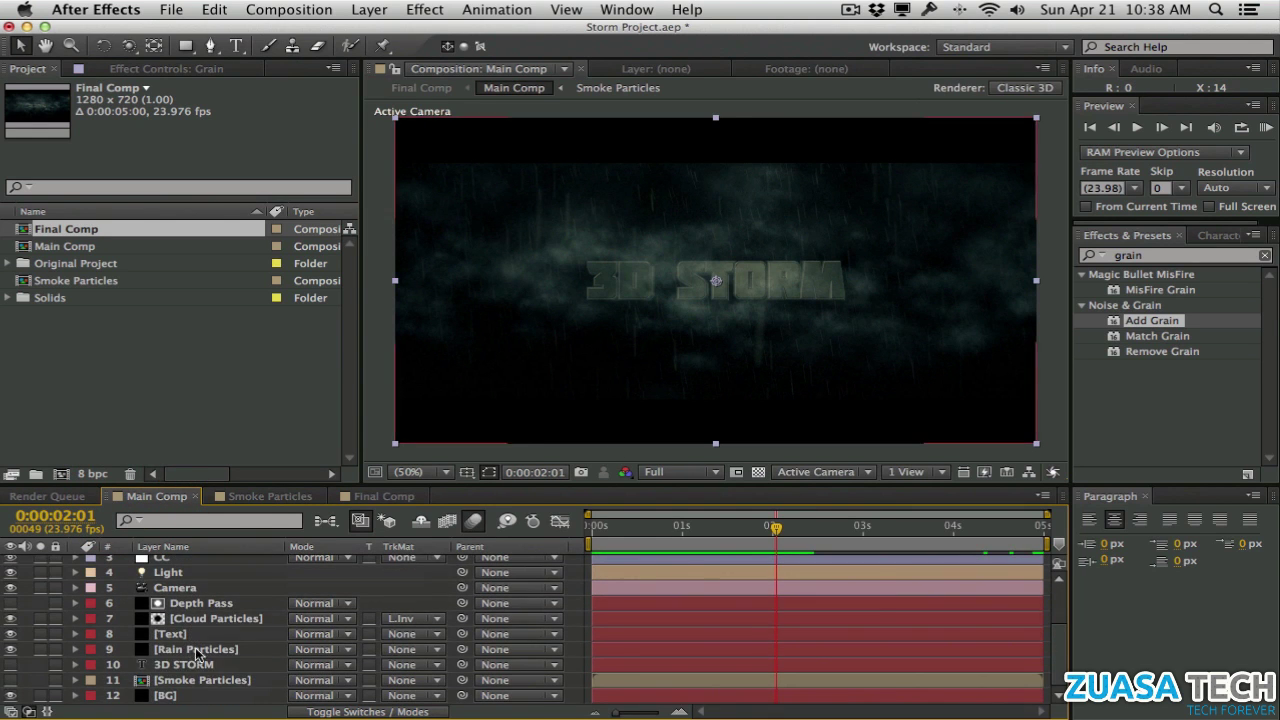
pyautogui.click(185, 664)
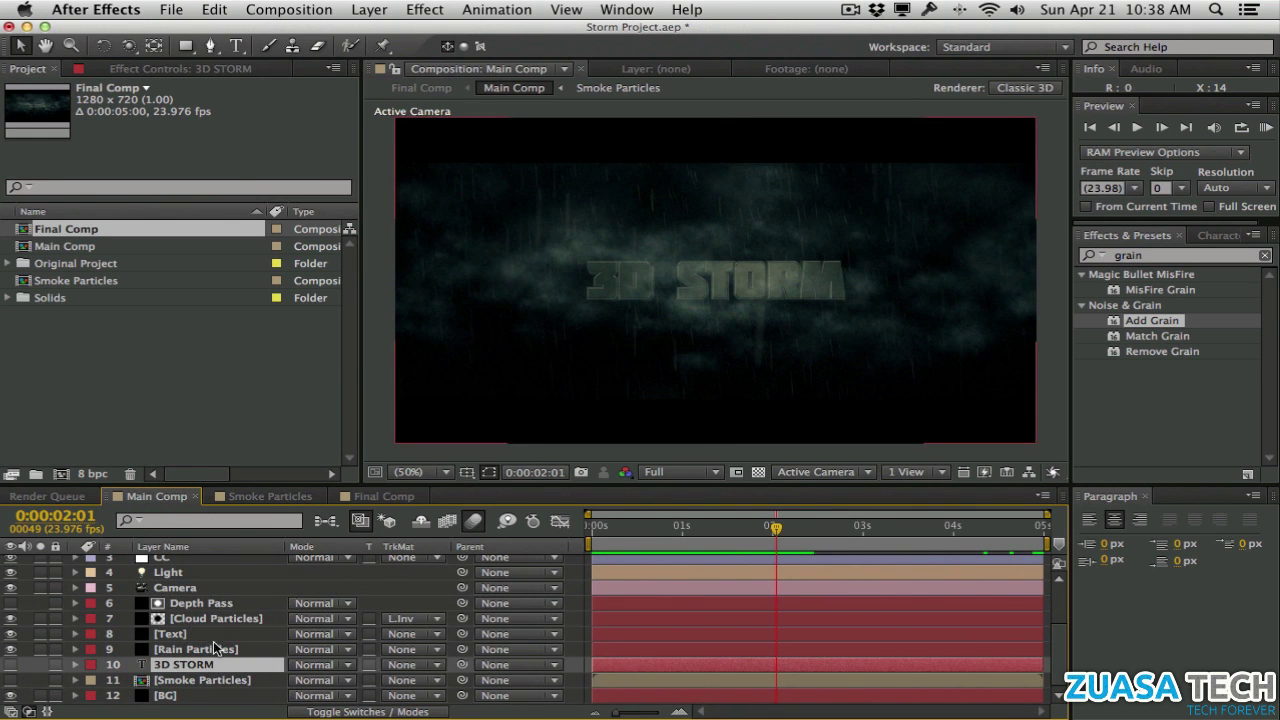
pyautogui.click(214, 634)
pyautogui.click(153, 66)
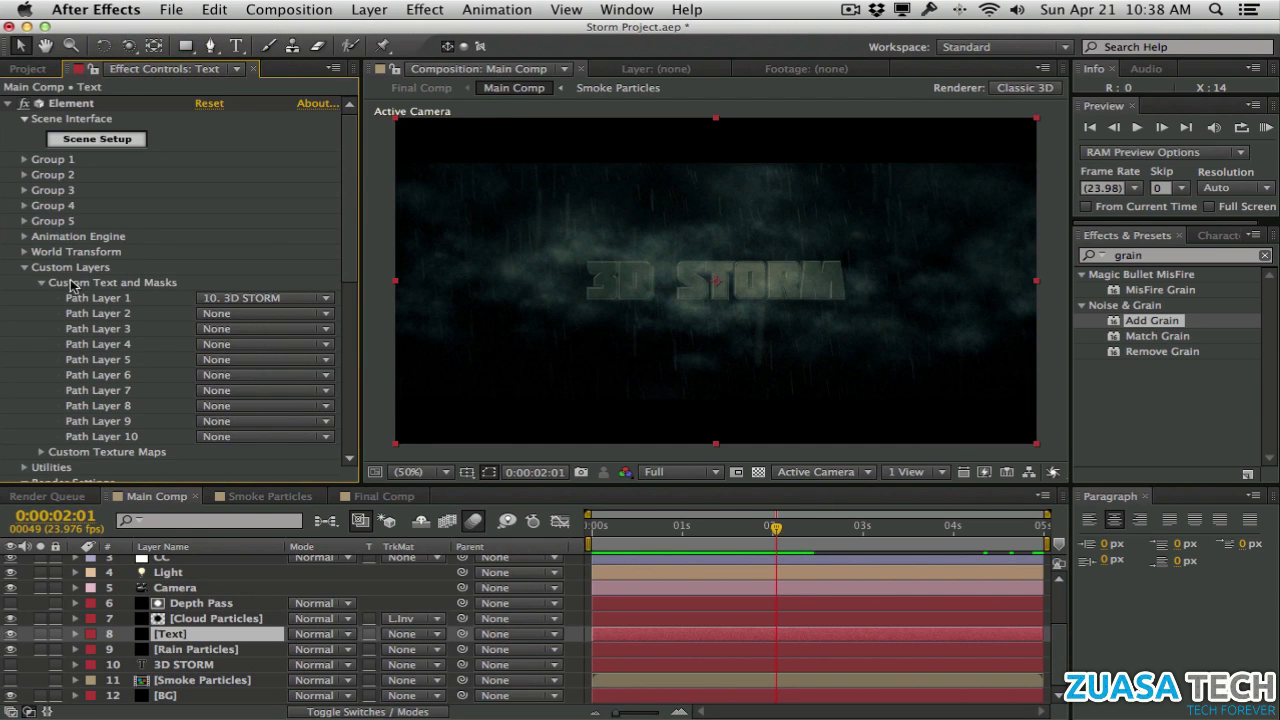
pyautogui.click(24, 267)
pyautogui.click(25, 160)
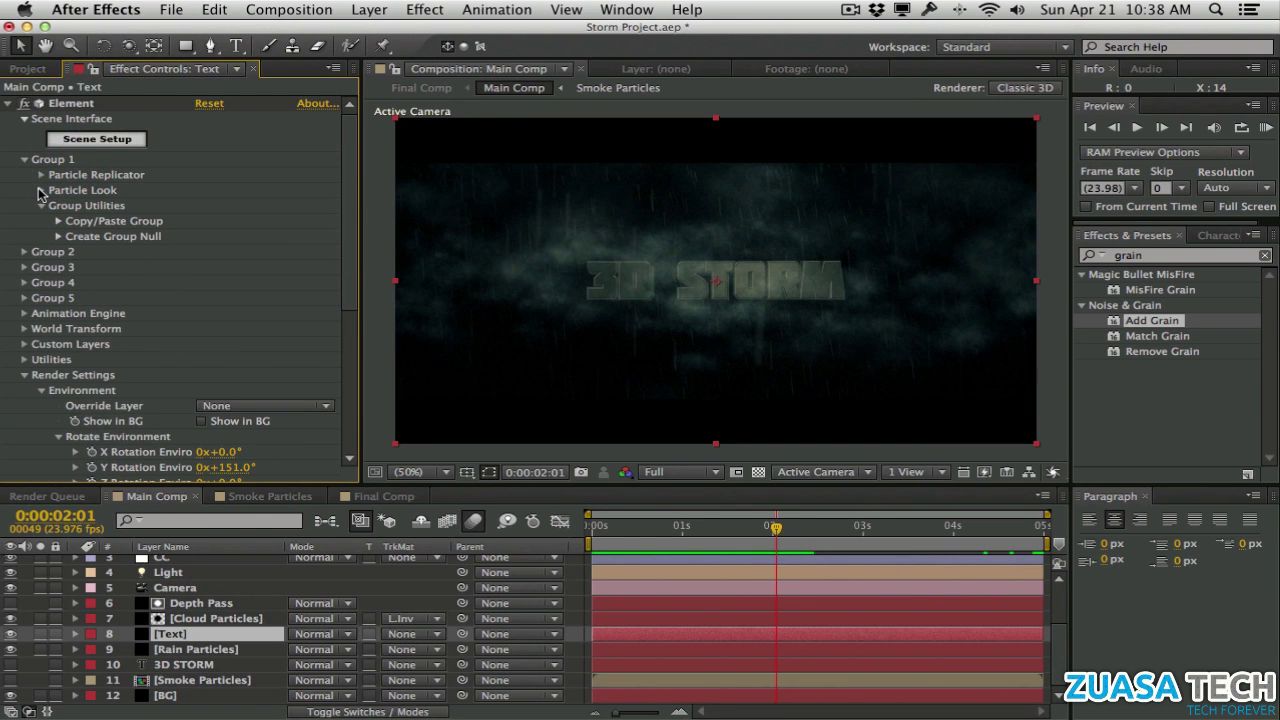
pyautogui.click(41, 191)
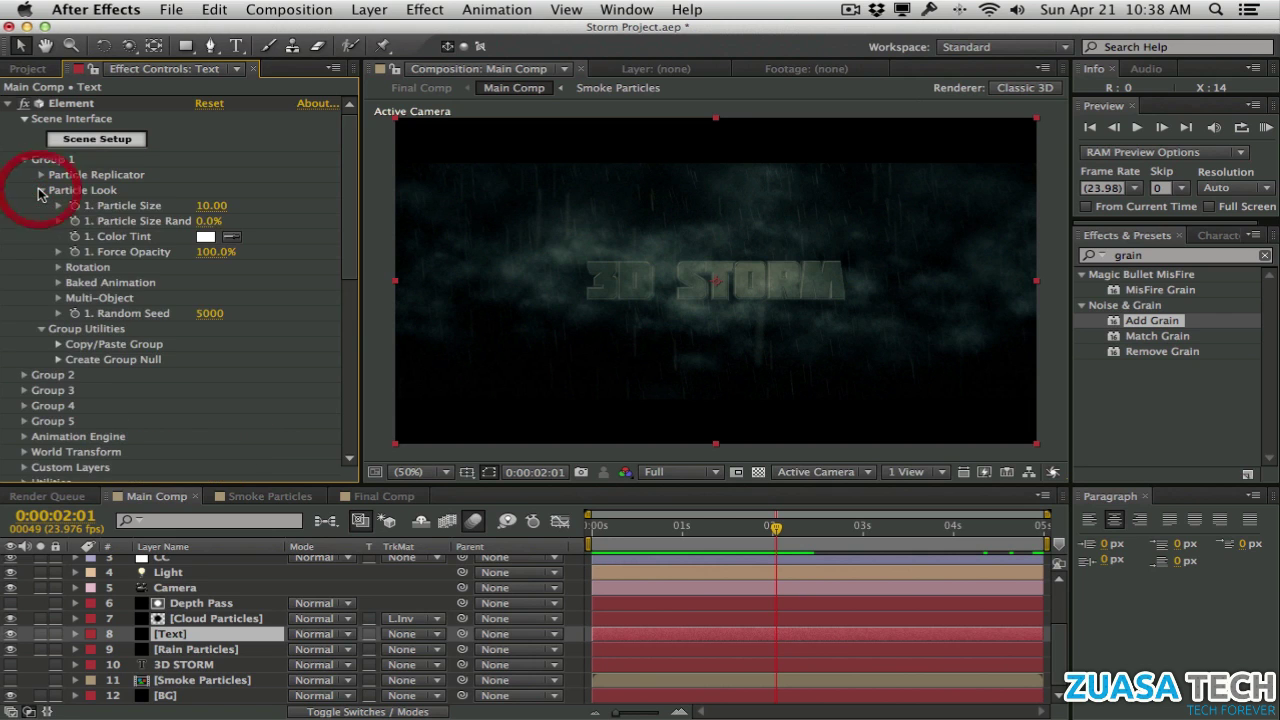
pyautogui.click(60, 299)
pyautogui.click(202, 314)
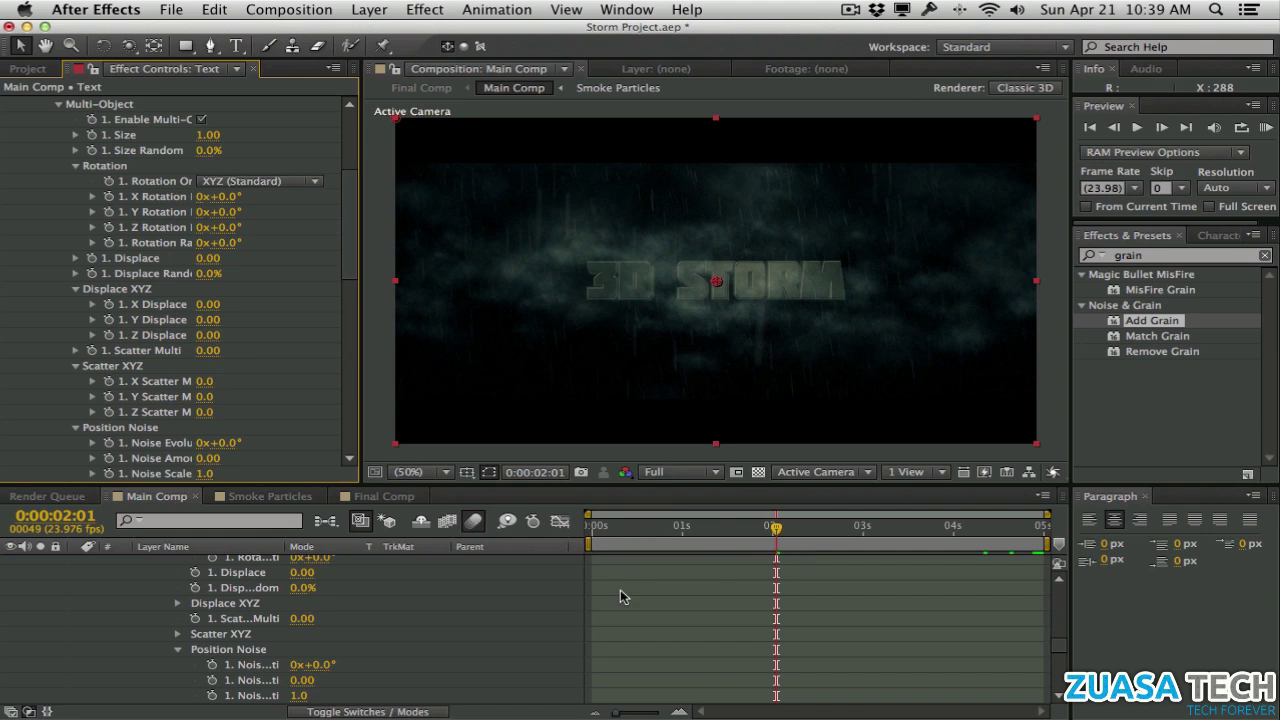
# Keyframe Group 1's multi-object Y Rotation on the Text layer from 49° at 0:00:00:00 to 0° at 0:00:02:22
pyautogui.scroll(15, 622, 589)
pyautogui.click(587, 526)
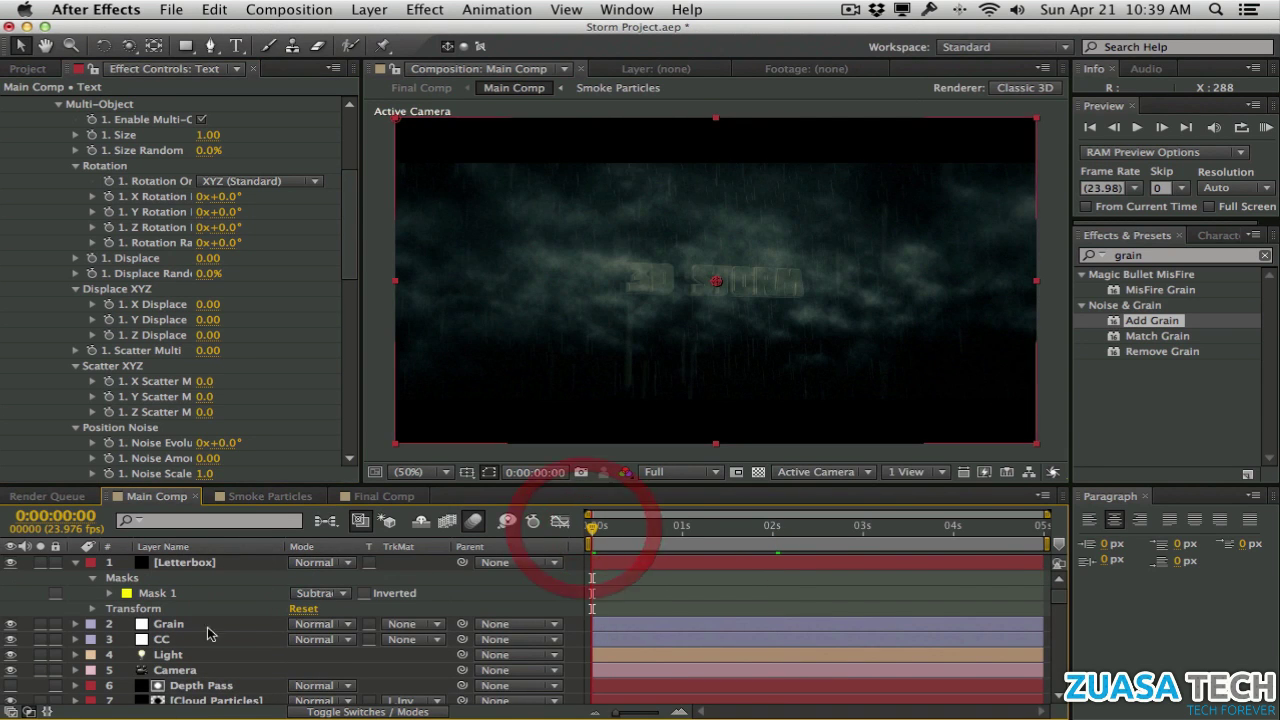
pyautogui.scroll(-4, 400, 620)
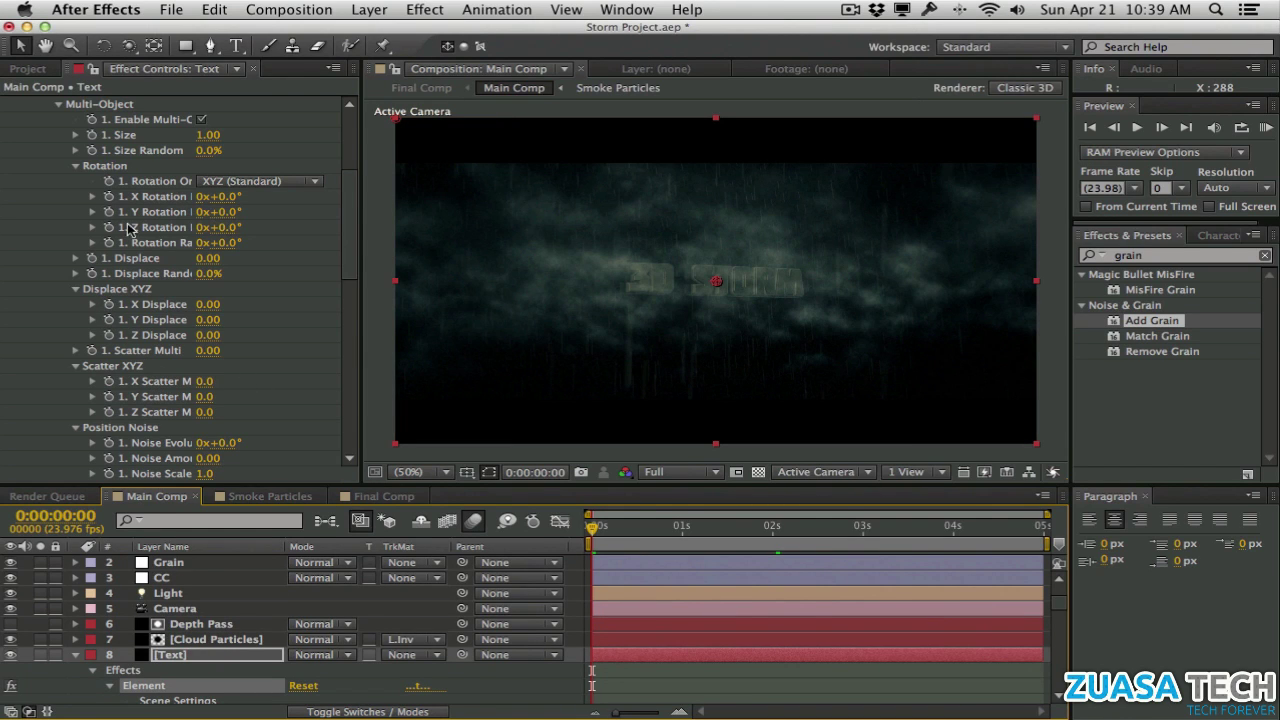
pyautogui.moveTo(226, 212); pyautogui.dragTo(274, 213)
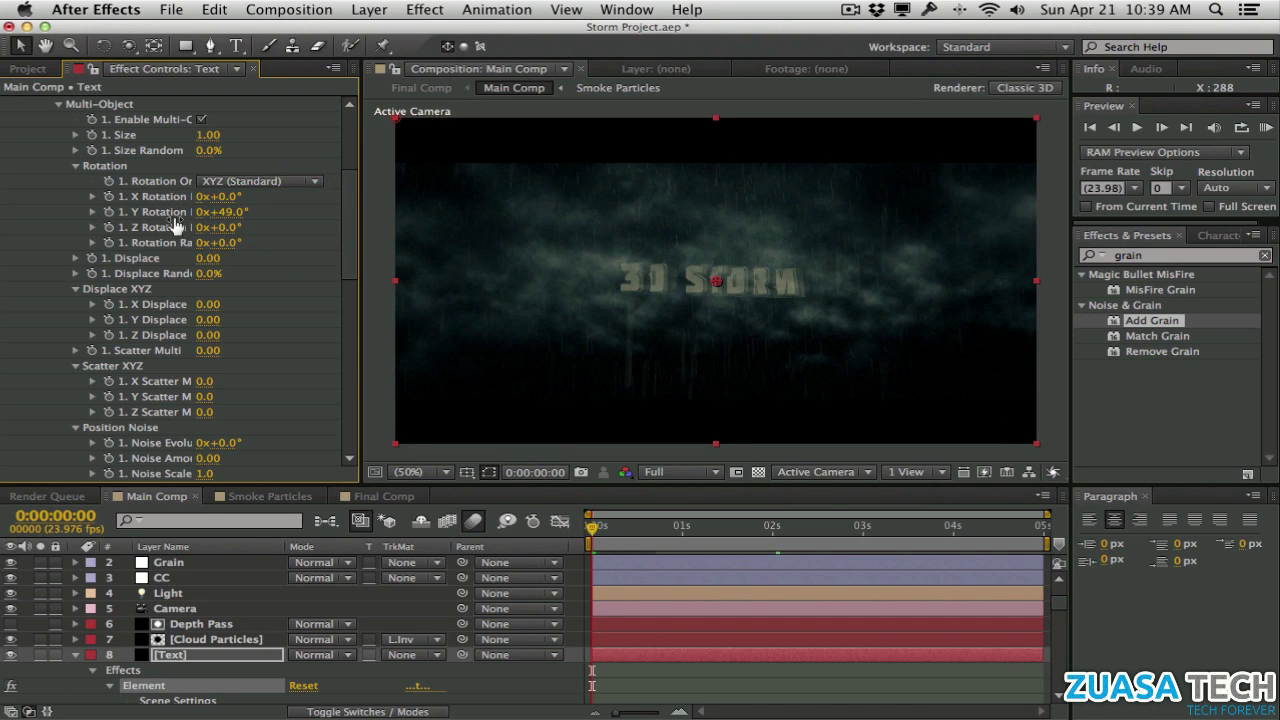
pyautogui.click(108, 212)
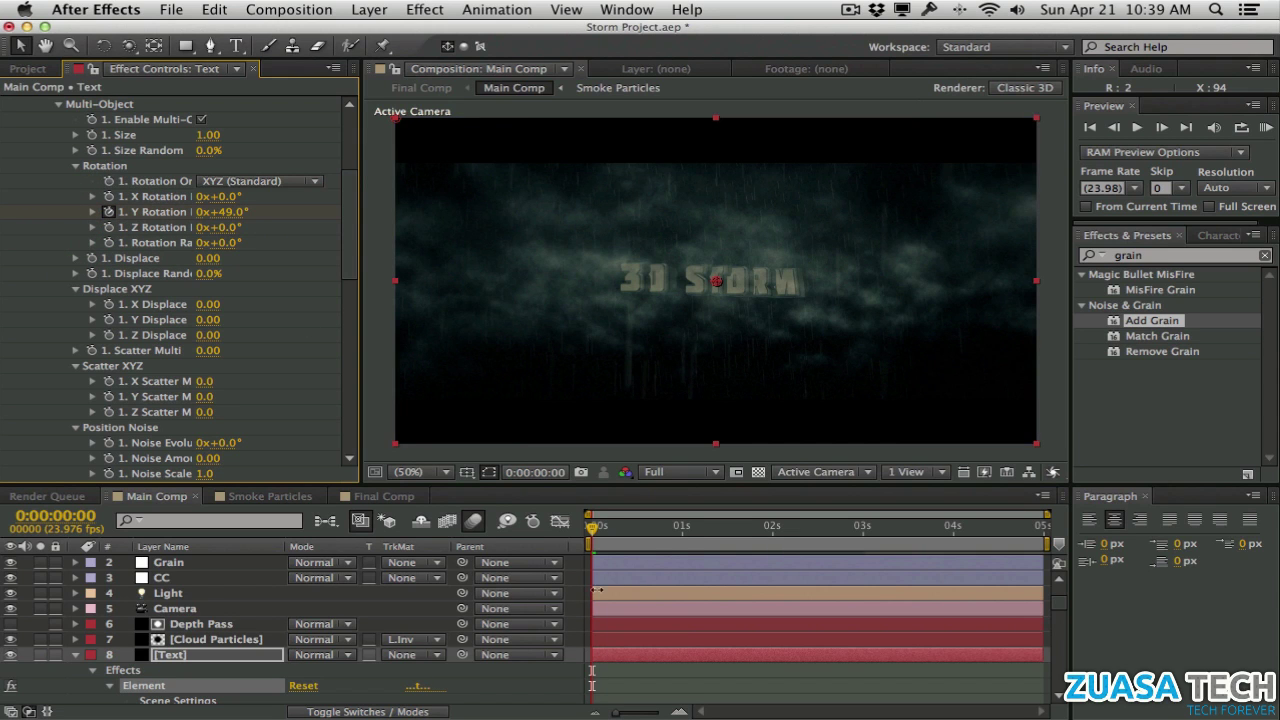
pyautogui.click(855, 528)
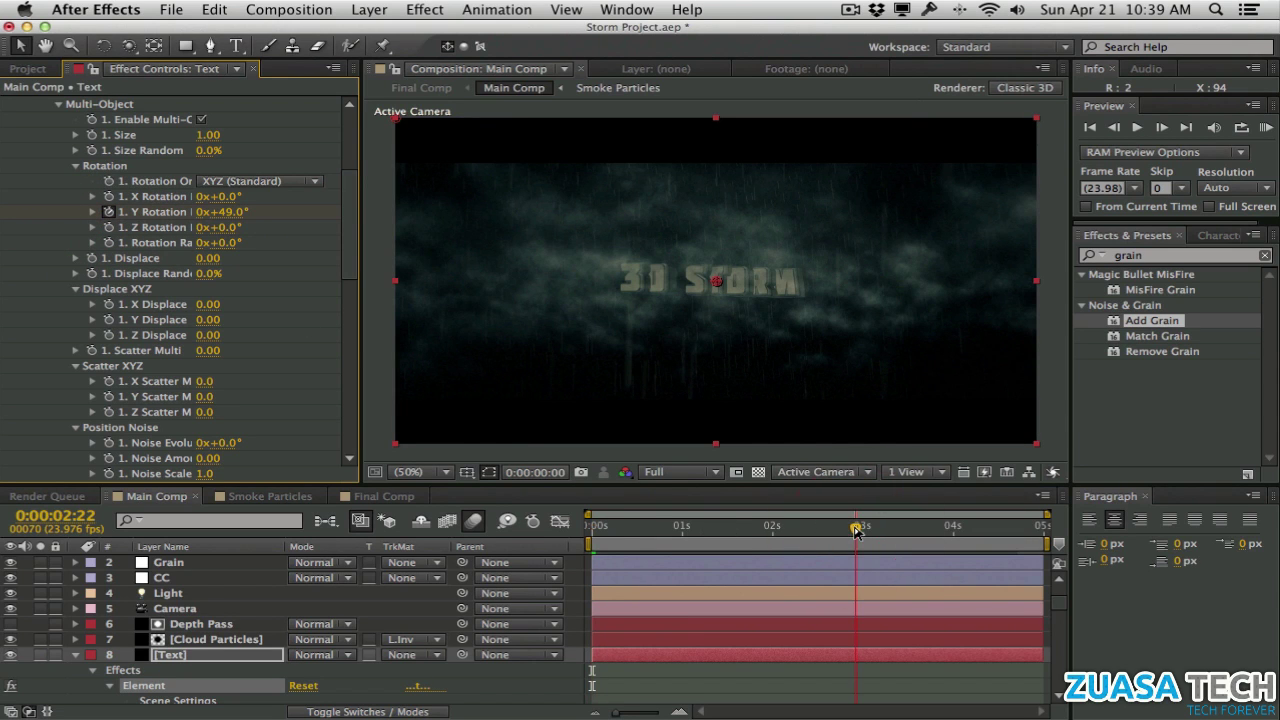
pyautogui.click(222, 212)
pyautogui.write('0')
pyautogui.press('Return')
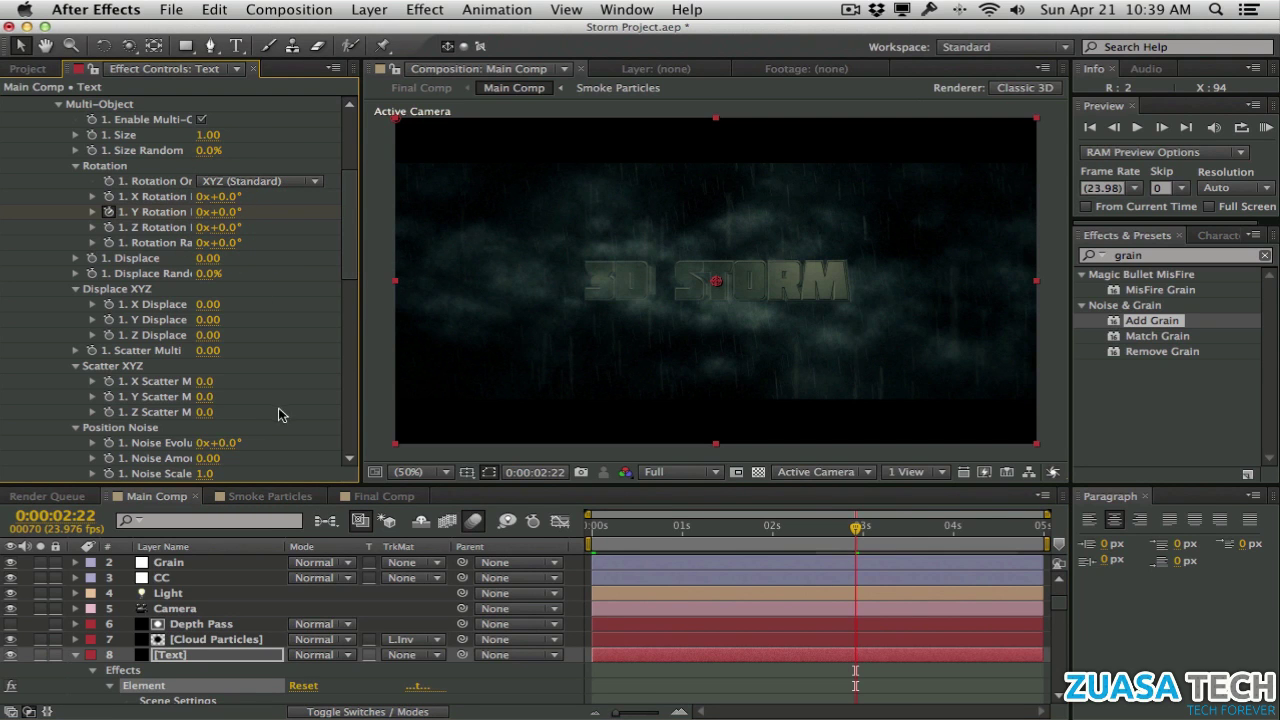
# Lower the composition preview resolution to Half and scrub the letter rotation from the start to 0:00:02:06
pyautogui.click(655, 472)
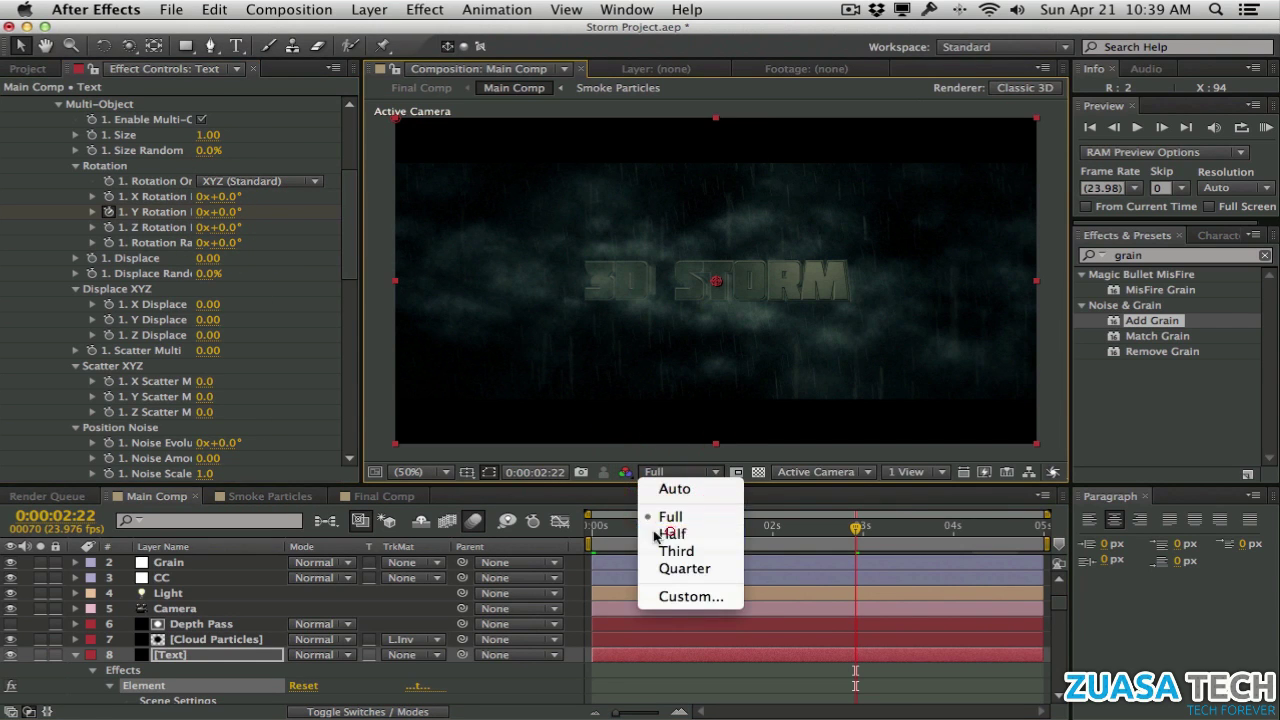
pyautogui.click(664, 527)
pyautogui.click(592, 533)
pyautogui.moveTo(592, 533); pyautogui.dragTo(795, 527)
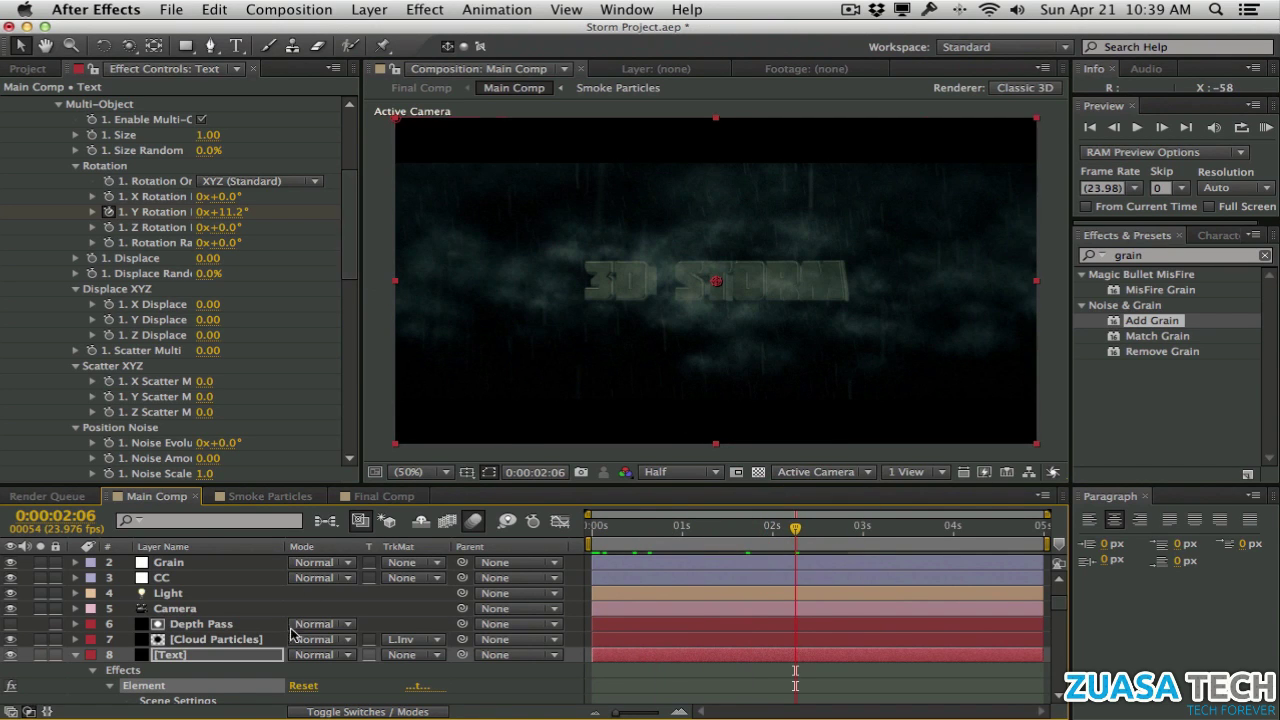
# Copy both multi-object Y Rotation keyframes from the Text layer's Element effect and select the Depth Pass layer to receive them
pyautogui.press('u')
pyautogui.scroll(-1, 443, 652)
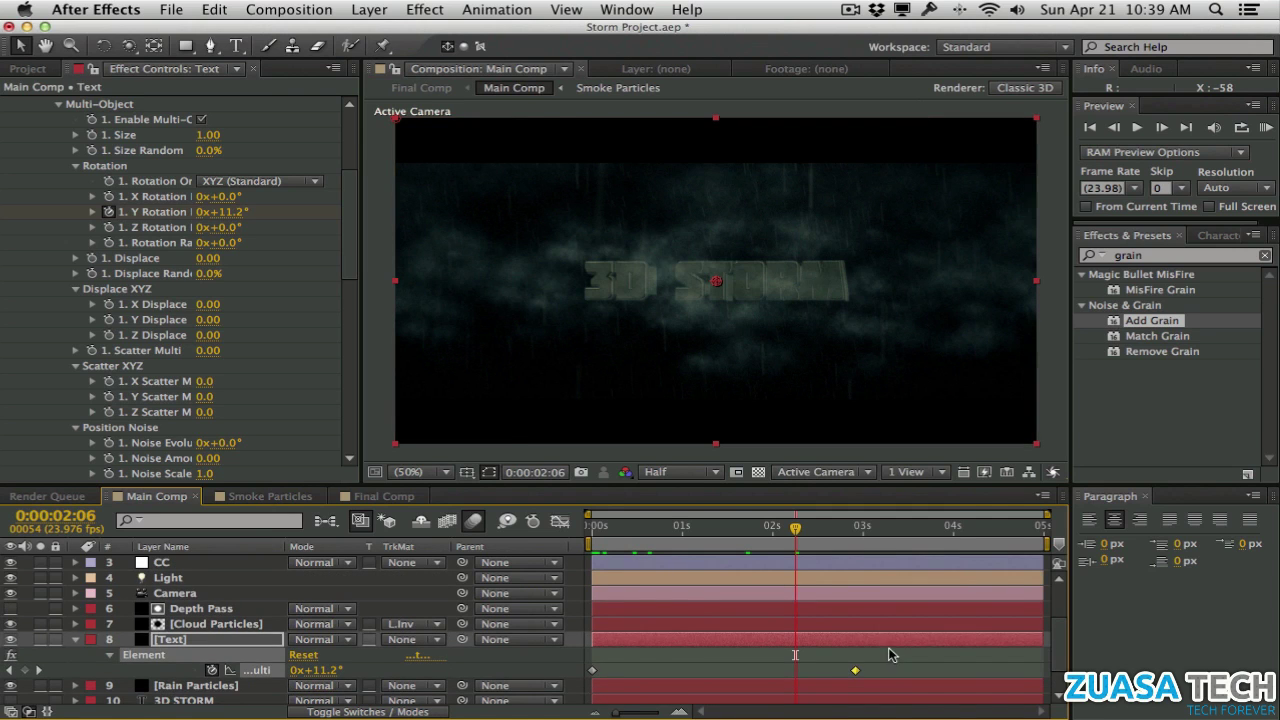
pyautogui.moveTo(881, 661); pyautogui.dragTo(588, 676)
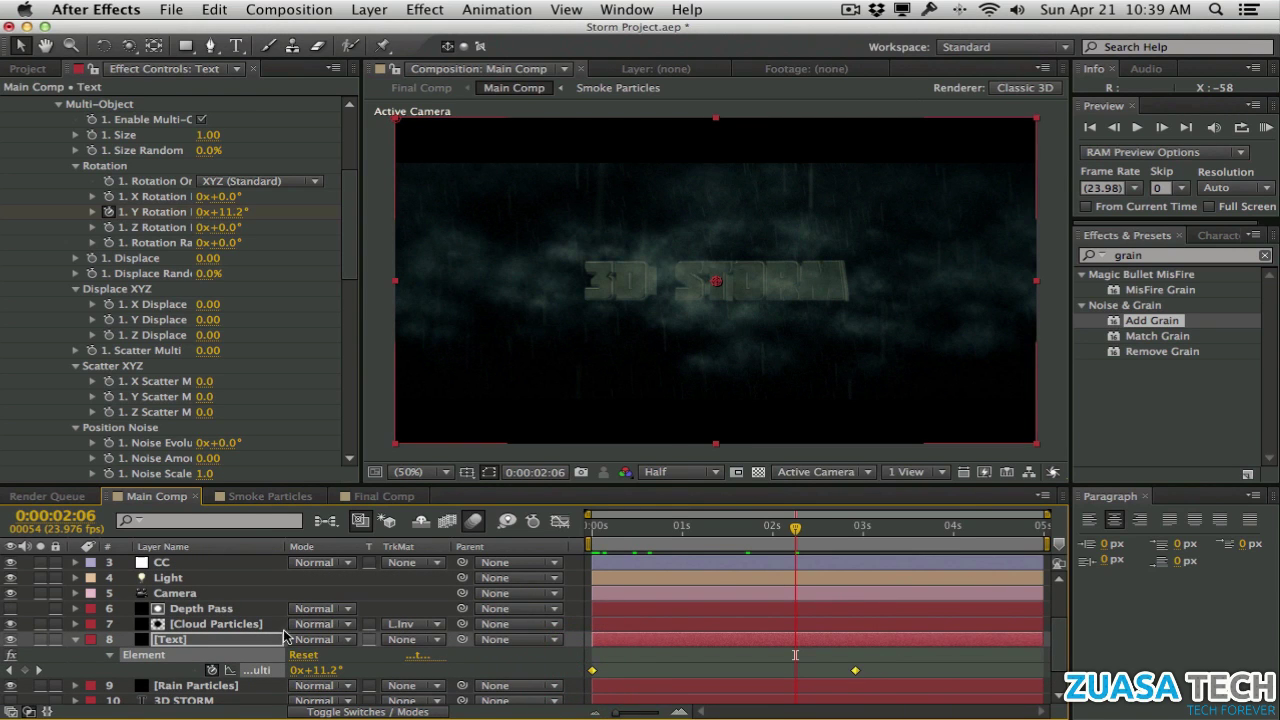
pyautogui.click(232, 612)
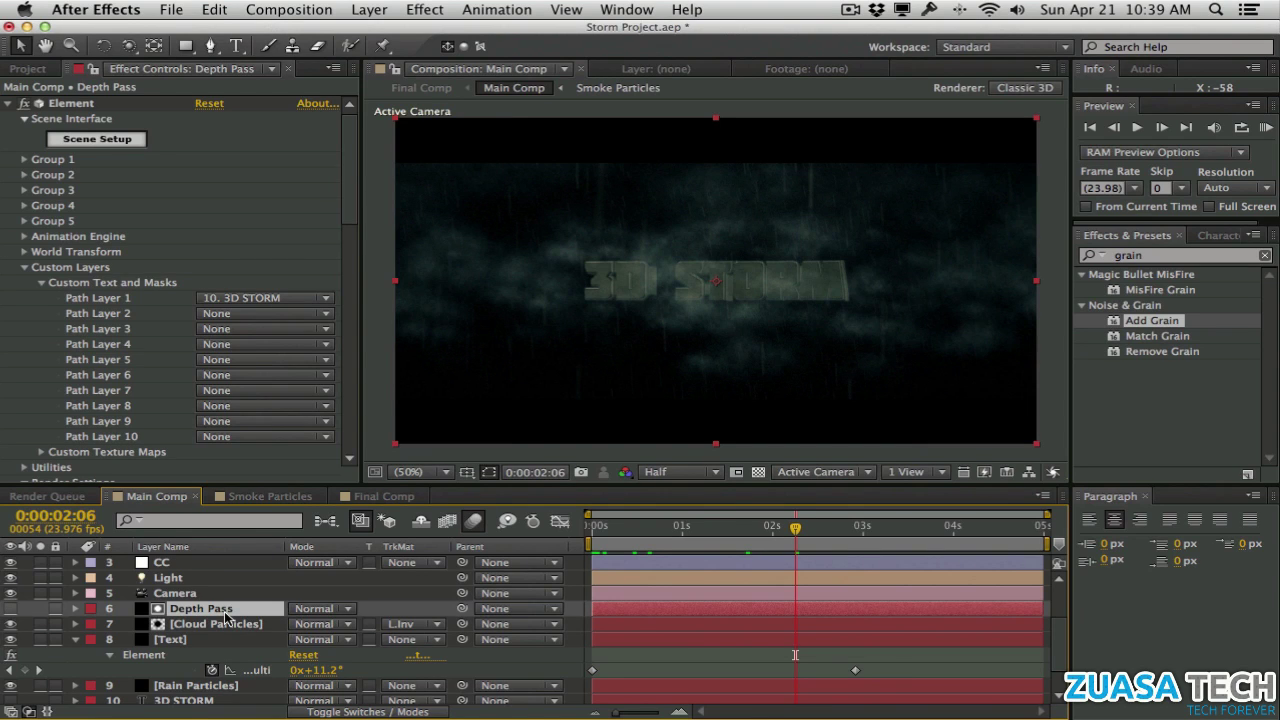
pyautogui.click(76, 609)
pyautogui.click(200, 618)
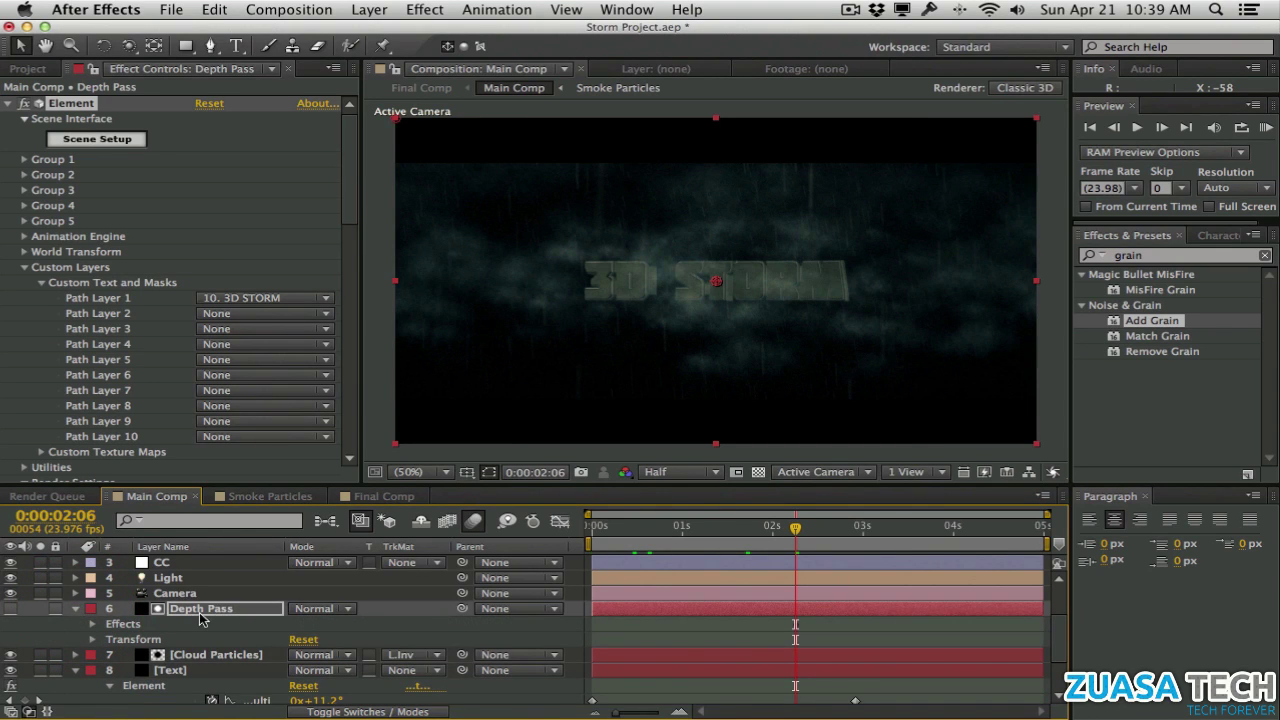
pyautogui.scroll(-3, 230, 630)
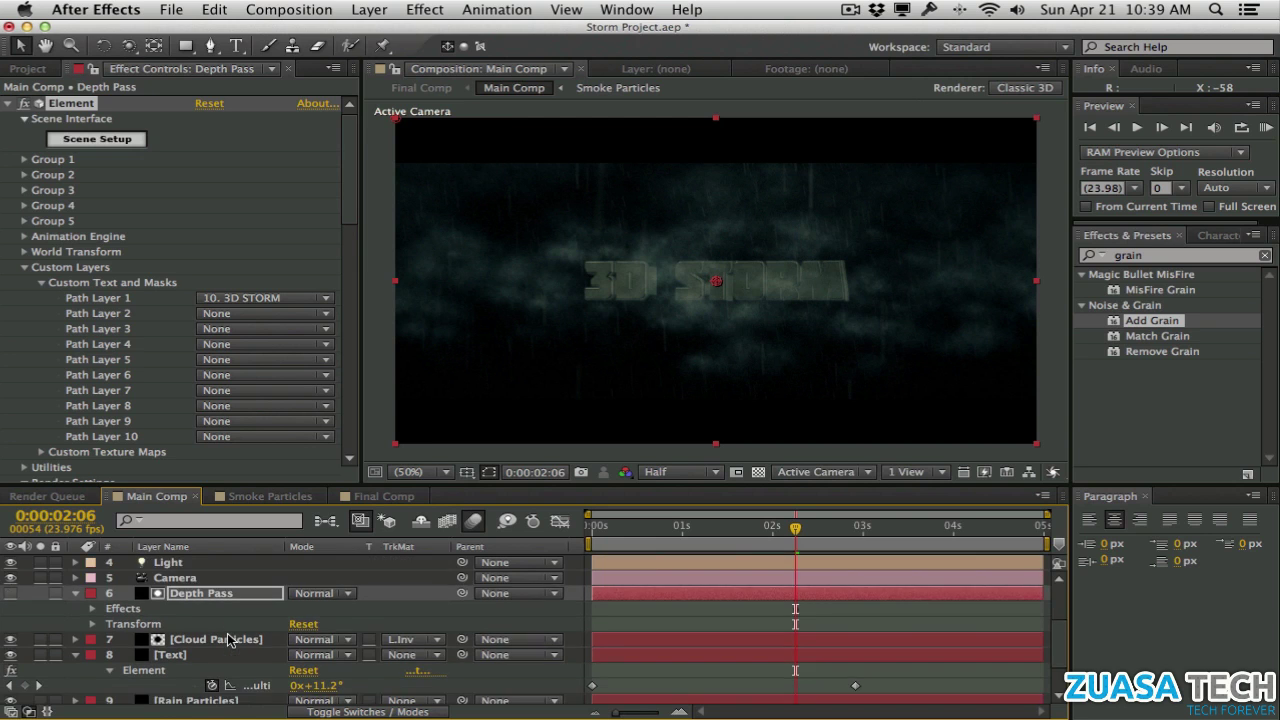
pyautogui.press('super+v')
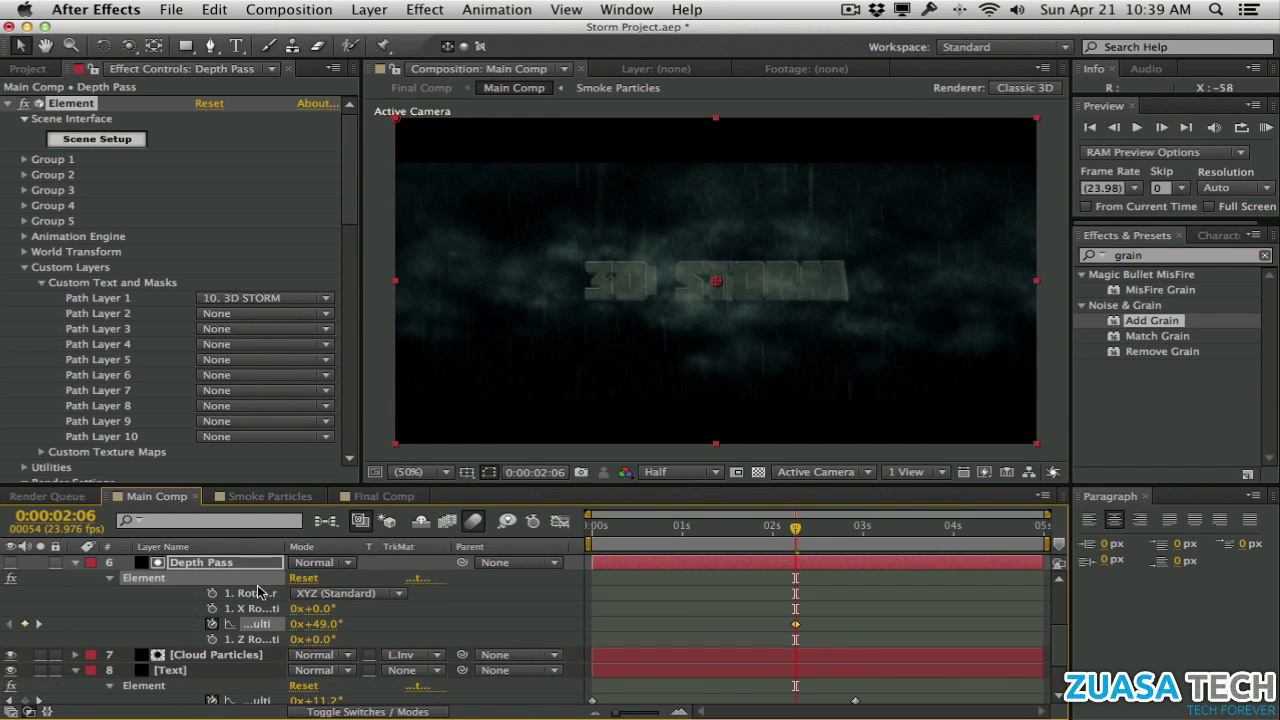
pyautogui.scroll(-3, 871, 638)
pyautogui.scroll(1, 871, 630)
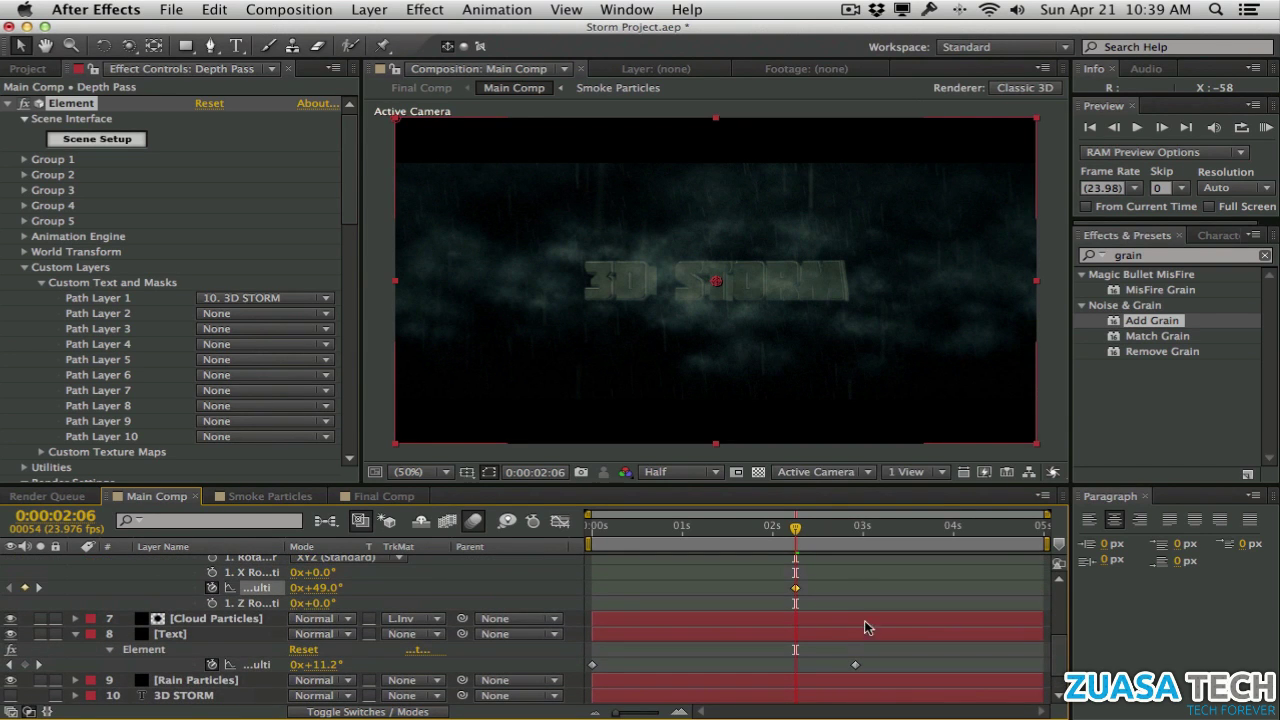
pyautogui.press('super+z')
# Paste the Y Rotation keyframes onto Depth Pass at 0:00:00:00 and apply Easy Ease to the rotation keyframes of Depth Pass and Text
pyautogui.moveTo(674, 527); pyautogui.dragTo(538, 527)
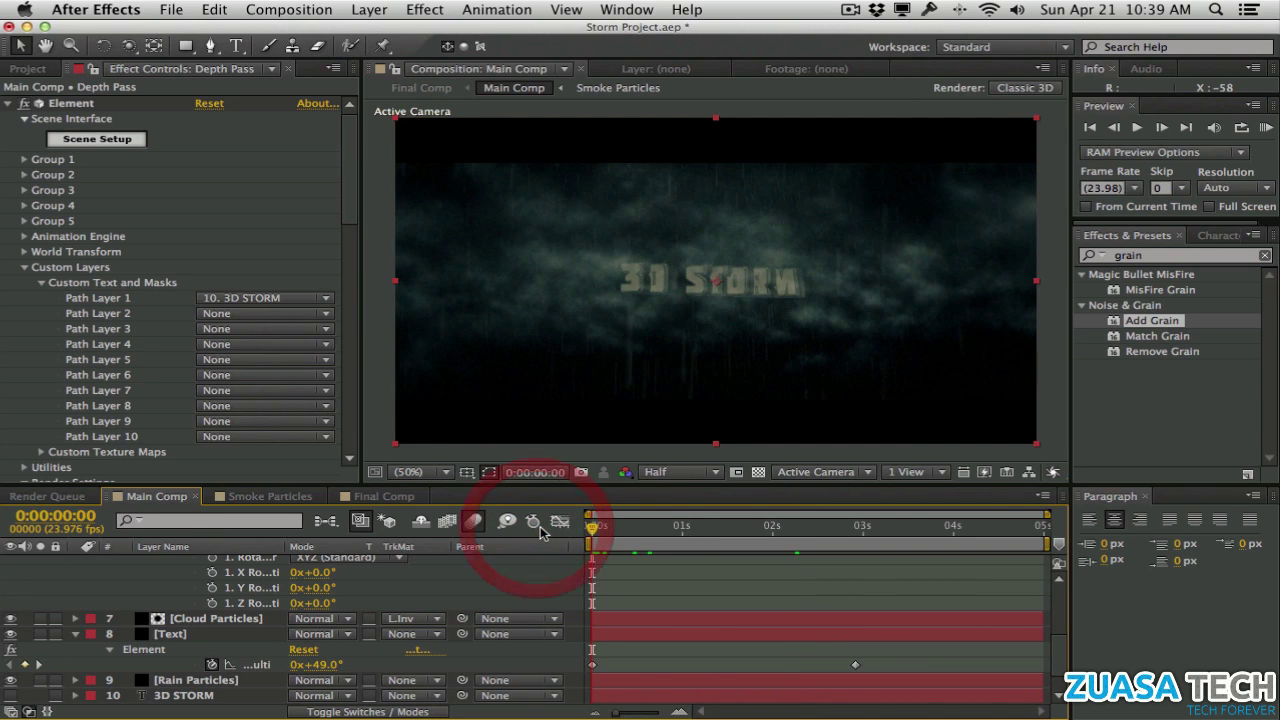
pyautogui.press('super+v')
pyautogui.moveTo(921, 571); pyautogui.dragTo(589, 663)
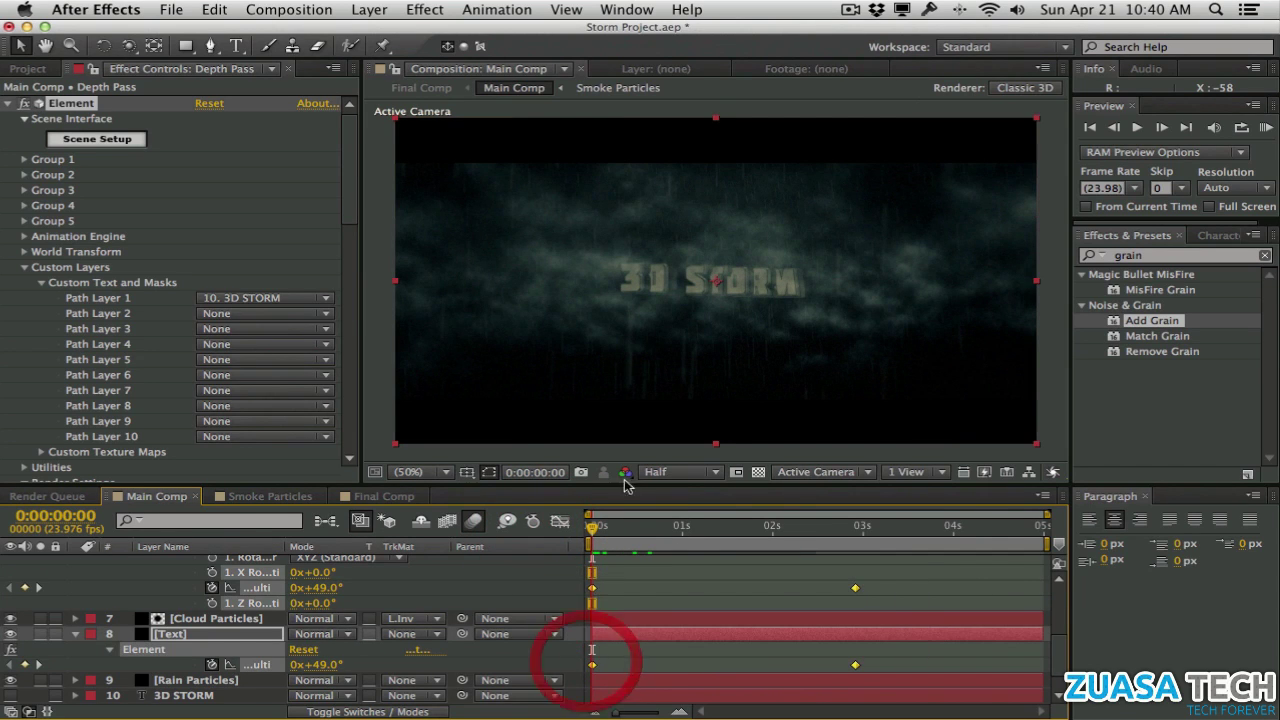
pyautogui.click(500, 10)
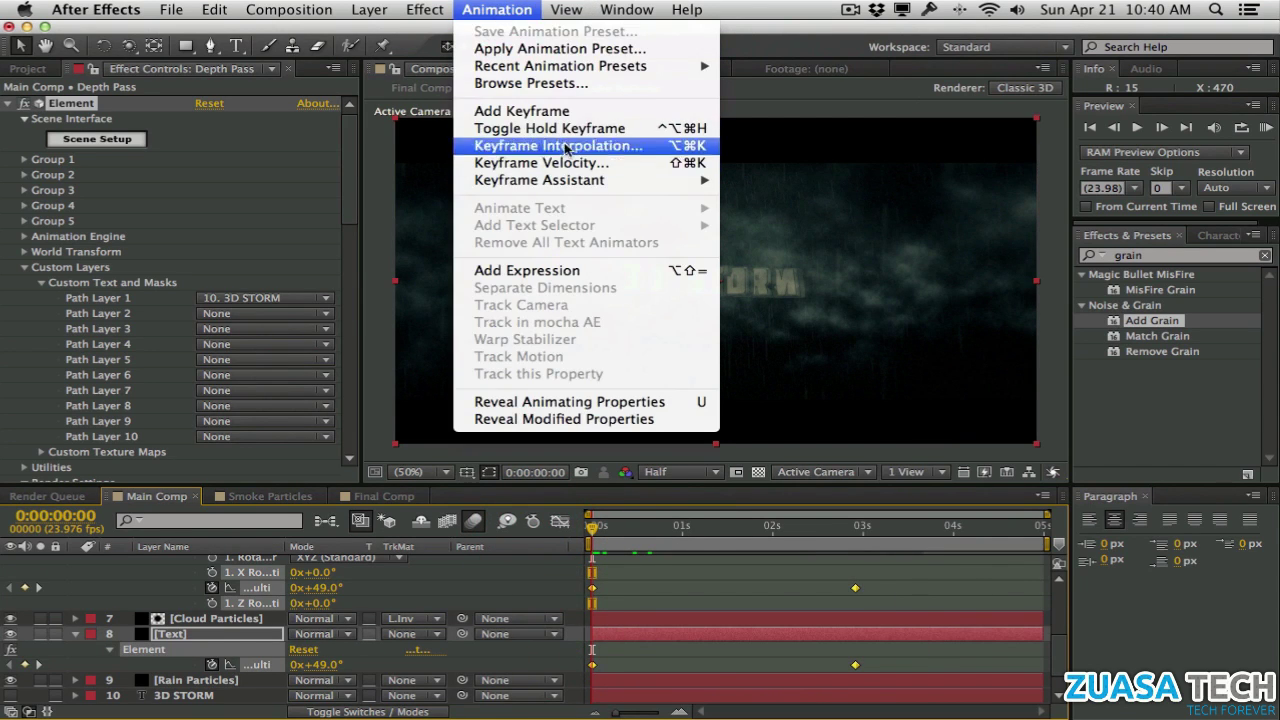
pyautogui.moveTo(575, 180)
pyautogui.click(768, 211)
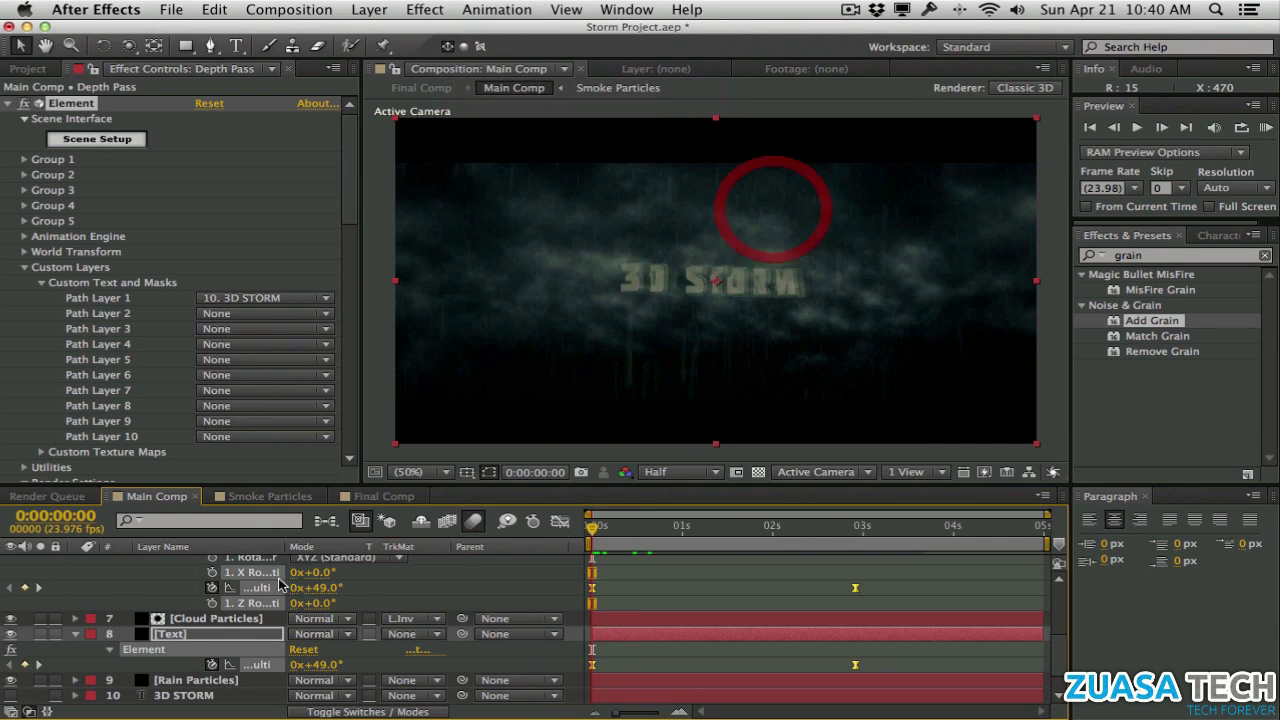
# Enable ambient occlusion in the Text layer's Element effect, with AO Intensity 2.8 and AO Radius 0.9
pyautogui.scroll(5, 240, 590)
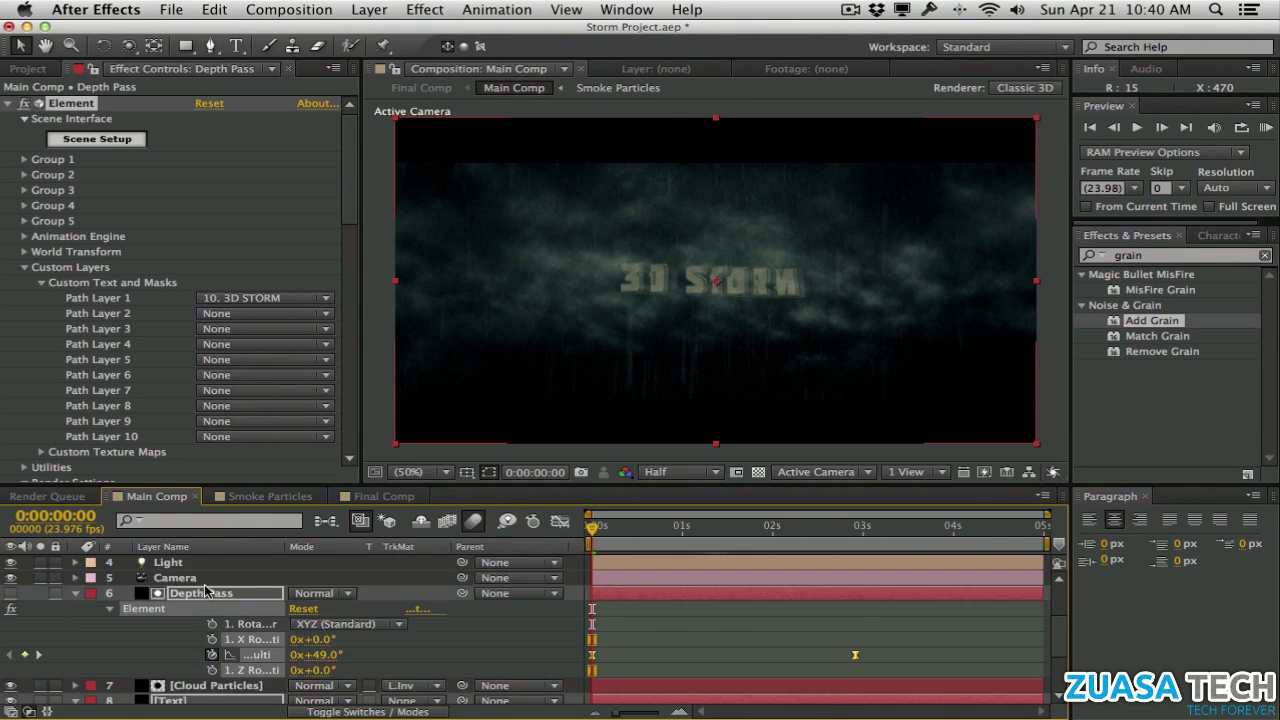
pyautogui.scroll(-5, 206, 592)
pyautogui.click(674, 631)
pyautogui.click(254, 604)
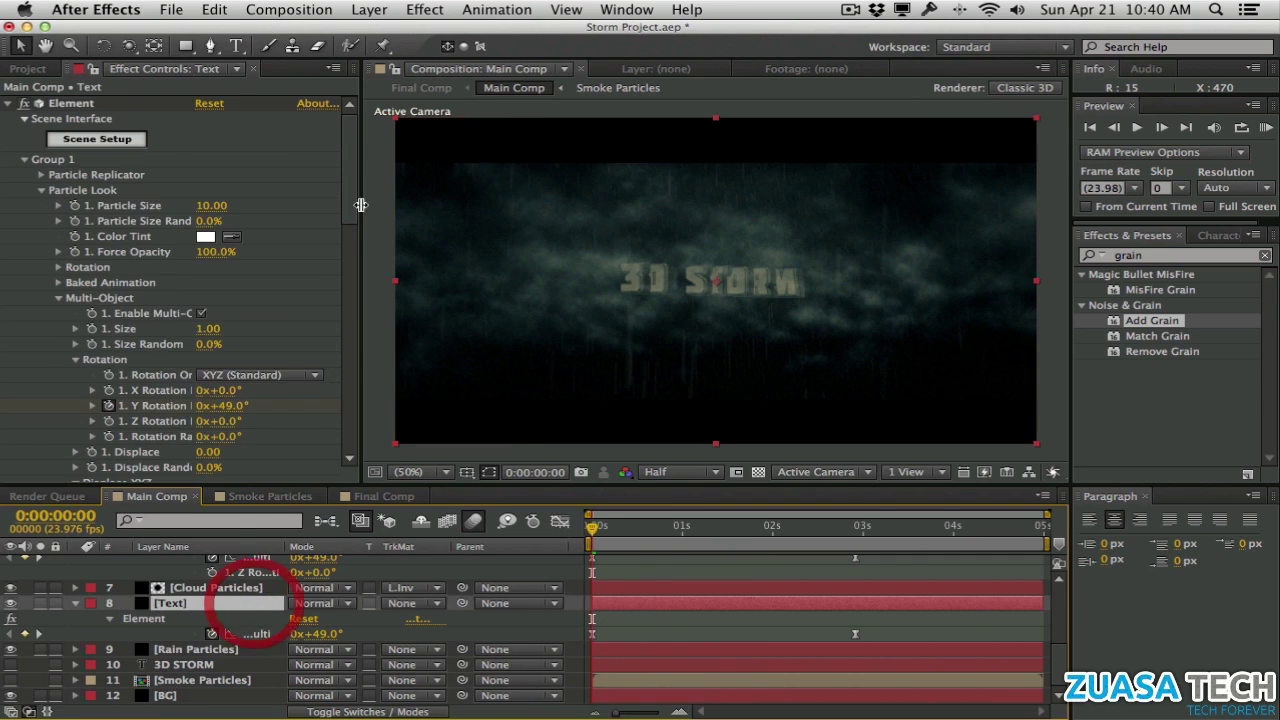
pyautogui.moveTo(348, 207); pyautogui.dragTo(342, 452)
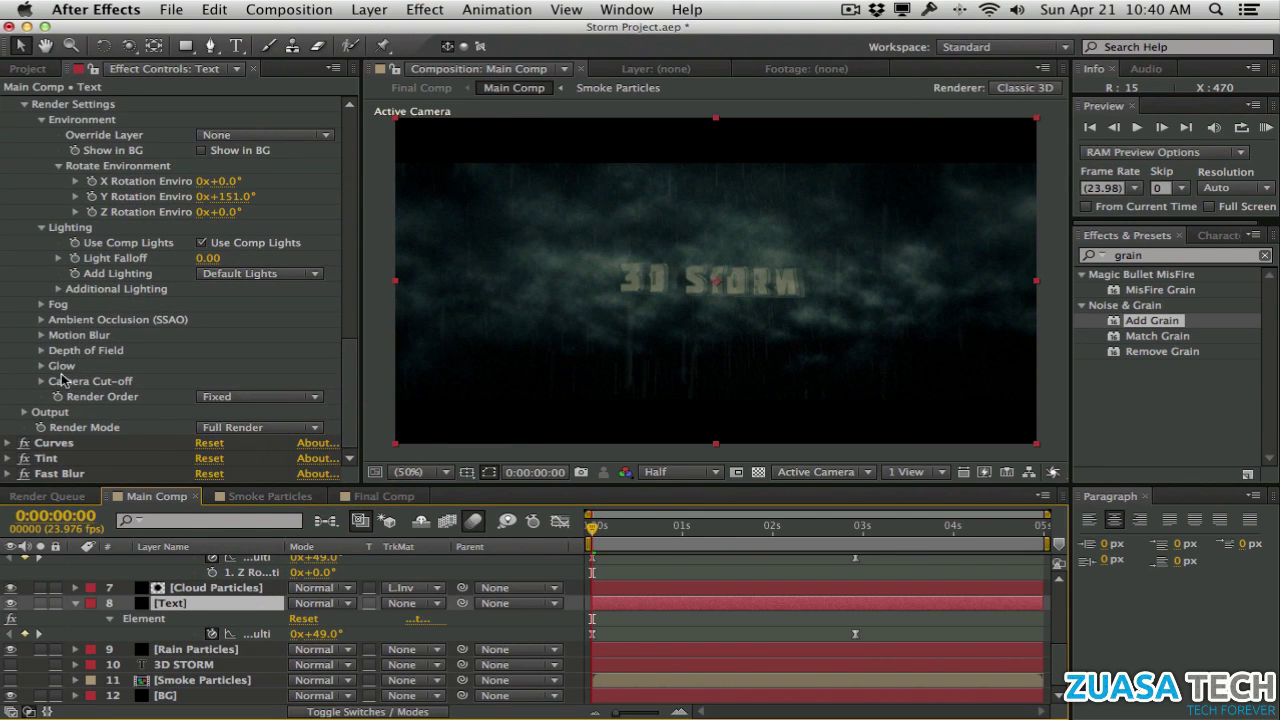
pyautogui.click(41, 319)
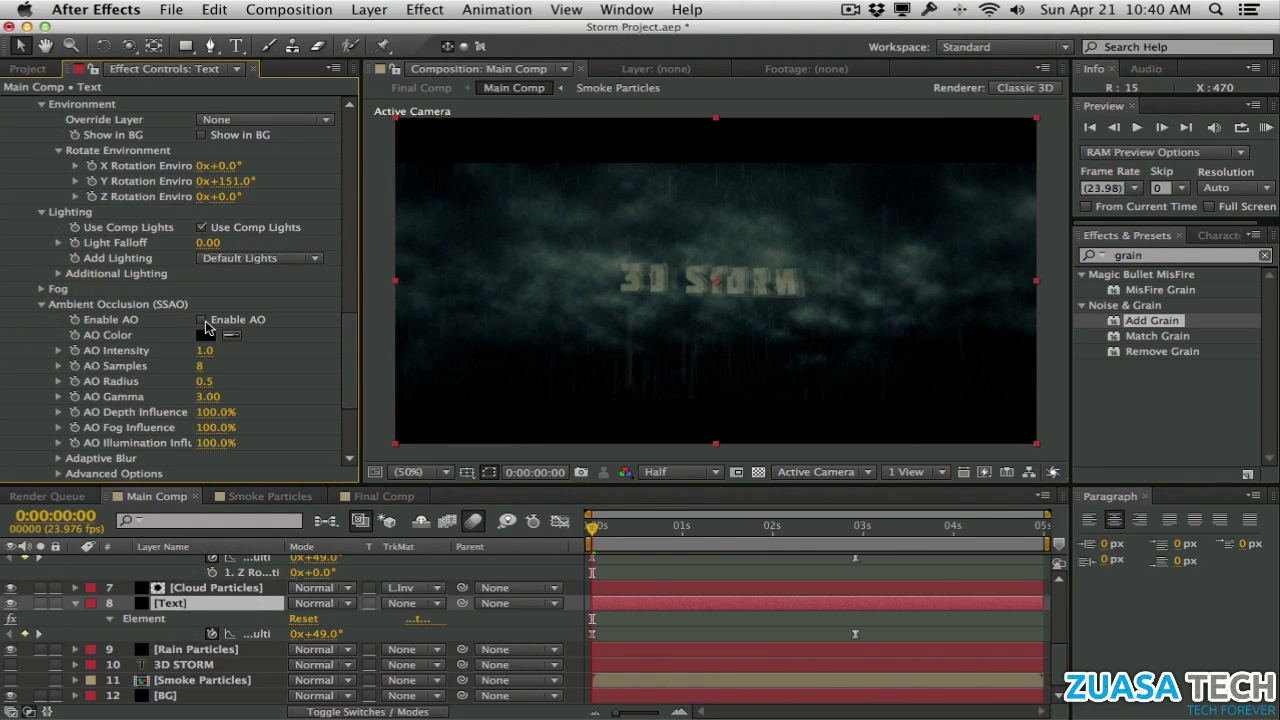
pyautogui.click(202, 320)
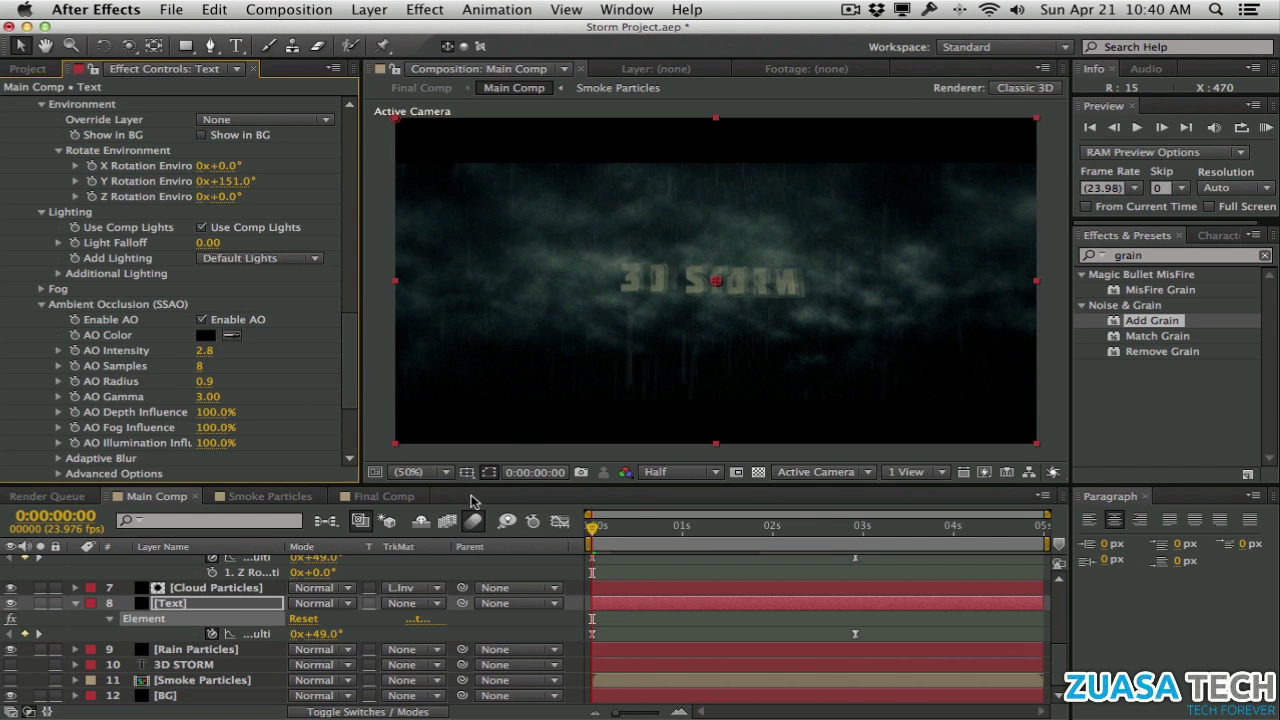
# Show the layer switches in Main Comp and enable motion blur for the Cloud Particles and Text layers
pyautogui.moveTo(475, 488); pyautogui.dragTo(471, 316)
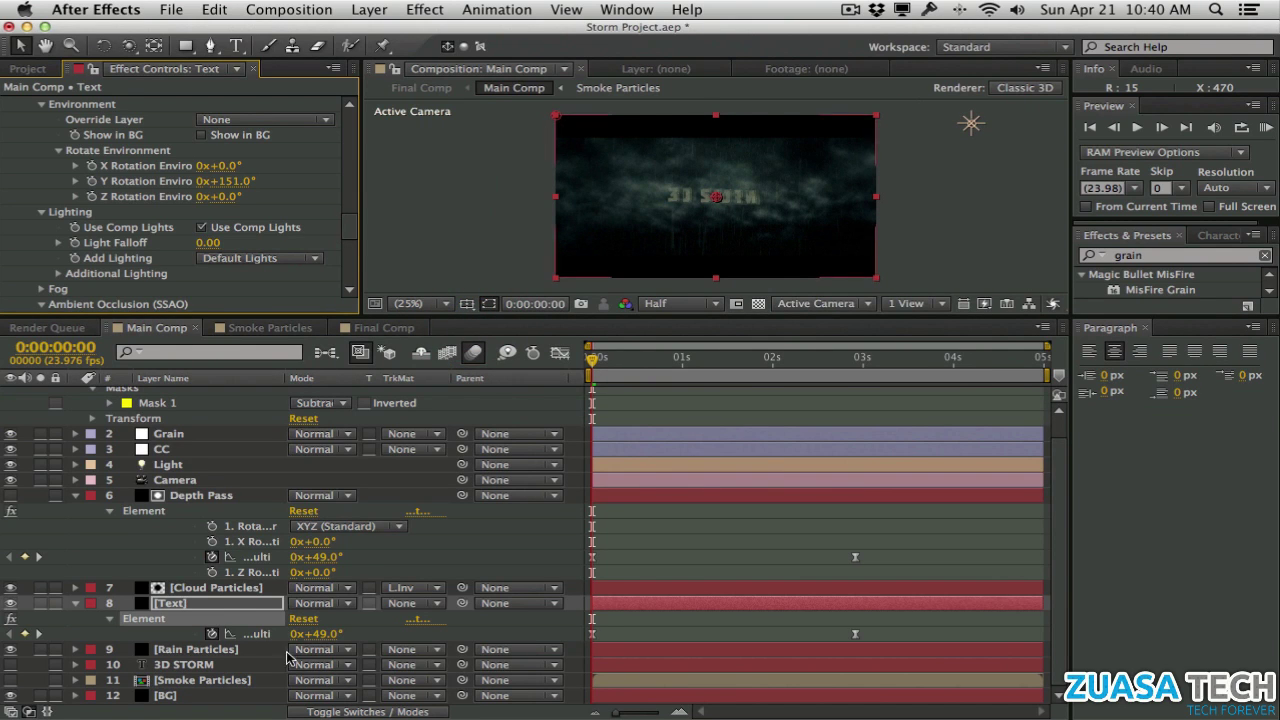
pyautogui.click(391, 711)
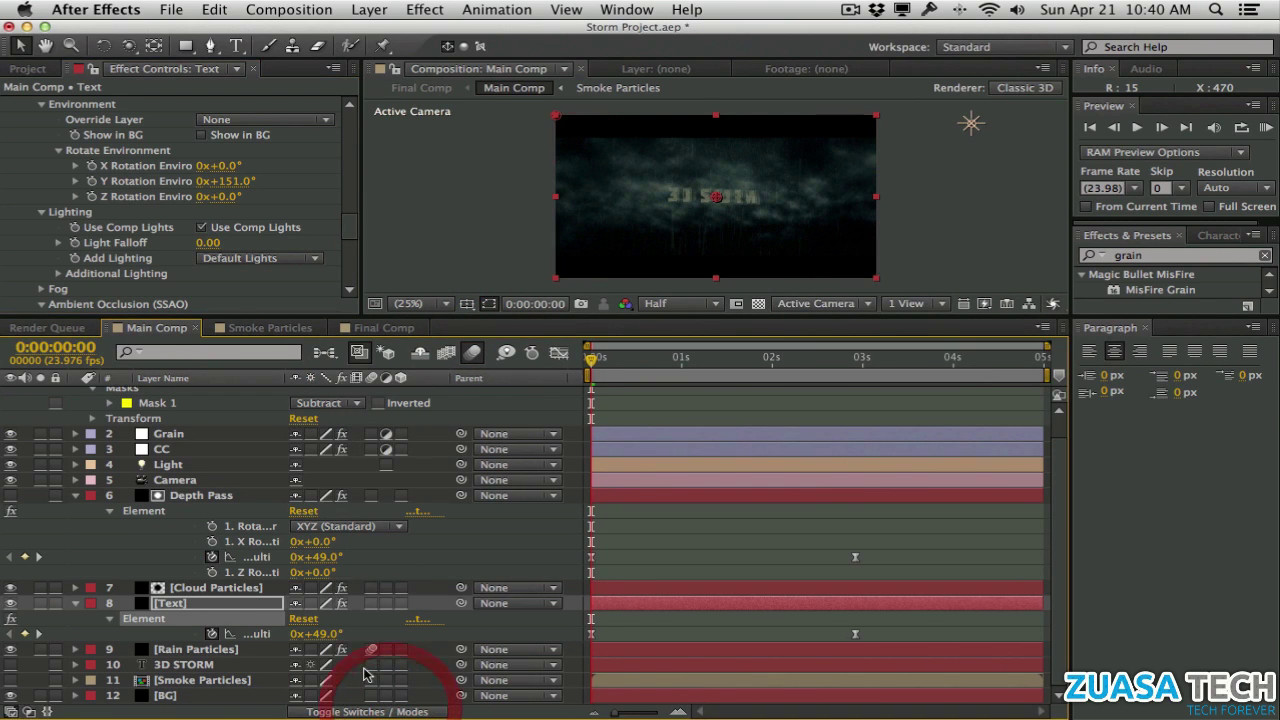
pyautogui.click(371, 588)
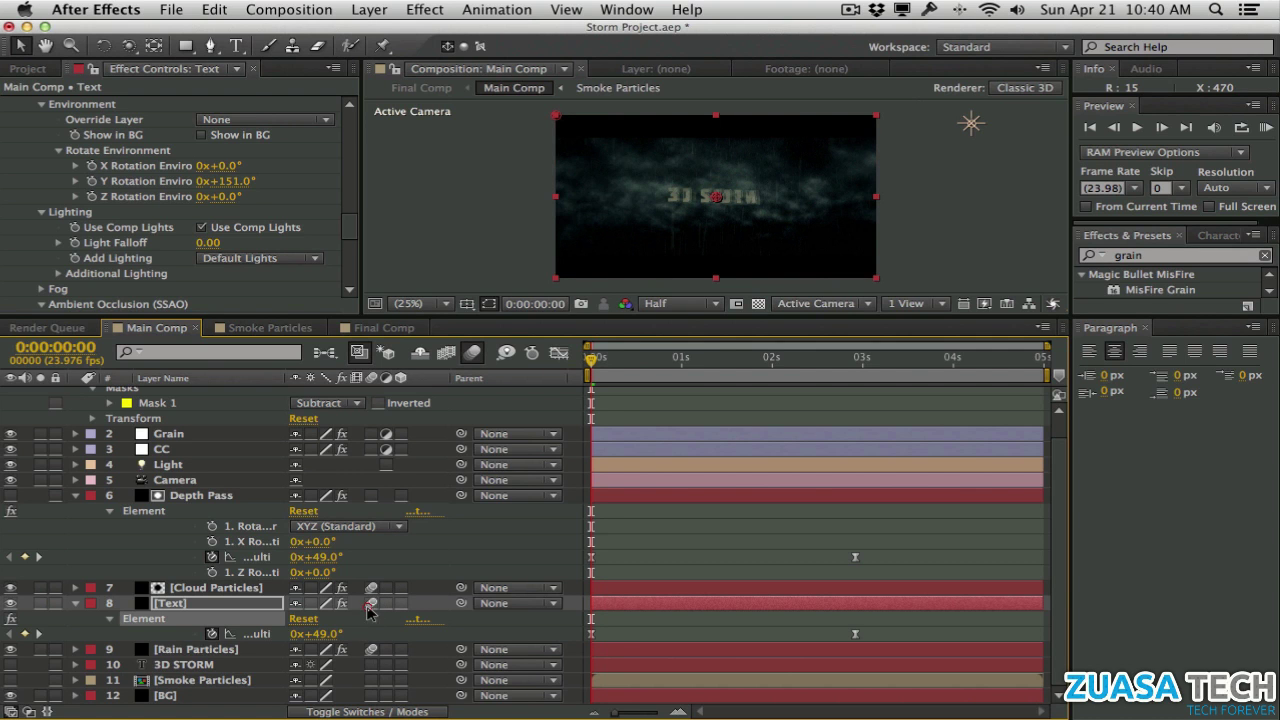
pyautogui.moveTo(414, 317); pyautogui.dragTo(414, 513)
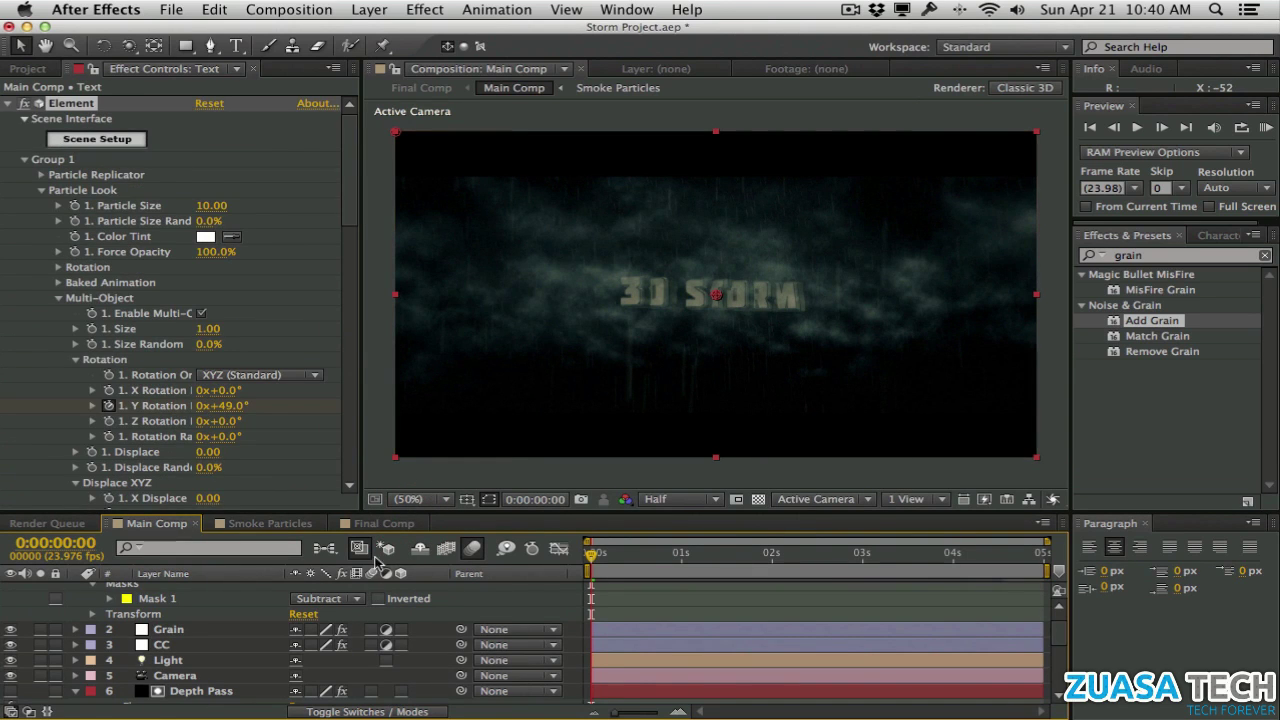
# Clear the effects search, play a RAM preview of Final Comp at Half resolution and check the frame at 0:00:01:02
pyautogui.click(380, 523)
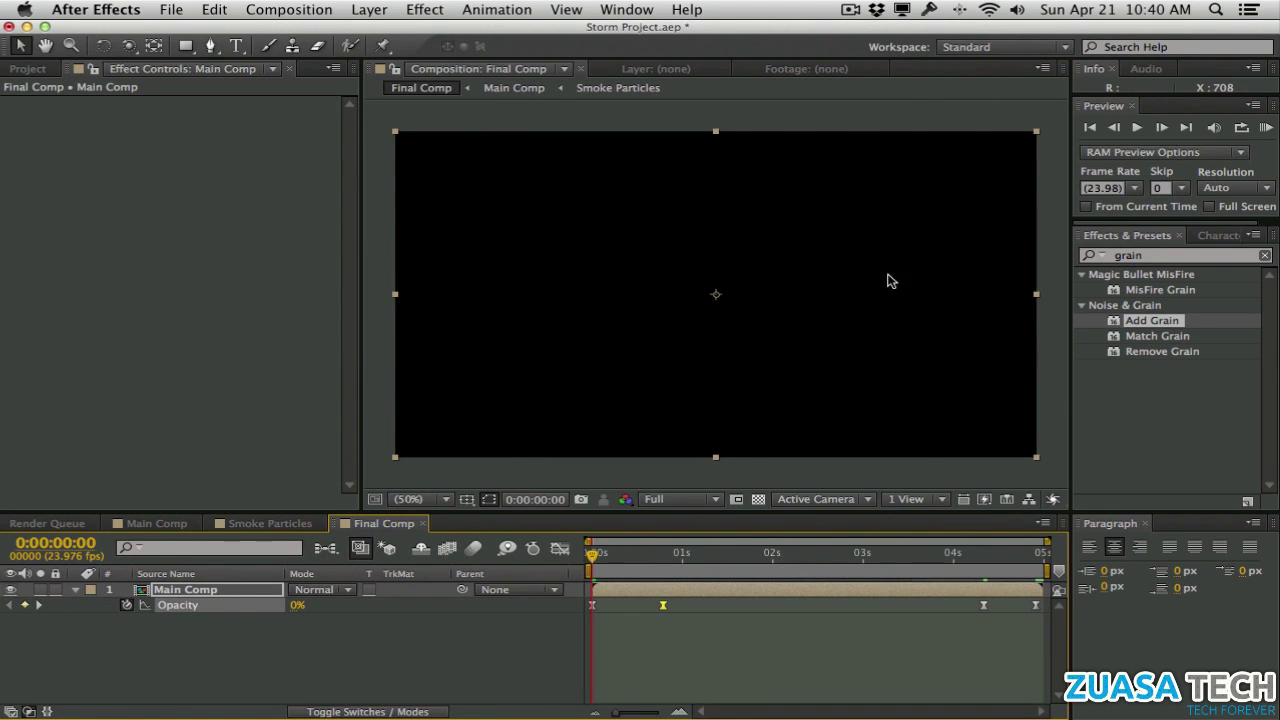
pyautogui.click(1264, 255)
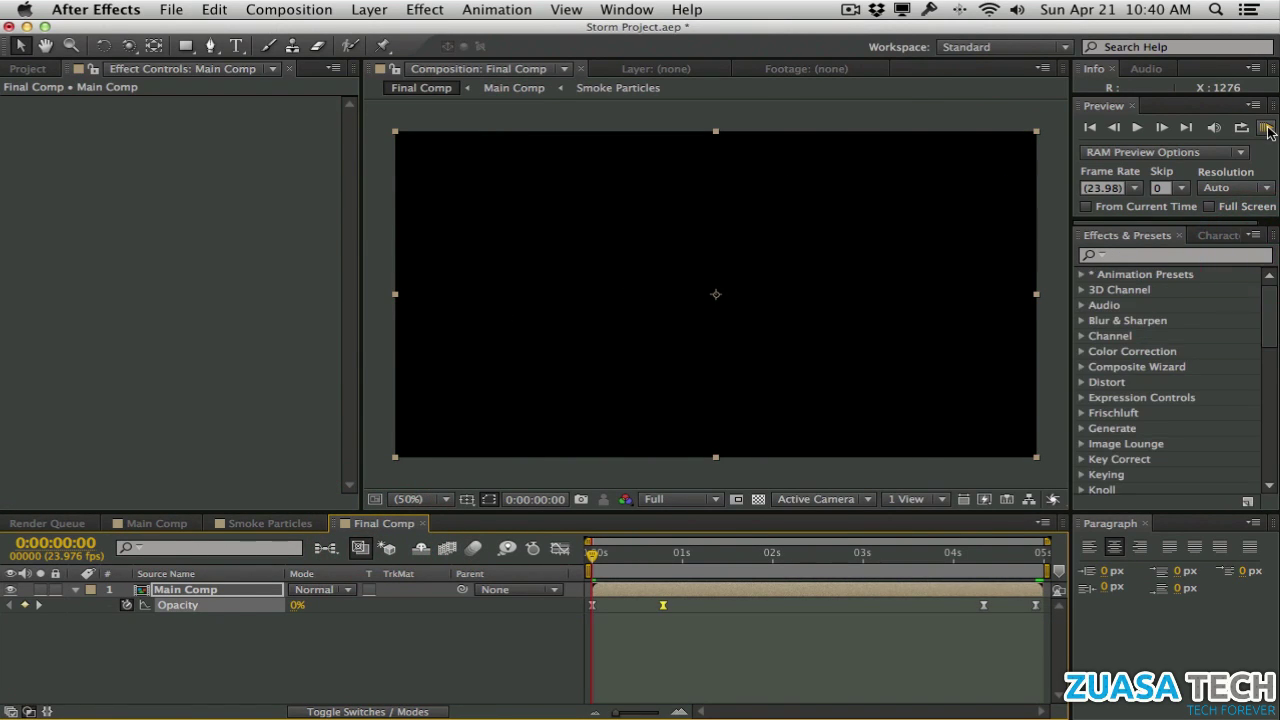
pyautogui.click(1264, 127)
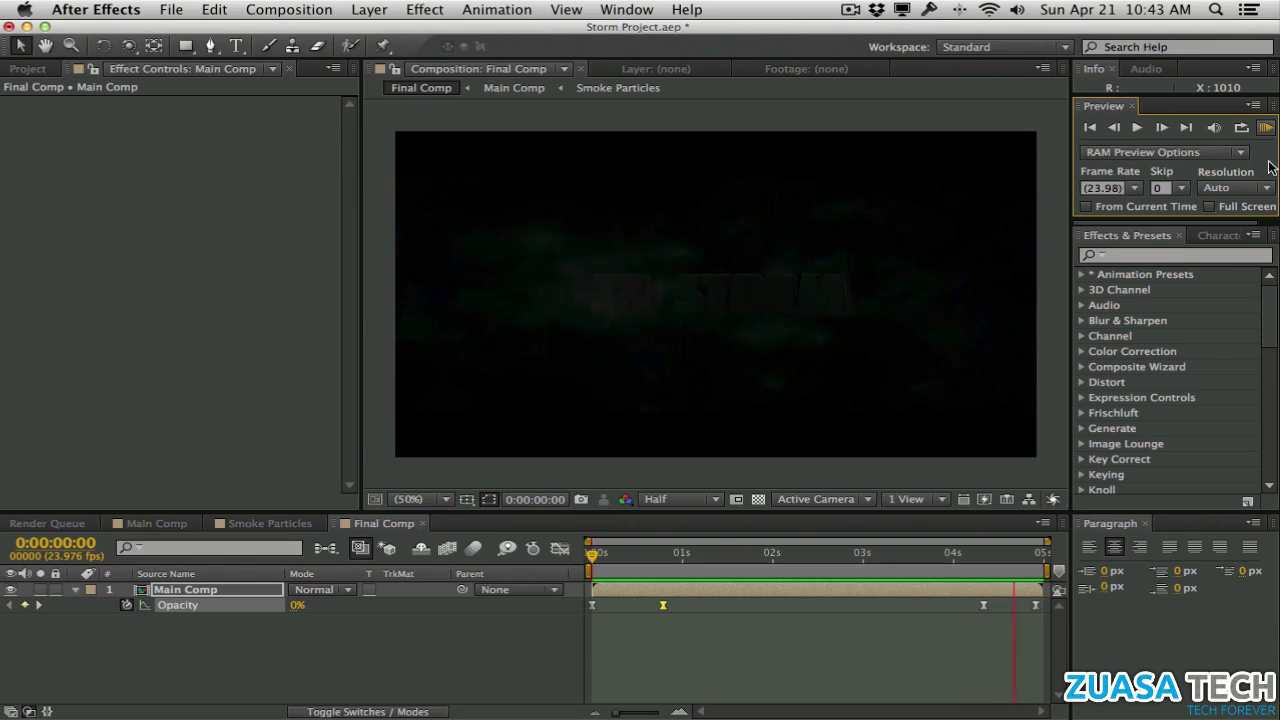
pyautogui.moveTo(759, 558); pyautogui.dragTo(687, 483)
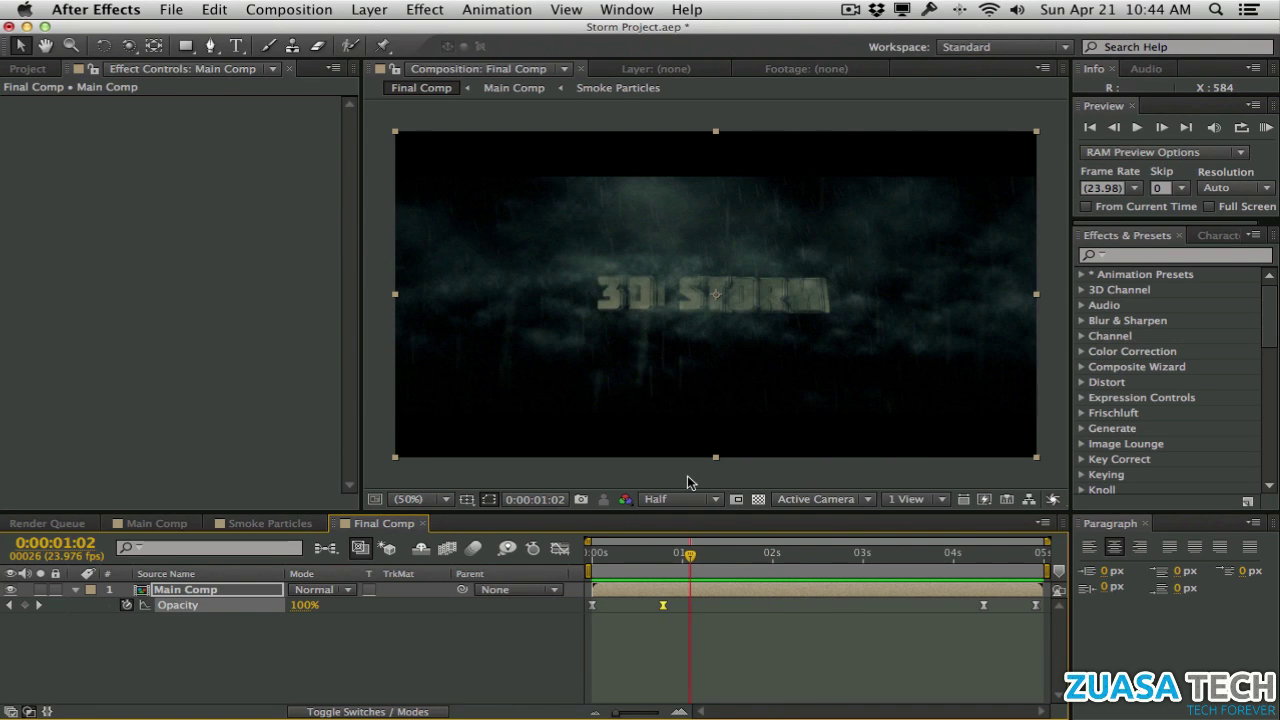